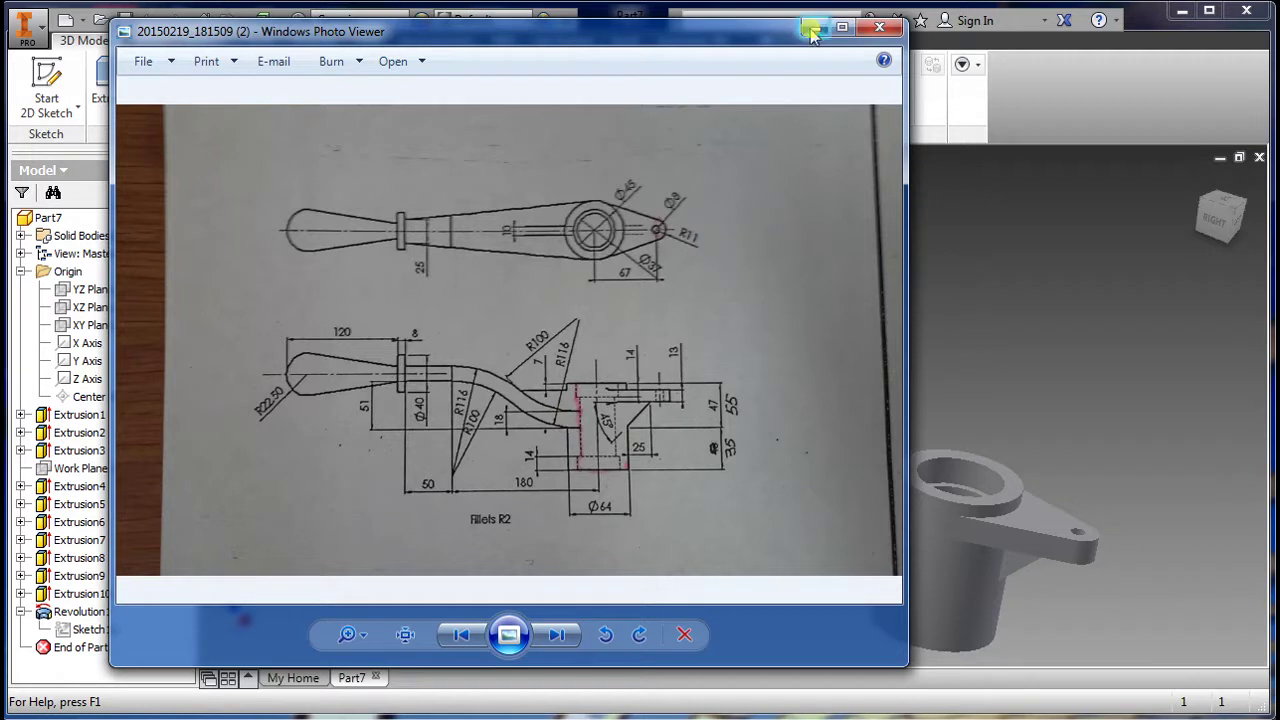
# Step: Create a new part from the metric Standard (mm).ipt template
pyautogui.click(27, 27)
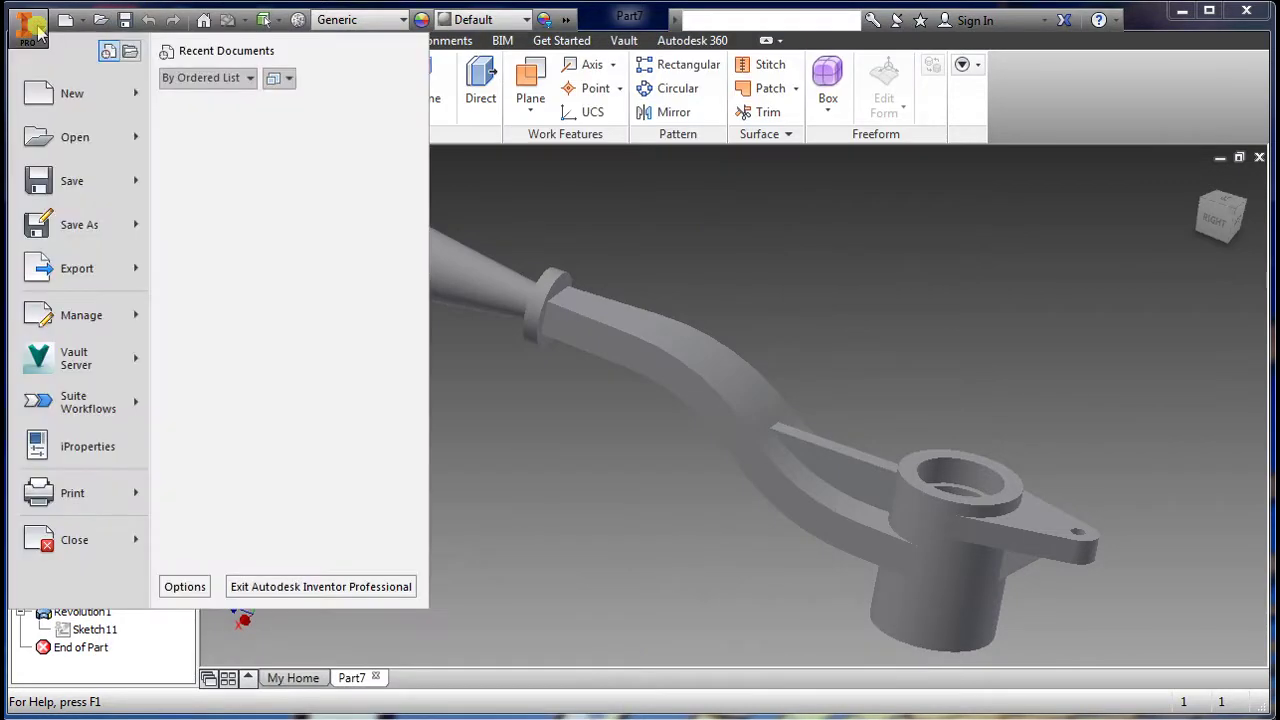
pyautogui.click(62, 94)
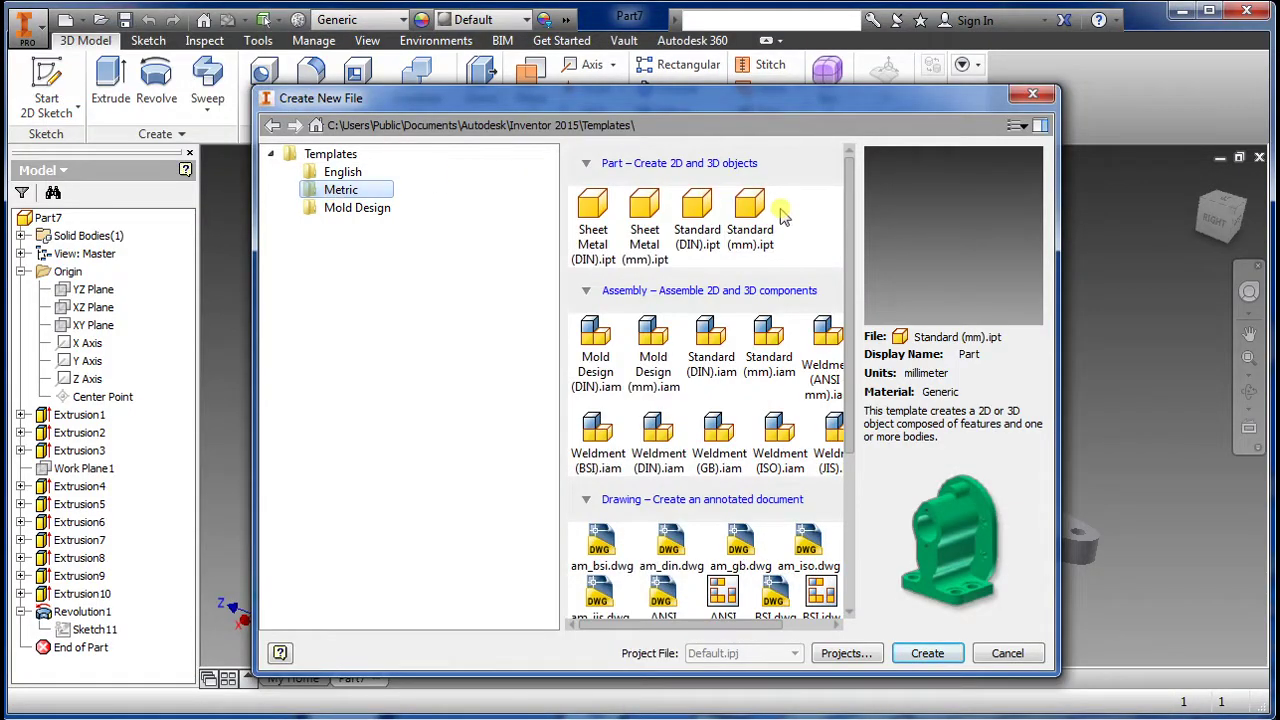
pyautogui.click(927, 653)
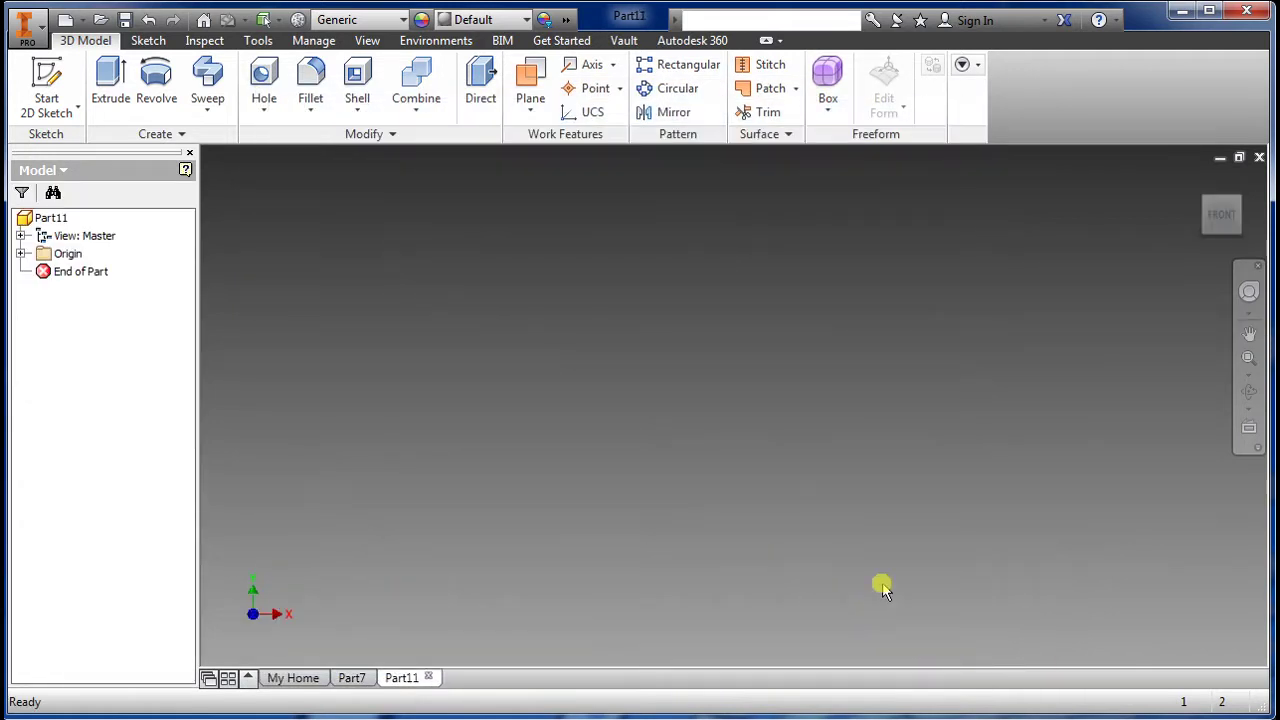
# Step: Sketch two concentric circles of 64 mm and 37 mm diameter, centred on the origin of the horizontal XZ plane
pyautogui.click(46, 85)
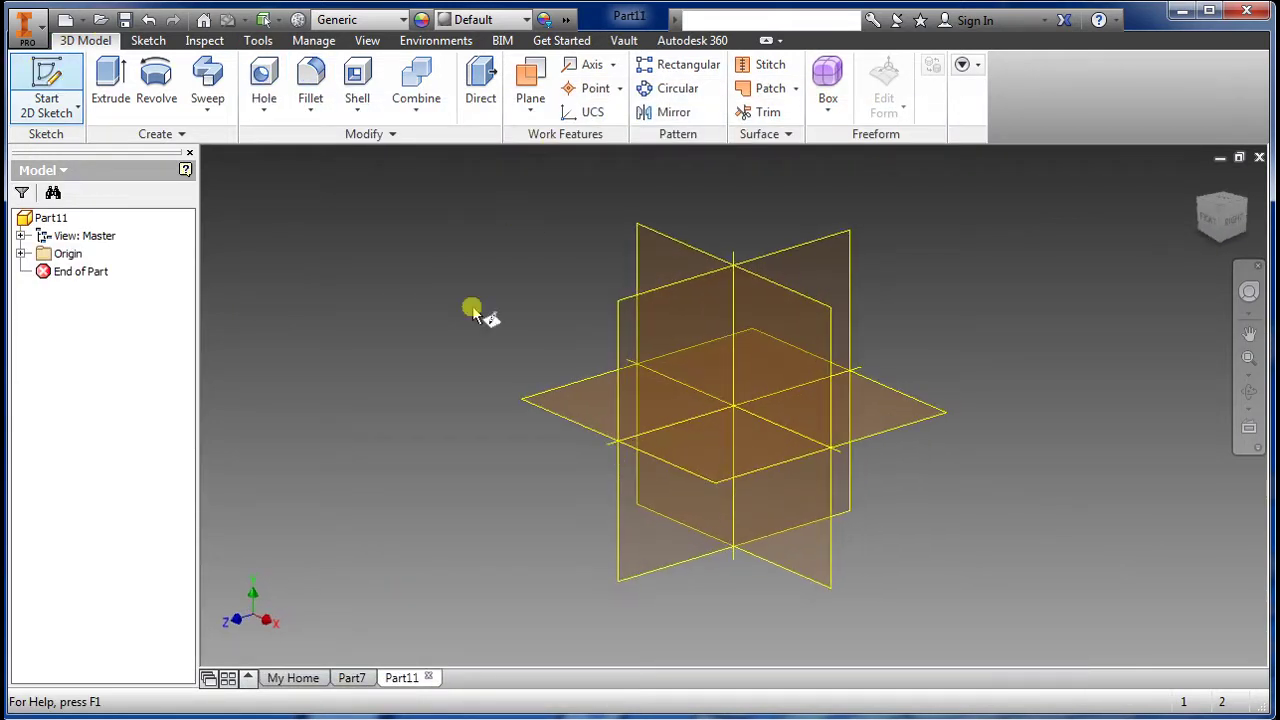
pyautogui.click(562, 402)
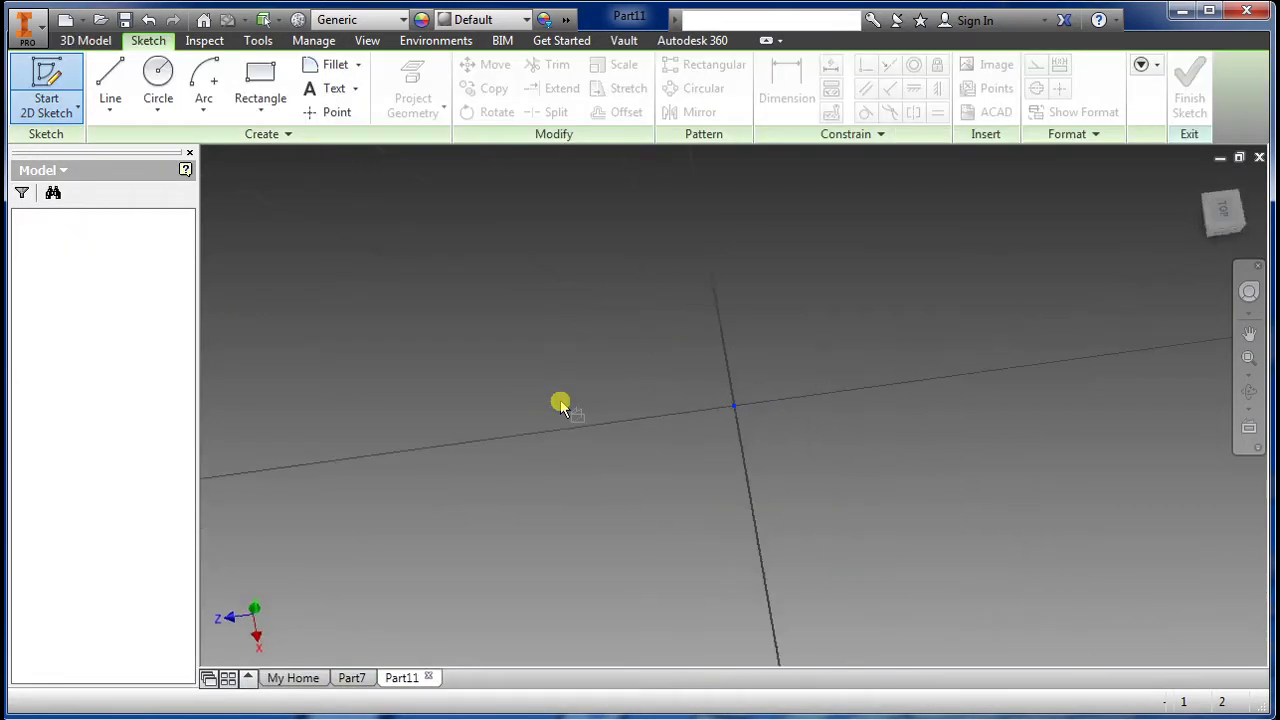
pyautogui.click(157, 80)
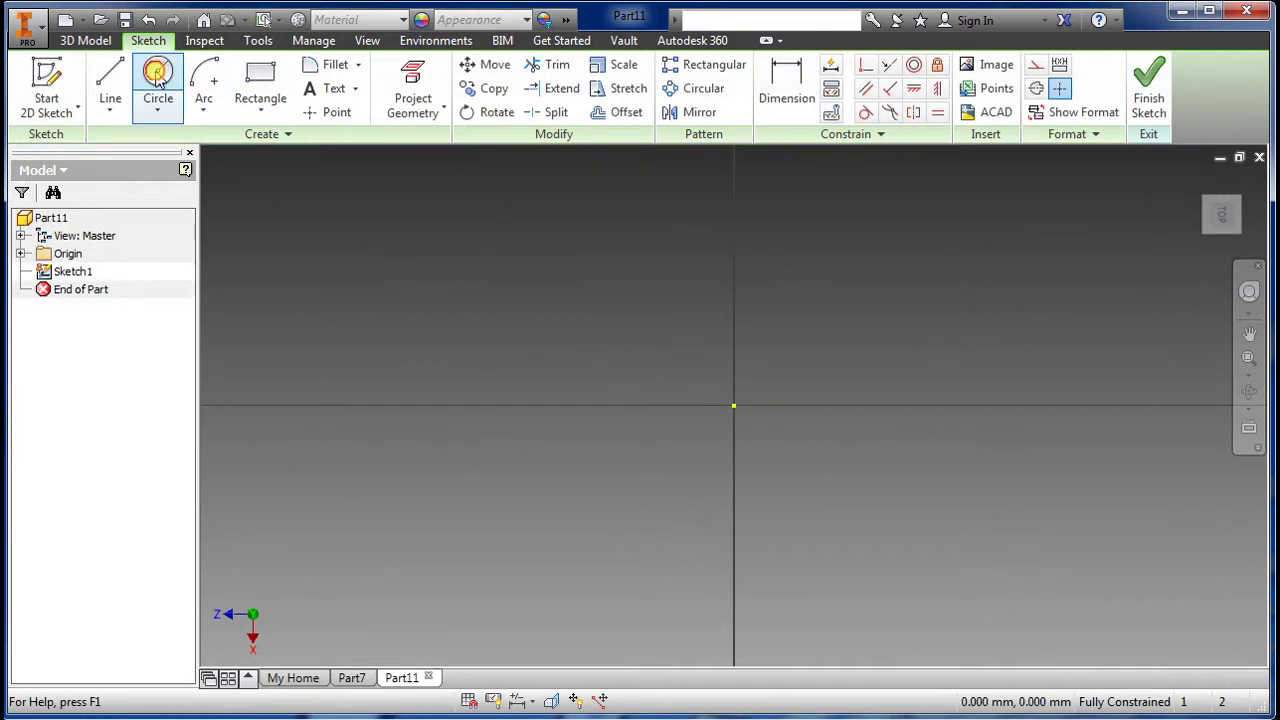
pyautogui.click(734, 405)
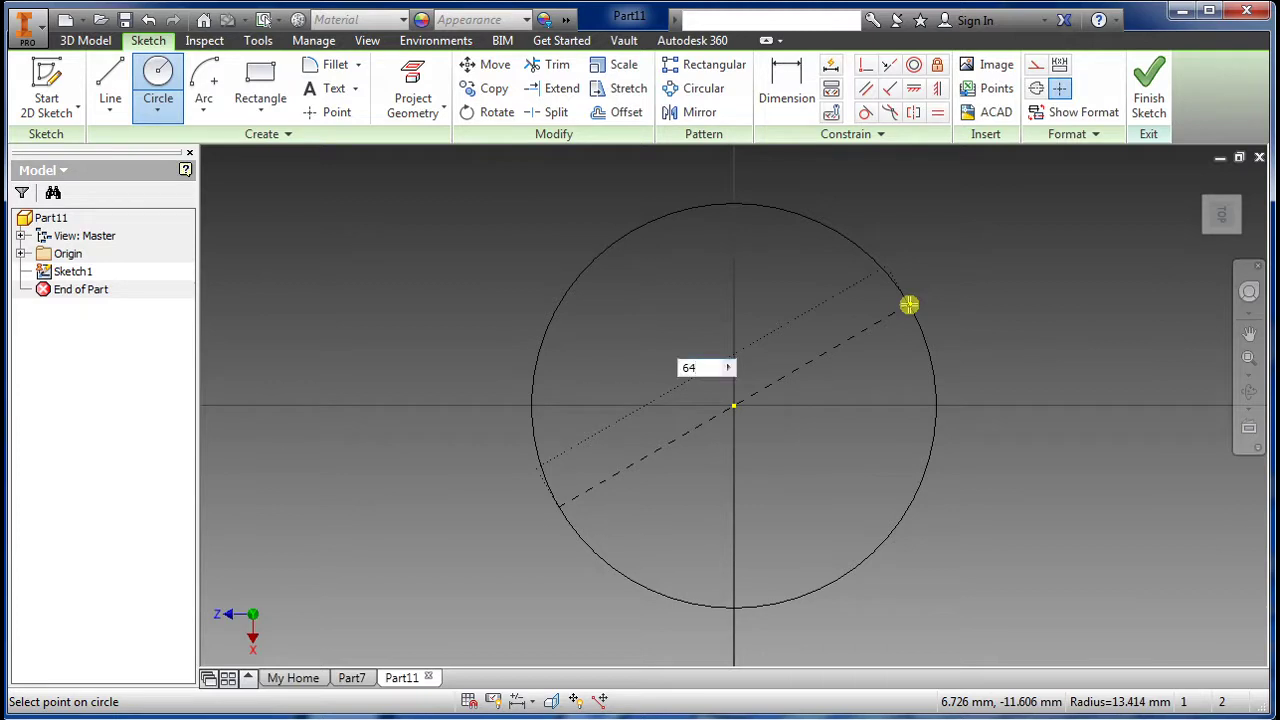
pyautogui.write('64')
pyautogui.press('Return')
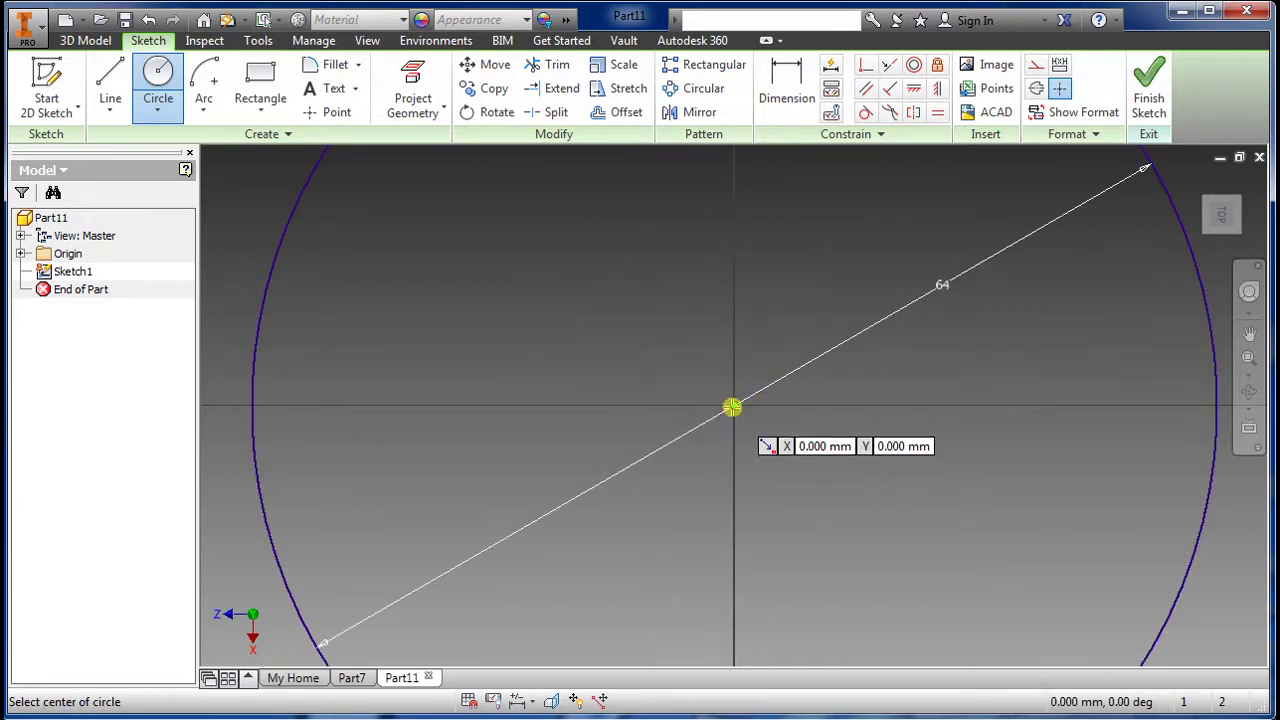
pyautogui.click(732, 407)
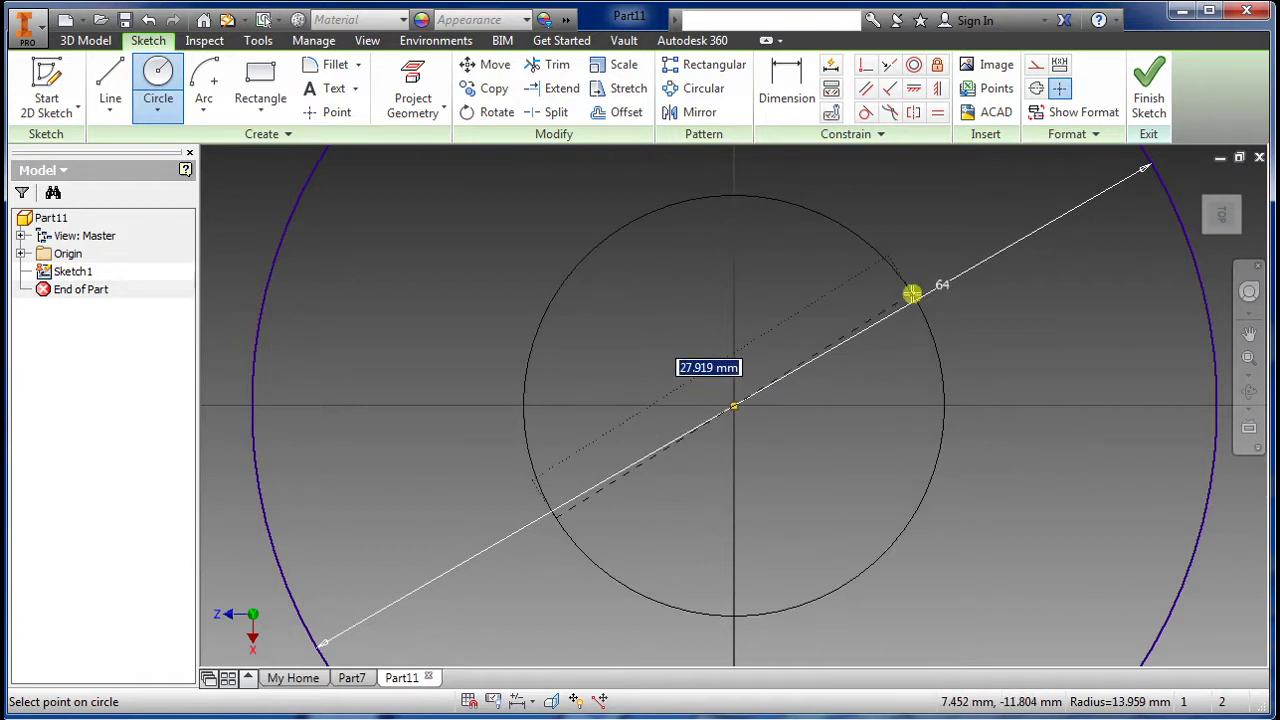
pyautogui.press('Return')
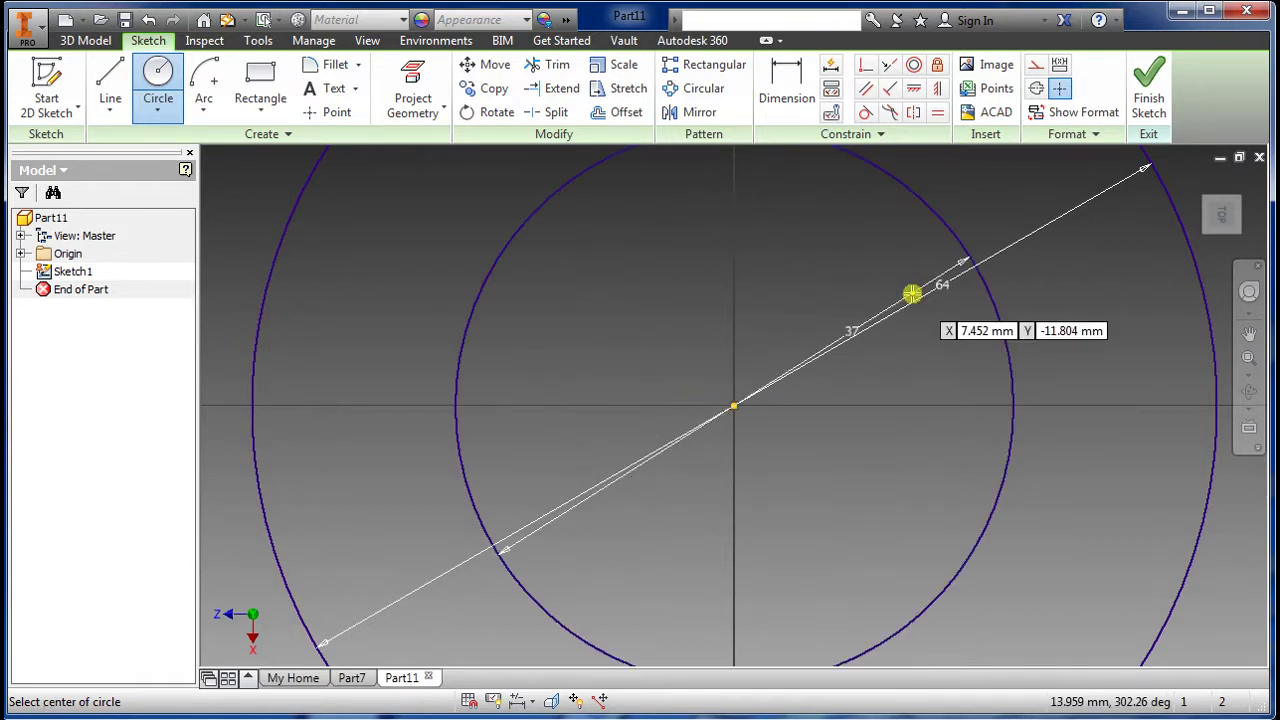
pyautogui.click(1149, 88)
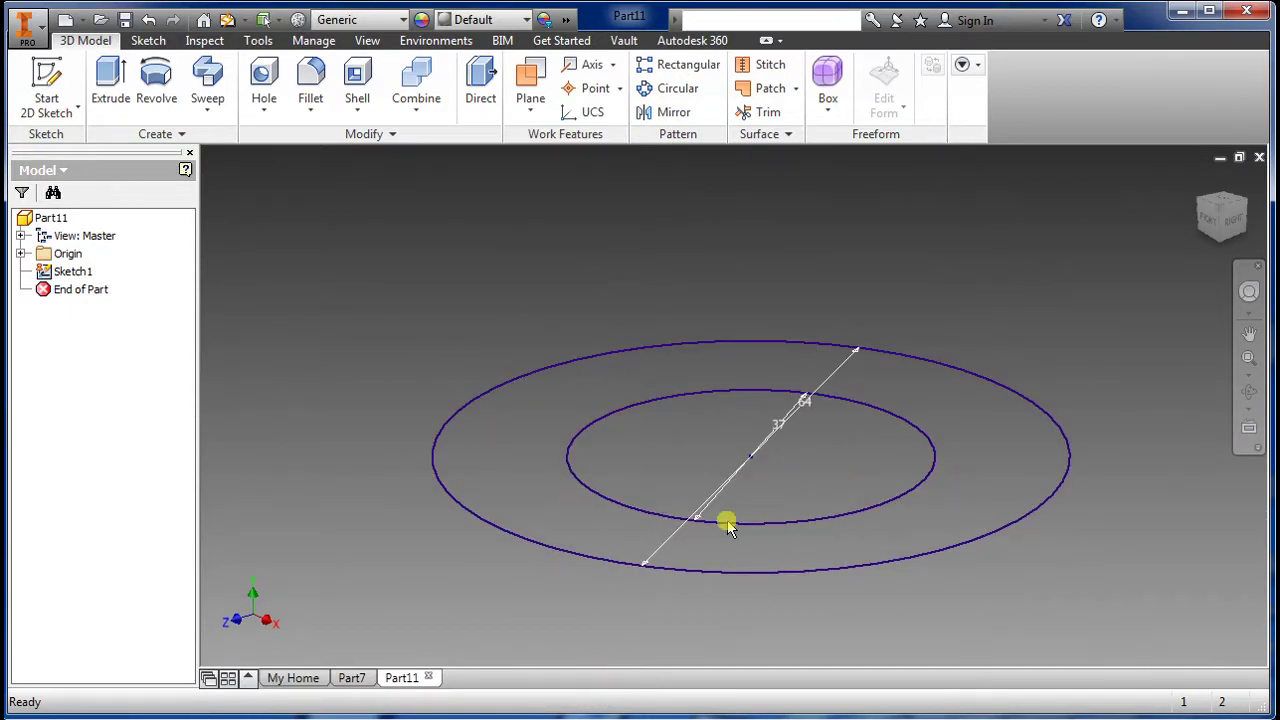
# Step: Extrude the ring between the two circles asymmetrically, 47 mm upward and 35 mm downward
pyautogui.scroll(-3, 728, 528)
pyautogui.scroll(3, 748, 497)
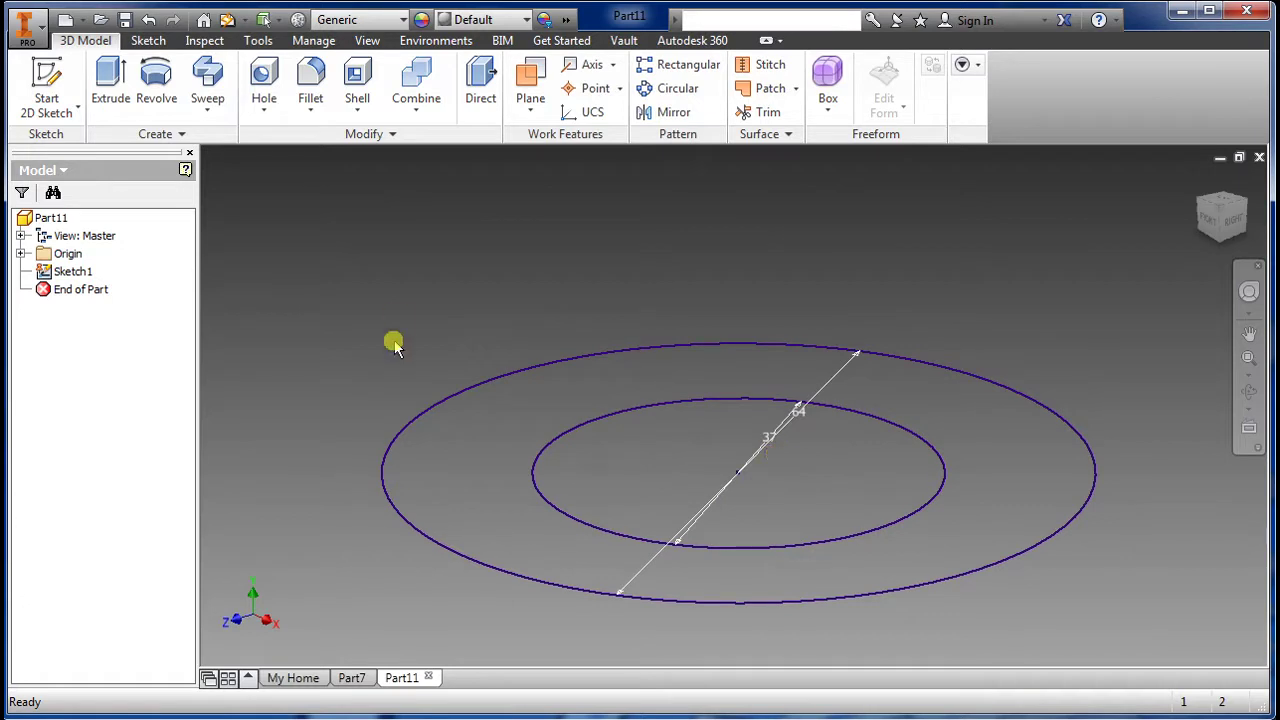
pyautogui.click(111, 85)
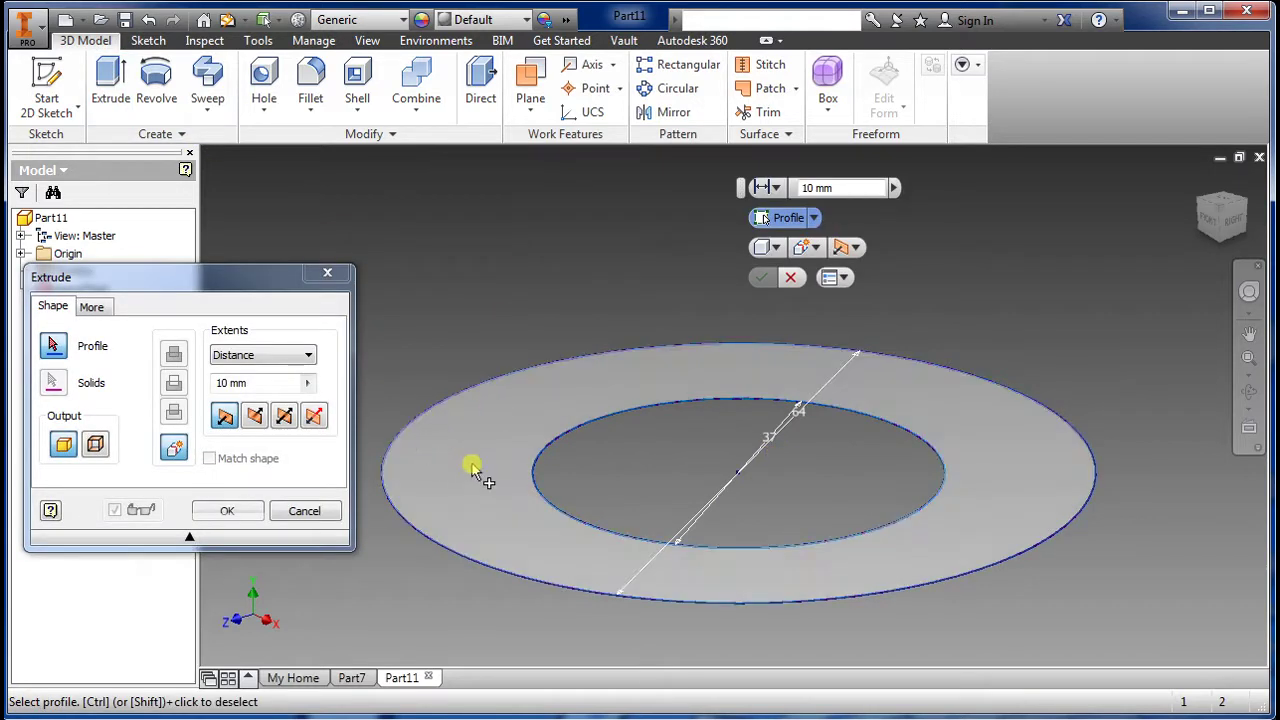
pyautogui.click(467, 470)
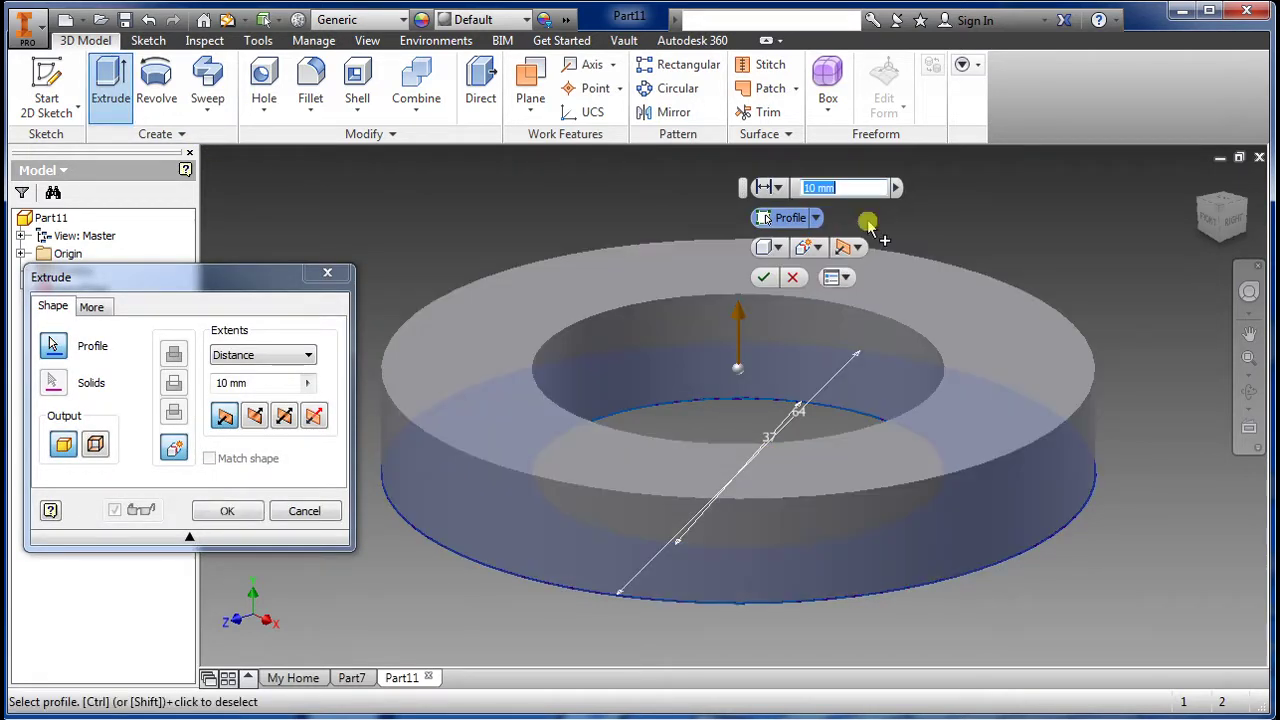
pyautogui.click(855, 250)
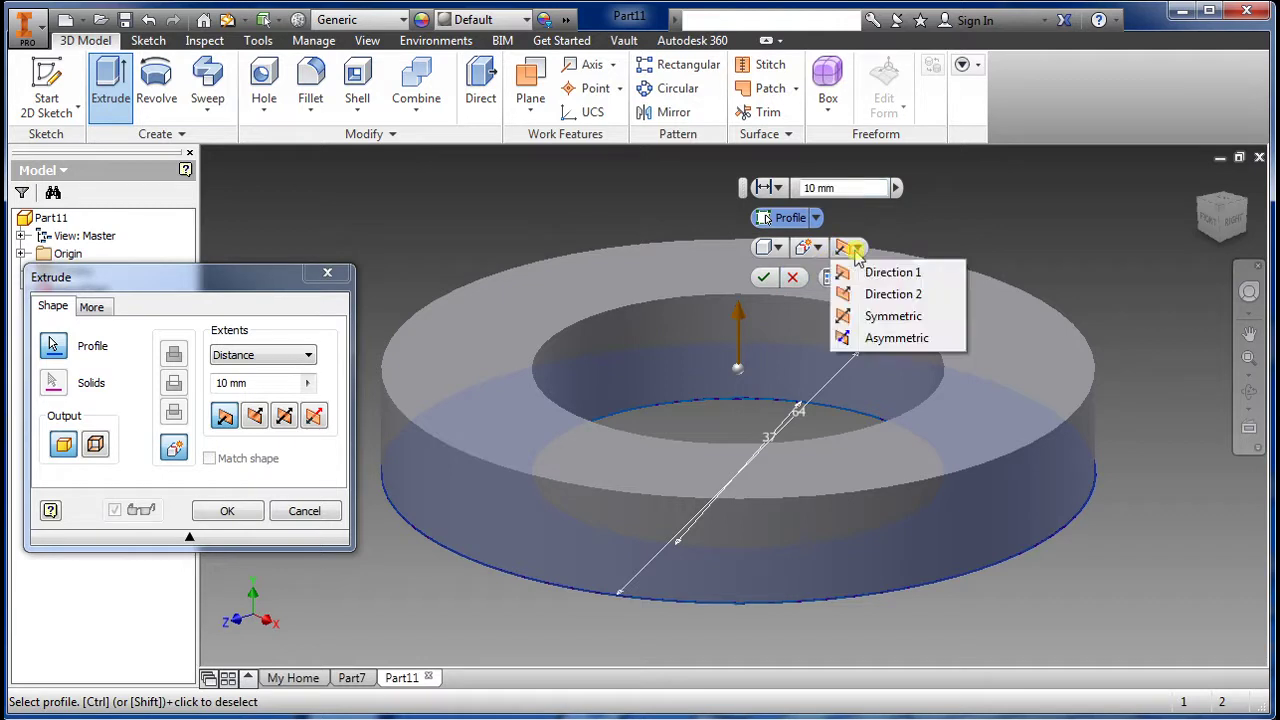
pyautogui.click(896, 338)
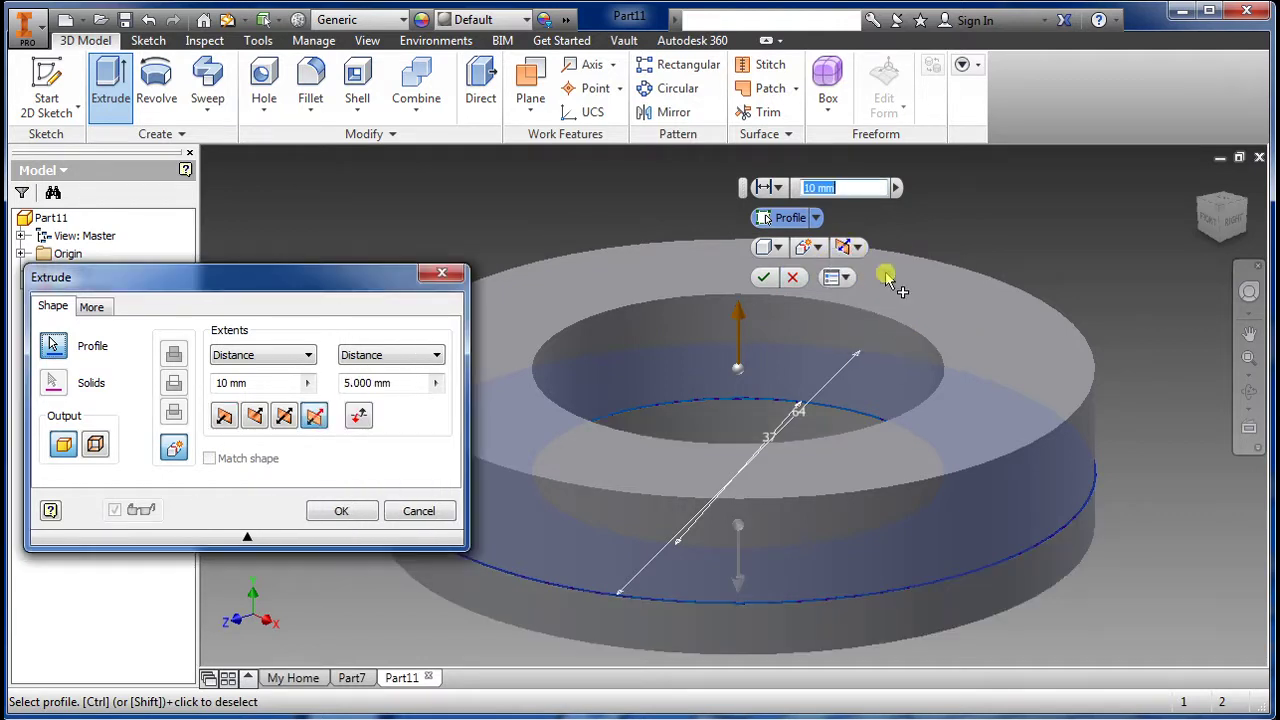
pyautogui.click(290, 388)
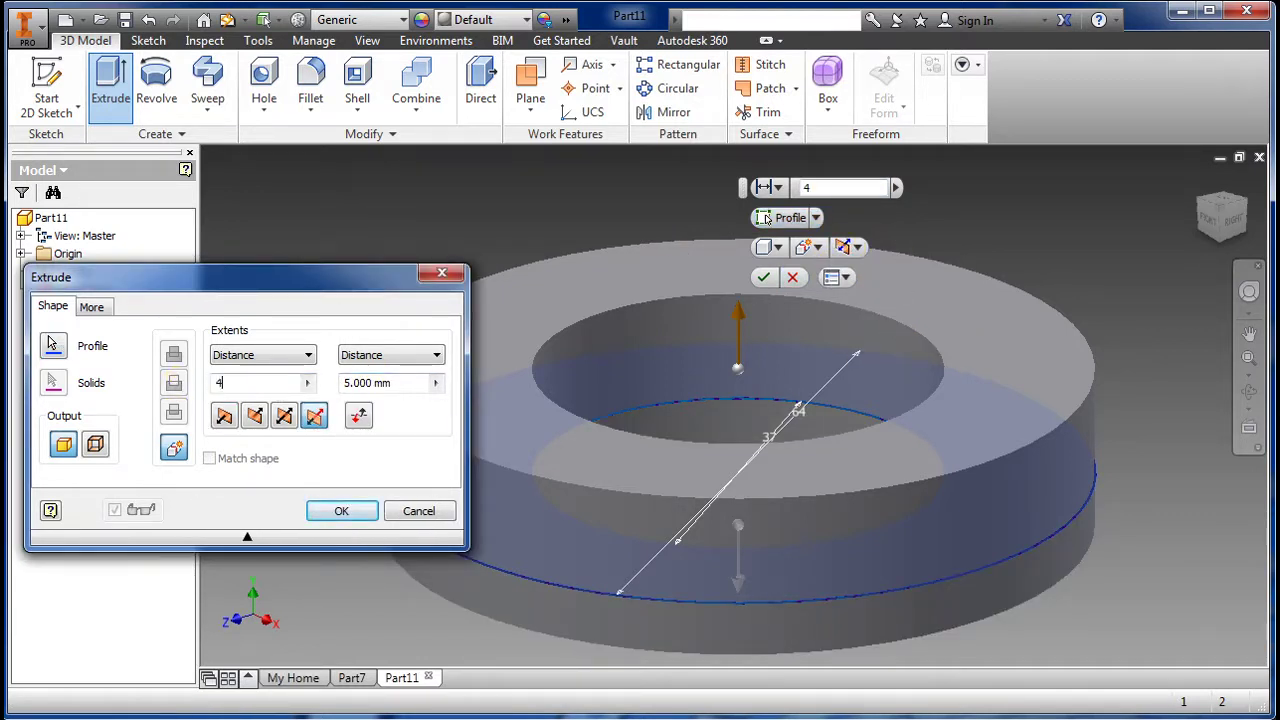
pyautogui.write('47')
pyautogui.click(399, 380)
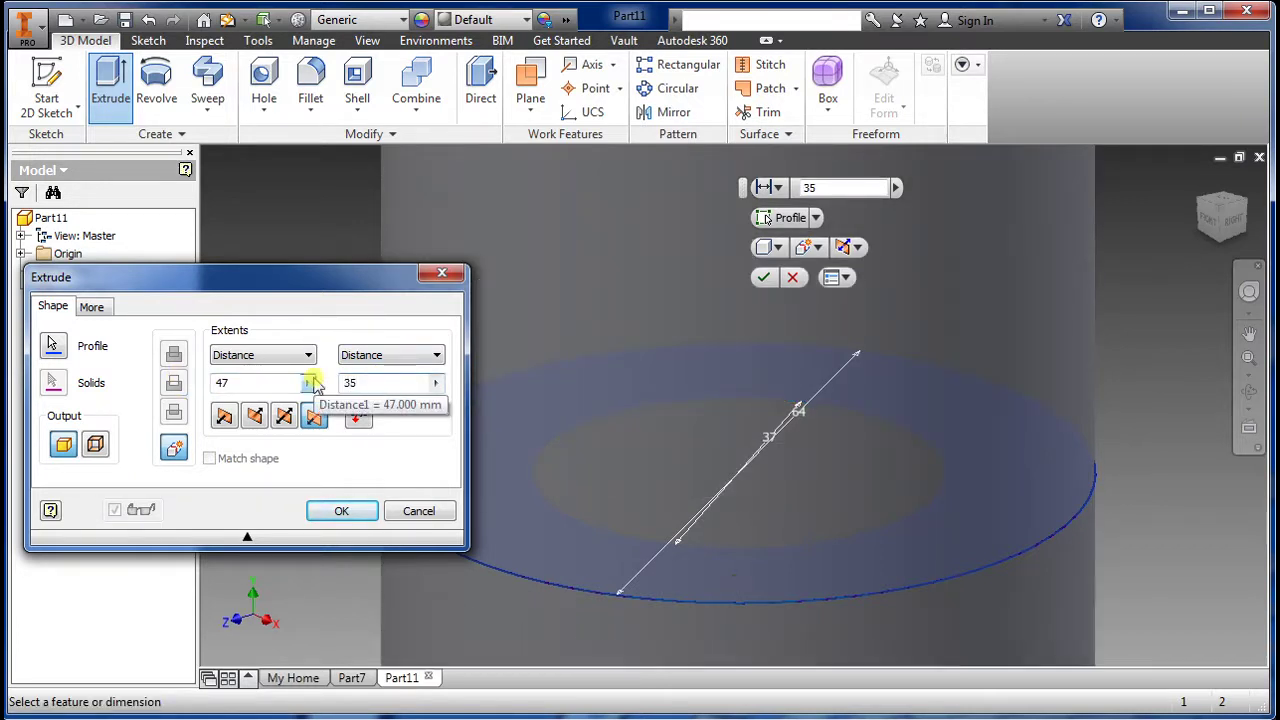
pyautogui.press('Return')
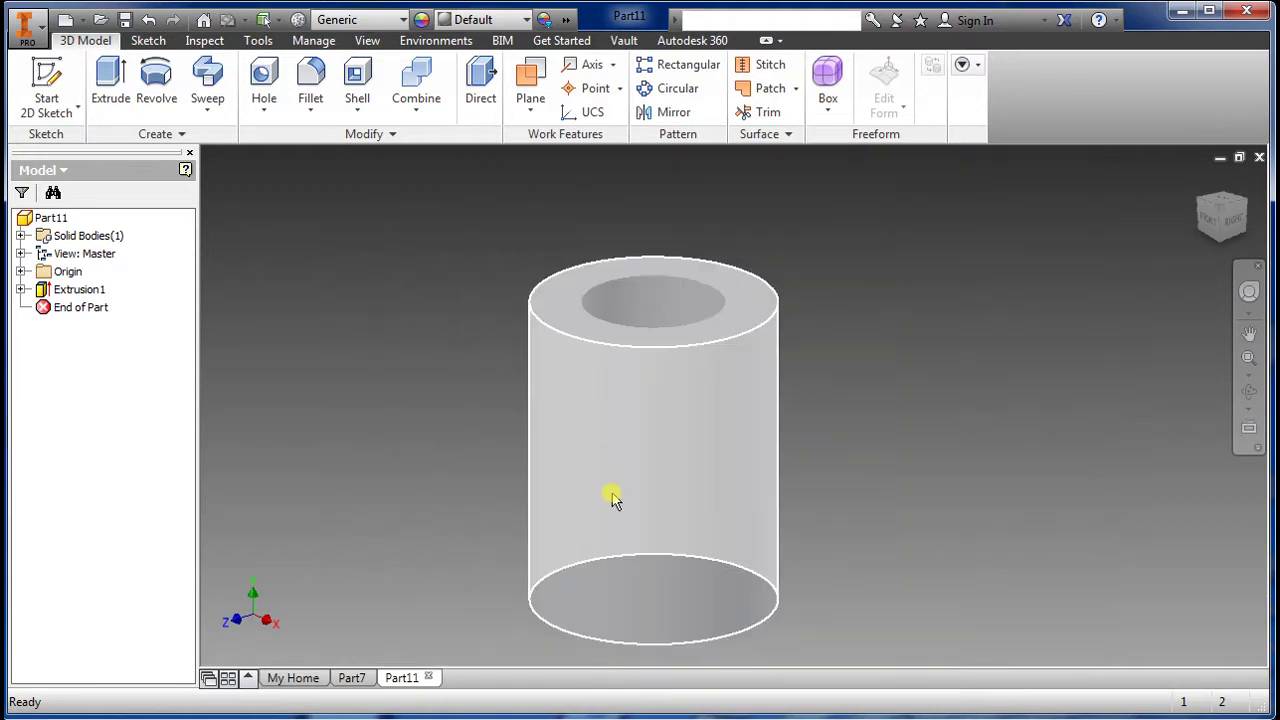
# Step: Sketch a 45 mm diameter circle concentric with the bore on the cylinder's top face
pyautogui.keyDown('shift'); pyautogui.moveTo(647, 418); pyautogui.dragTo(634, 480, button='middle'); pyautogui.keyUp('shift')
pyautogui.click(562, 410)
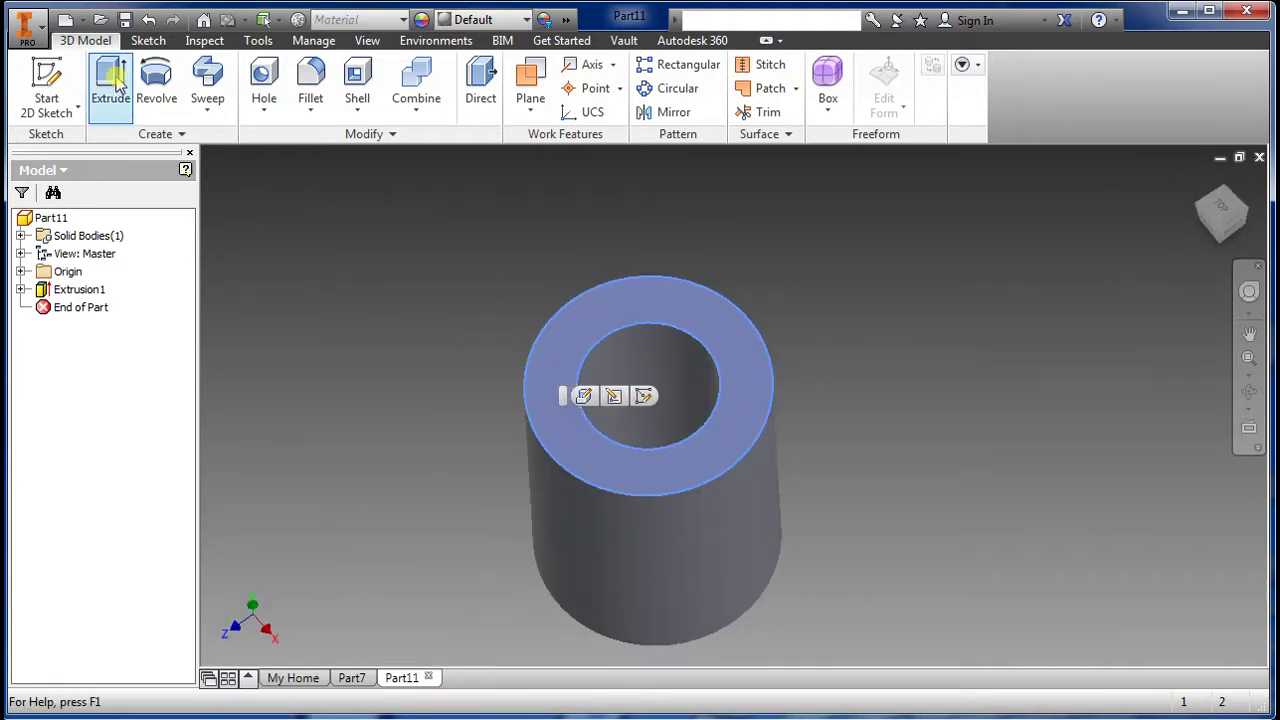
pyautogui.click(57, 84)
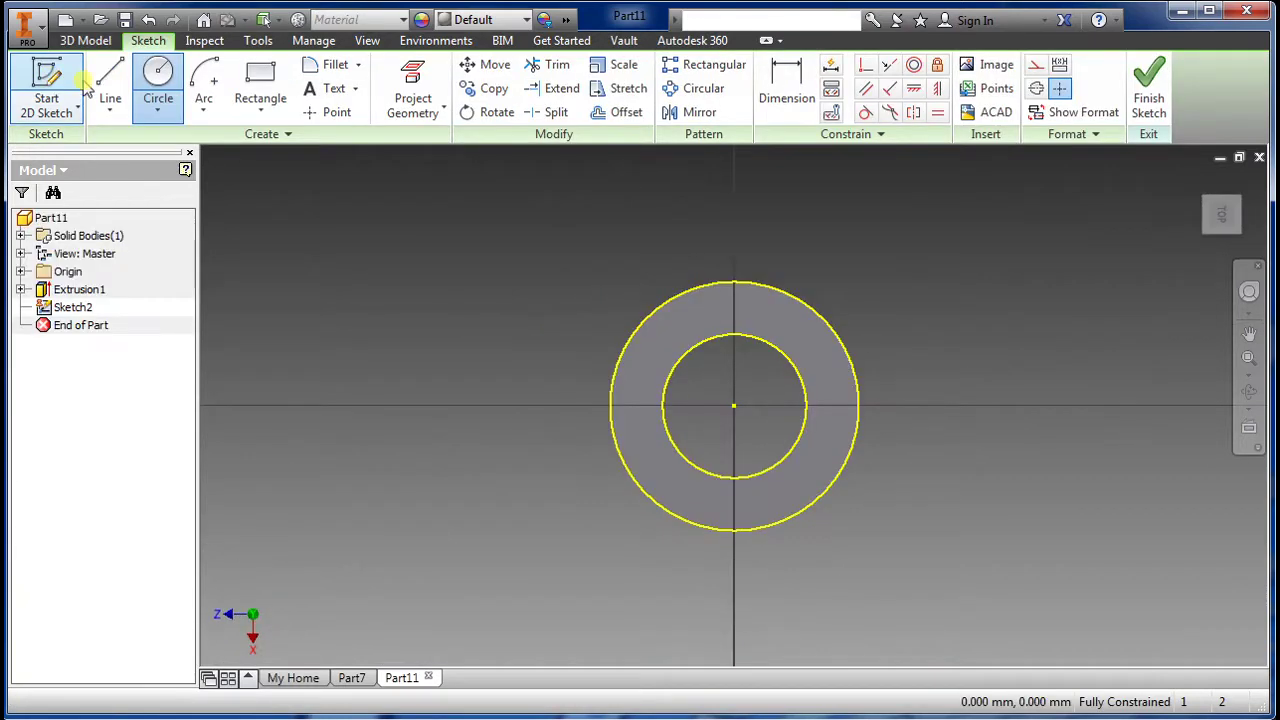
pyautogui.click(160, 86)
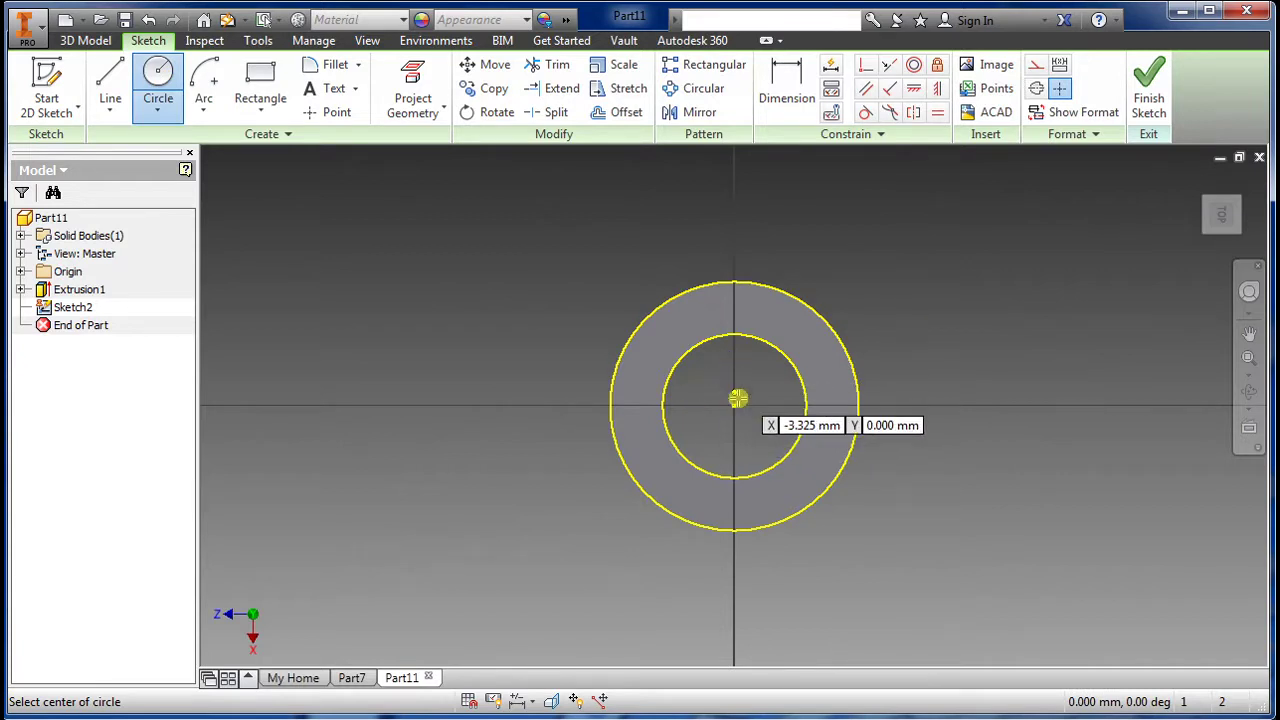
pyautogui.click(736, 408)
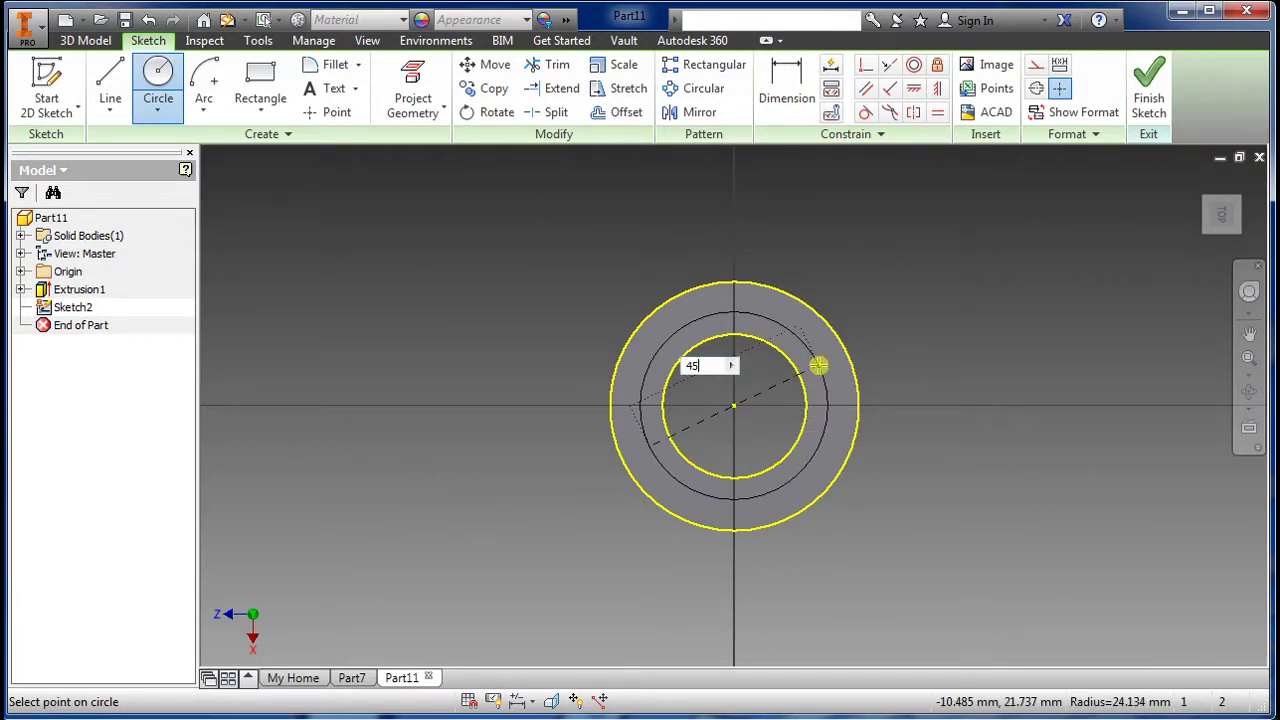
pyautogui.press('Return')
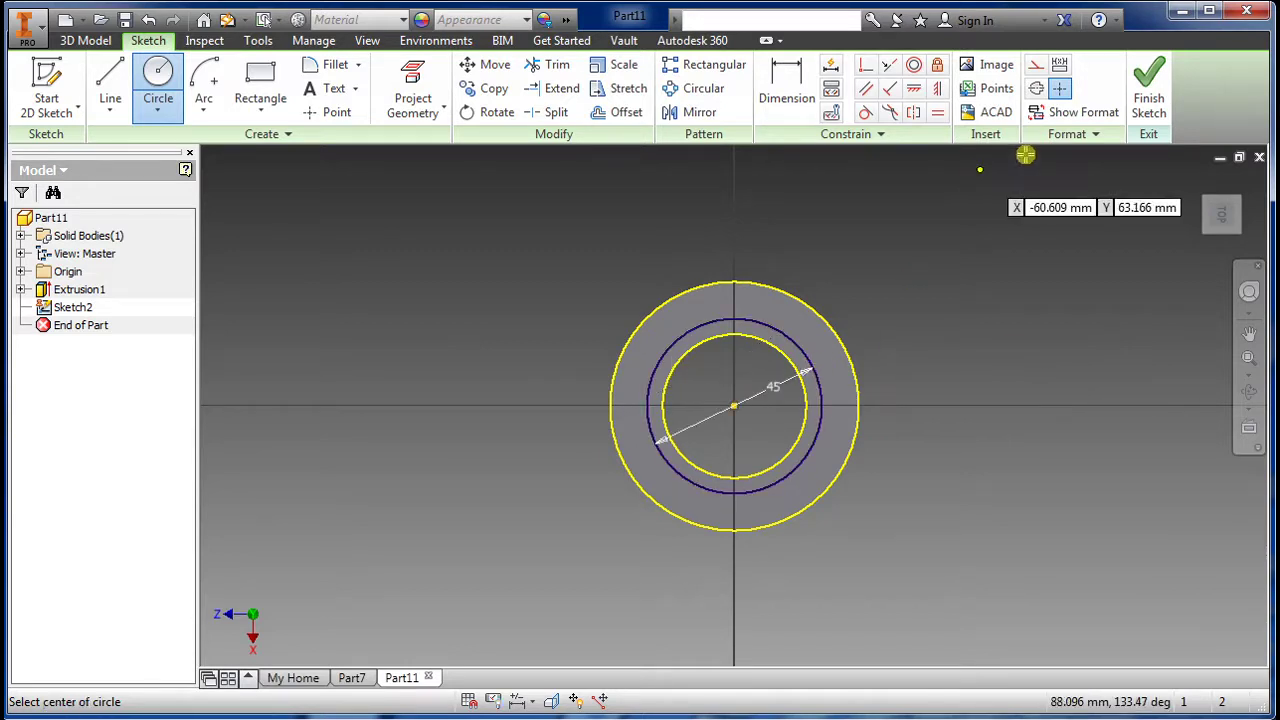
pyautogui.click(1149, 88)
# Step: Cut the narrow ring between the 45 mm circle and the bore 14 mm deep into the cylinder's top
pyautogui.click(110, 85)
pyautogui.click(575, 412)
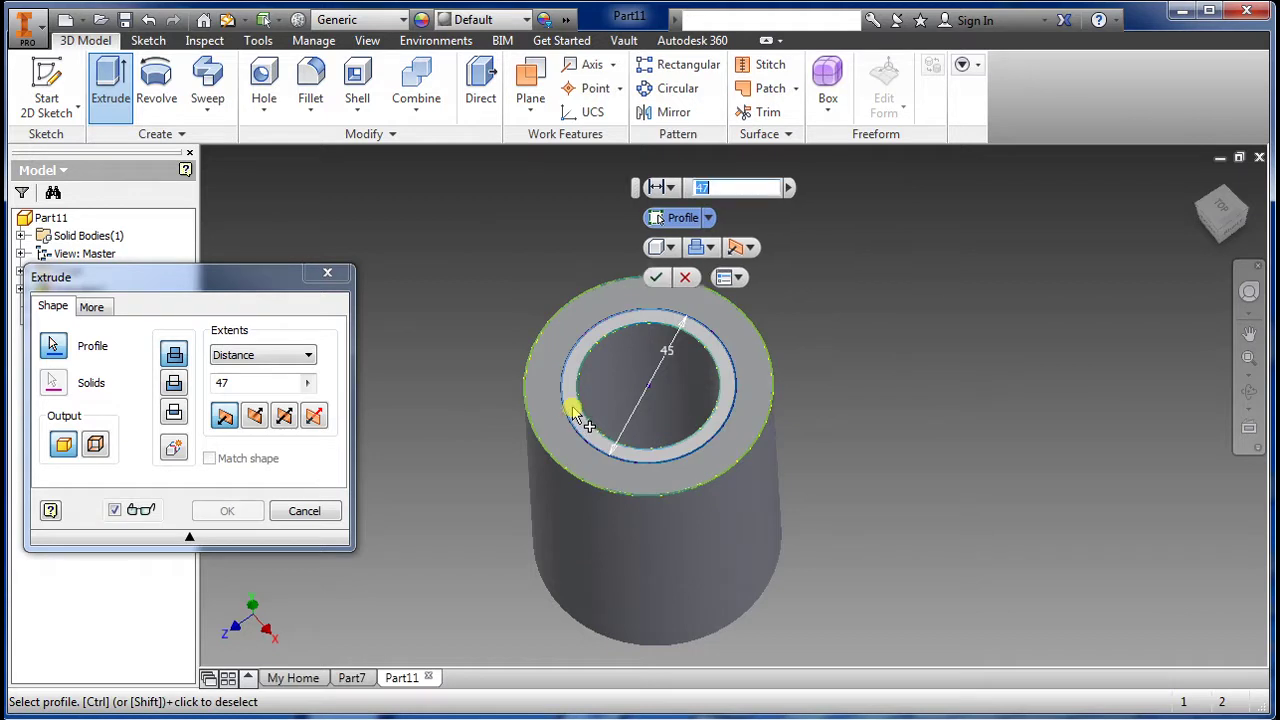
pyautogui.click(711, 249)
pyautogui.click(727, 294)
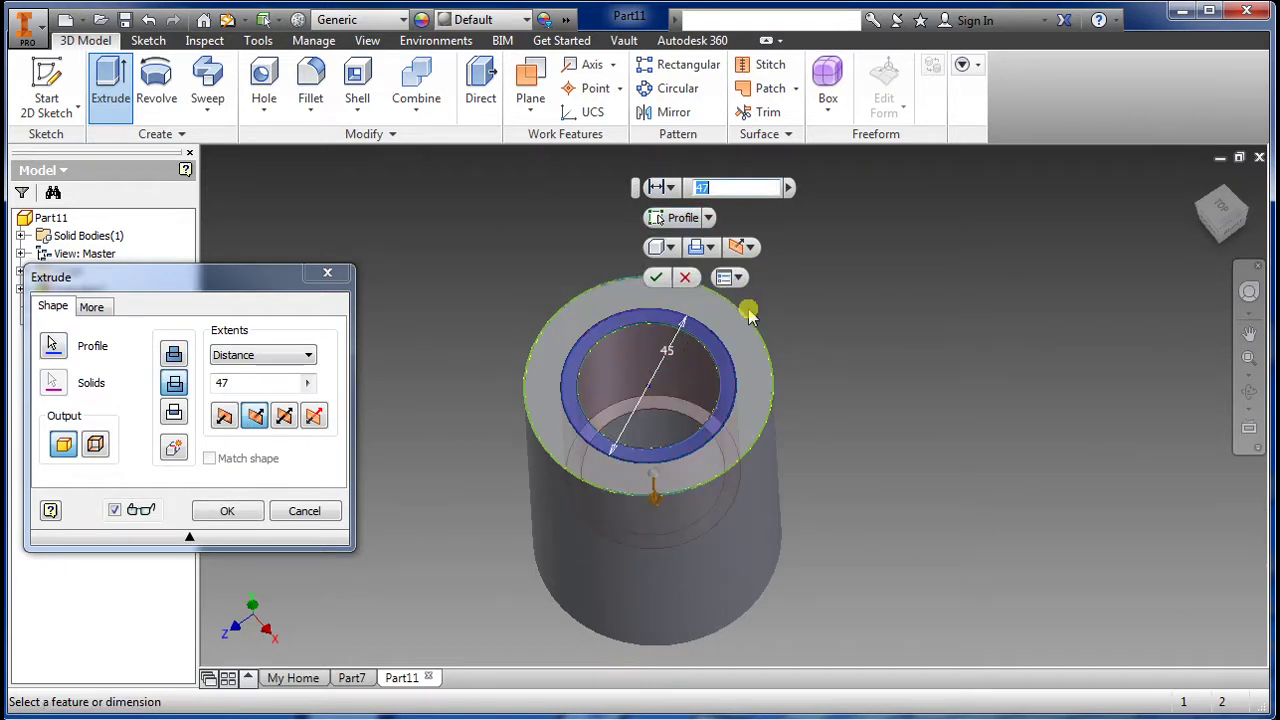
pyautogui.write('1')
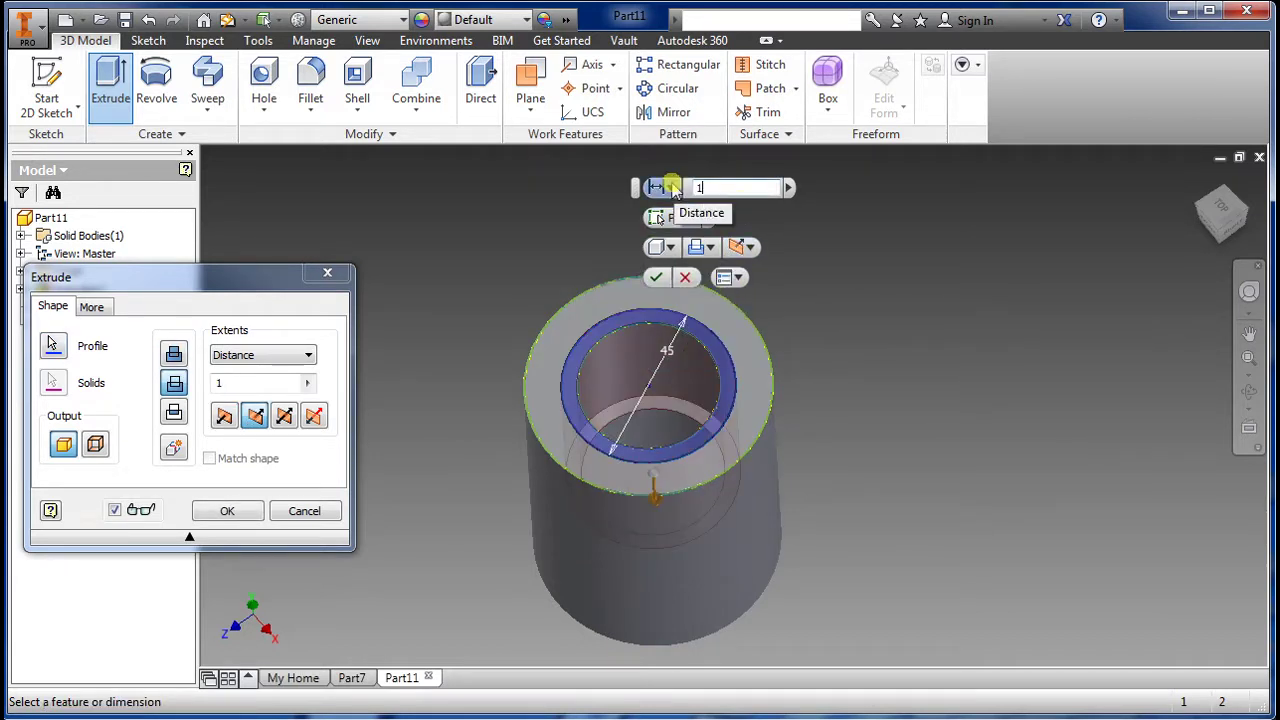
pyautogui.write('4')
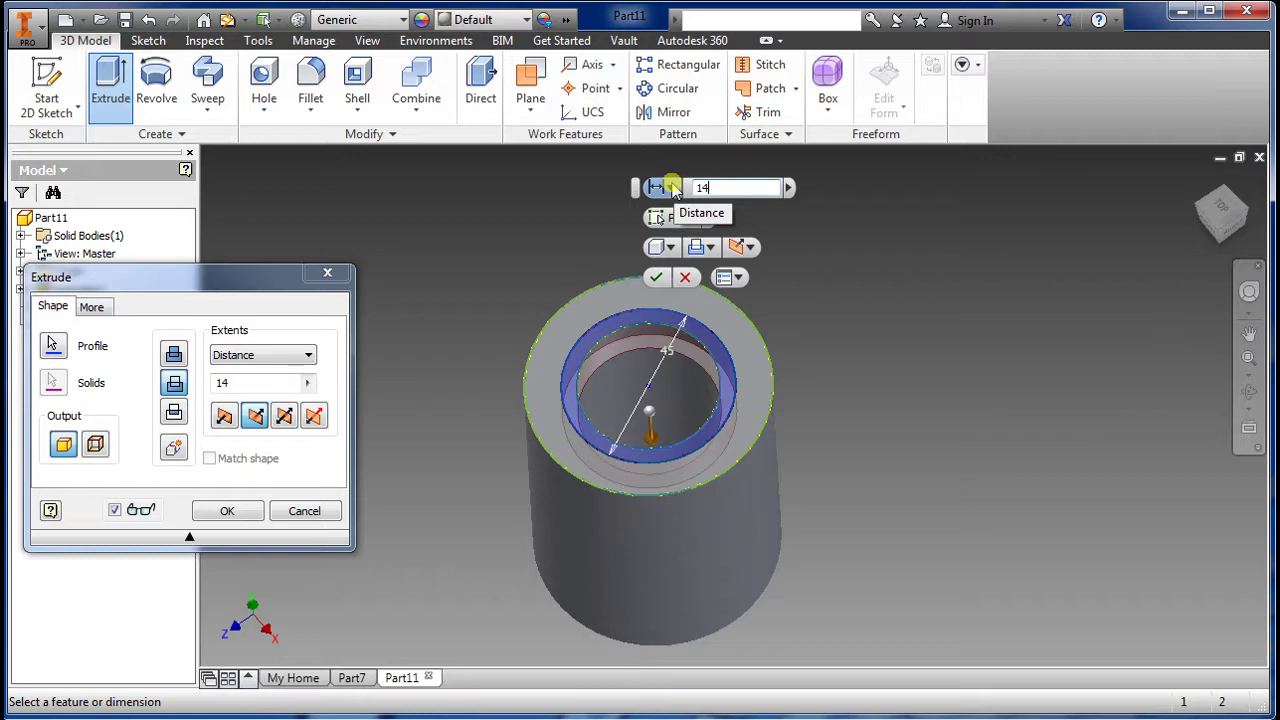
pyautogui.press('Return')
# Step: Start a sketch on the cylinder's bottom face and project the top counterbore's circular edge into it
pyautogui.keyDown('shift'); pyautogui.moveTo(768, 550); pyautogui.dragTo(765, 603, button='middle'); pyautogui.keyUp('shift')
pyautogui.click(768, 604)
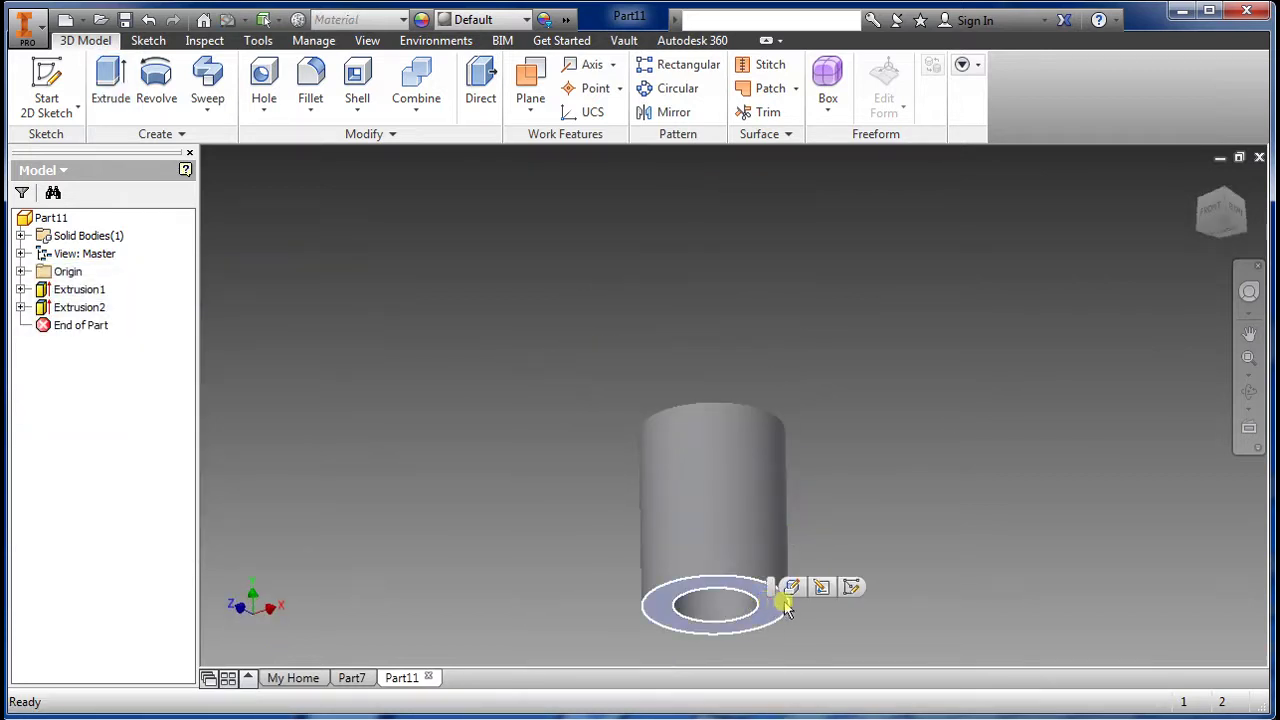
pyautogui.click(46, 85)
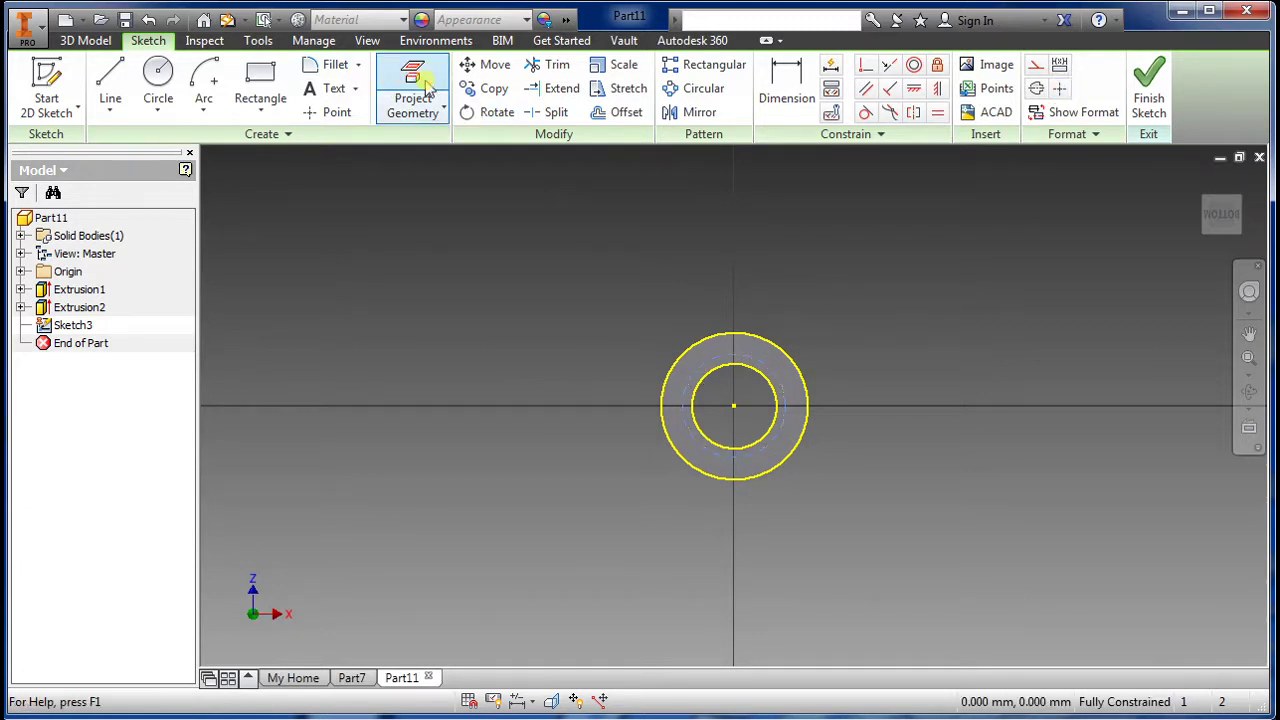
pyautogui.click(1150, 85)
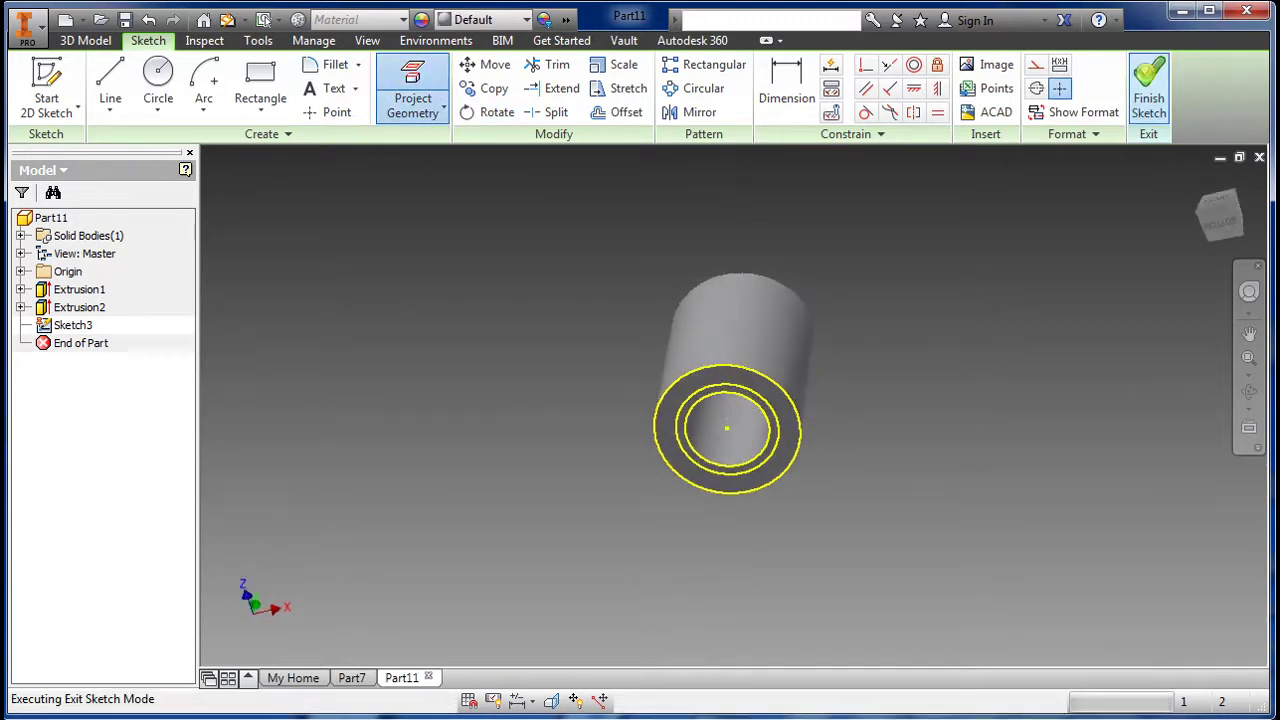
# Step: Cut the narrow ring around the bore 14 mm deep into the cylinder's bottom face
pyautogui.click(110, 85)
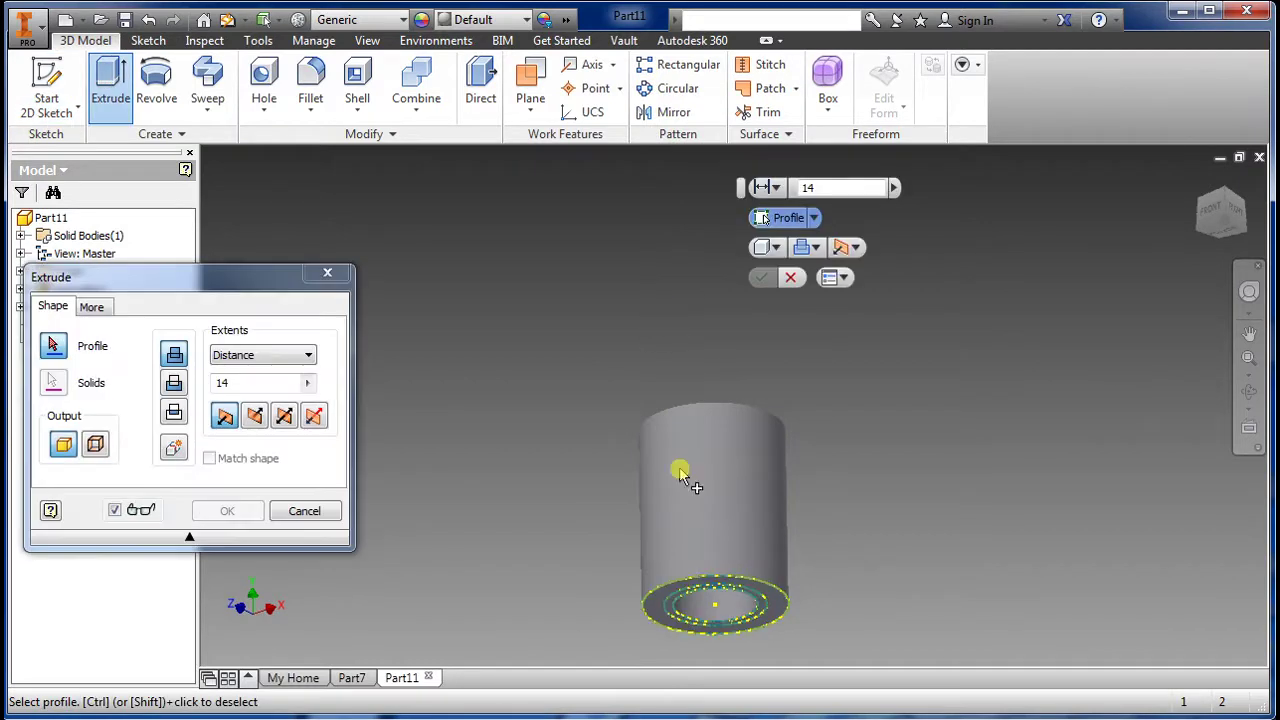
pyautogui.scroll(3, 712, 595)
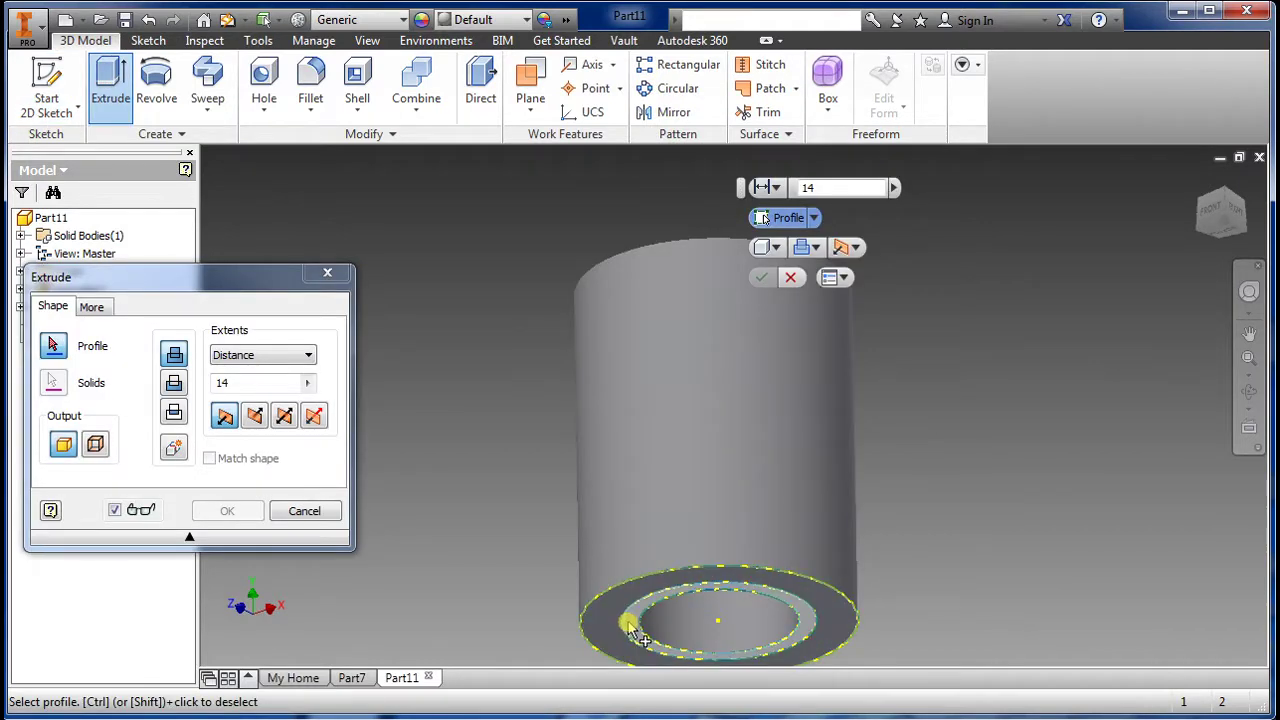
pyautogui.click(630, 628)
pyautogui.moveTo(835, 500); pyautogui.dragTo(729, 356, button='middle')
pyautogui.click(803, 618)
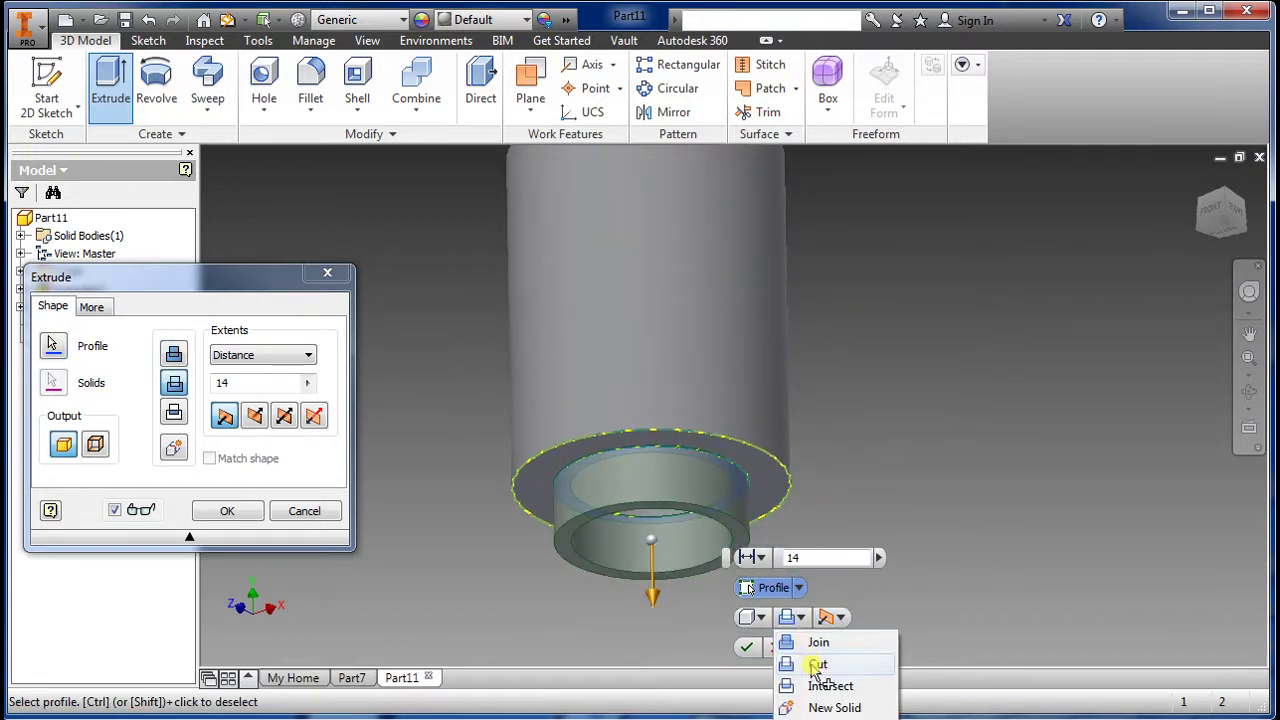
pyautogui.click(808, 660)
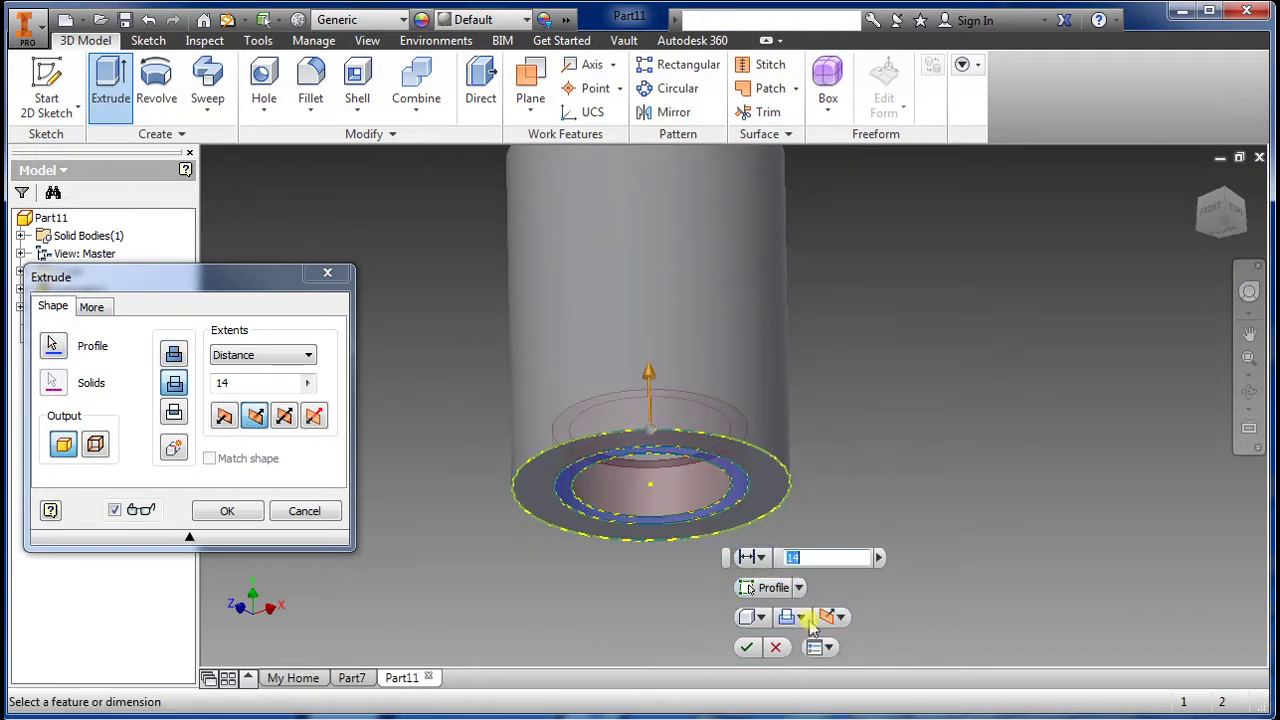
pyautogui.click(748, 648)
# Step: Create a work plane offset downward from the cylinder's top face
pyautogui.keyDown('shift'); pyautogui.moveTo(720, 530); pyautogui.dragTo(697, 553, button='middle'); pyautogui.keyUp('shift')
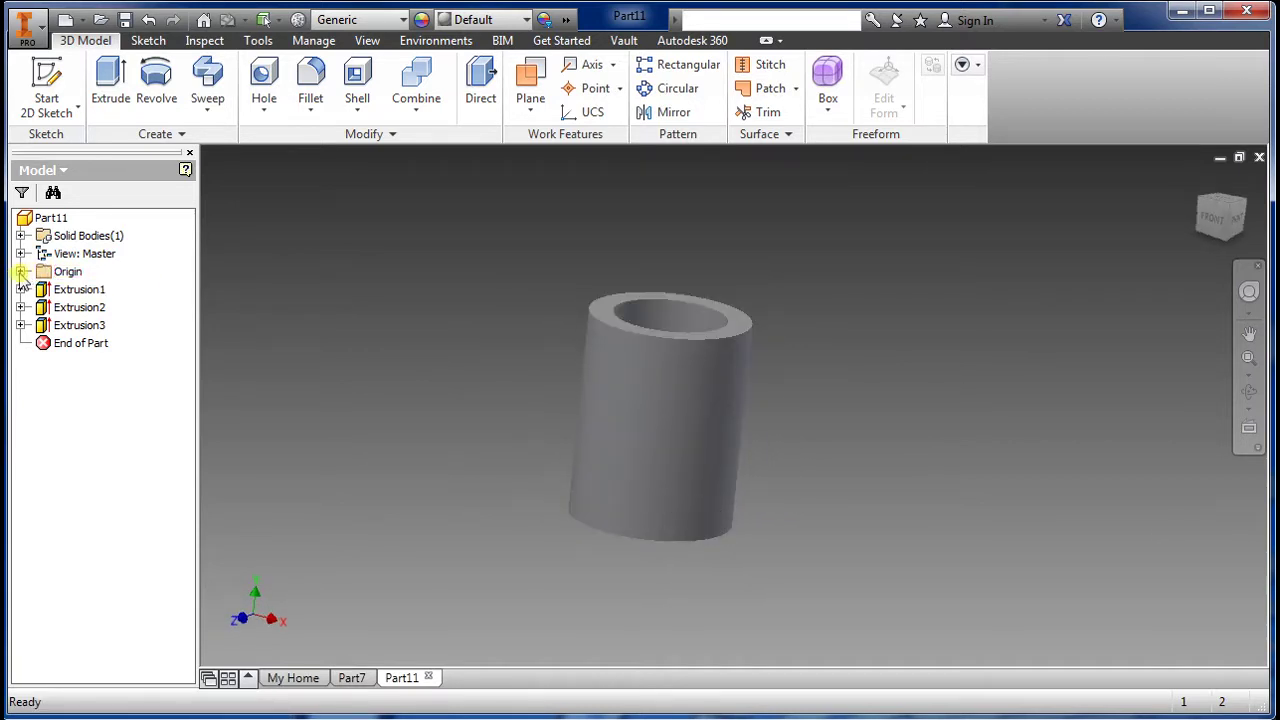
pyautogui.click(607, 317)
pyautogui.keyDown('shift'); pyautogui.moveTo(820, 400); pyautogui.dragTo(733, 290, button='middle'); pyautogui.keyUp('shift')
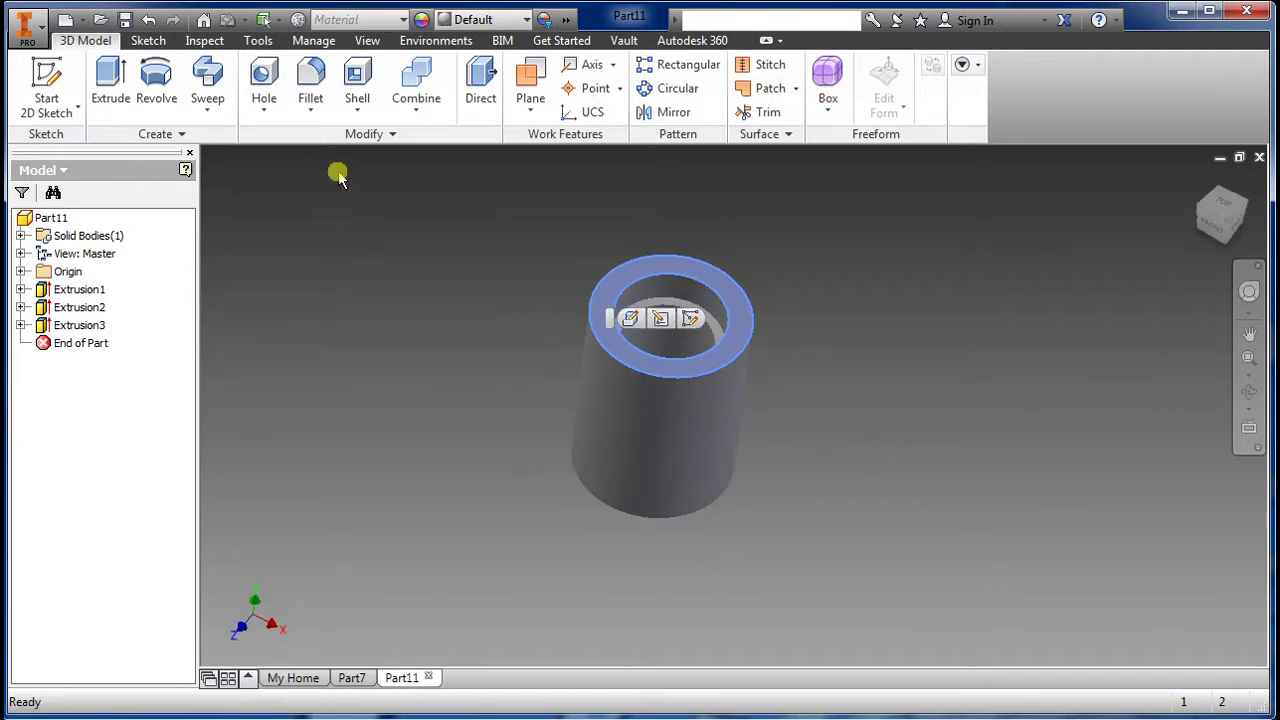
pyautogui.click(530, 108)
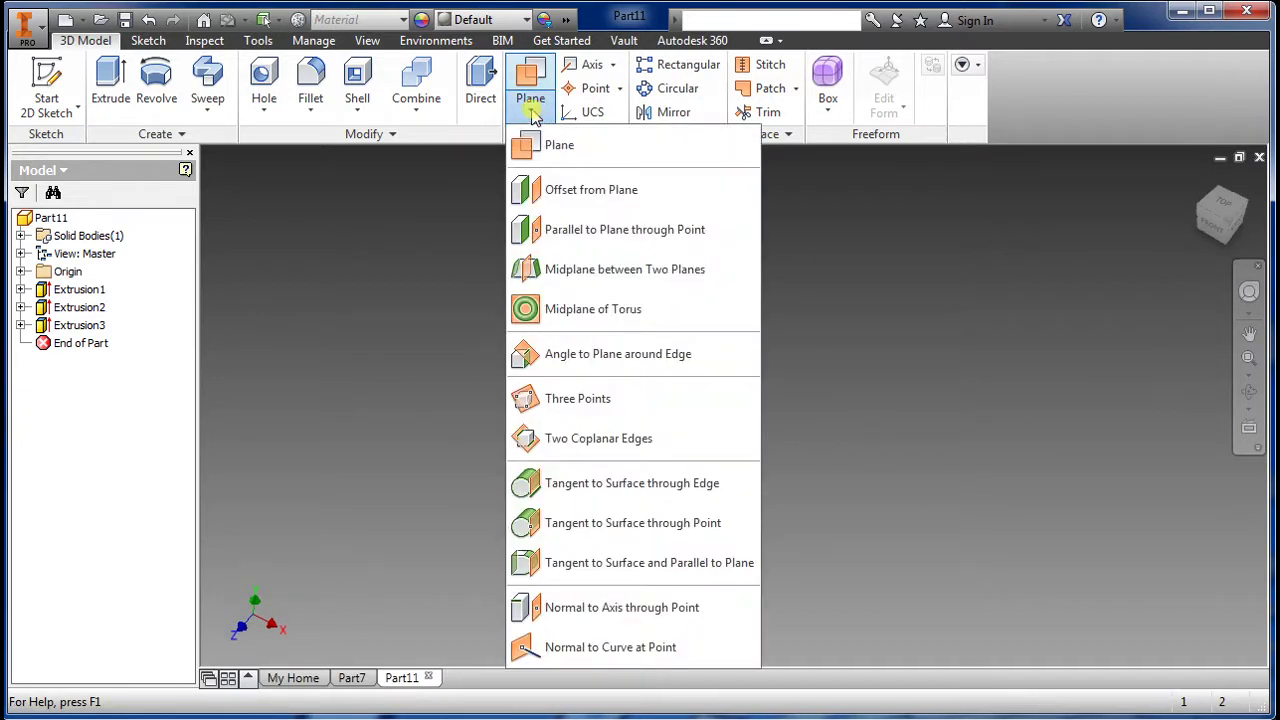
pyautogui.click(587, 196)
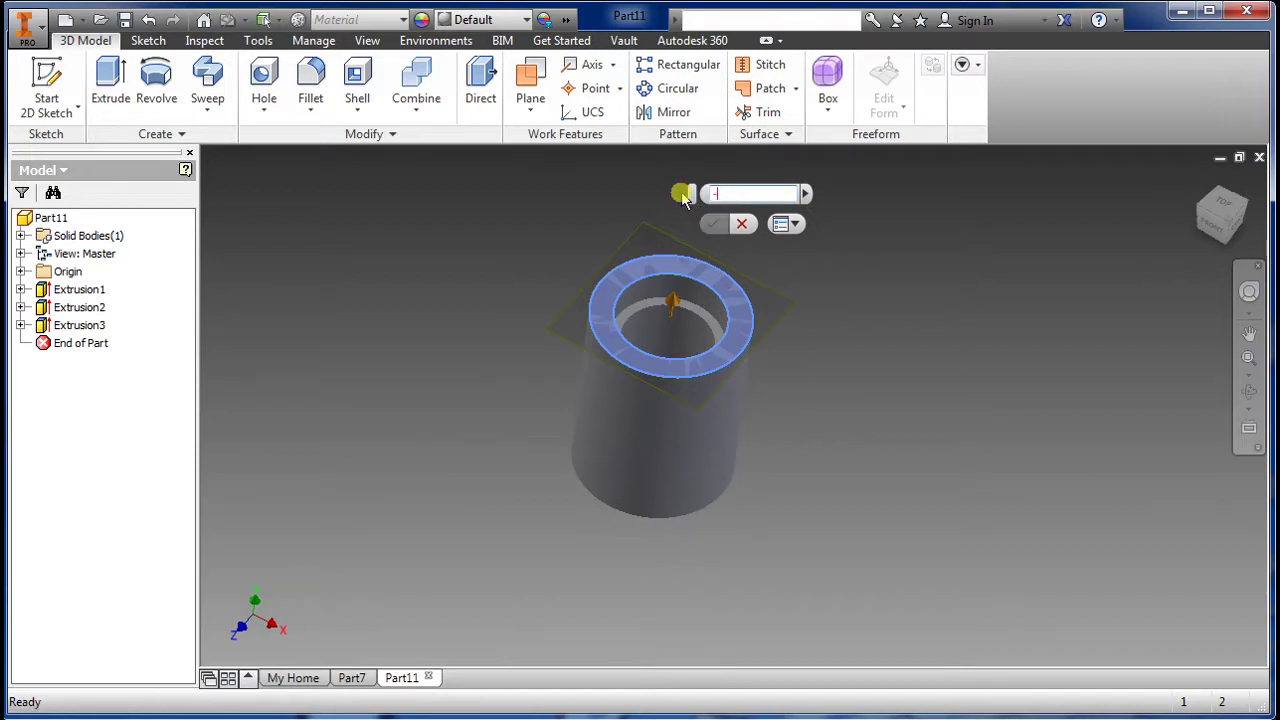
pyautogui.press('Return')
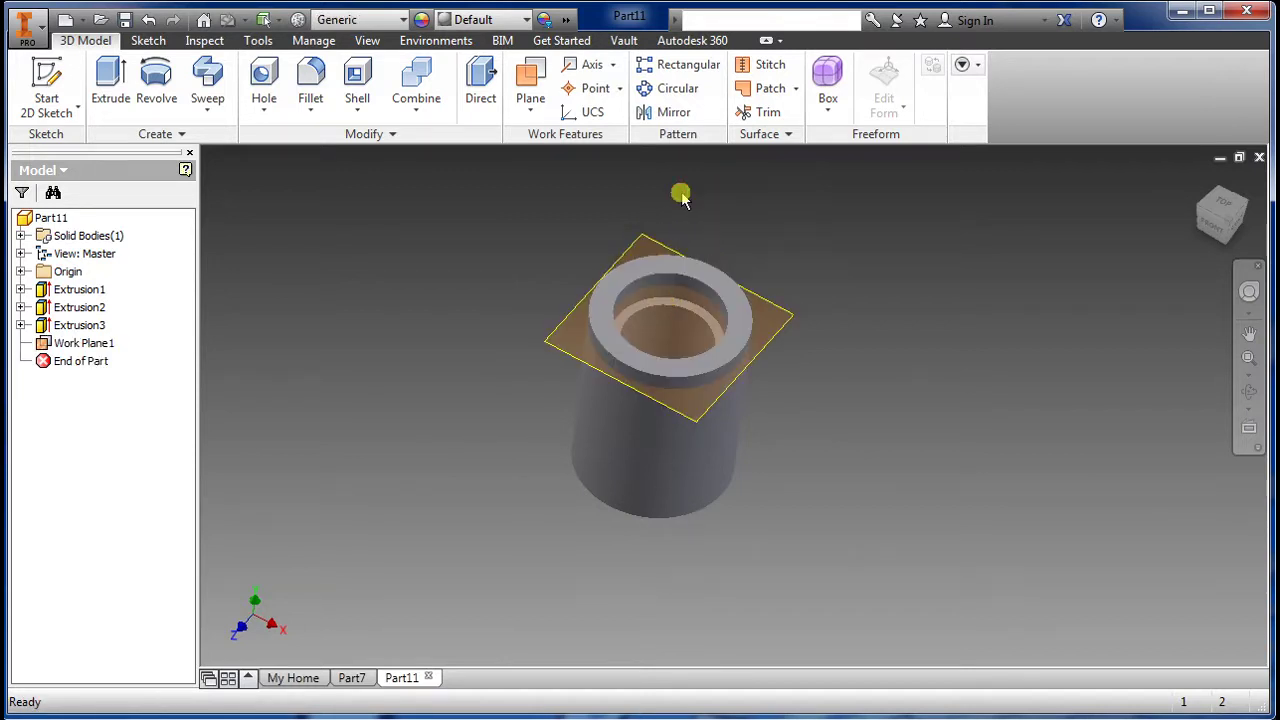
# Step: Start a sketch on the new work plane, slice the graphics there, and project the cylinder's outer circular edge
pyautogui.click(557, 346)
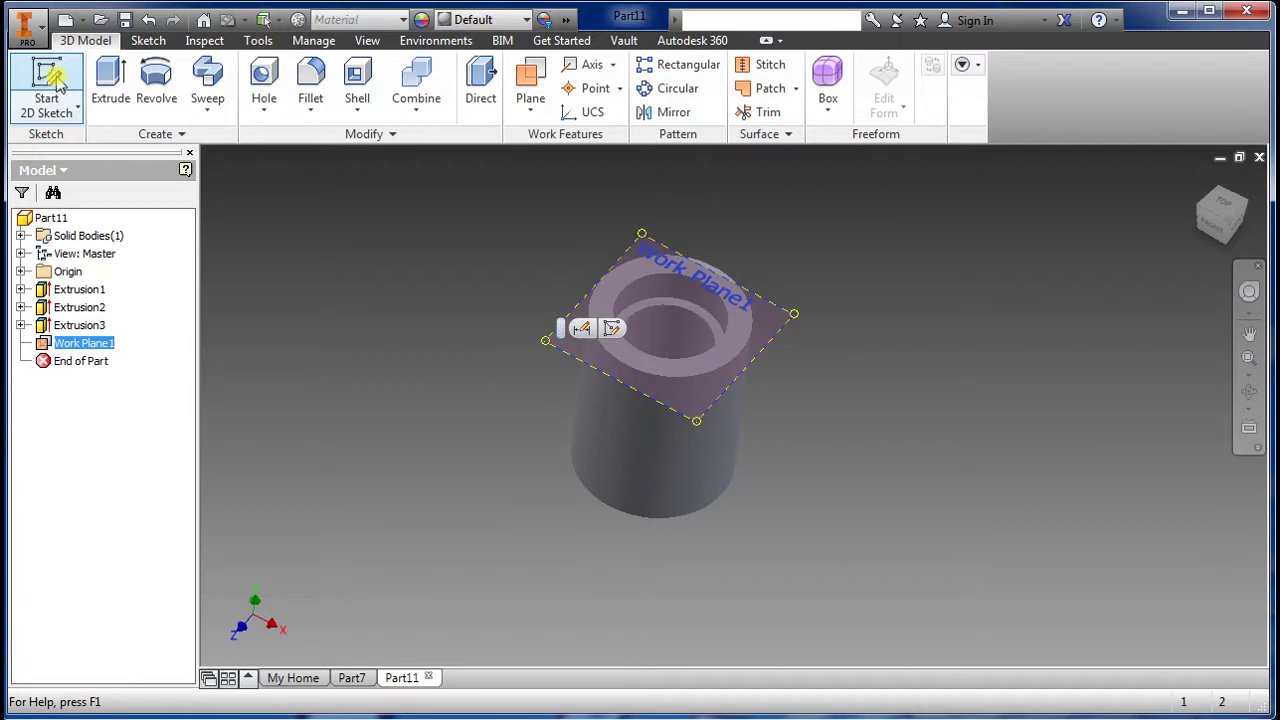
pyautogui.click(50, 82)
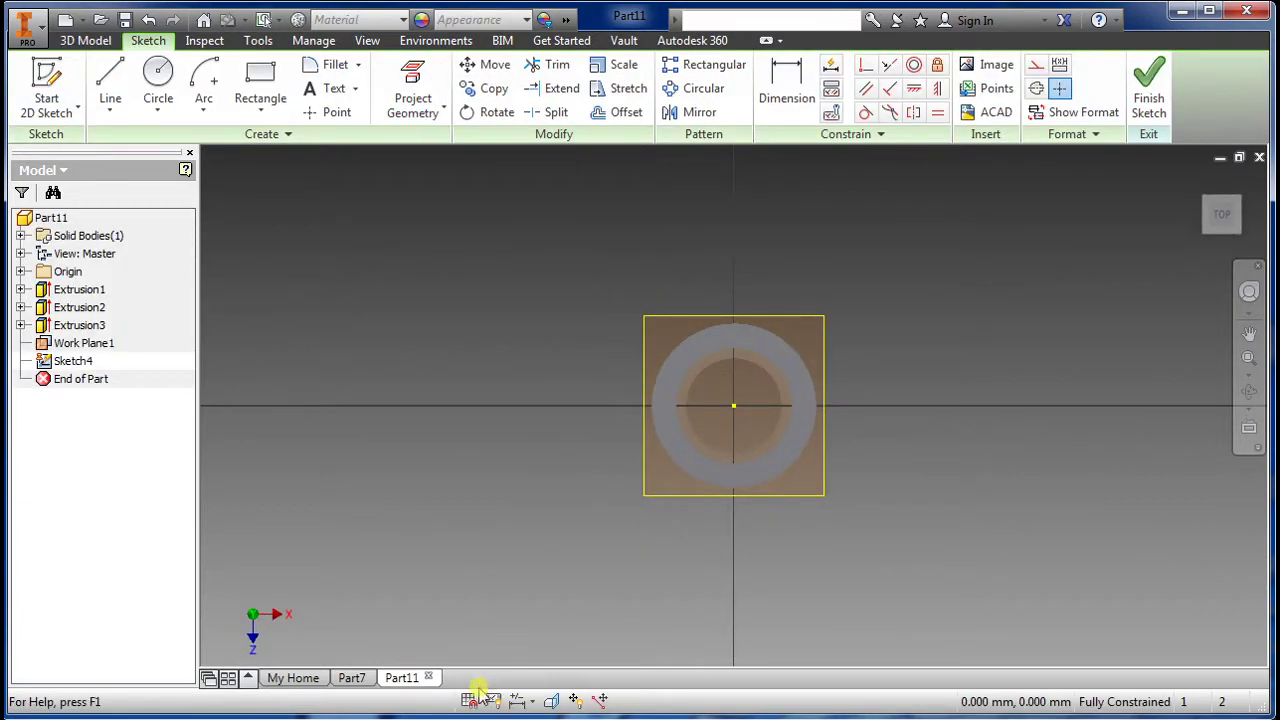
pyautogui.click(552, 703)
pyautogui.moveTo(812, 578)
pyautogui.keyDown('shift'); pyautogui.mouseDown(button='middle')
pyautogui.moveTo(777, 491)
pyautogui.moveTo(823, 500)
pyautogui.moveTo(794, 489)
pyautogui.moveTo(819, 483)
pyautogui.moveTo(791, 491)
pyautogui.moveTo(815, 525)
pyautogui.mouseUp(button='middle'); pyautogui.keyUp('shift')
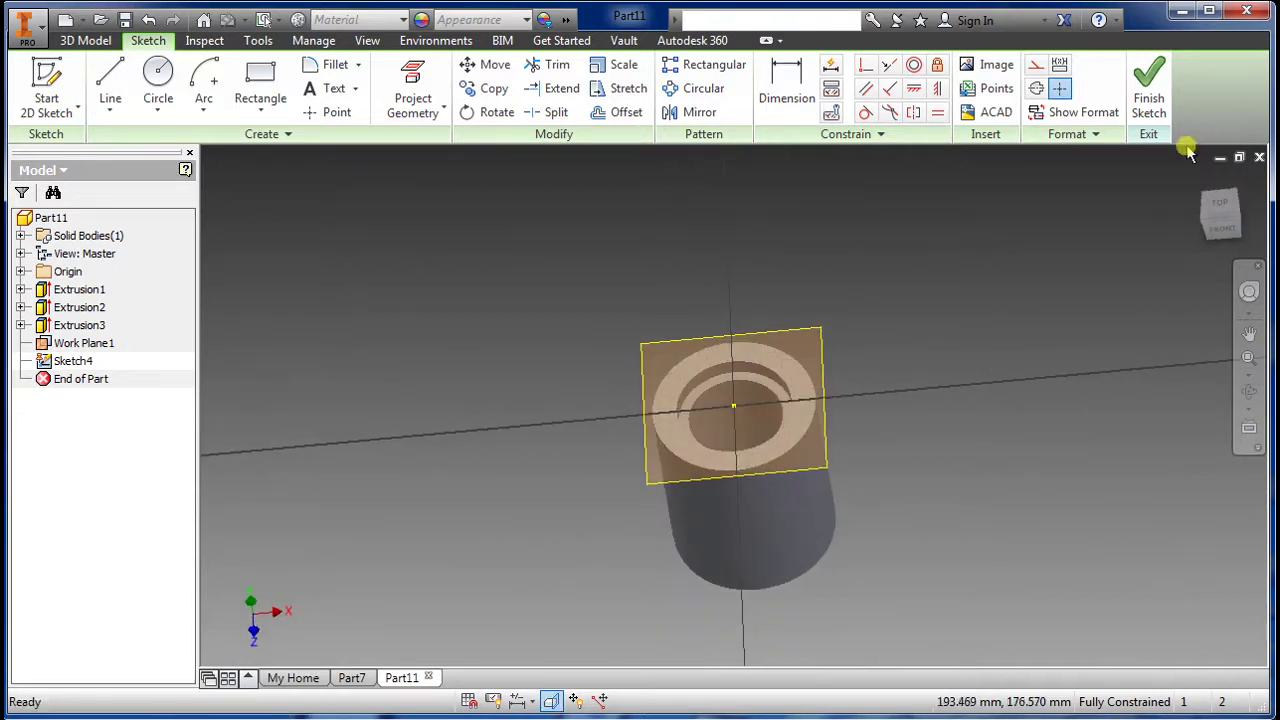
pyautogui.click(1224, 205)
pyautogui.scroll(3, 875, 355)
pyautogui.scroll(-2, 812, 340)
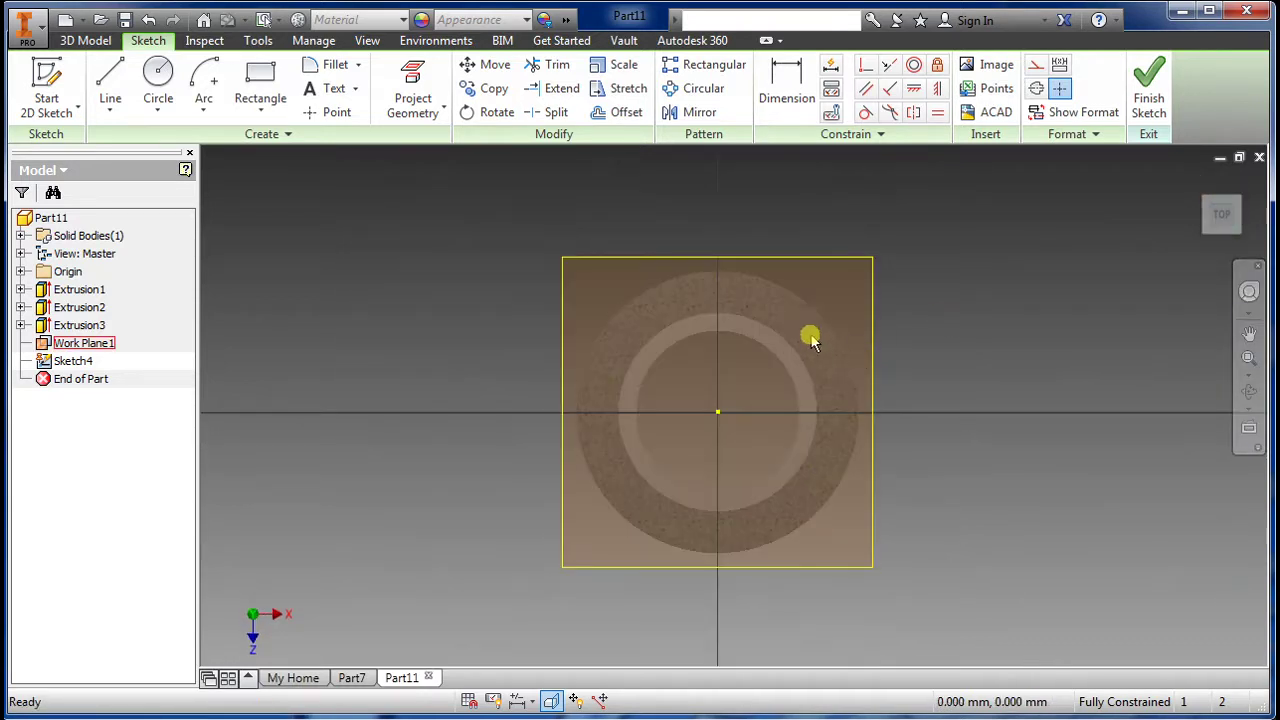
pyautogui.click(412, 80)
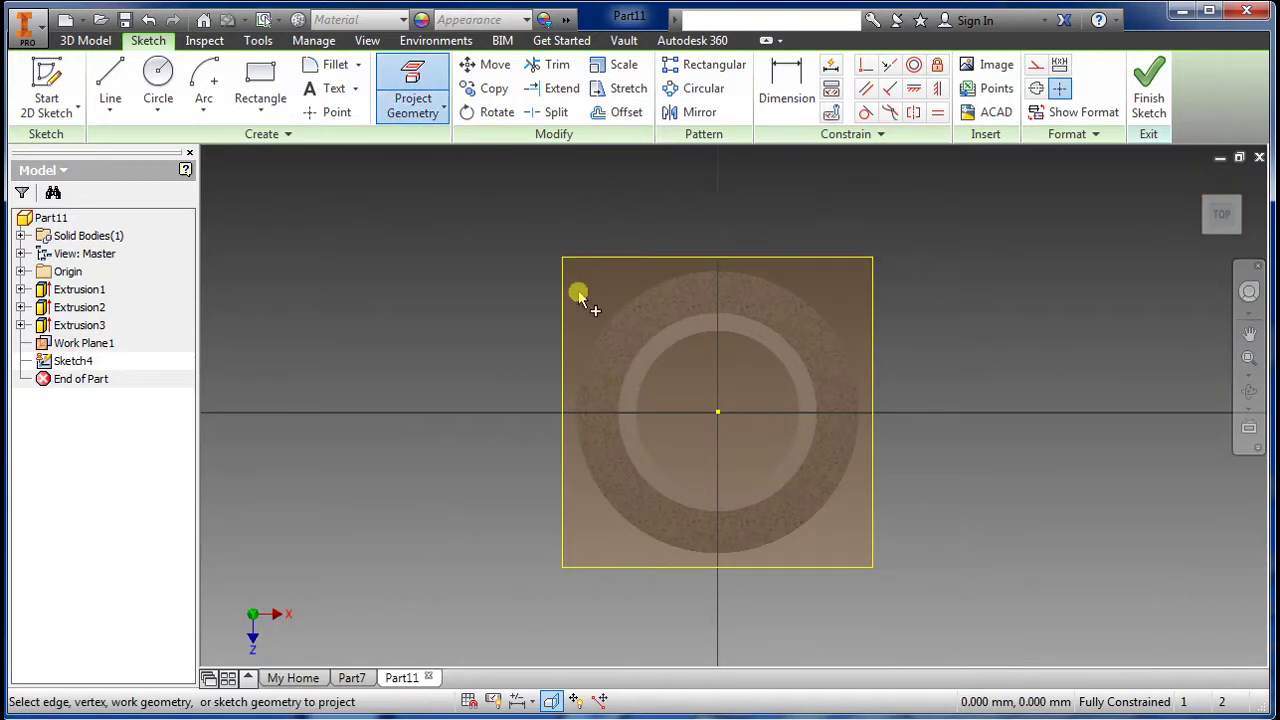
pyautogui.click(615, 313)
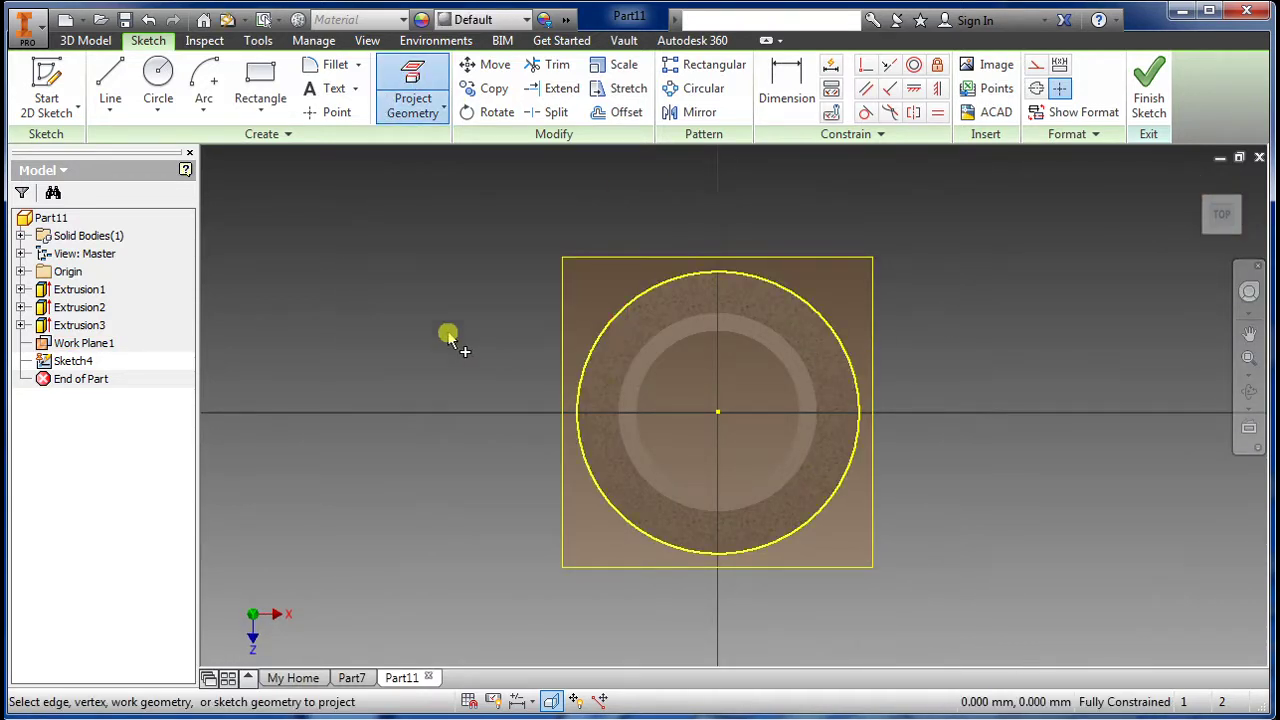
# Step: Sketch a 22 mm diameter circle outside the cylinder on its +X side
pyautogui.click(157, 75)
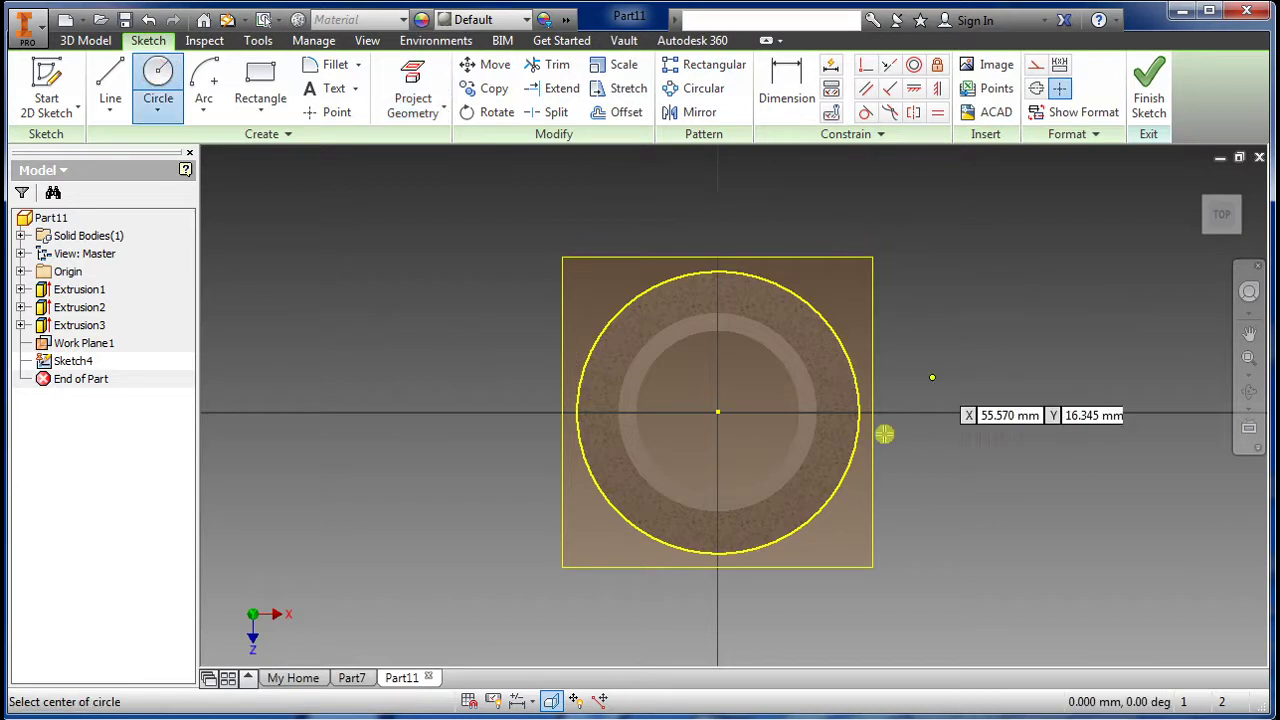
pyautogui.click(1095, 367)
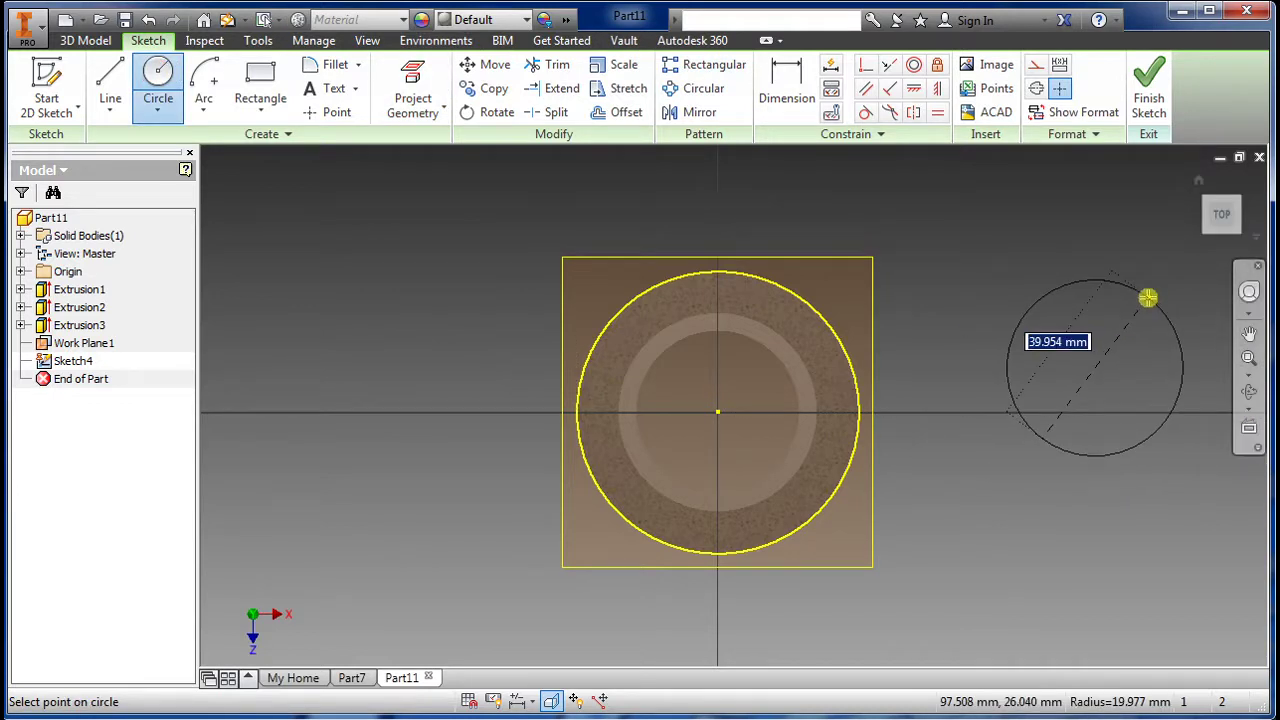
pyautogui.press('Return')
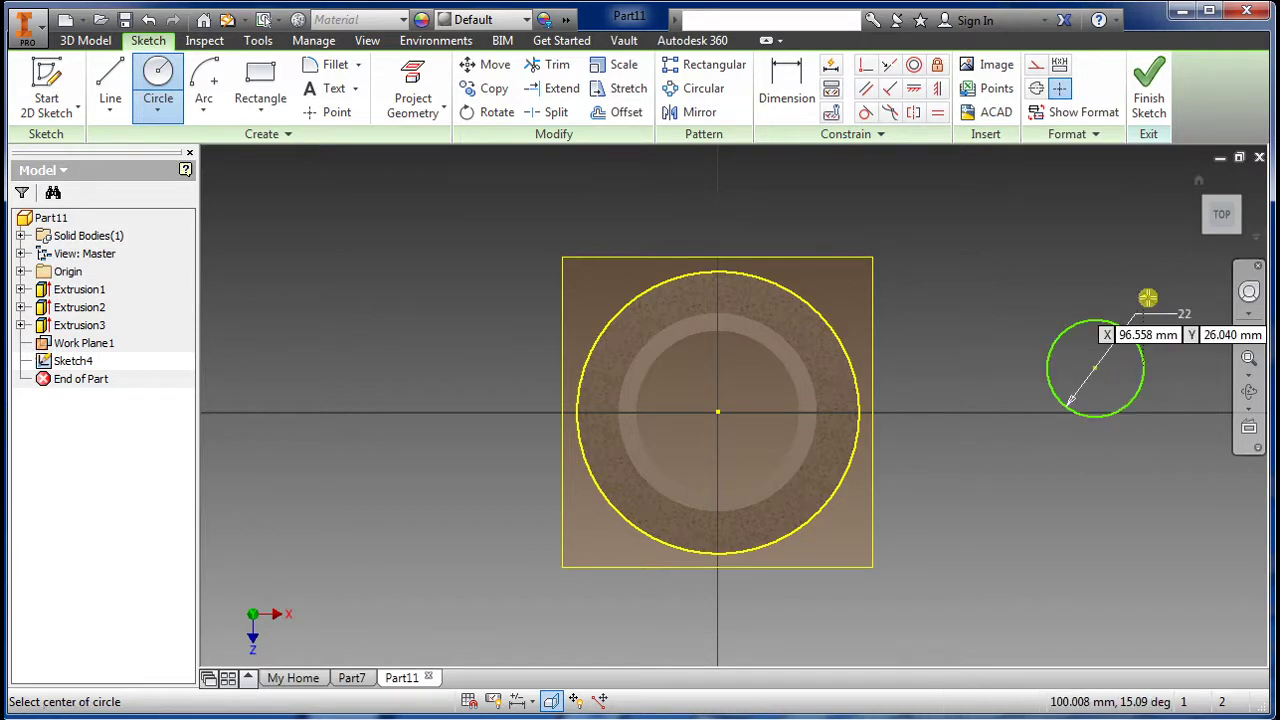
# Step: Dimension the small circle's centre 67 mm horizontally and 0 mm vertically from the cylinder's centre
pyautogui.press('d')
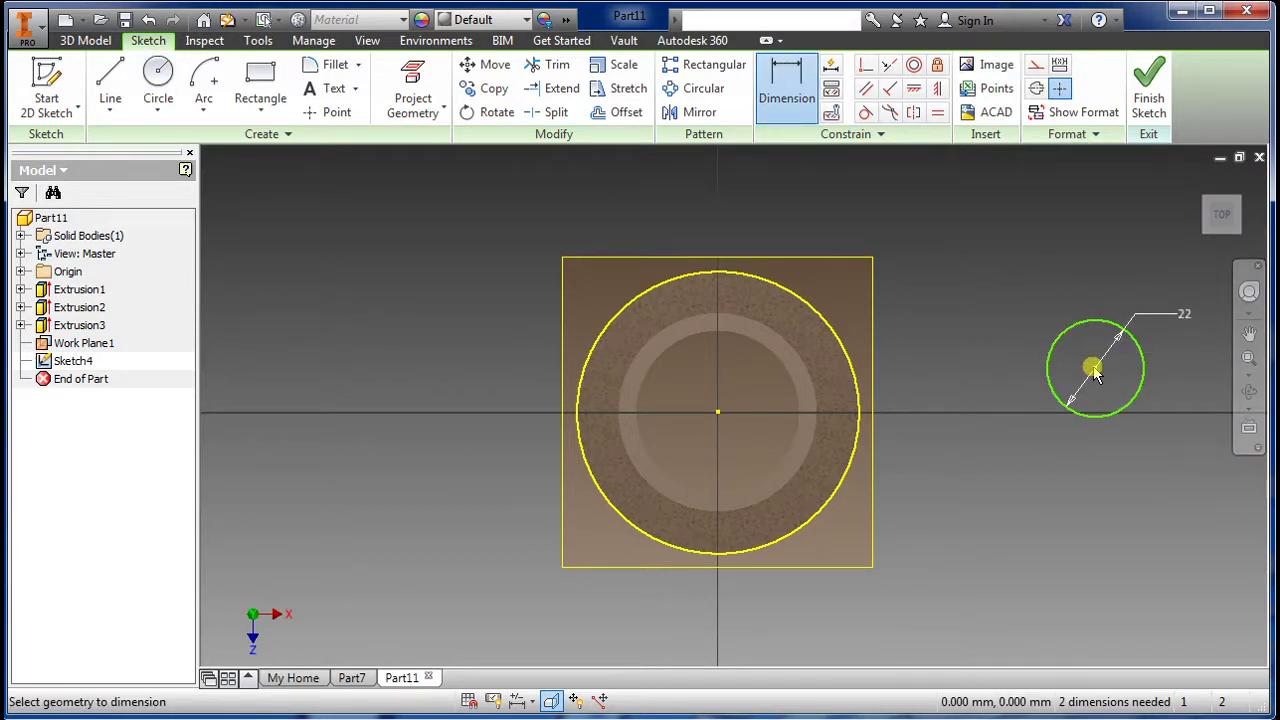
pyautogui.click(715, 413)
pyautogui.click(891, 204)
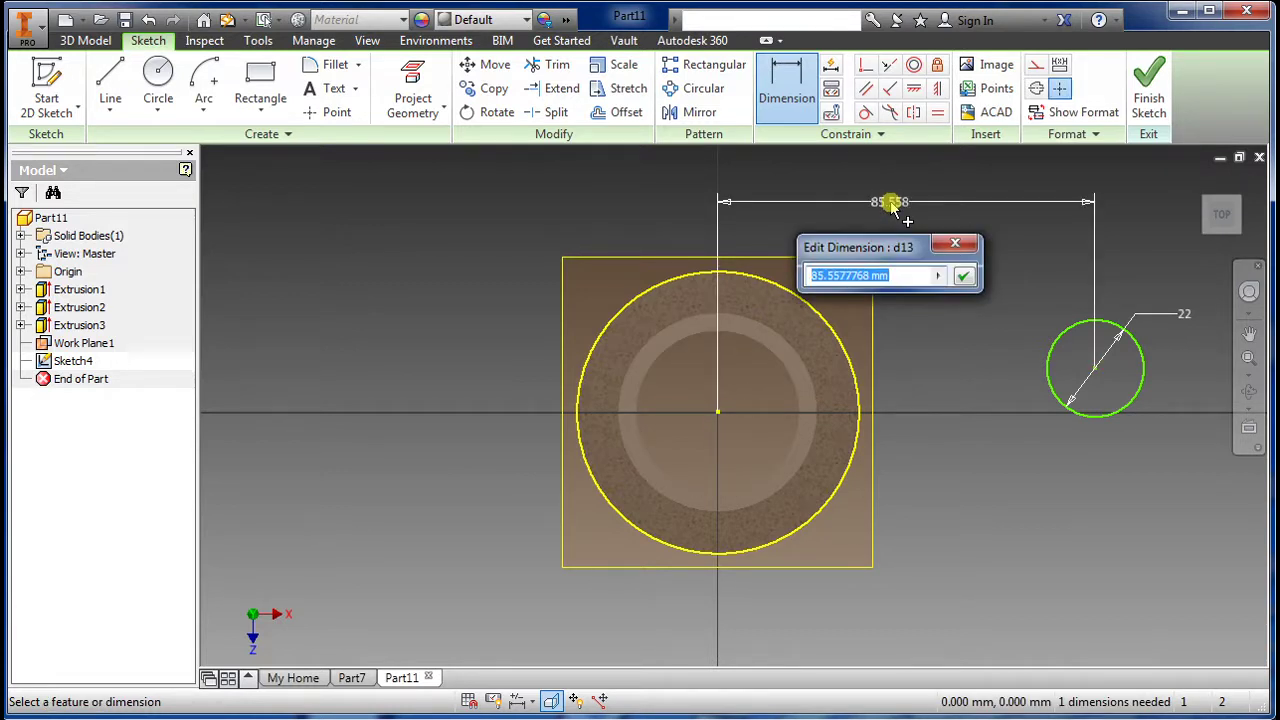
pyautogui.press('Return')
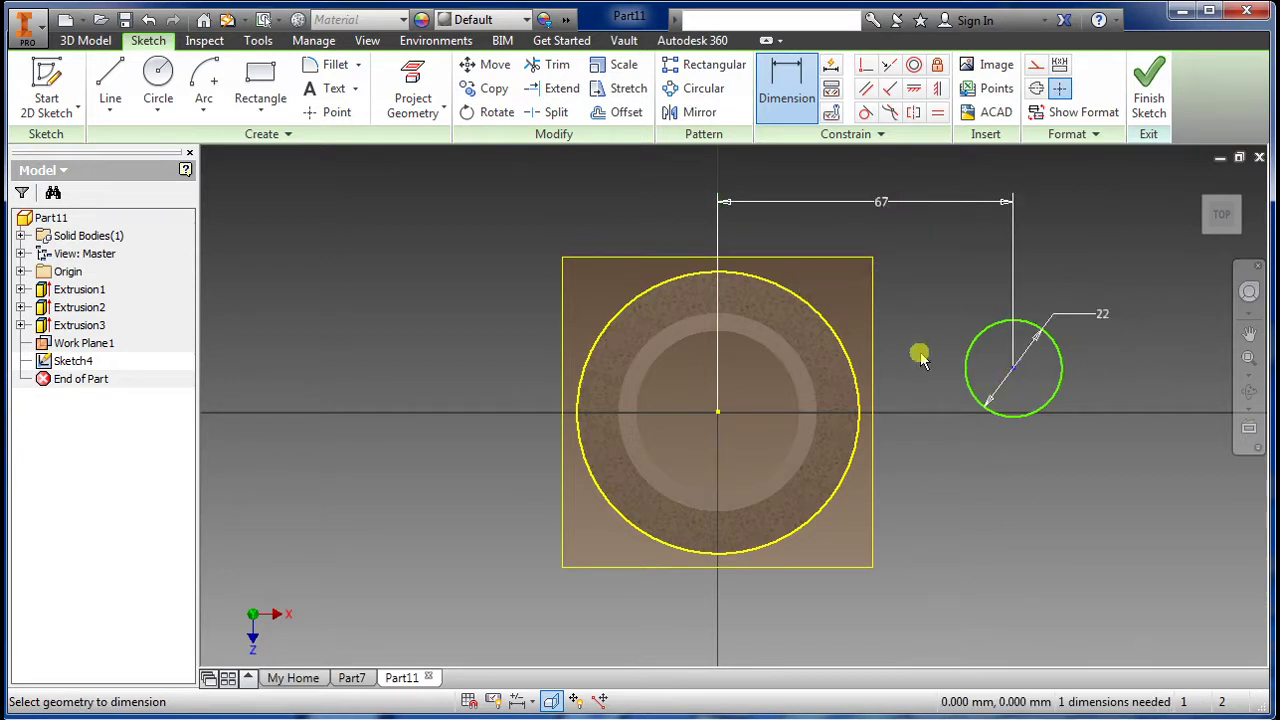
pyautogui.click(718, 412)
pyautogui.click(1013, 367)
pyautogui.click(1143, 392)
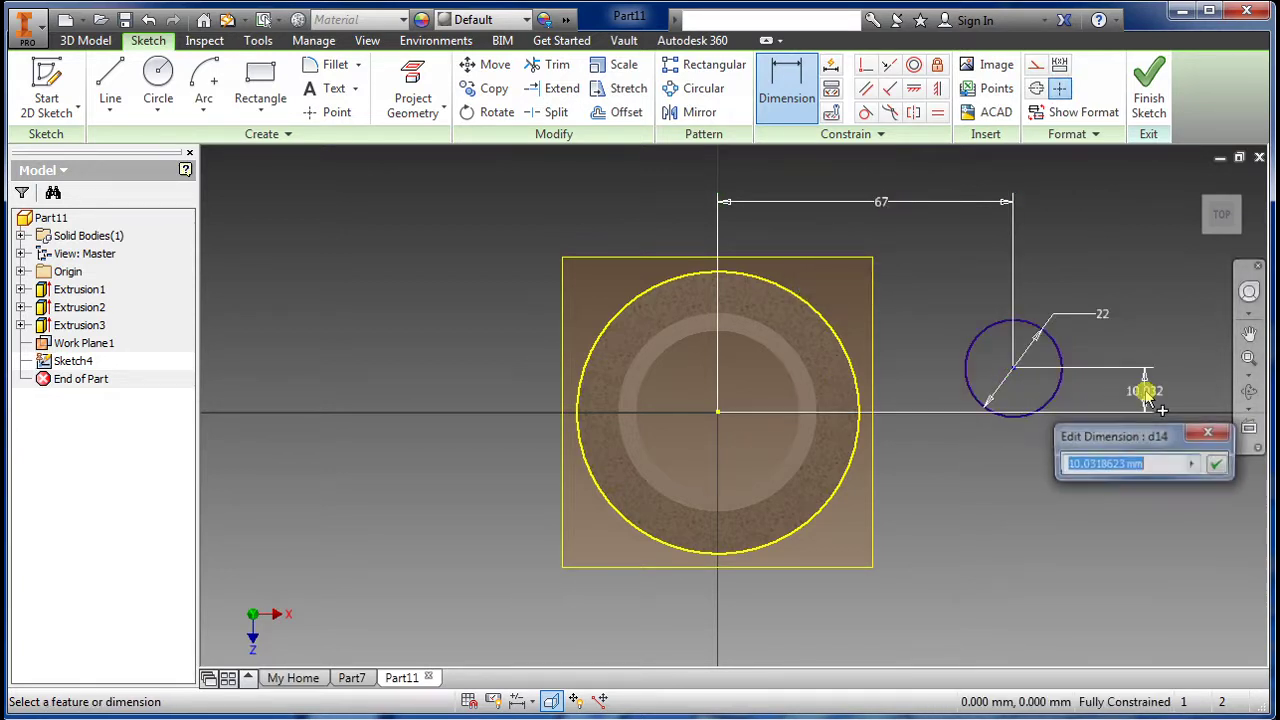
pyautogui.write('0')
pyautogui.press('Return')
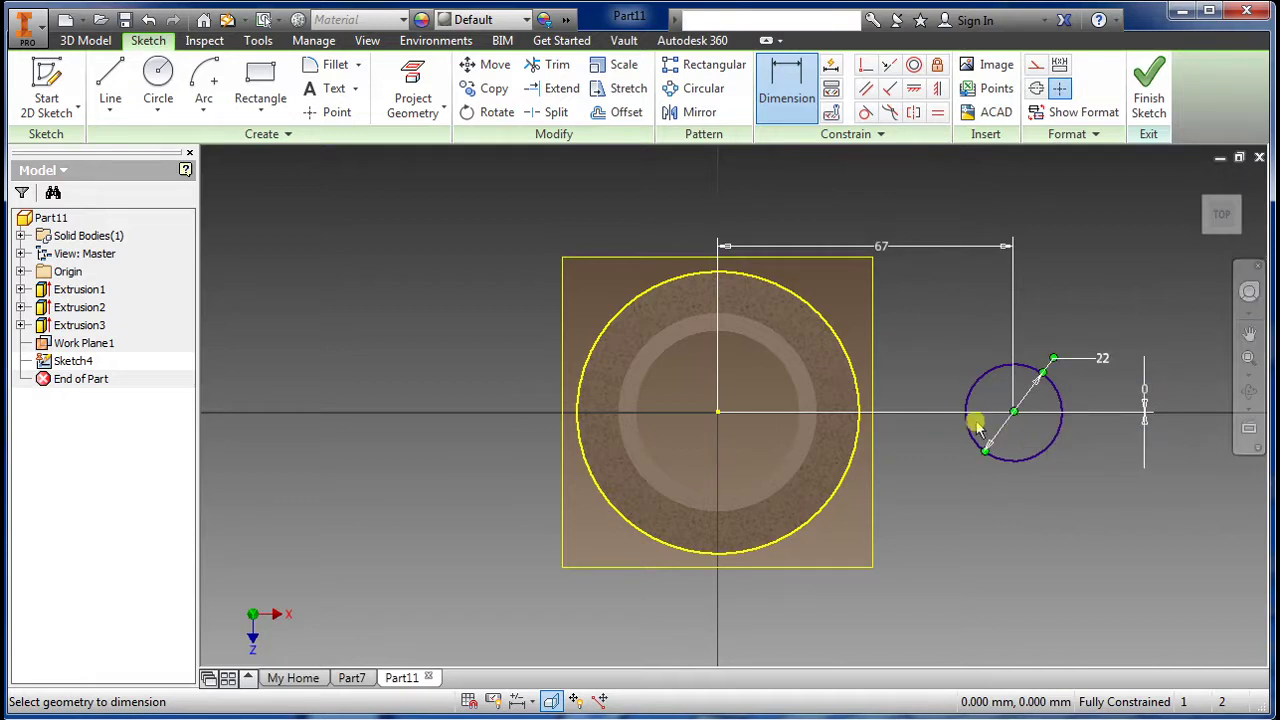
# Step: Sketch two separate sloping lines, one above and one below both circles, converging toward the small circle
pyautogui.click(110, 88)
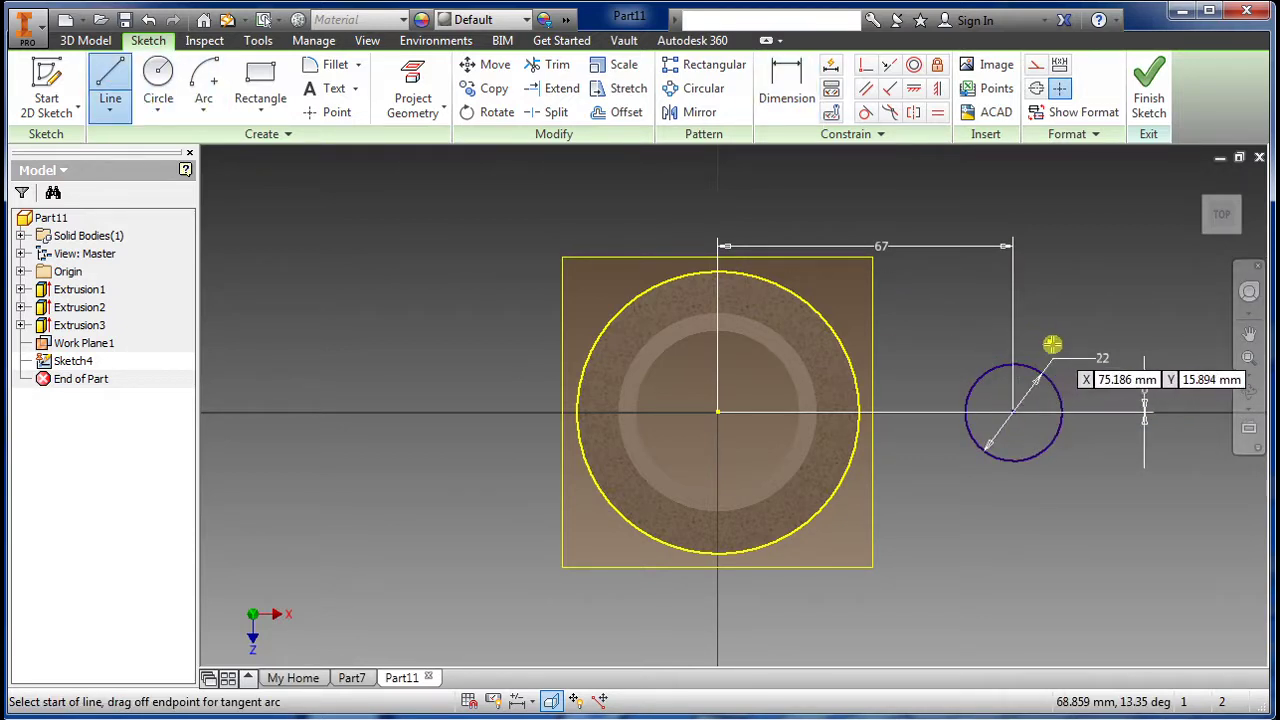
pyautogui.click(640, 234)
pyautogui.click(1113, 348)
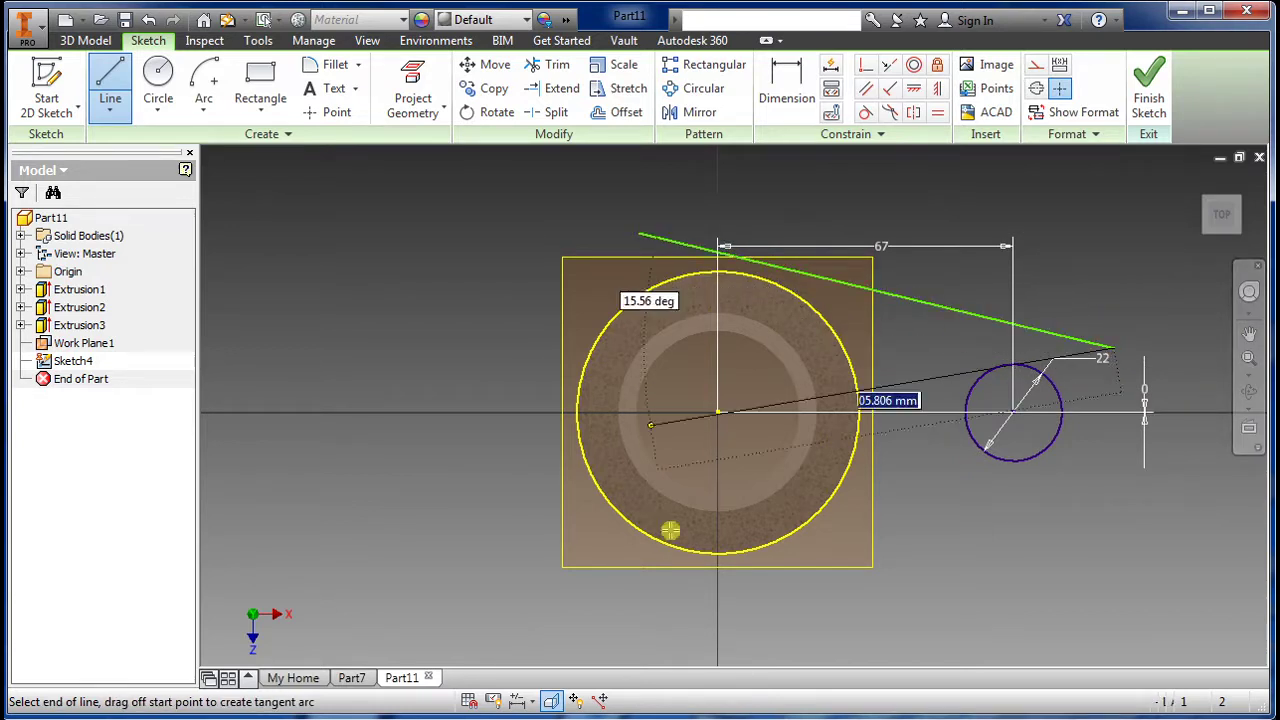
pyautogui.press('Escape')
pyautogui.press('l')
pyautogui.click(620, 613)
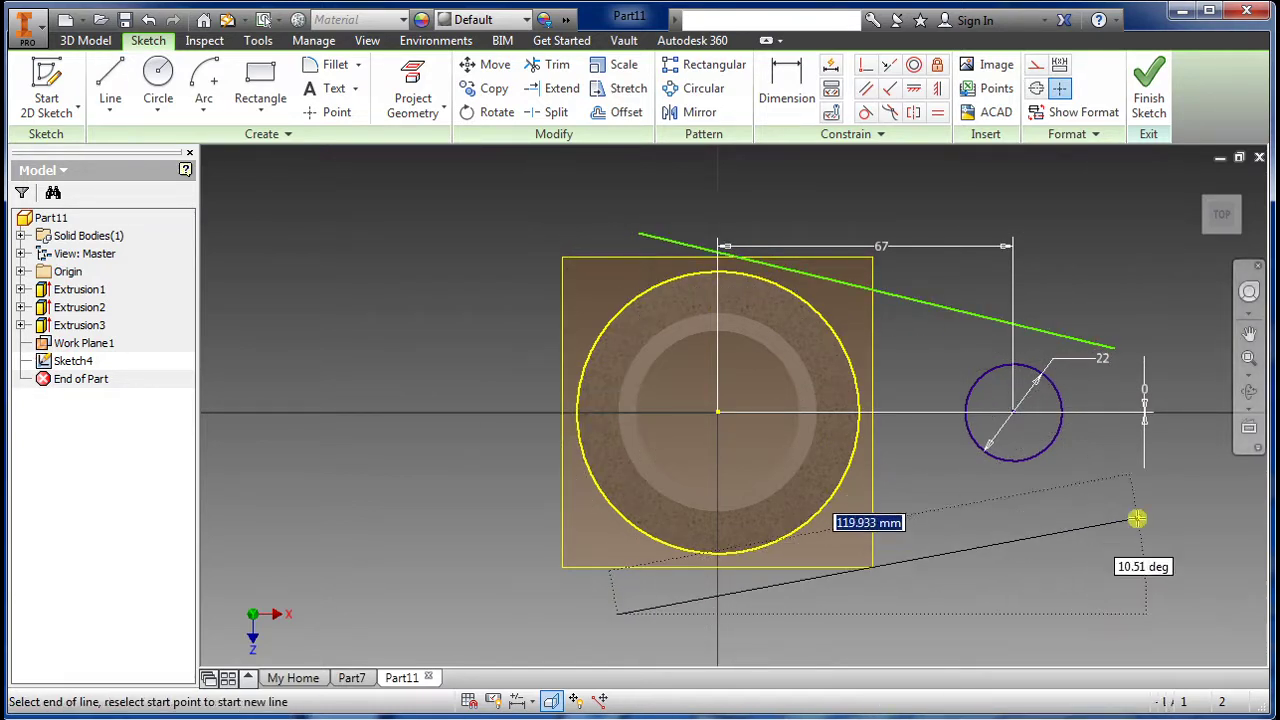
pyautogui.click(1128, 519)
pyautogui.press('Escape')
# Step: Make both sloping lines tangent to the projected outer circle and to the 22 mm circle
pyautogui.click(862, 114)
pyautogui.click(1029, 329)
pyautogui.click(1020, 366)
pyautogui.click(740, 300)
pyautogui.click(740, 570)
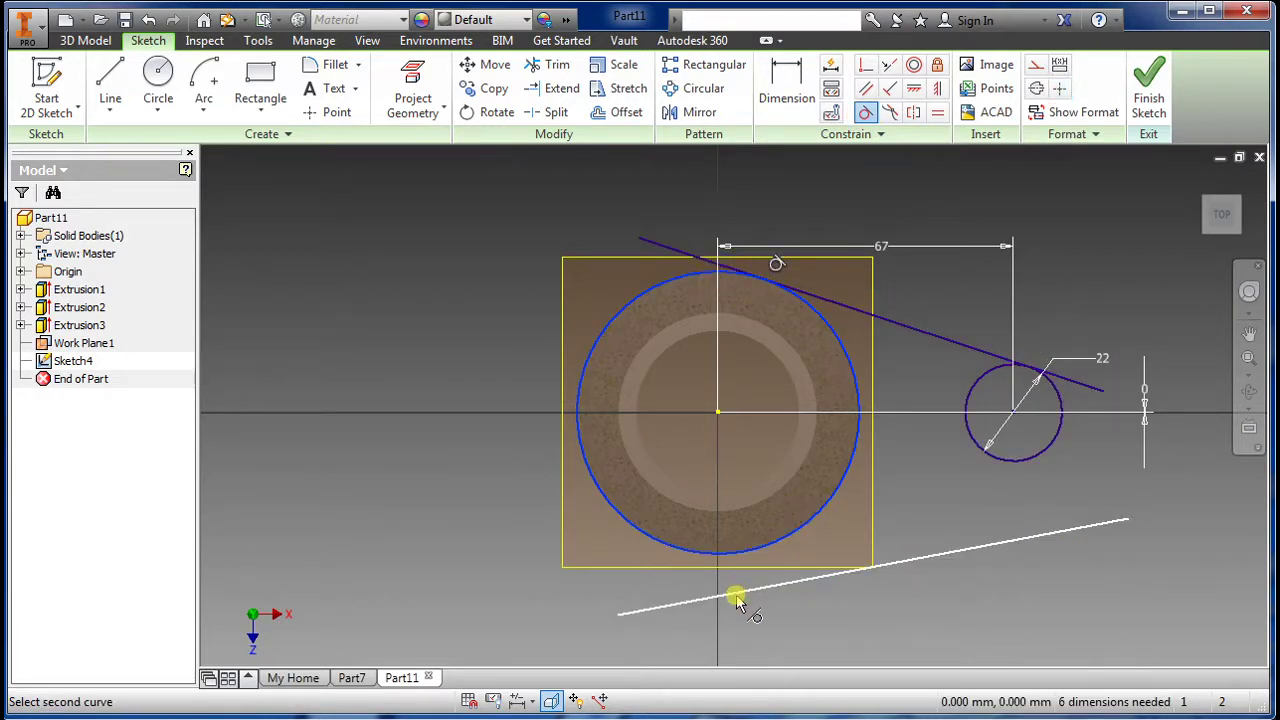
pyautogui.click(1023, 458)
pyautogui.click(1027, 500)
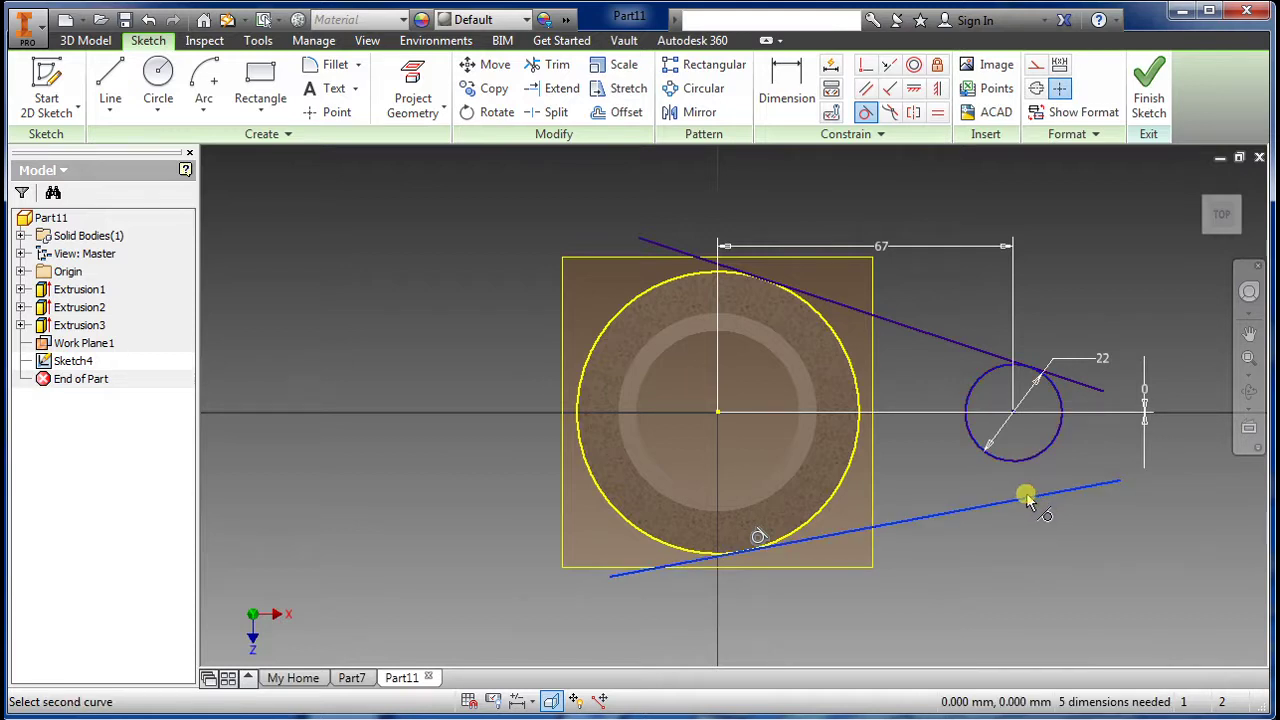
pyautogui.click(1018, 460)
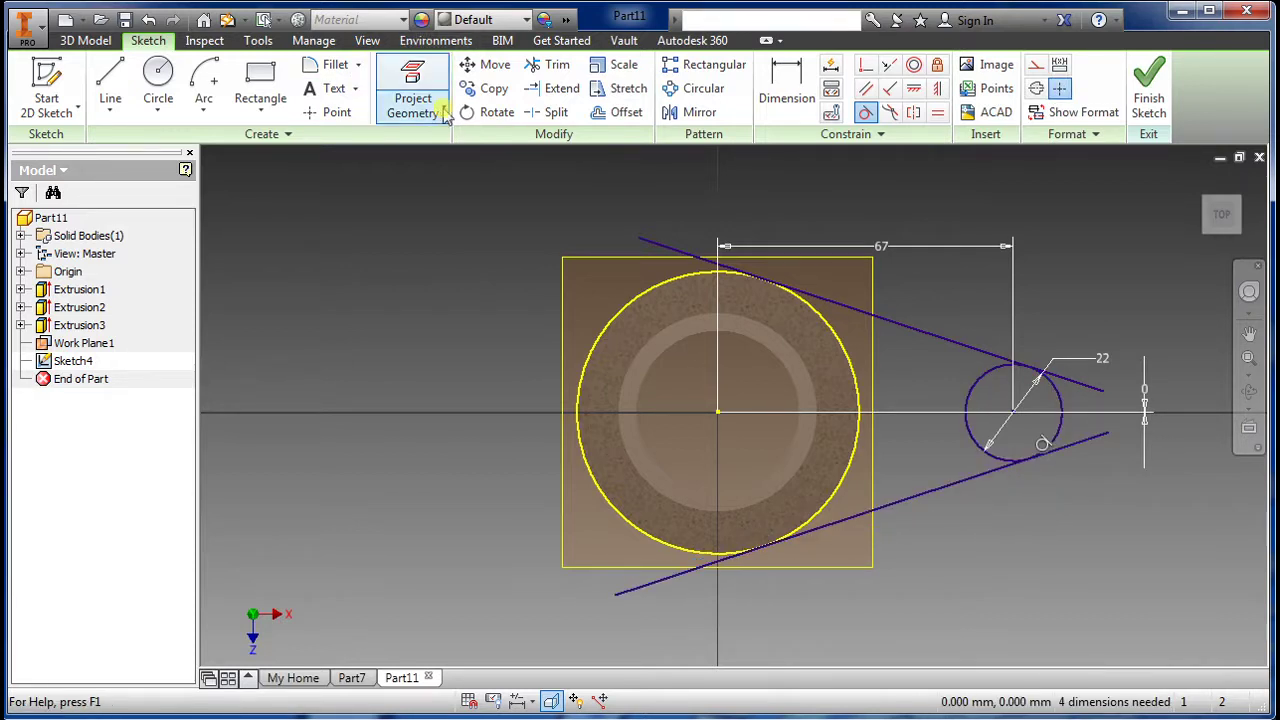
# Step: Trim the line ends that extend past the tangent points at both circles and finish the sketch
pyautogui.click(550, 64)
pyautogui.click(1086, 438)
pyautogui.click(1080, 384)
pyautogui.click(648, 252)
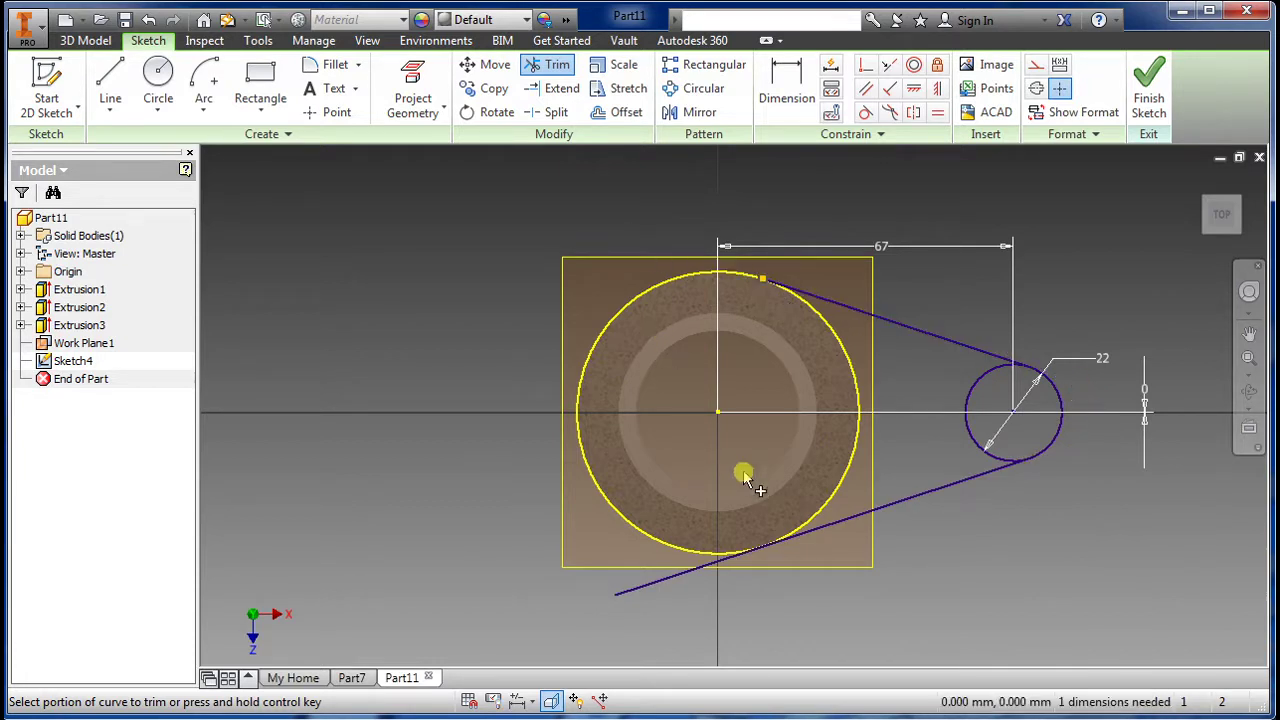
pyautogui.click(660, 584)
pyautogui.click(1140, 90)
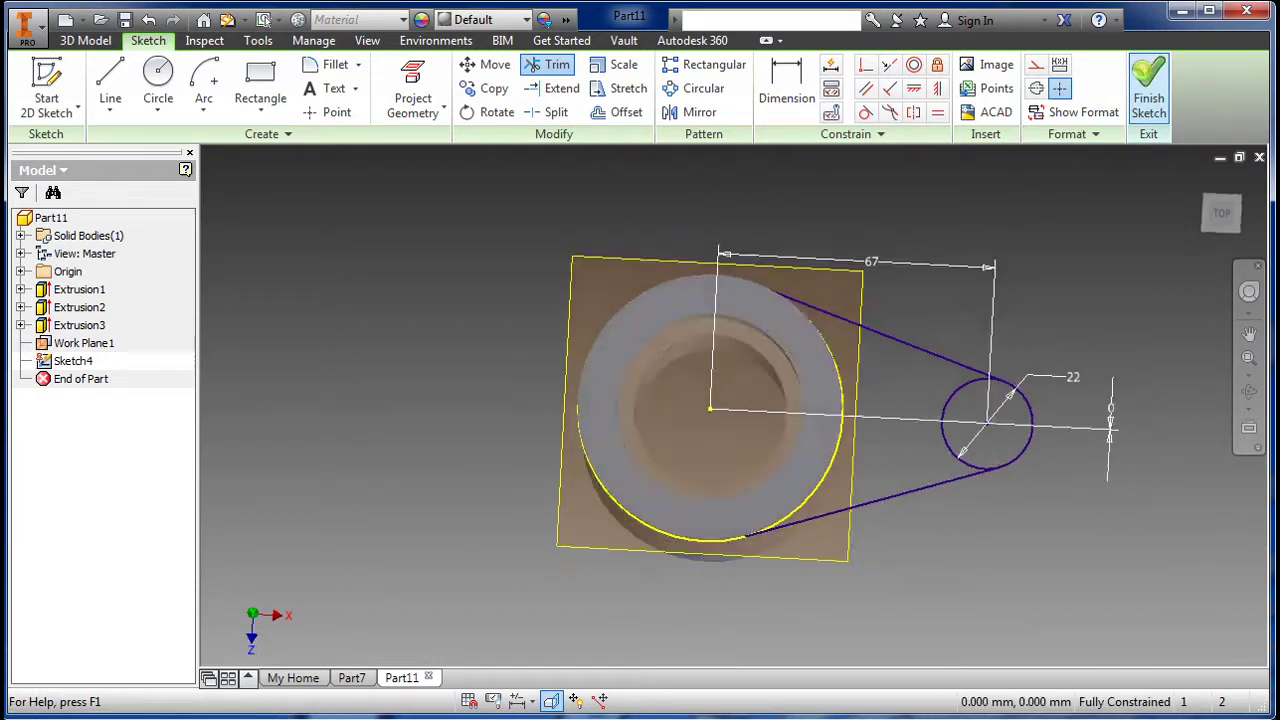
# Step: Reopen the arm sketch and trim the inner arc of the 22 mm circle between the tangent lines
pyautogui.rightClick(60, 362)
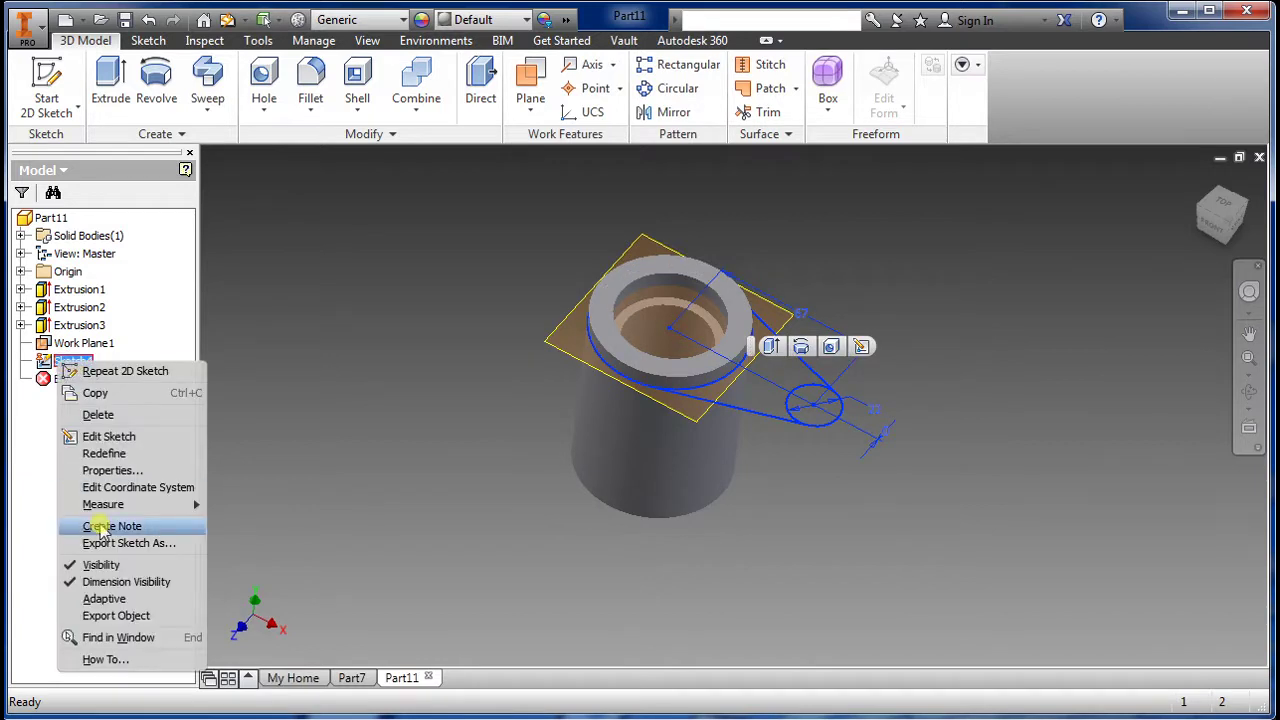
pyautogui.click(90, 436)
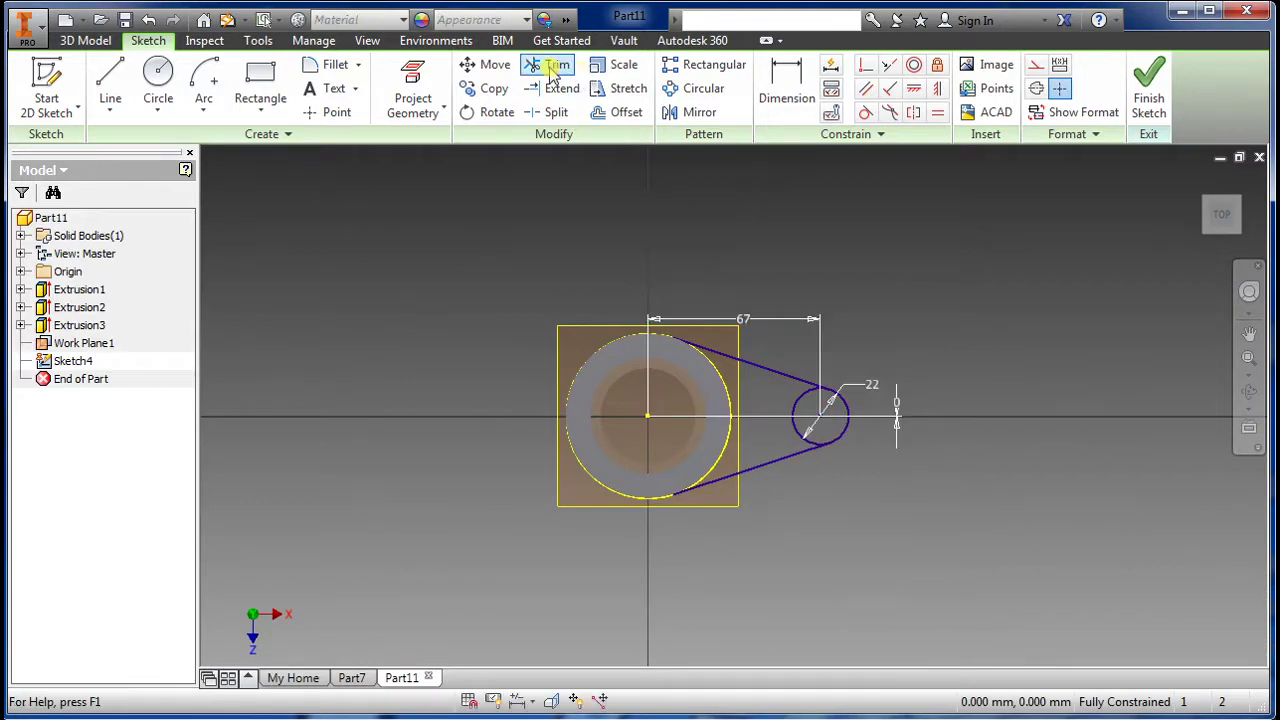
pyautogui.click(548, 64)
pyautogui.click(797, 405)
pyautogui.scroll(3, 815, 430)
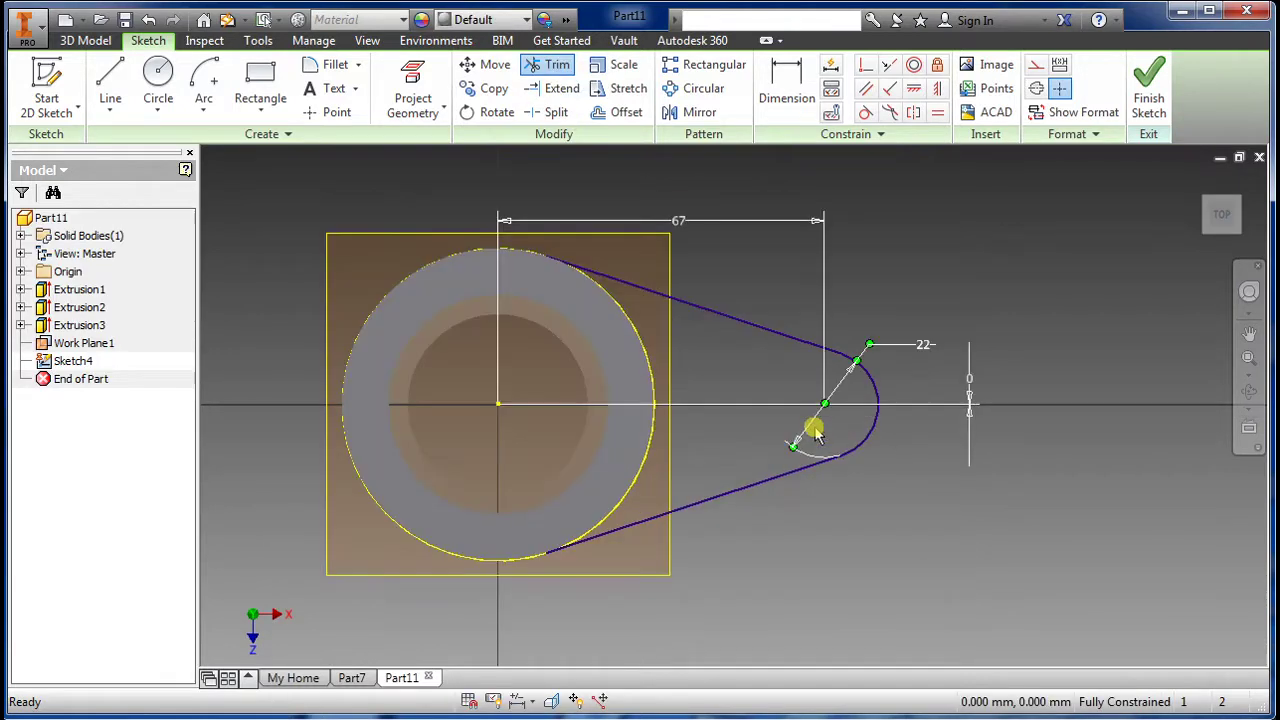
# Step: Sketch an 8 mm circle concentric with the 22 mm arc at the arm's small end and finish the sketch
pyautogui.click(160, 85)
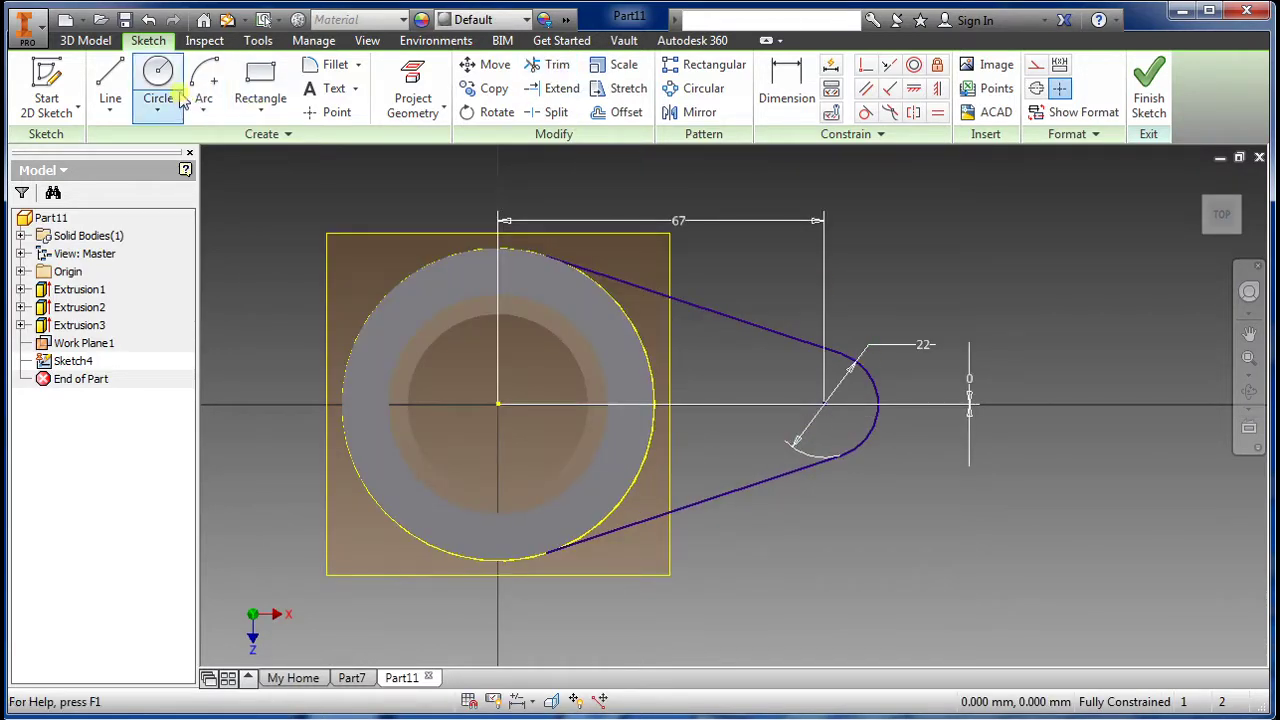
pyautogui.click(822, 404)
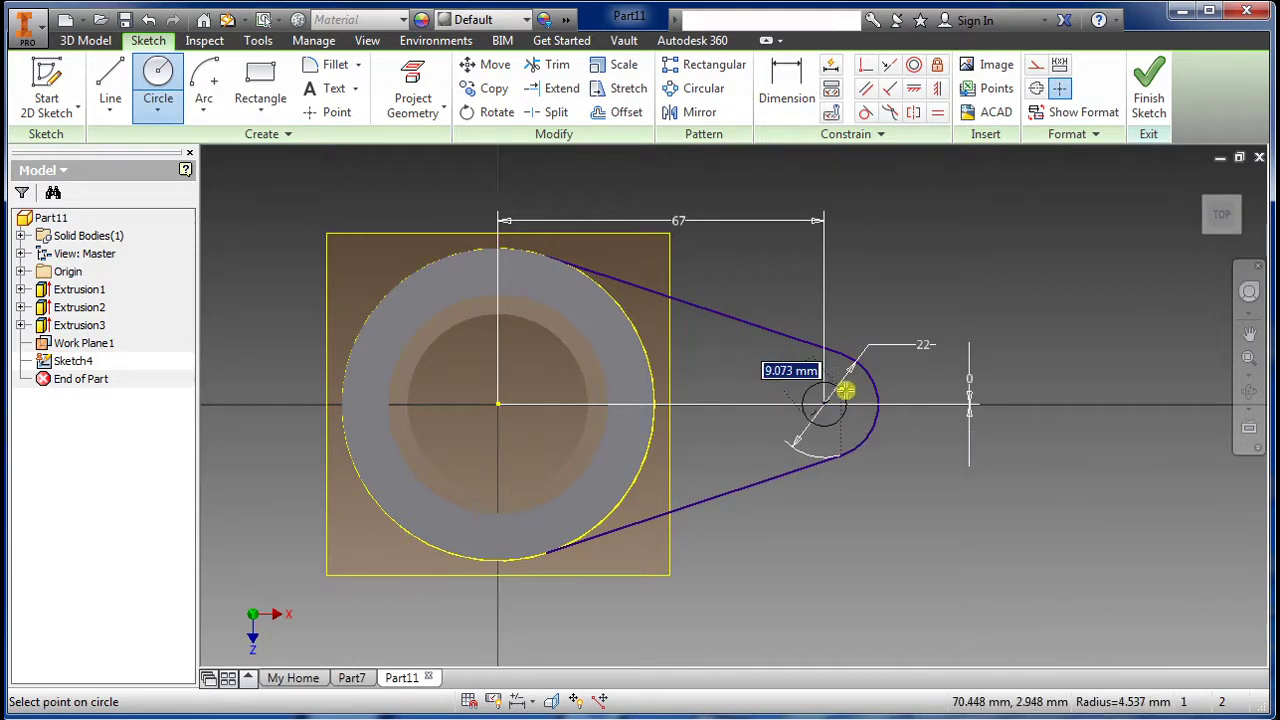
pyautogui.write('8')
pyautogui.press('Return')
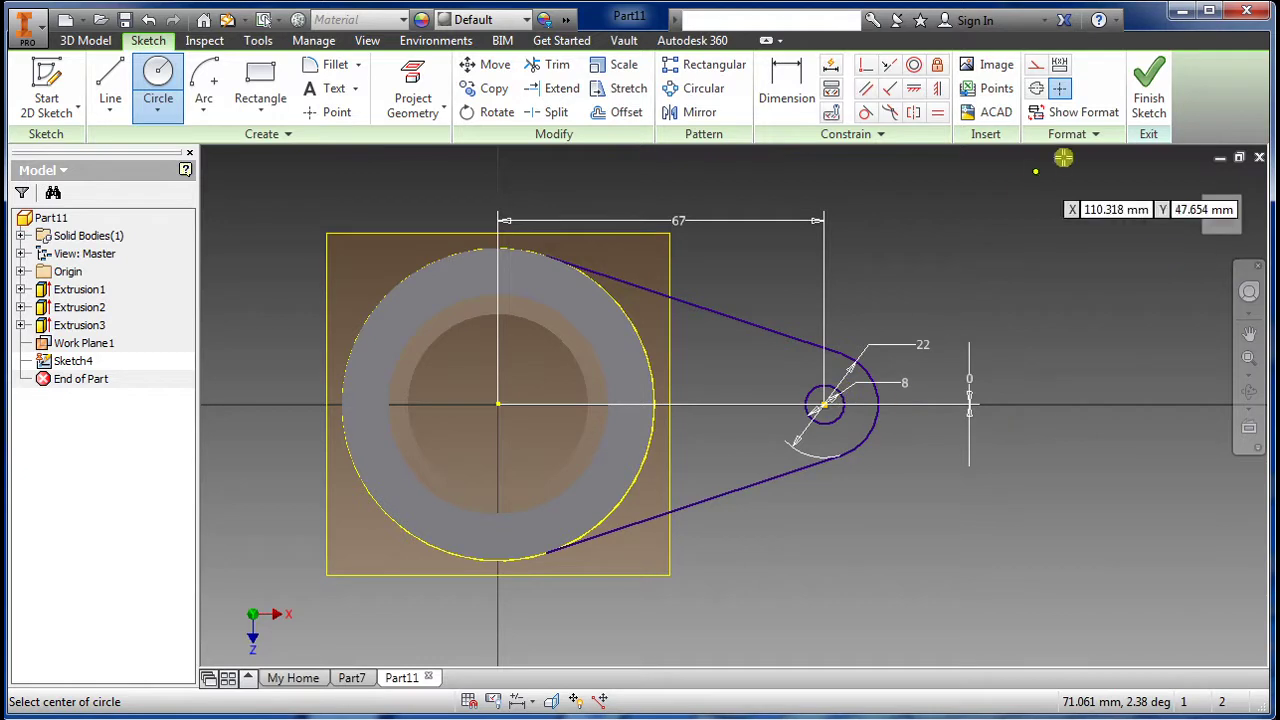
pyautogui.click(1146, 88)
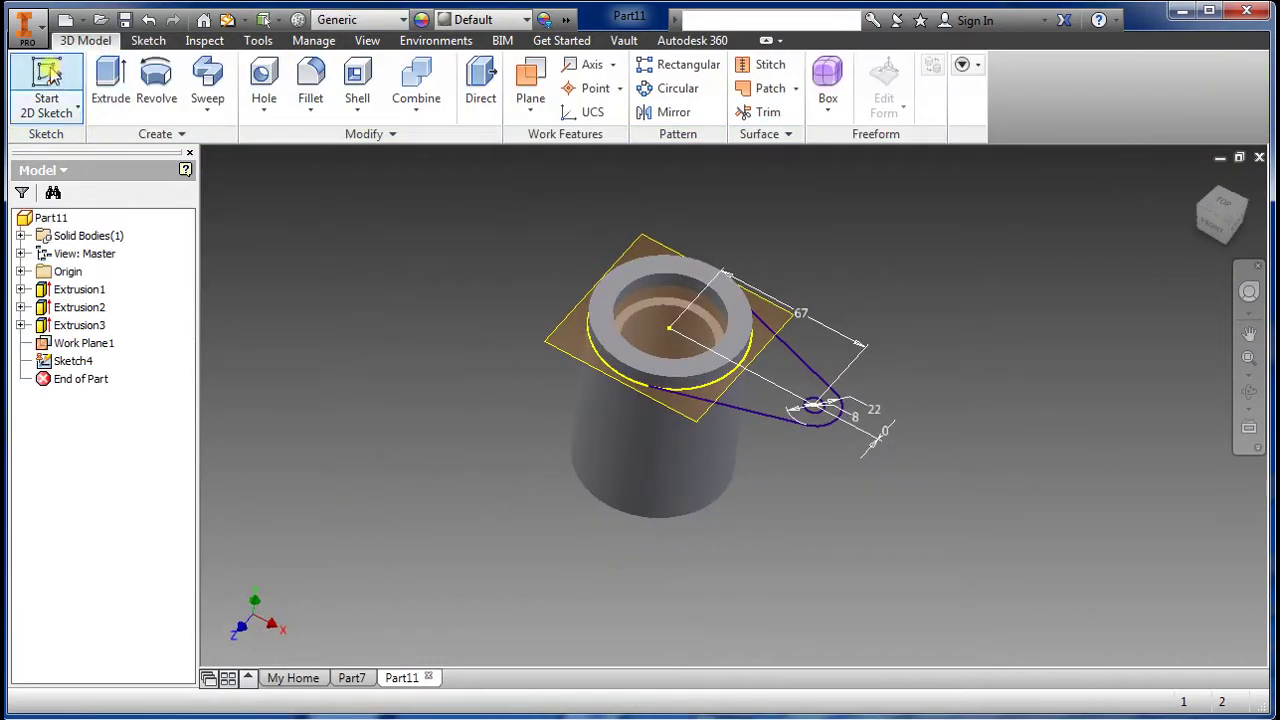
# Step: Extrude the arm profile around the small hole 13 mm downward in Direction 2, joined to the hub
pyautogui.click(108, 84)
pyautogui.click(770, 393)
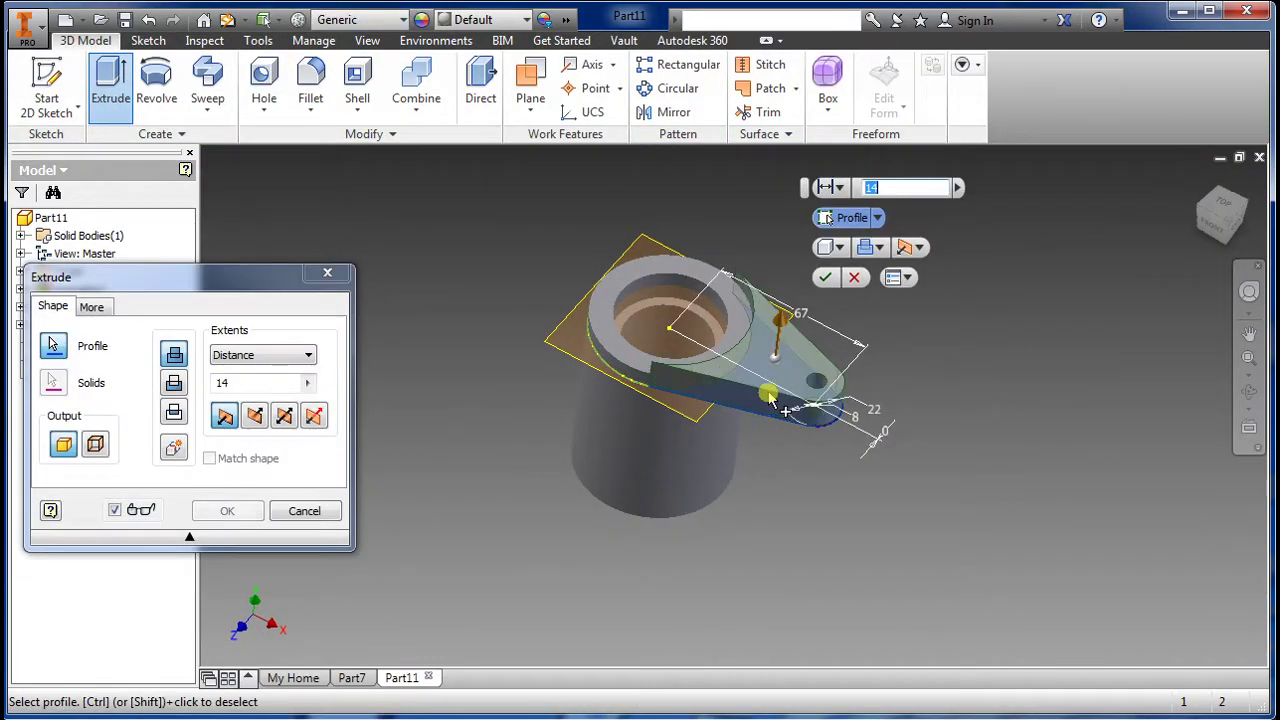
pyautogui.click(866, 247)
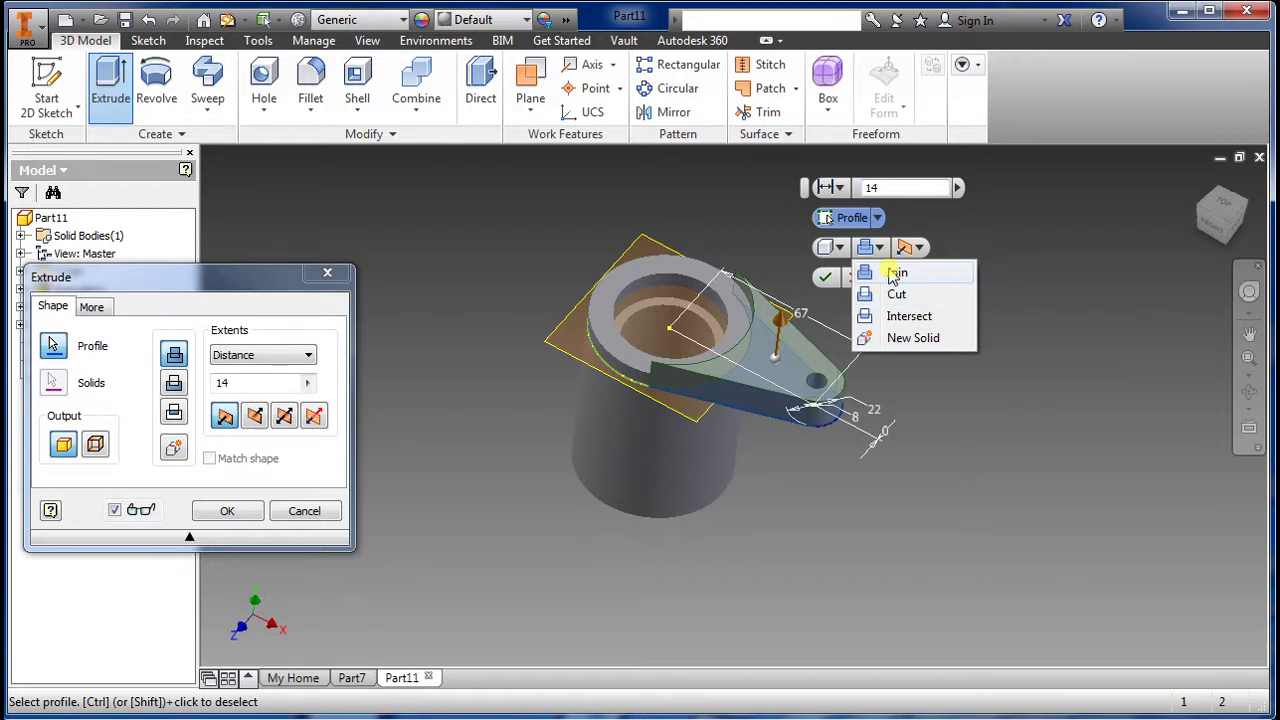
pyautogui.click(918, 250)
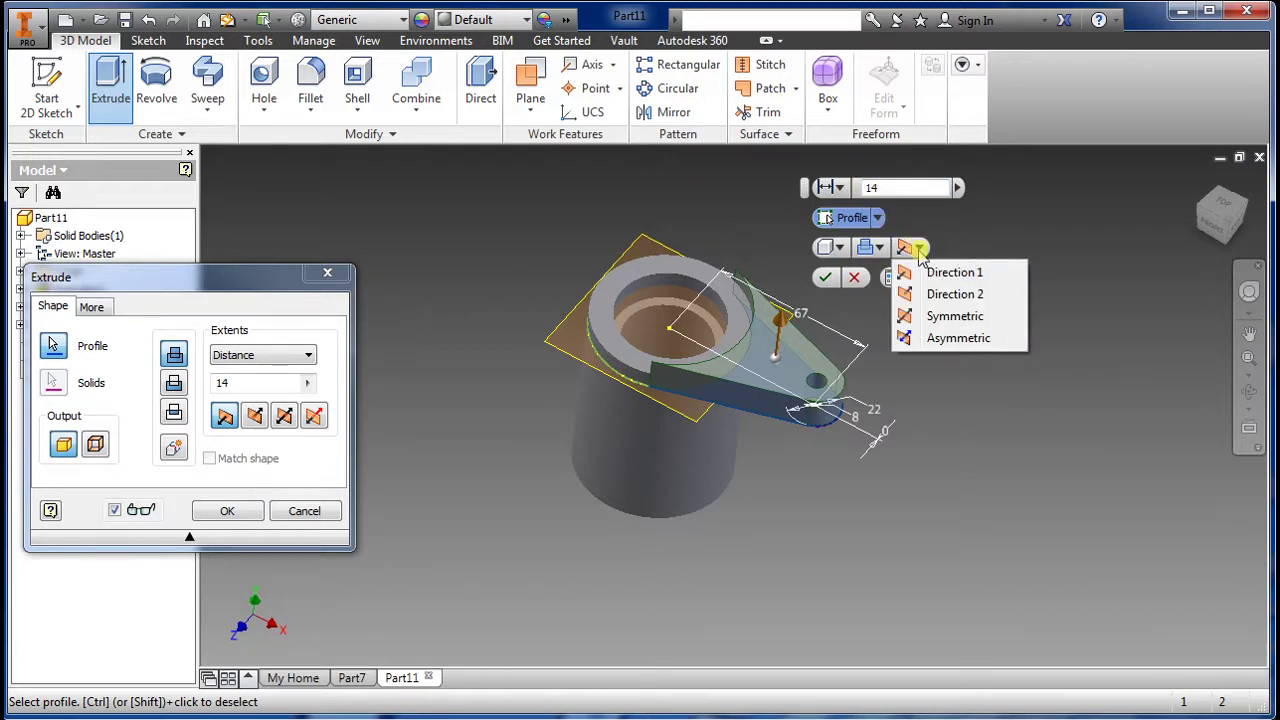
pyautogui.click(937, 294)
pyautogui.keyDown('shift'); pyautogui.moveTo(776, 520); pyautogui.dragTo(903, 206, button='middle'); pyautogui.keyUp('shift')
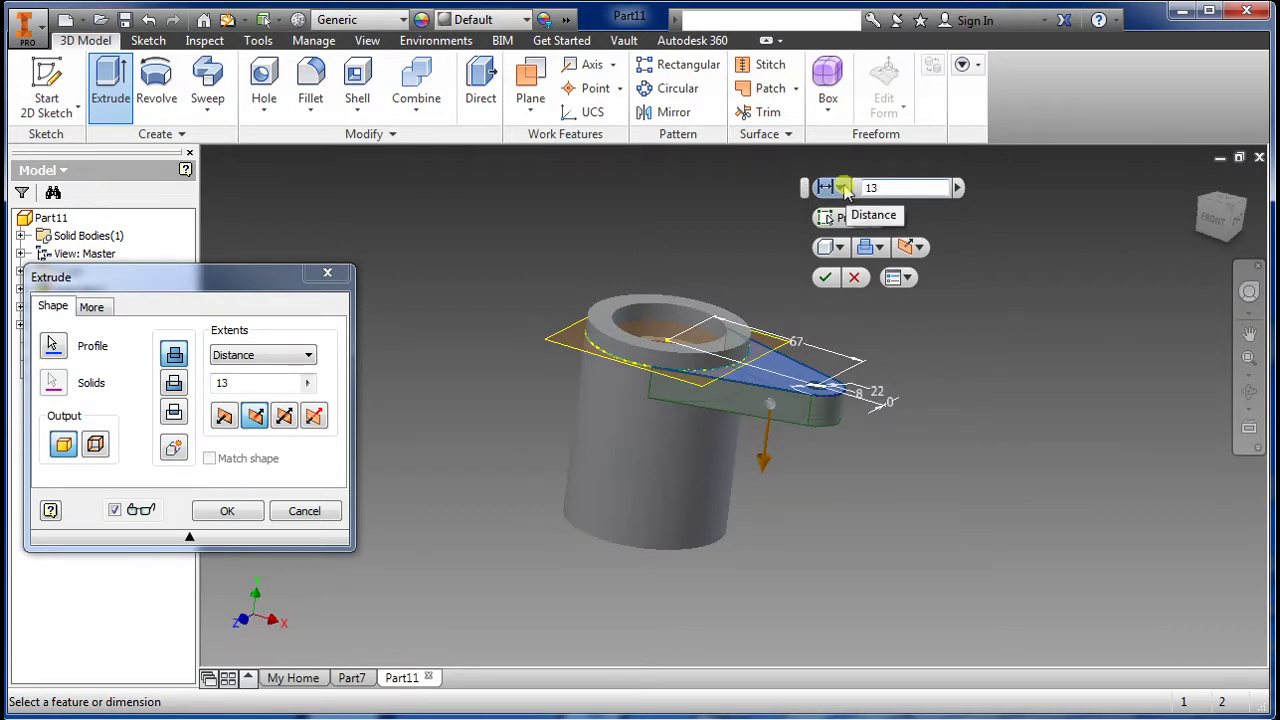
pyautogui.press('Return')
# Step: Turn off the visibility of the offset work plane
pyautogui.click(555, 350)
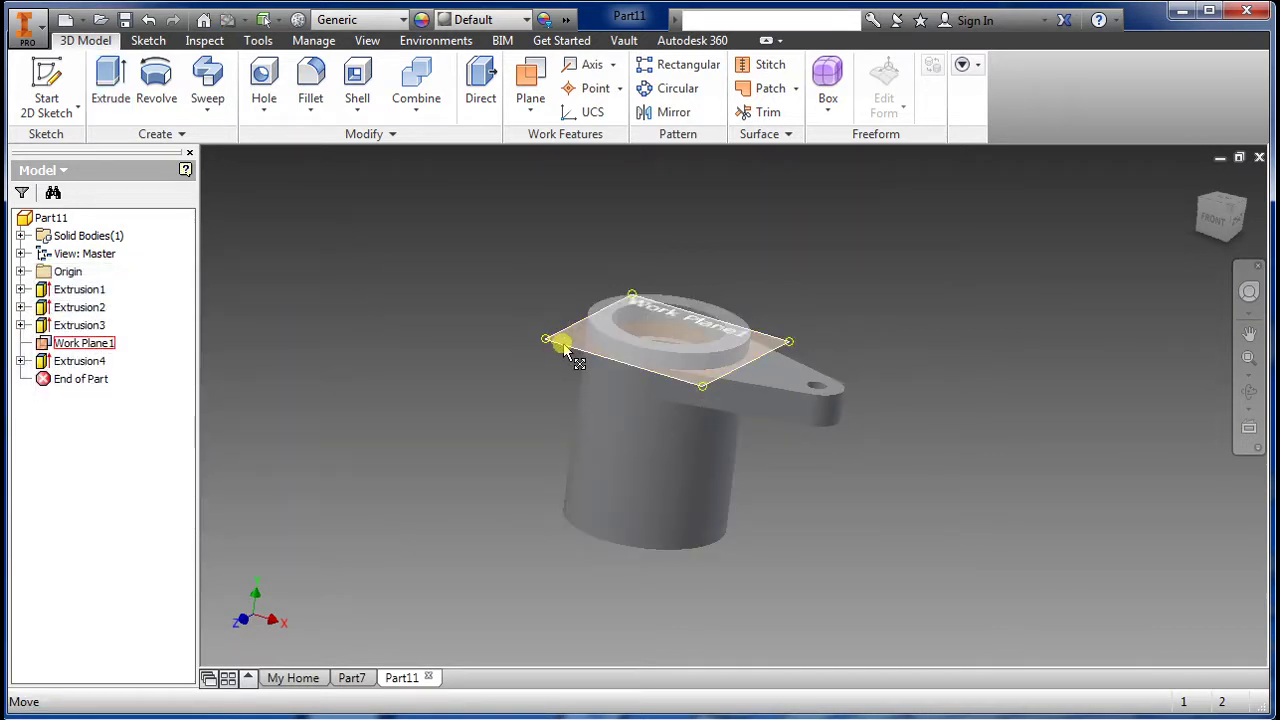
pyautogui.rightClick(62, 344)
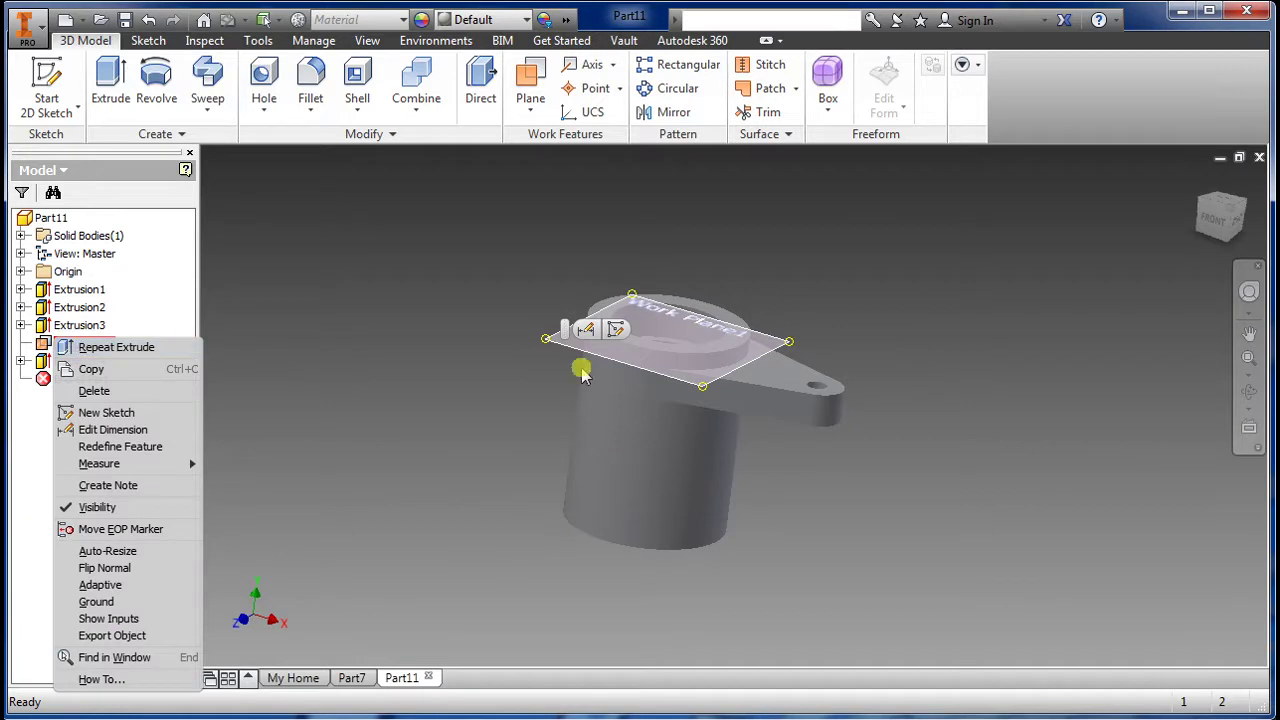
pyautogui.click(97, 507)
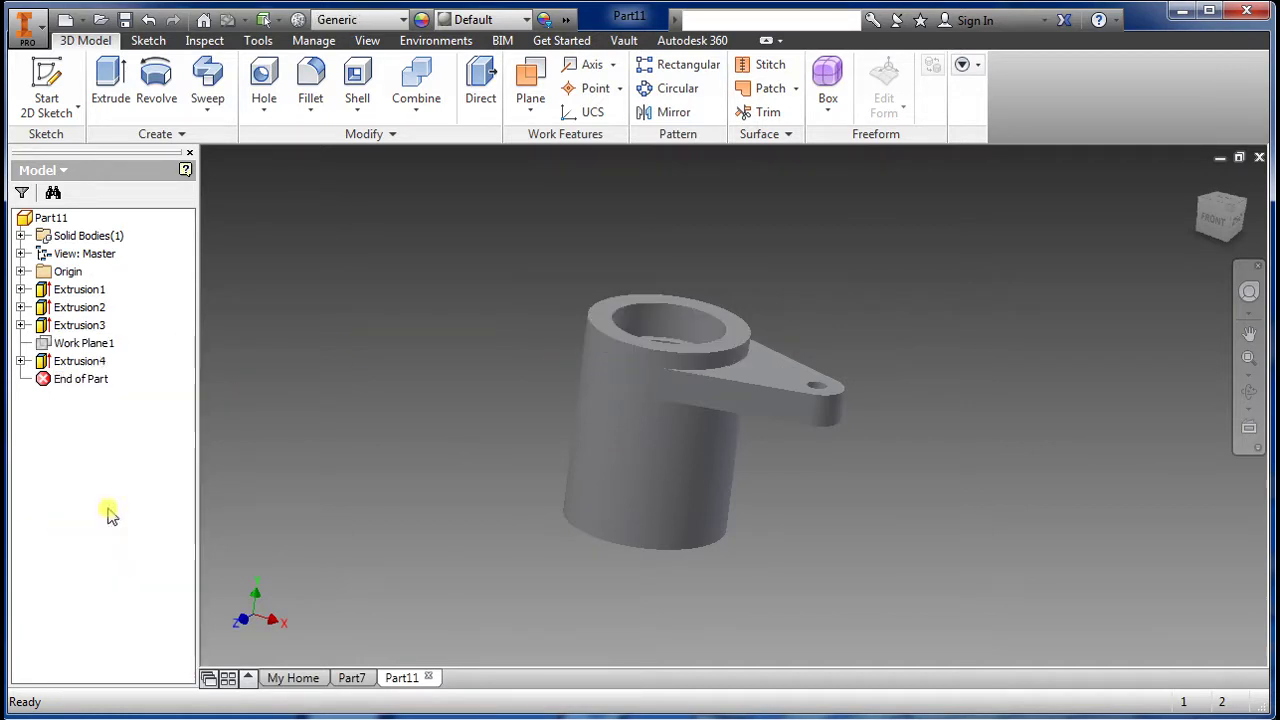
# Step: Start a new sketch on the XY origin plane and slice the graphics at that plane
pyautogui.moveTo(415, 537); pyautogui.dragTo(503, 517, button='middle')
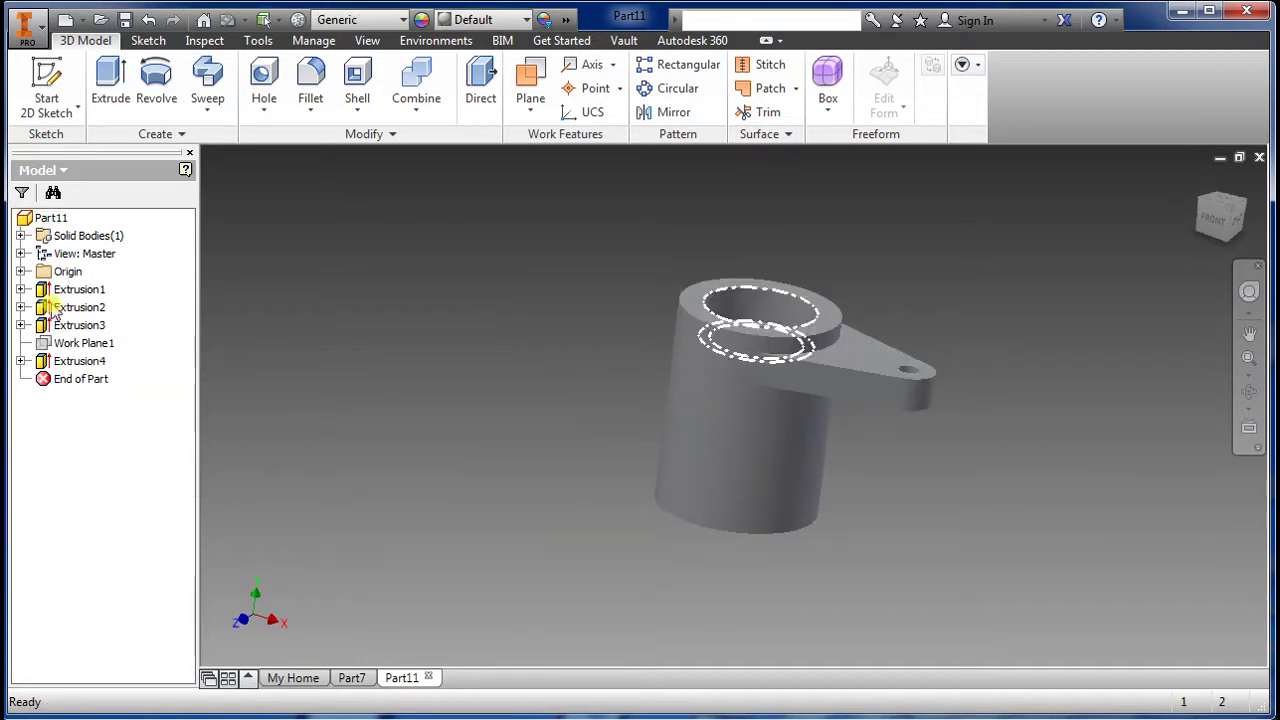
pyautogui.click(21, 272)
pyautogui.click(80, 325)
pyautogui.click(47, 80)
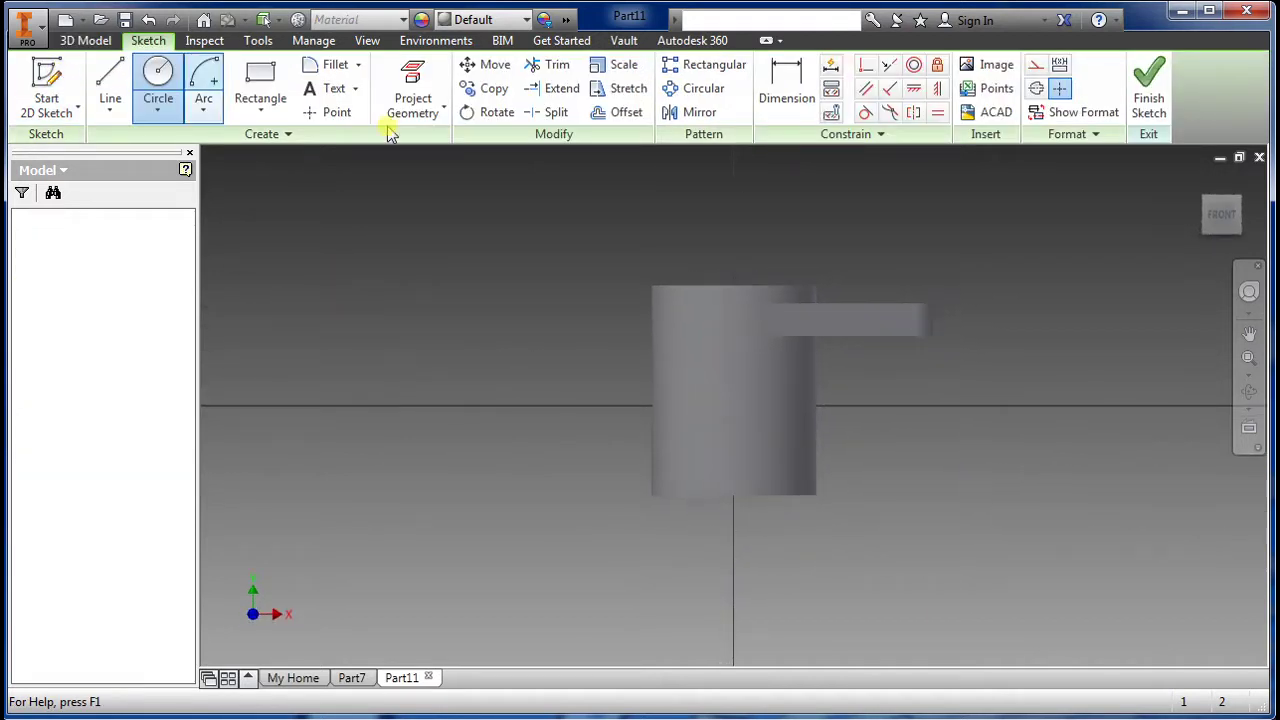
pyautogui.click(551, 701)
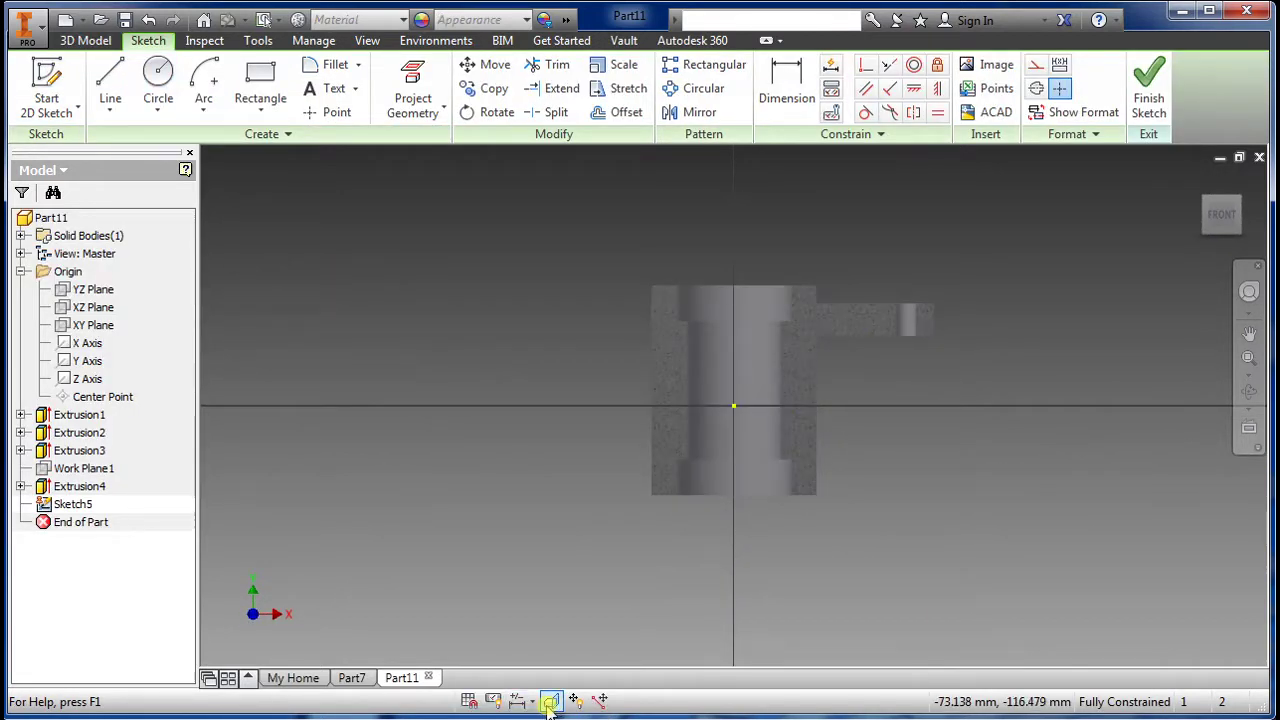
# Step: Project the arm's lower edge and the hub's outer edge on the arm side into the sketch
pyautogui.scroll(3, 840, 400)
pyautogui.press('p')
pyautogui.click(828, 272)
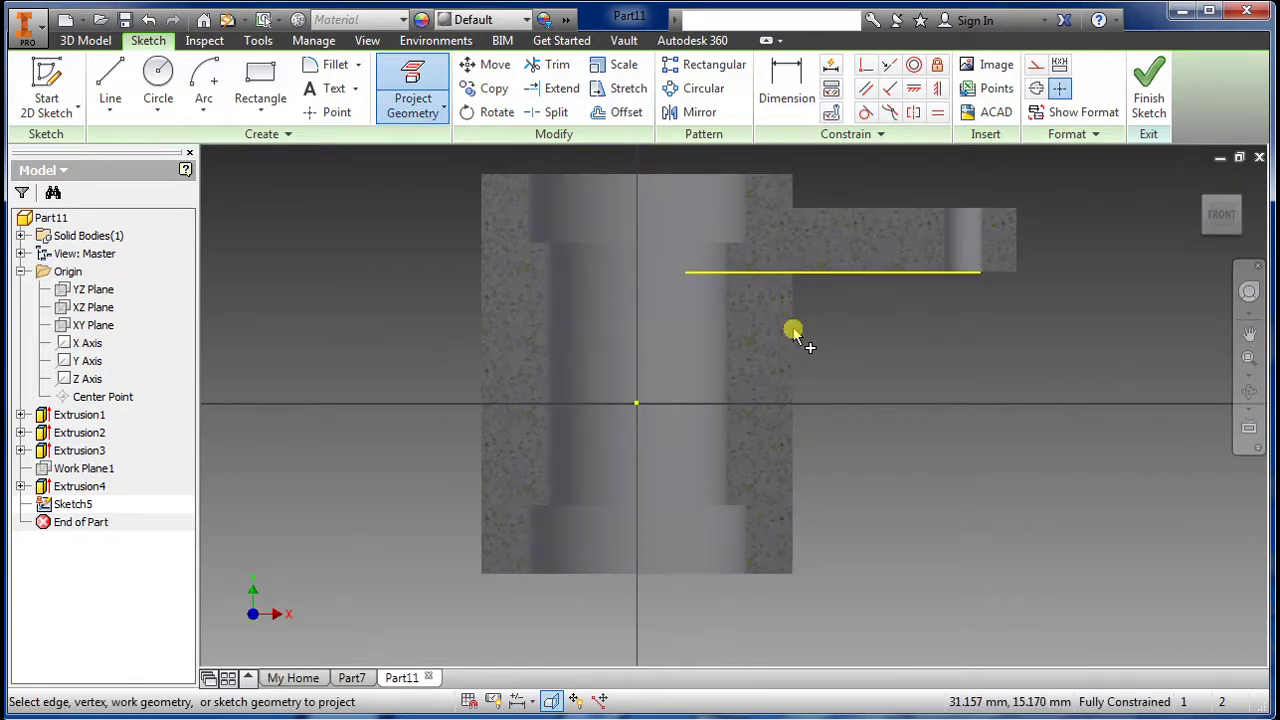
pyautogui.click(793, 334)
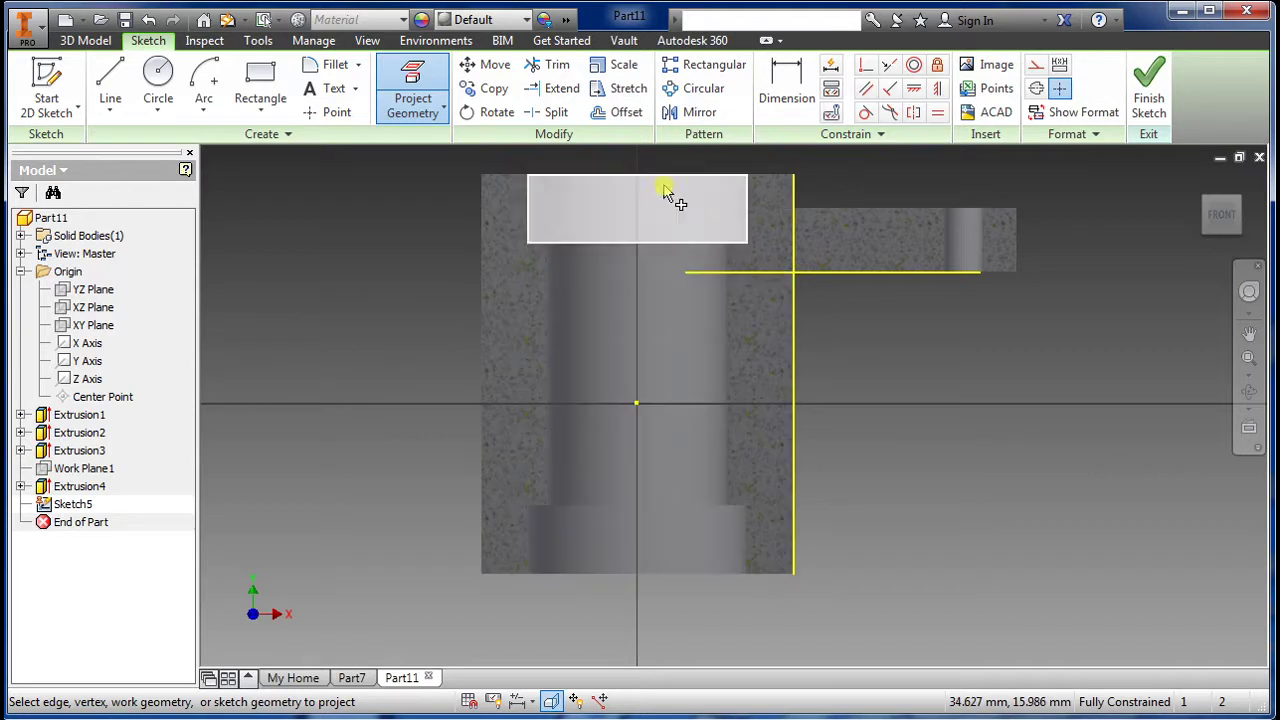
pyautogui.press('Escape')
# Step: Draw a 25 mm line along the arm's underside from the hub edge, plus a 45° line sloping back past the hub edge
pyautogui.click(110, 85)
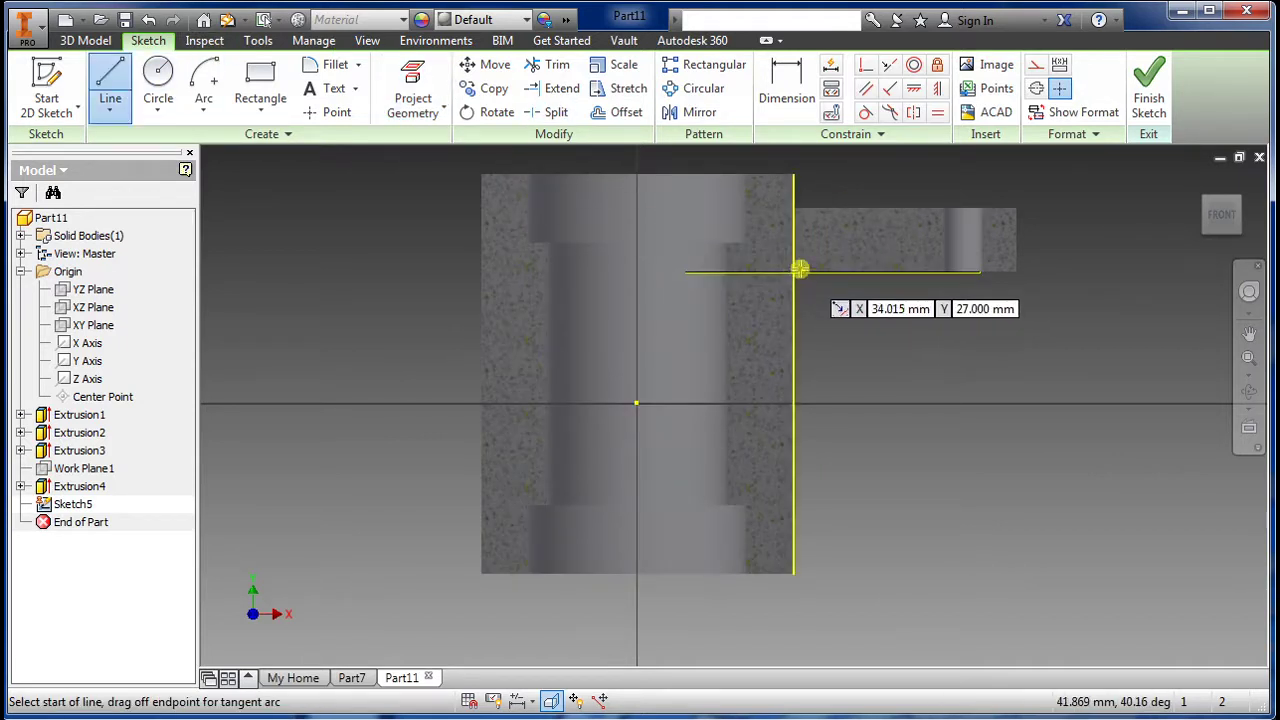
pyautogui.click(794, 273)
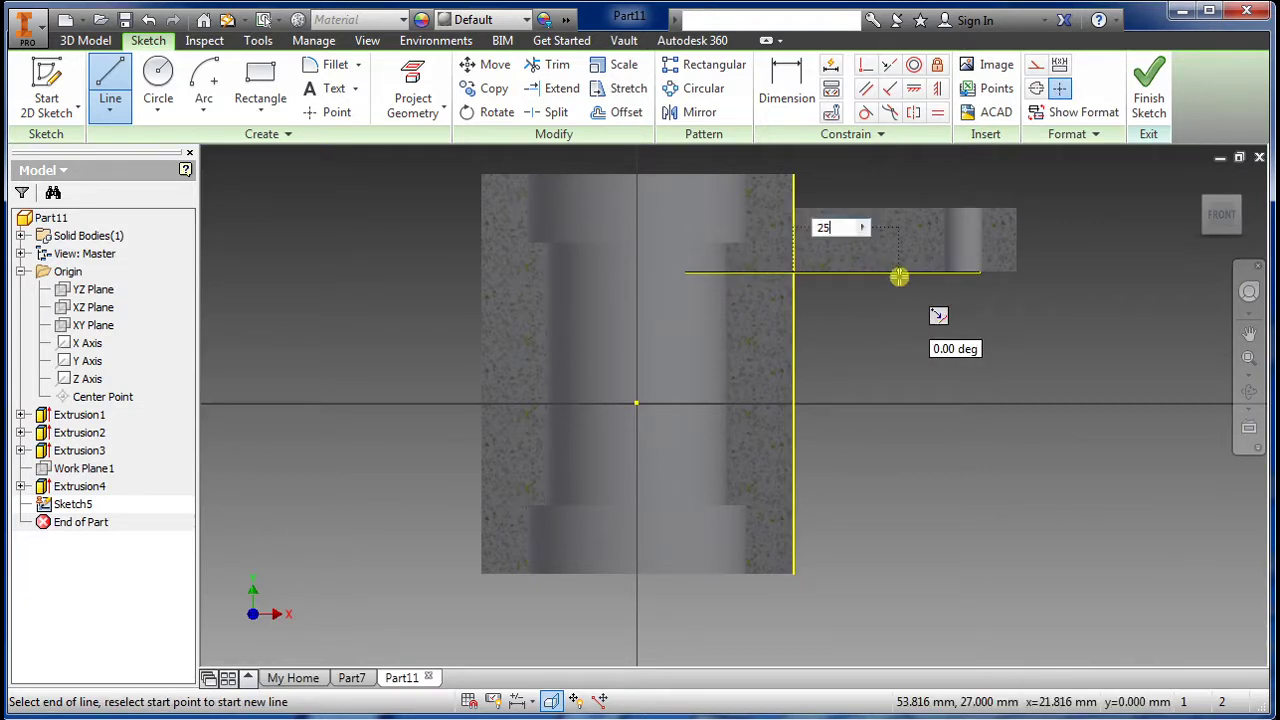
pyautogui.click(899, 275)
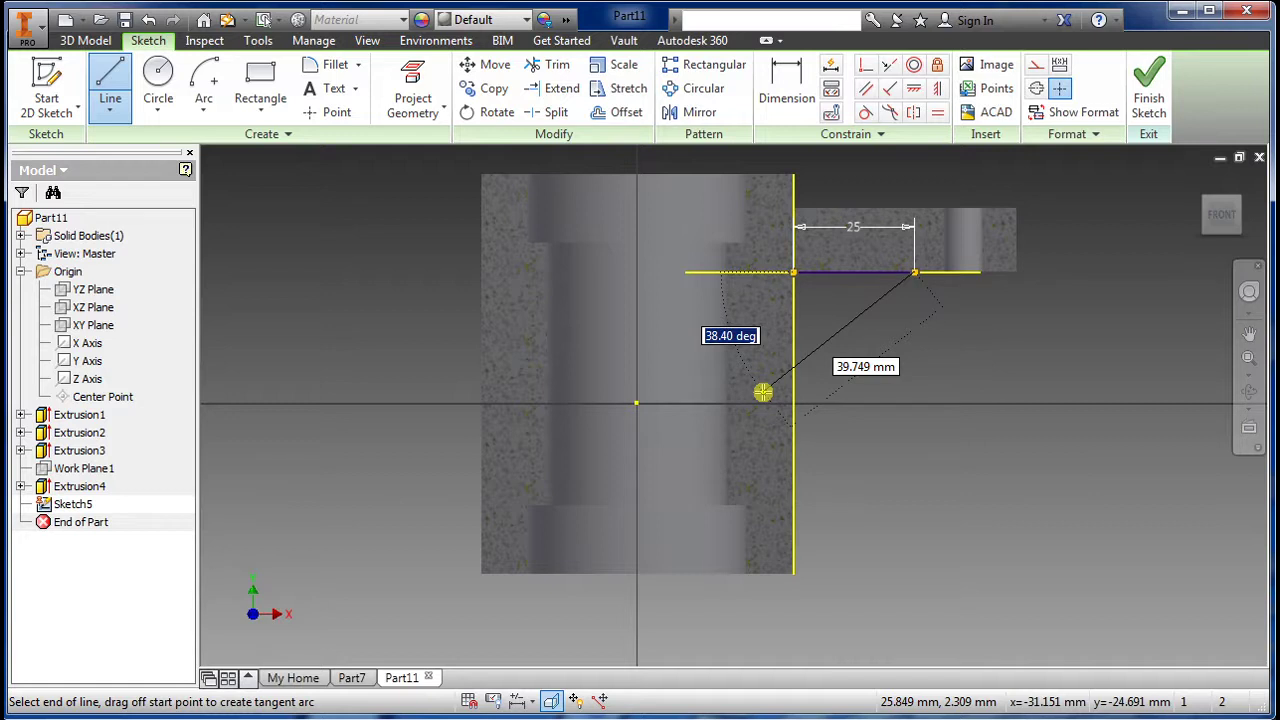
pyautogui.press('Tab')
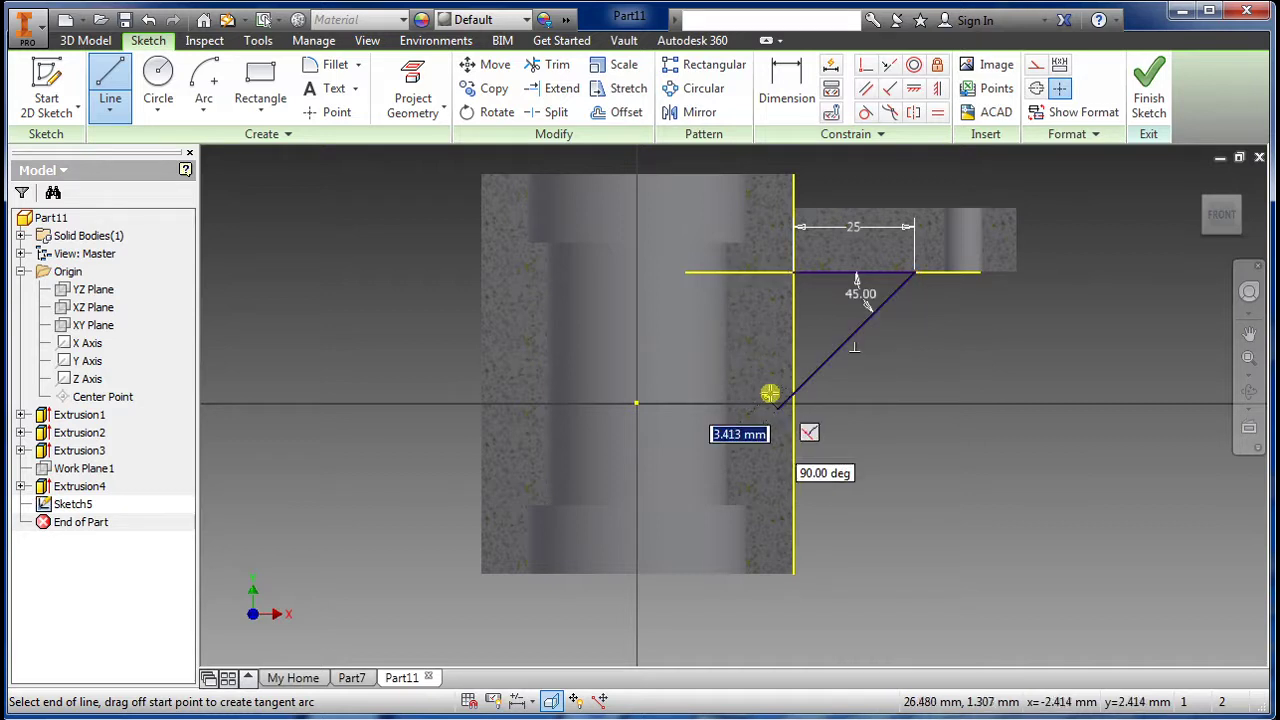
pyautogui.click(789, 400)
pyautogui.press('Escape')
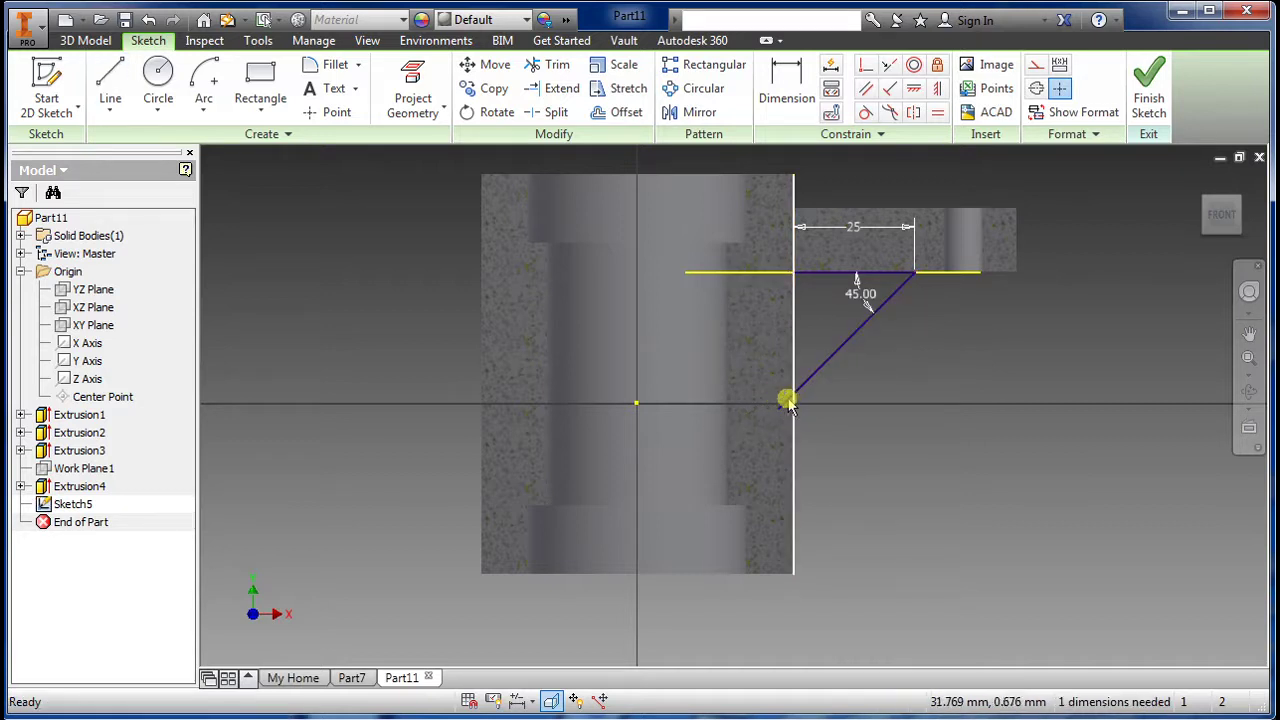
# Step: Close the rib triangle with a vertical line along the hub edge, trim the sloping line's overhang, and finish the sketch
pyautogui.press('l')
pyautogui.click(792, 273)
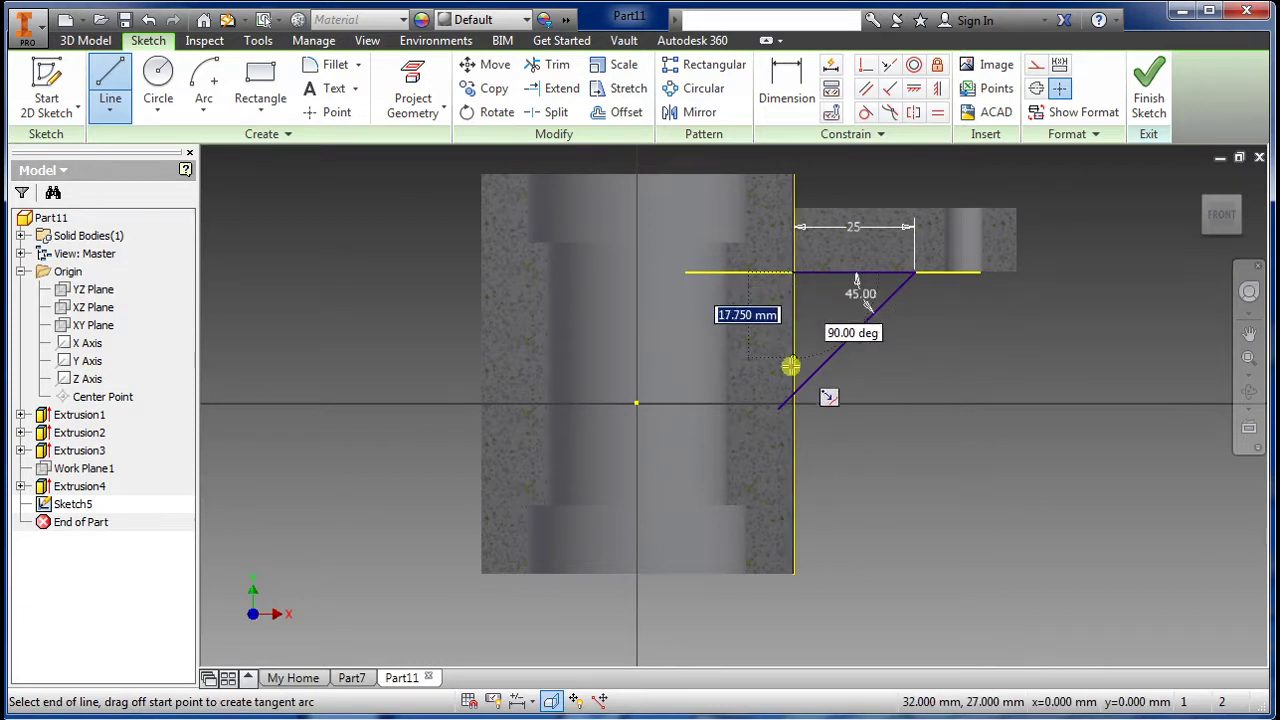
pyautogui.click(792, 392)
pyautogui.press('Escape')
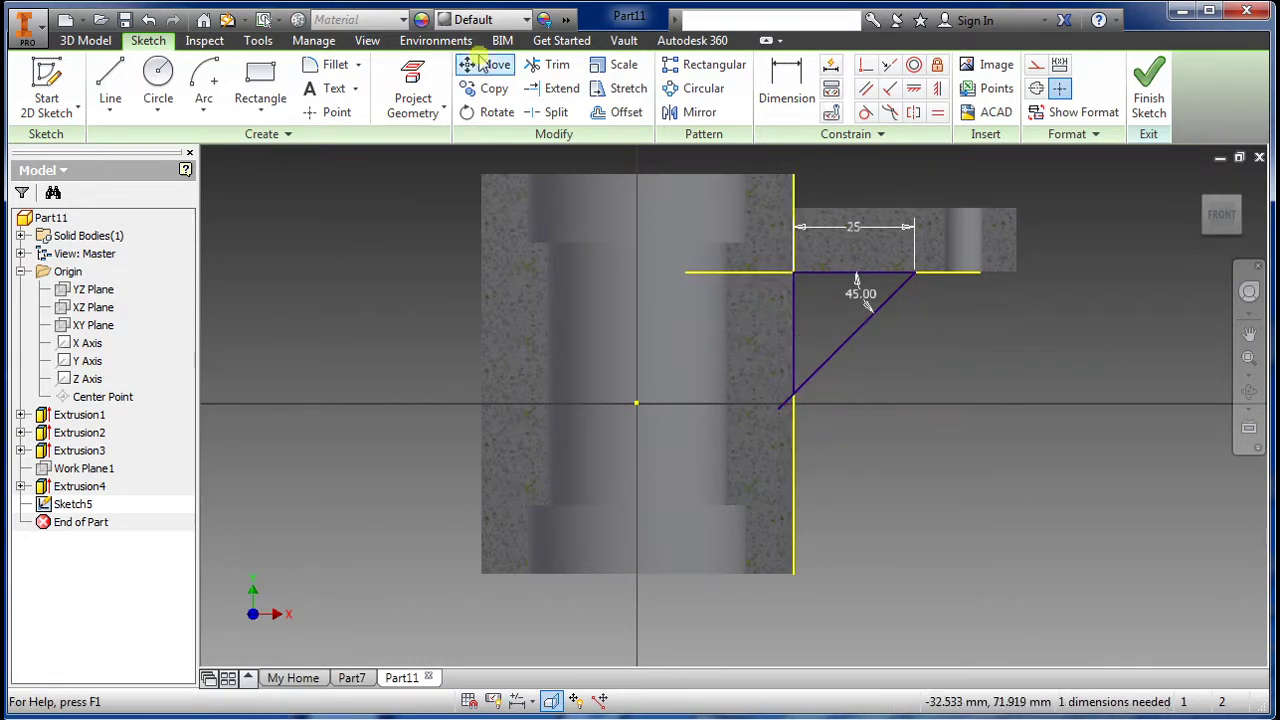
pyautogui.click(548, 64)
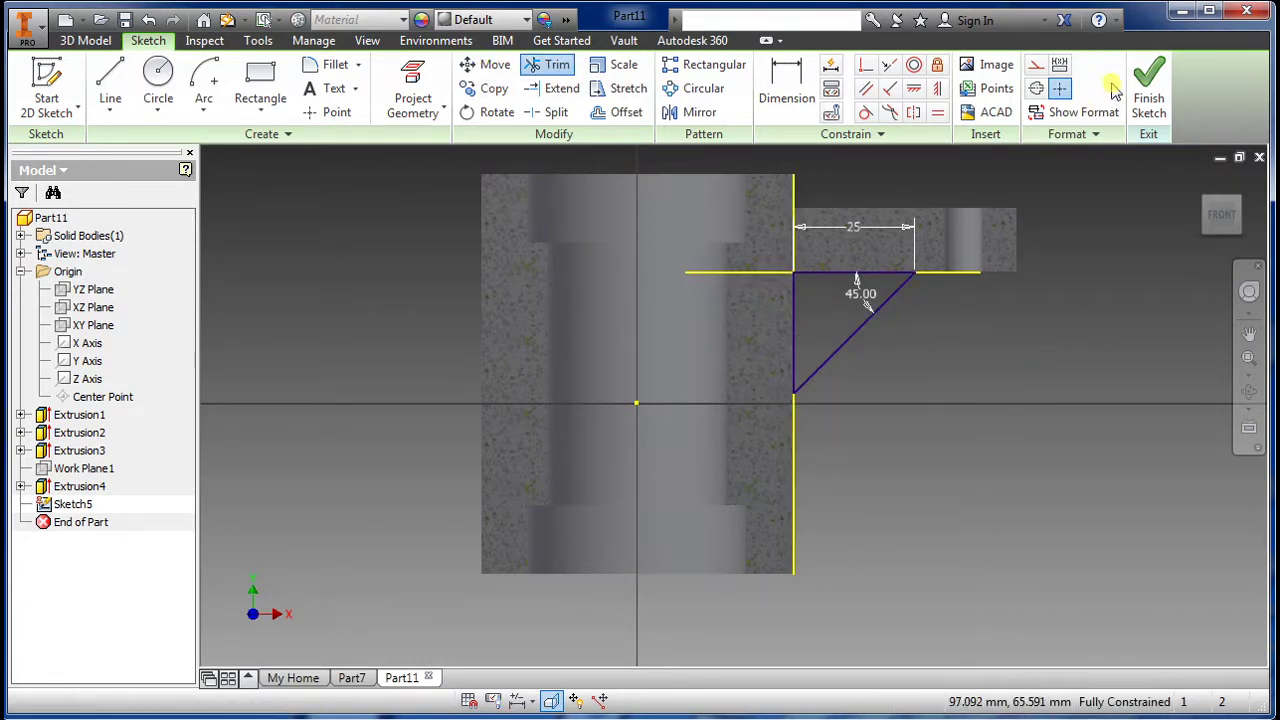
pyautogui.click(1160, 90)
# Step: Extrude the triangular rib profile 10 mm symmetrically about its sketch plane, joined to the part
pyautogui.press('e')
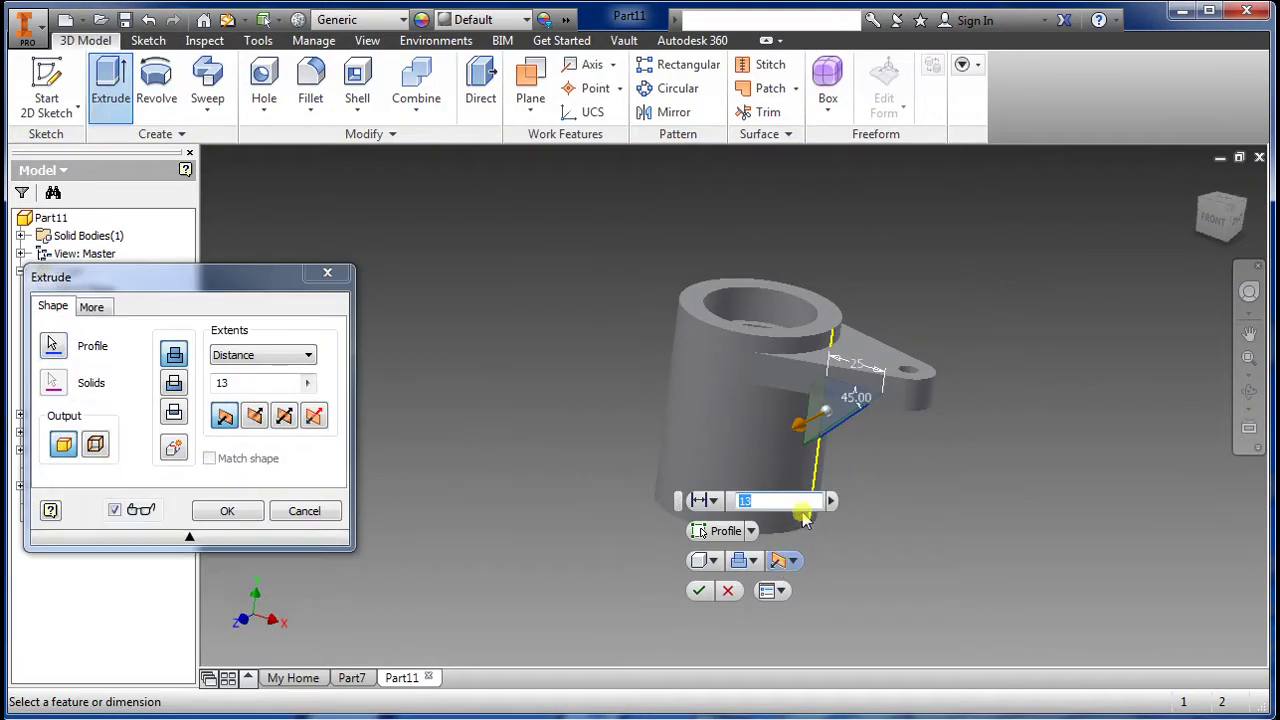
pyautogui.scroll(3, 848, 548)
pyautogui.keyDown('shift'); pyautogui.moveTo(848, 548); pyautogui.dragTo(903, 514, button='middle'); pyautogui.keyUp('shift')
pyautogui.click(790, 561)
pyautogui.click(808, 610)
pyautogui.click(795, 561)
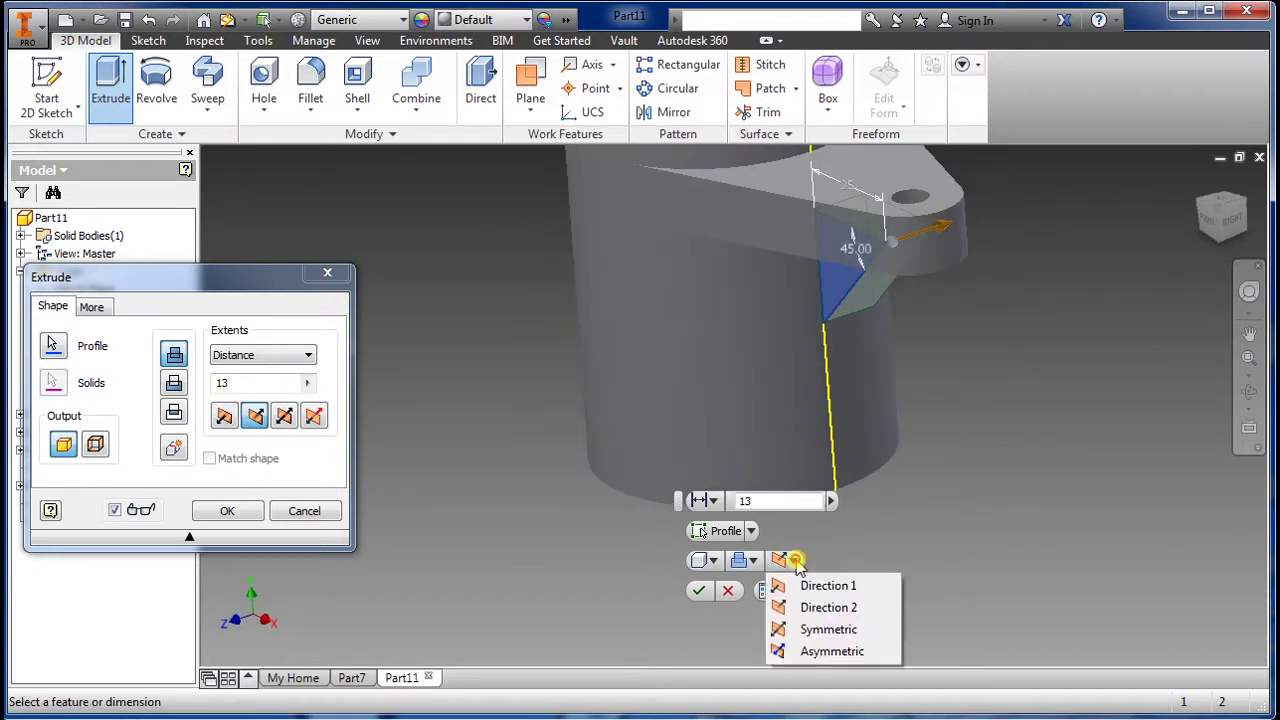
pyautogui.click(796, 632)
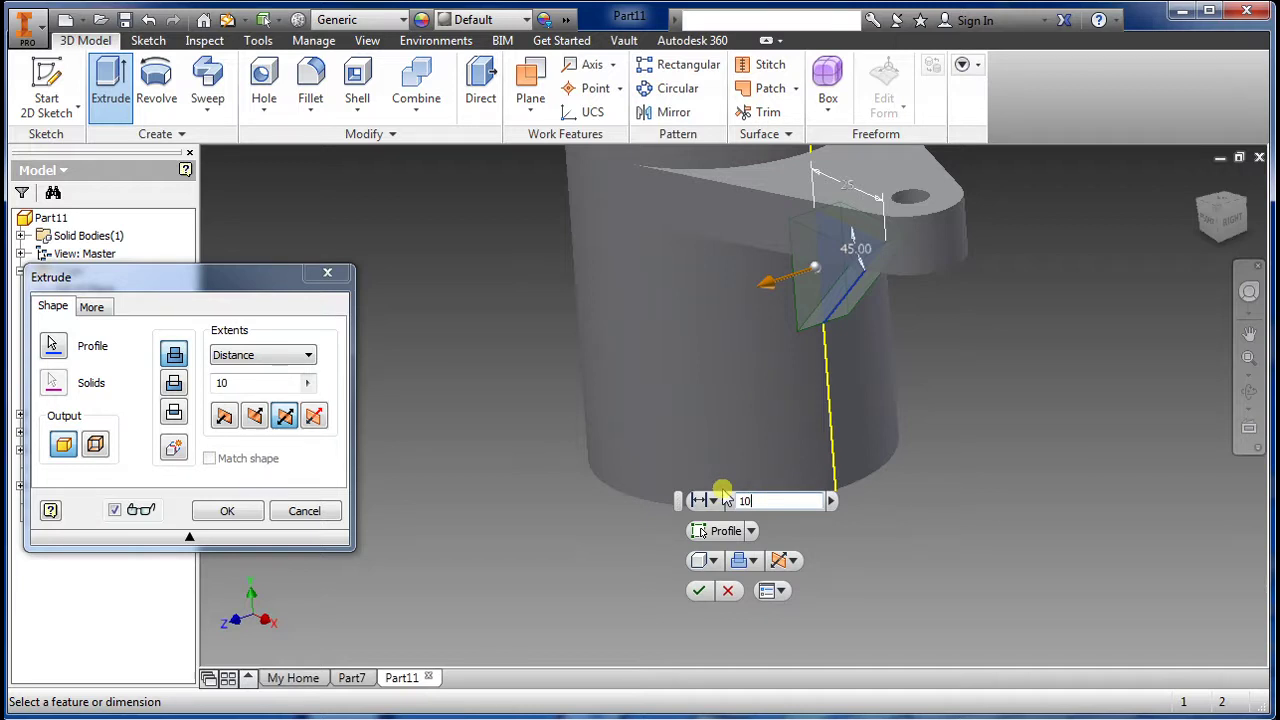
pyautogui.press('Return')
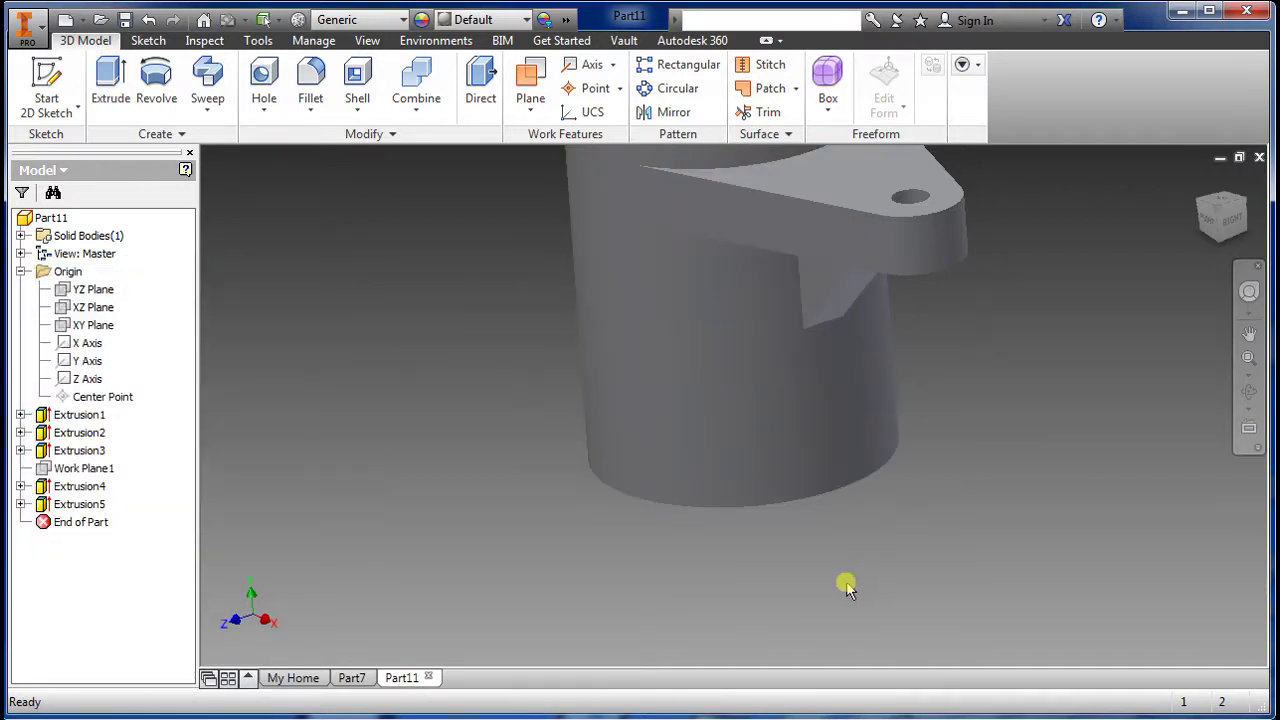
# Step: Start another sketch on the XY plane with the ribbed part sliced at the sketch plane
pyautogui.keyDown('shift'); pyautogui.moveTo(862, 594); pyautogui.dragTo(905, 568, button='middle'); pyautogui.keyUp('shift')
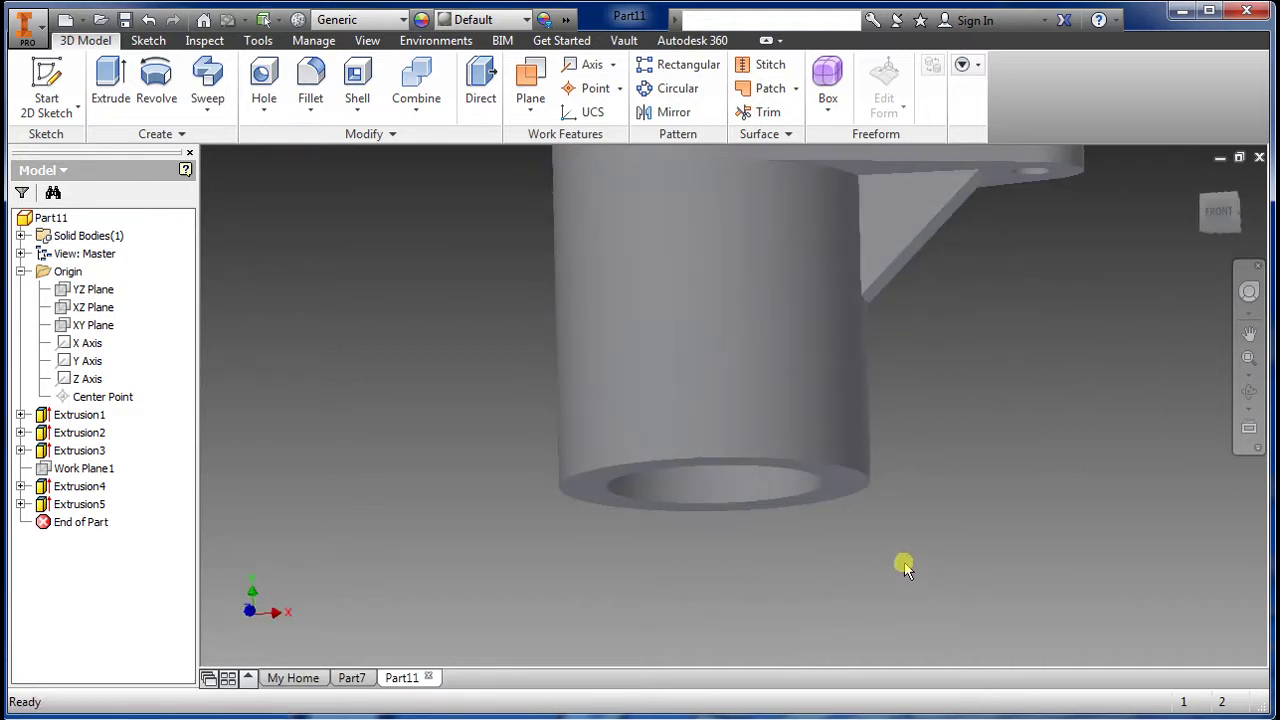
pyautogui.scroll(-3, 857, 503)
pyautogui.moveTo(857, 503); pyautogui.dragTo(510, 467, button='middle')
pyautogui.keyDown('shift'); pyautogui.moveTo(521, 418); pyautogui.dragTo(607, 447, button='middle'); pyautogui.keyUp('shift')
pyautogui.keyDown('shift'); pyautogui.moveTo(918, 513); pyautogui.dragTo(846, 506, button='middle'); pyautogui.keyUp('shift')
pyautogui.click(72, 324)
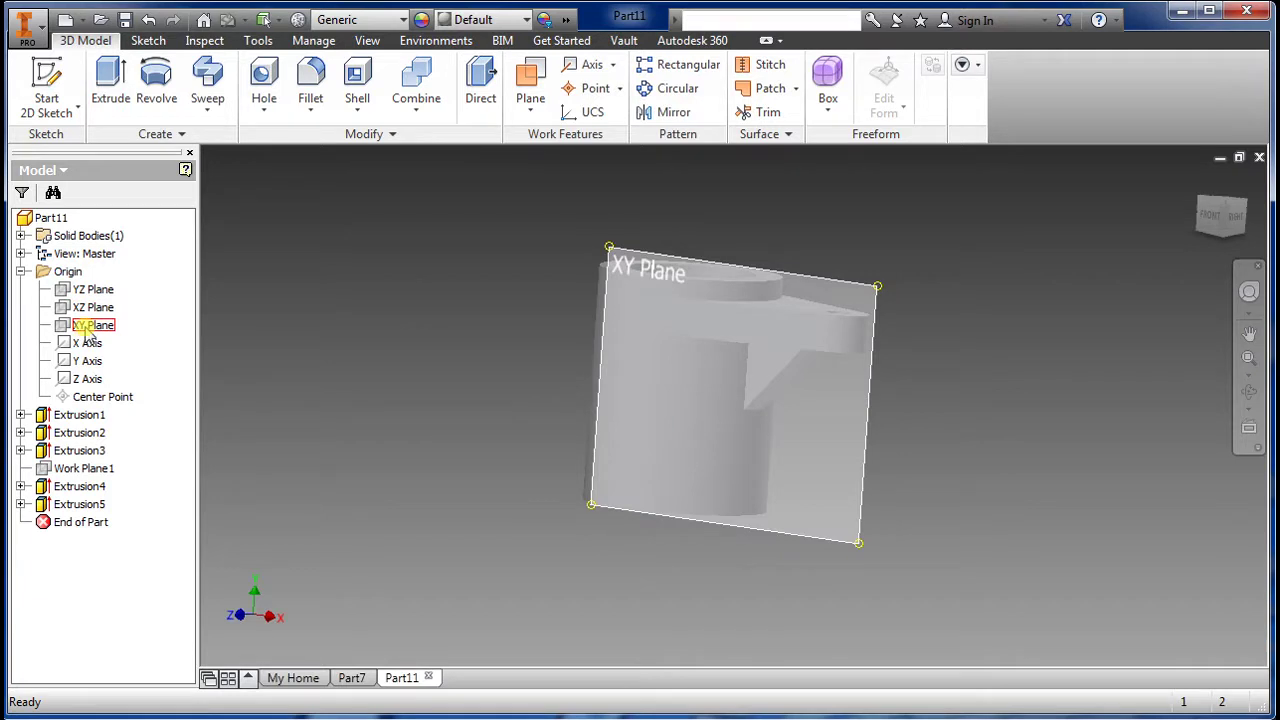
pyautogui.click(86, 328)
pyautogui.click(45, 75)
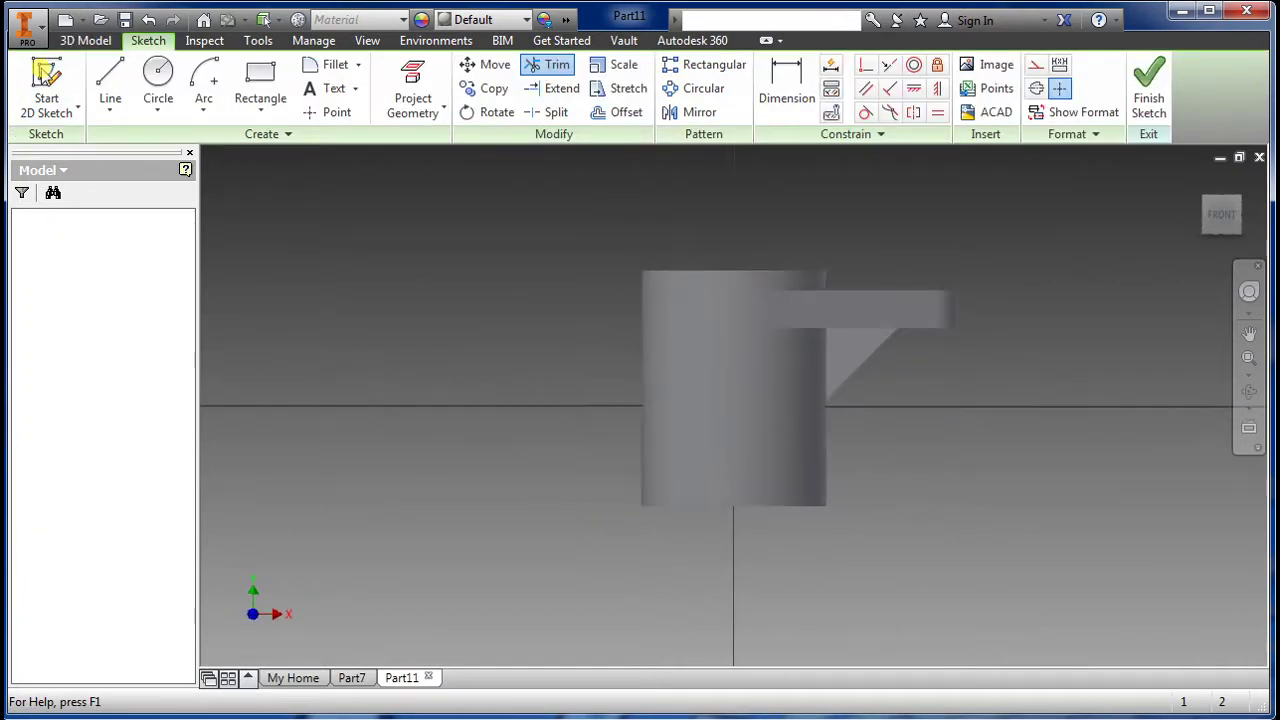
pyautogui.click(551, 701)
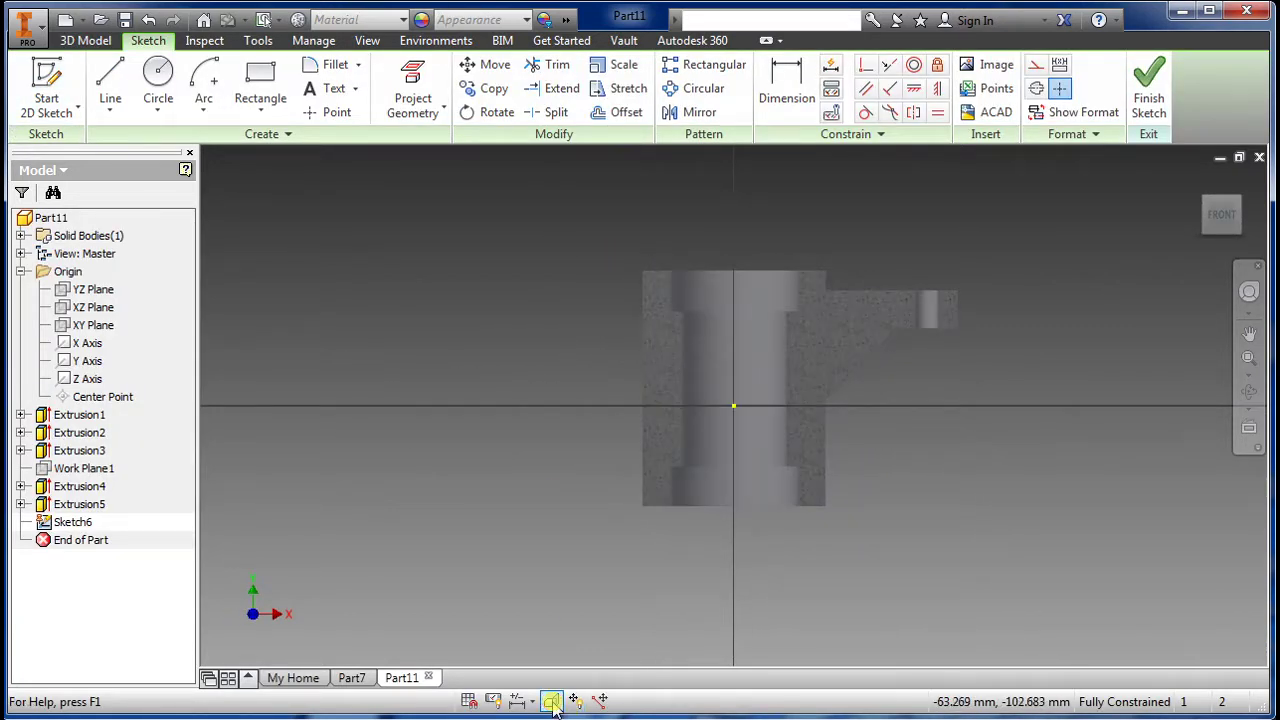
# Step: Place a sketch point level with the origin, about 160 mm from it on the side opposite the arm
pyautogui.scroll(1, 630, 455)
pyautogui.moveTo(511, 452); pyautogui.dragTo(767, 433, button='middle')
pyautogui.click(333, 114)
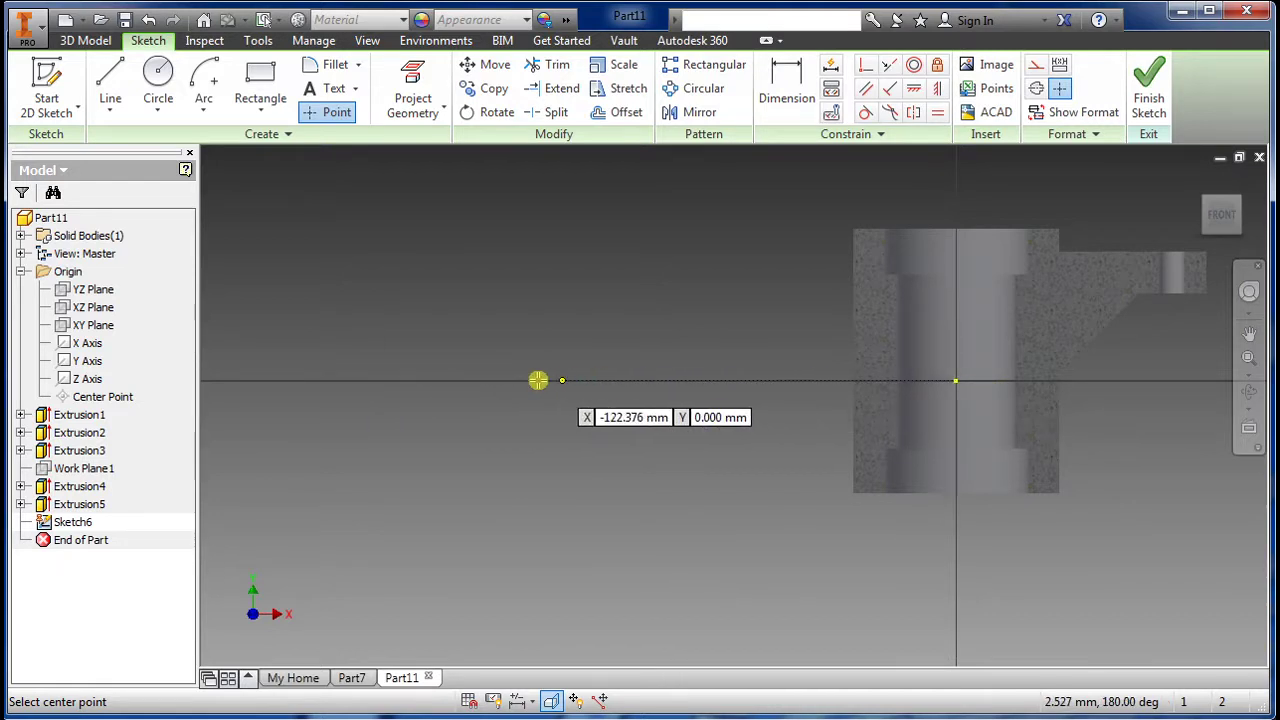
pyautogui.click(440, 380)
# Step: Dimension the horizontal distance between the sketch point and the origin as 180 mm
pyautogui.click(770, 100)
pyautogui.click(440, 380)
pyautogui.click(957, 381)
pyautogui.click(666, 586)
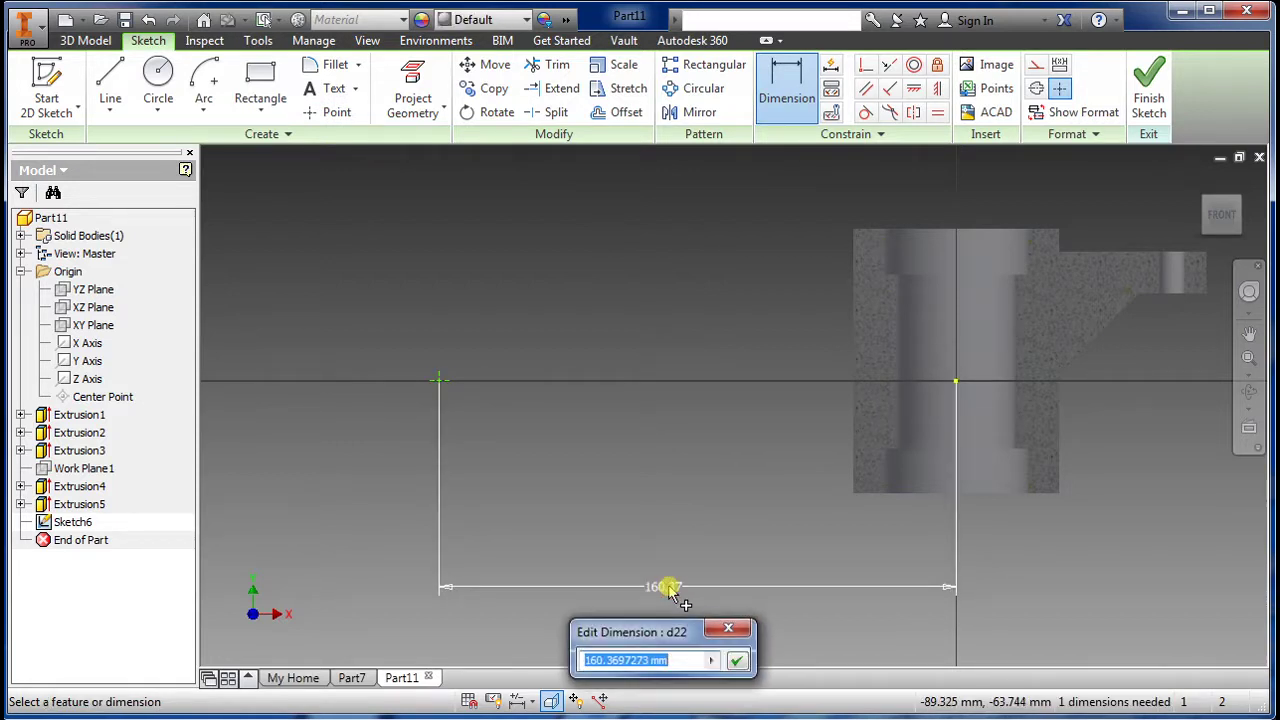
pyautogui.write('180')
pyautogui.press('Return')
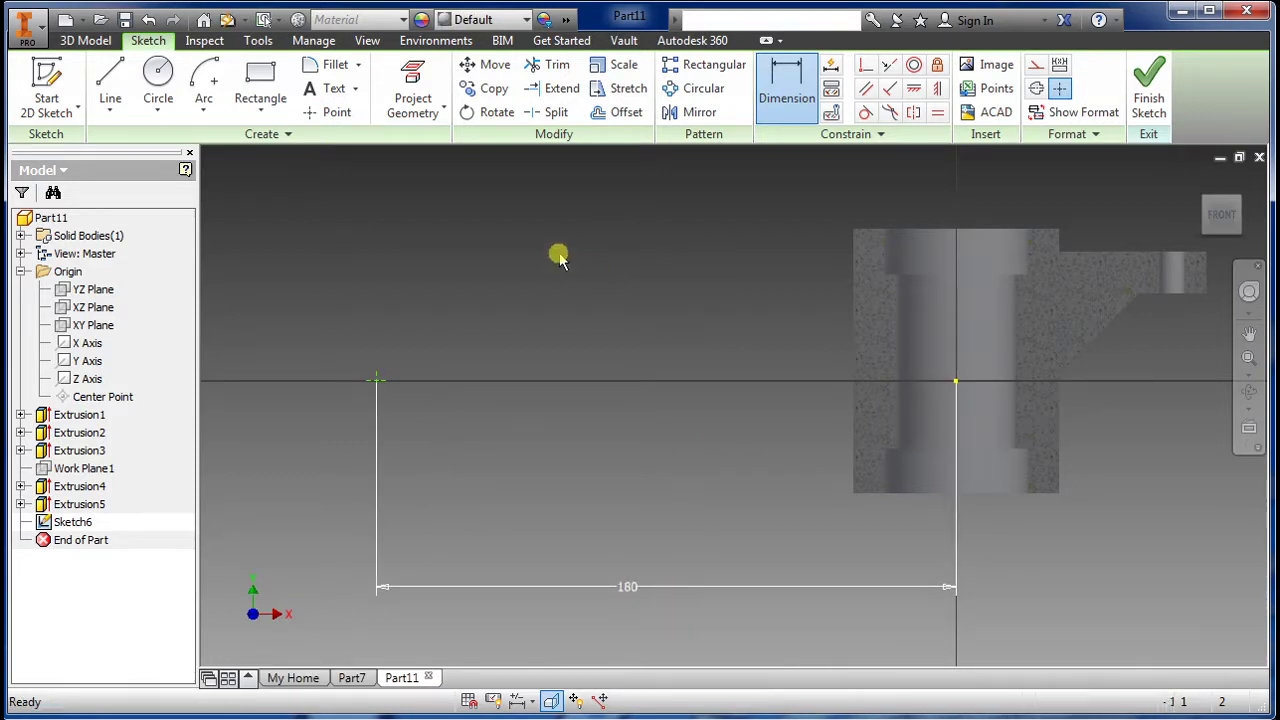
# Step: Place a second sketch point directly above the first one, about 35 mm from it
pyautogui.scroll(-2, 554, 486)
pyautogui.press('Escape')
pyautogui.click(336, 112)
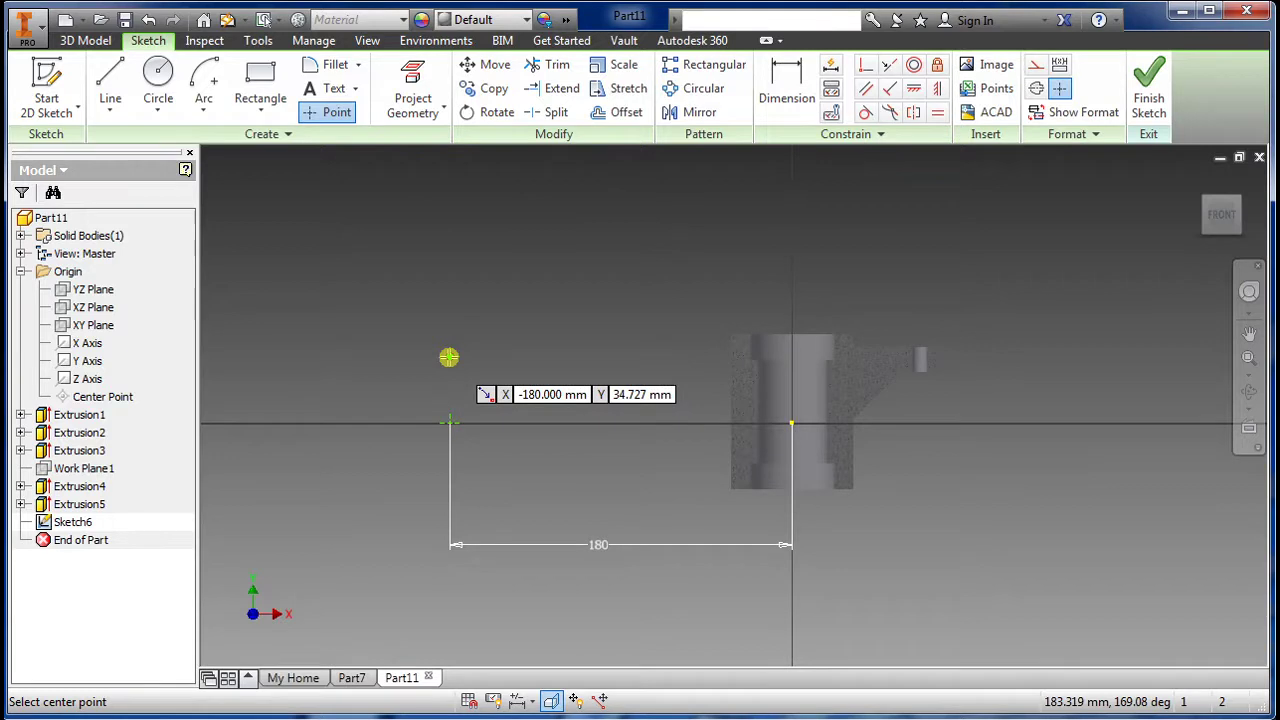
pyautogui.click(449, 357)
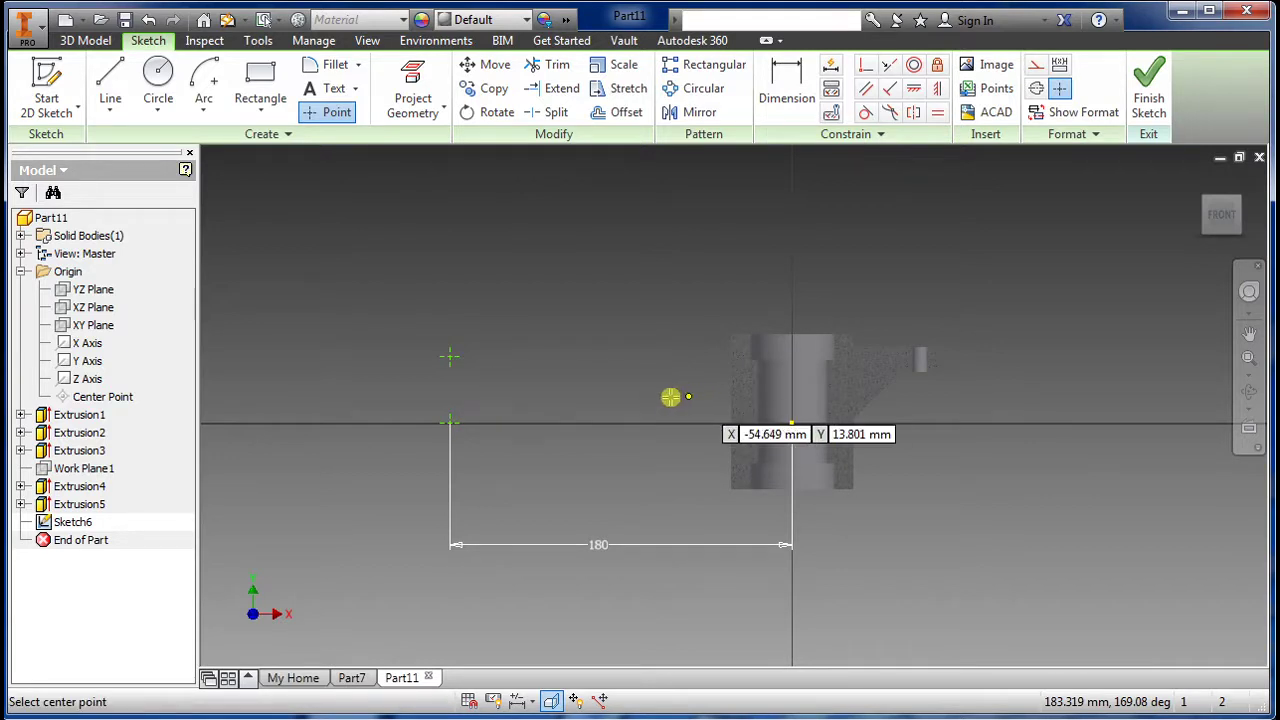
# Step: Dimension the vertical distance between the two sketch points as 51 mm
pyautogui.click(786, 90)
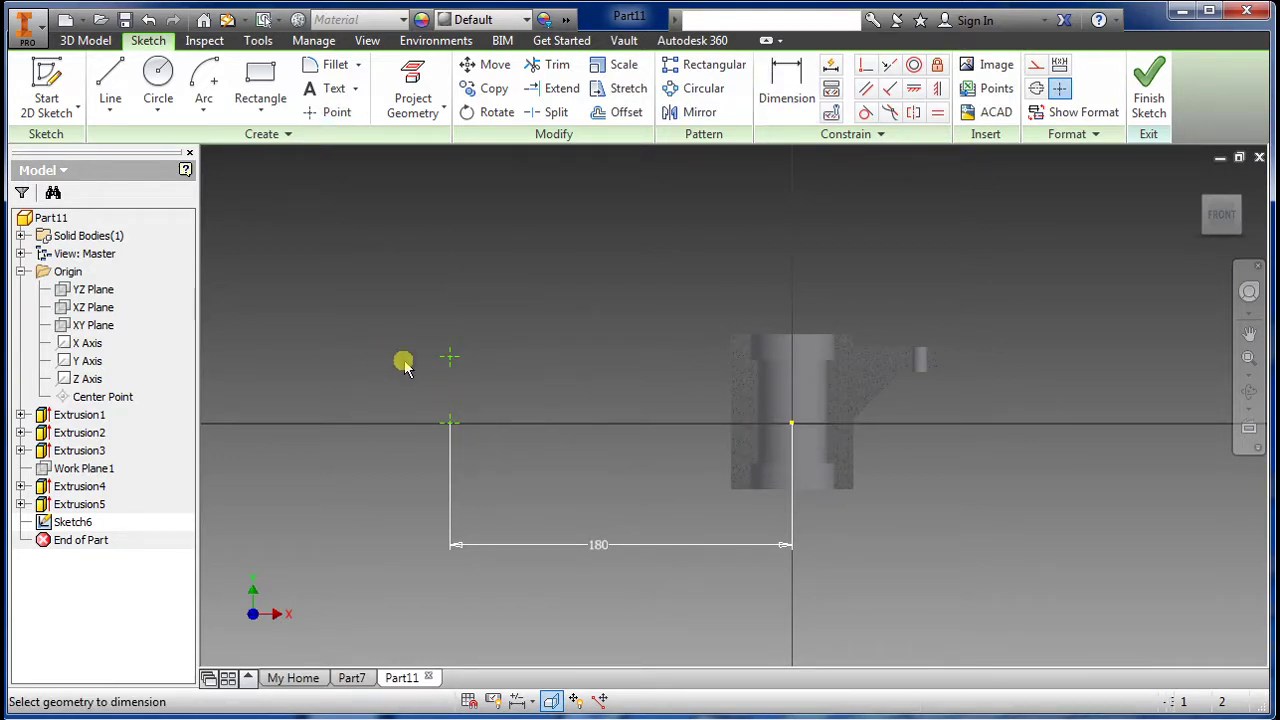
pyautogui.click(449, 357)
pyautogui.click(449, 421)
pyautogui.click(341, 392)
pyautogui.write('51')
pyautogui.press('Return')
# Step: Draw a 50 mm horizontal line from the upper sketch point, running away from the hub
pyautogui.scroll(-4, 380, 406)
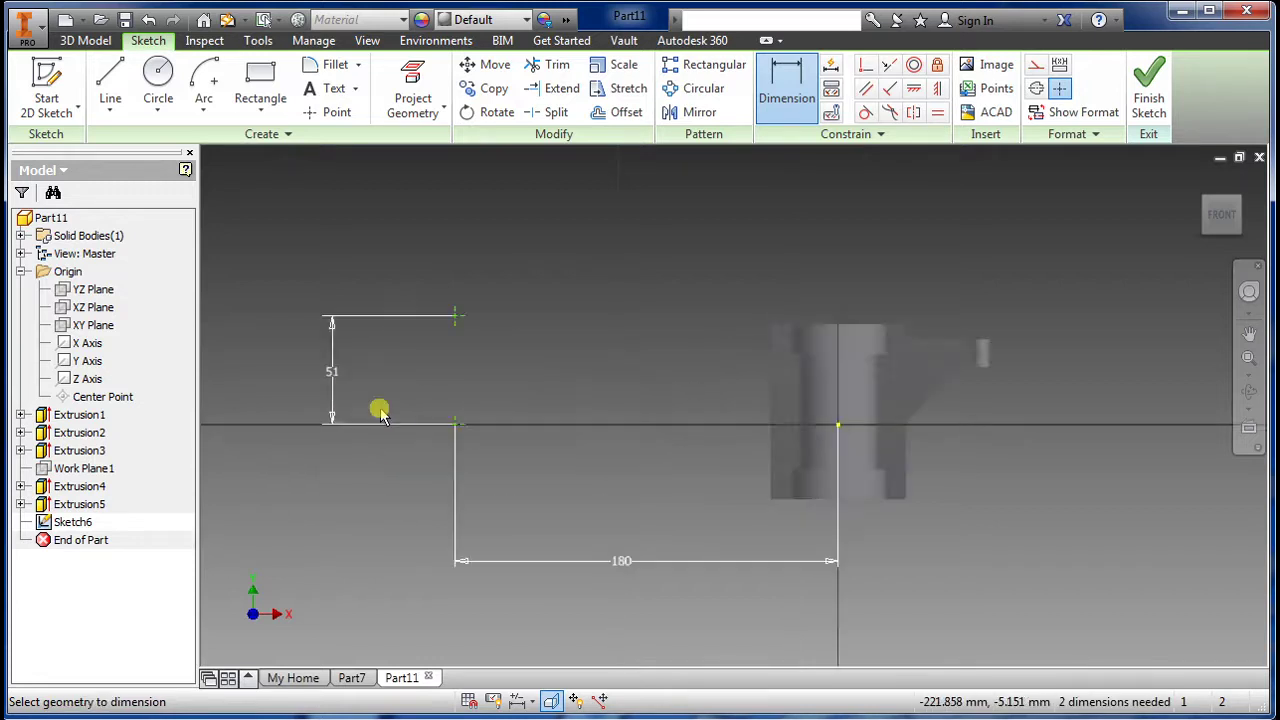
pyautogui.scroll(4, 492, 427)
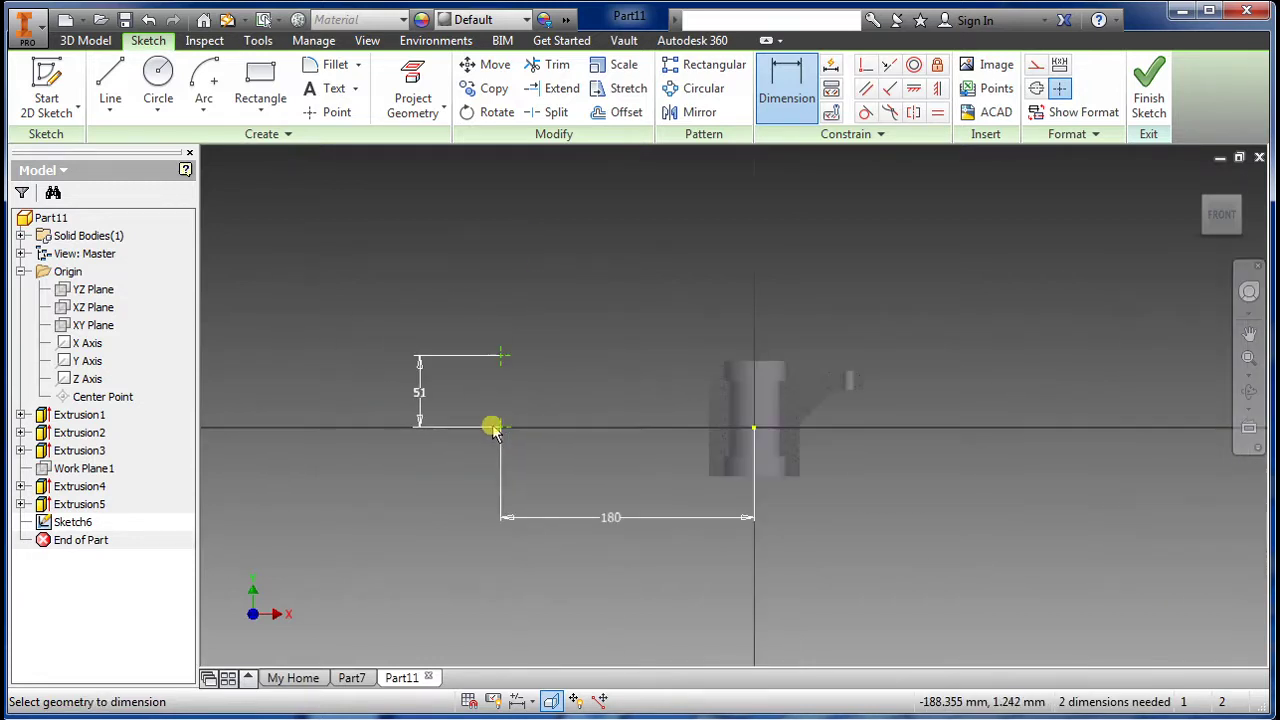
pyautogui.press('l')
pyautogui.click(500, 354)
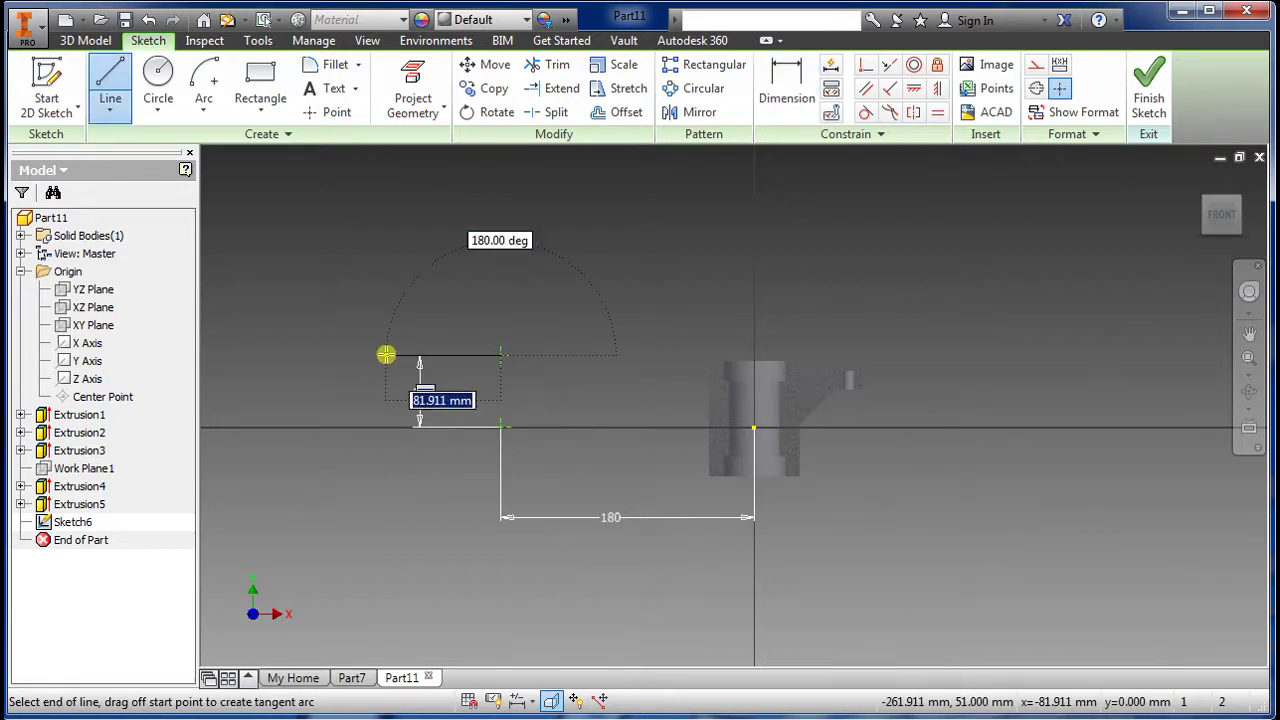
pyautogui.write('50')
pyautogui.press('Return')
# Step: Continue the handle outline 18 mm vertically upward and 50 mm back toward the hub, parallel to the first line
pyautogui.scroll(-1, 413, 370)
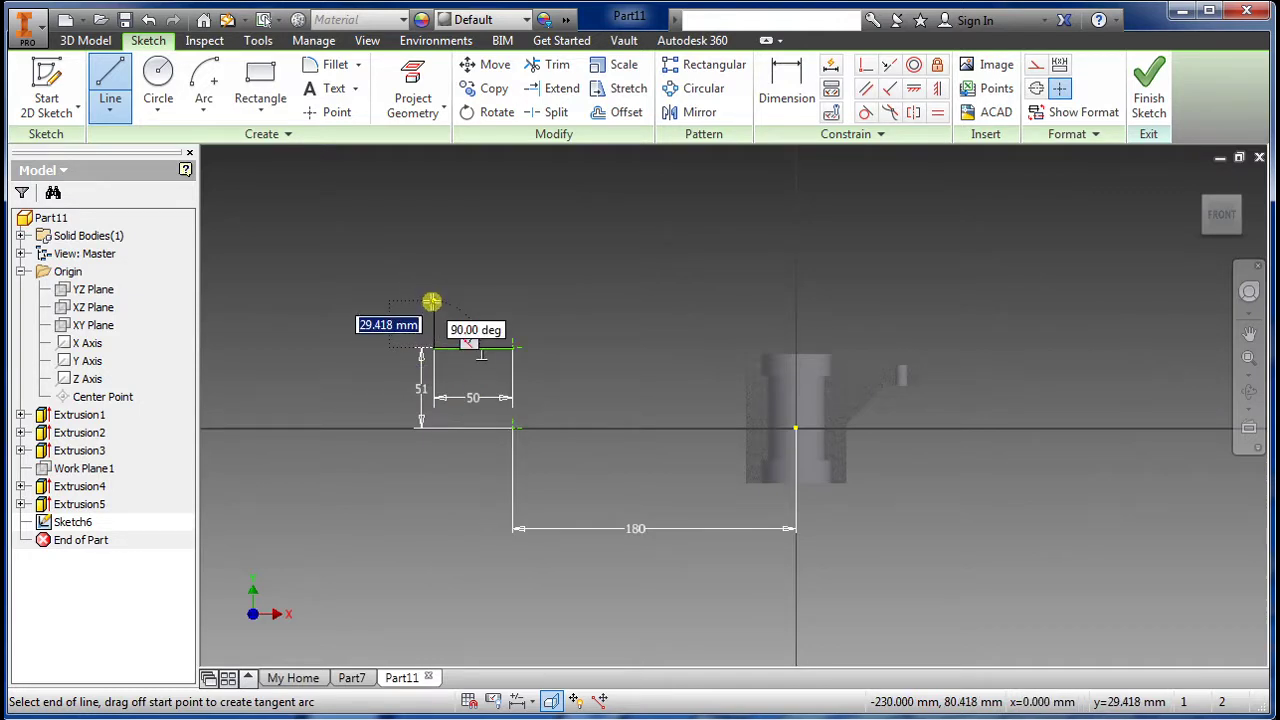
pyautogui.write('18')
pyautogui.press('Return')
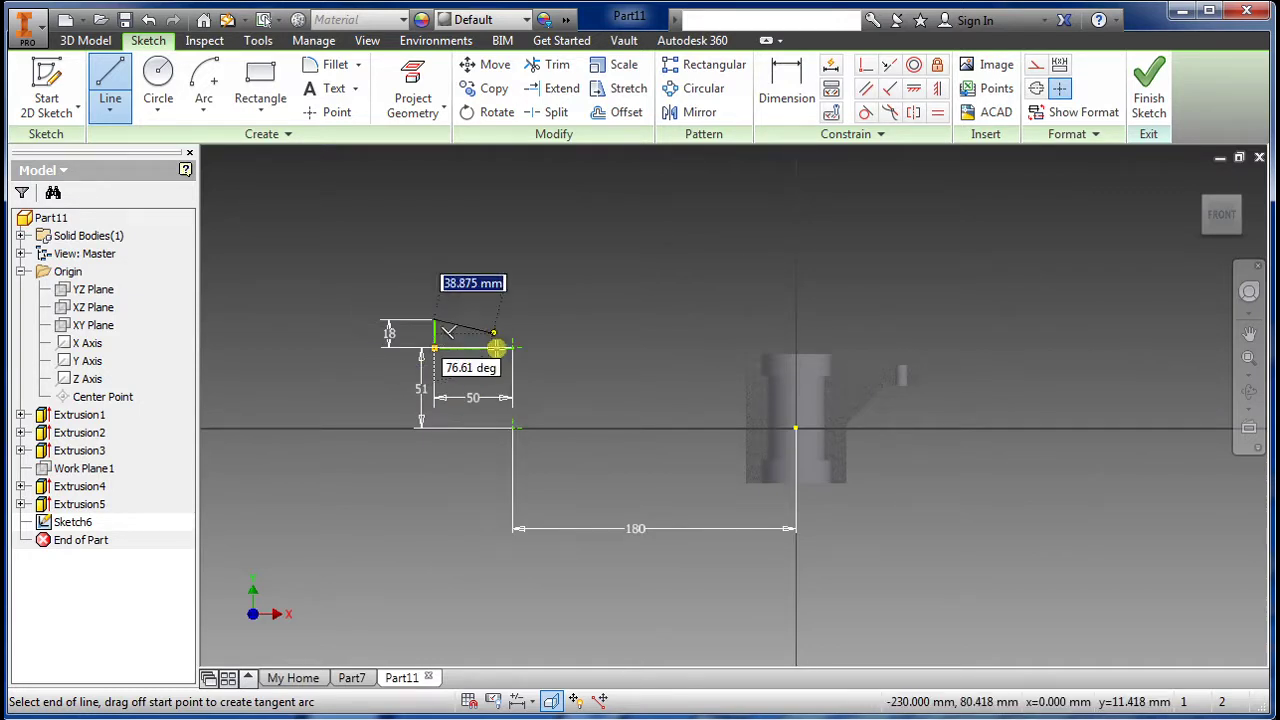
pyautogui.scroll(5, 495, 350)
pyautogui.scroll(-5, 500, 350)
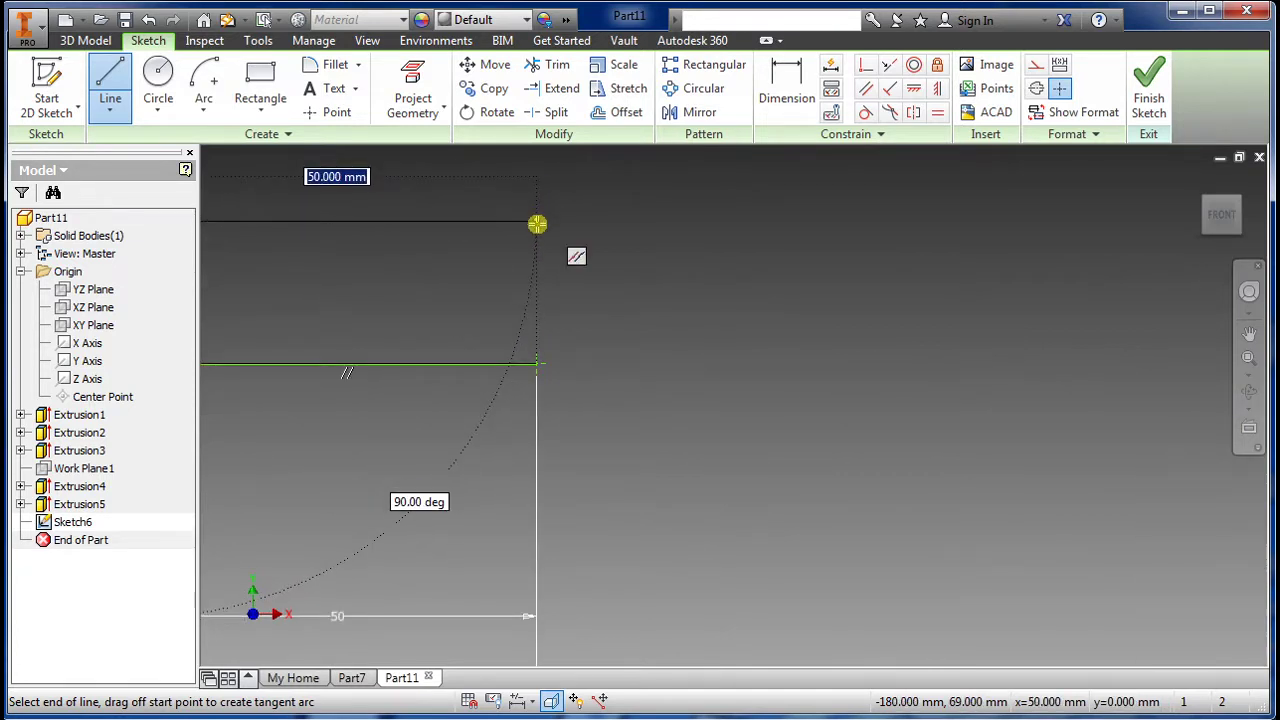
pyautogui.scroll(3, 700, 440)
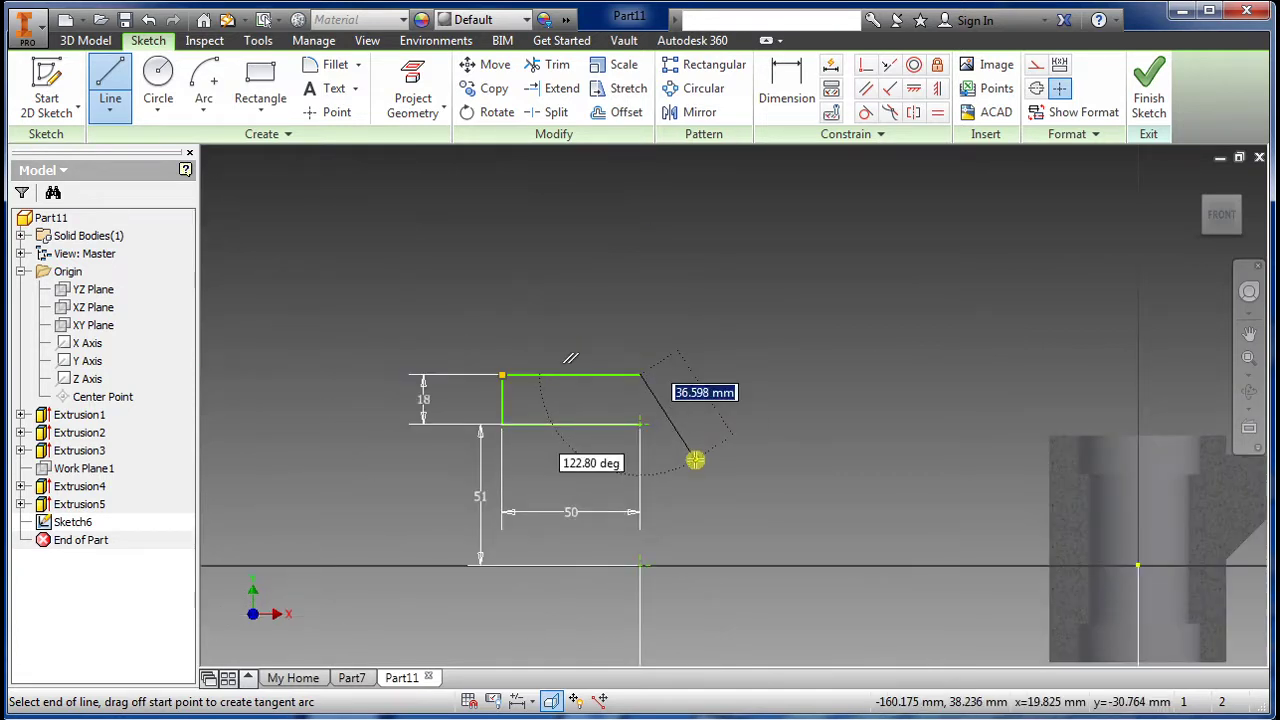
pyautogui.press('Escape')
# Step: Place two sketch points vertically below the point on the horizontal axis, about 39 mm and 54 mm from it
pyautogui.scroll(2, 697, 467)
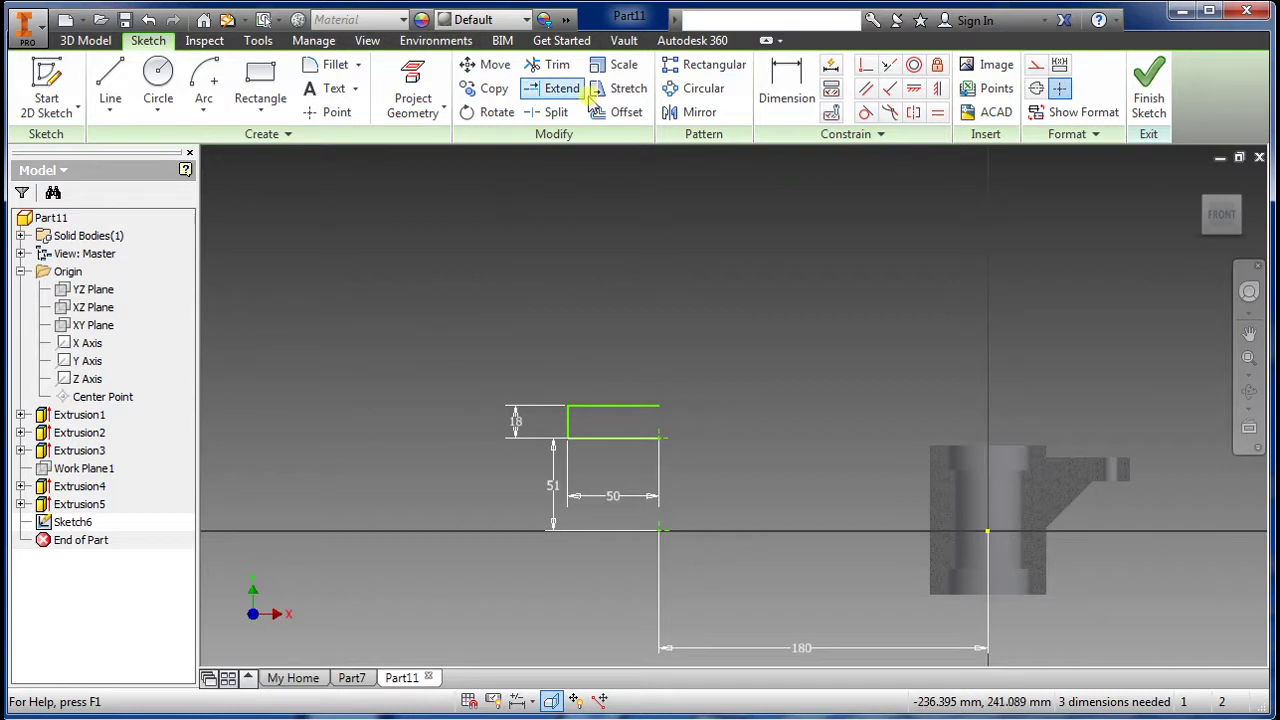
pyautogui.click(343, 117)
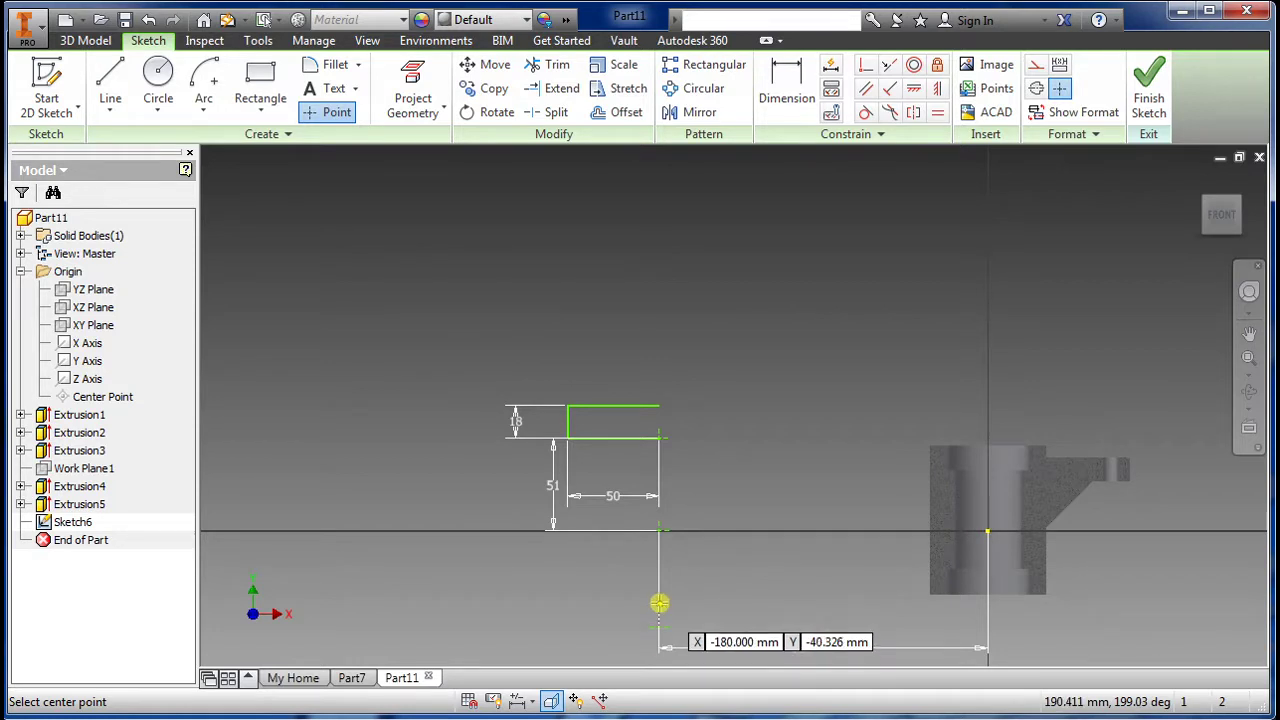
pyautogui.scroll(-3, 638, 545)
pyautogui.scroll(5, 636, 570)
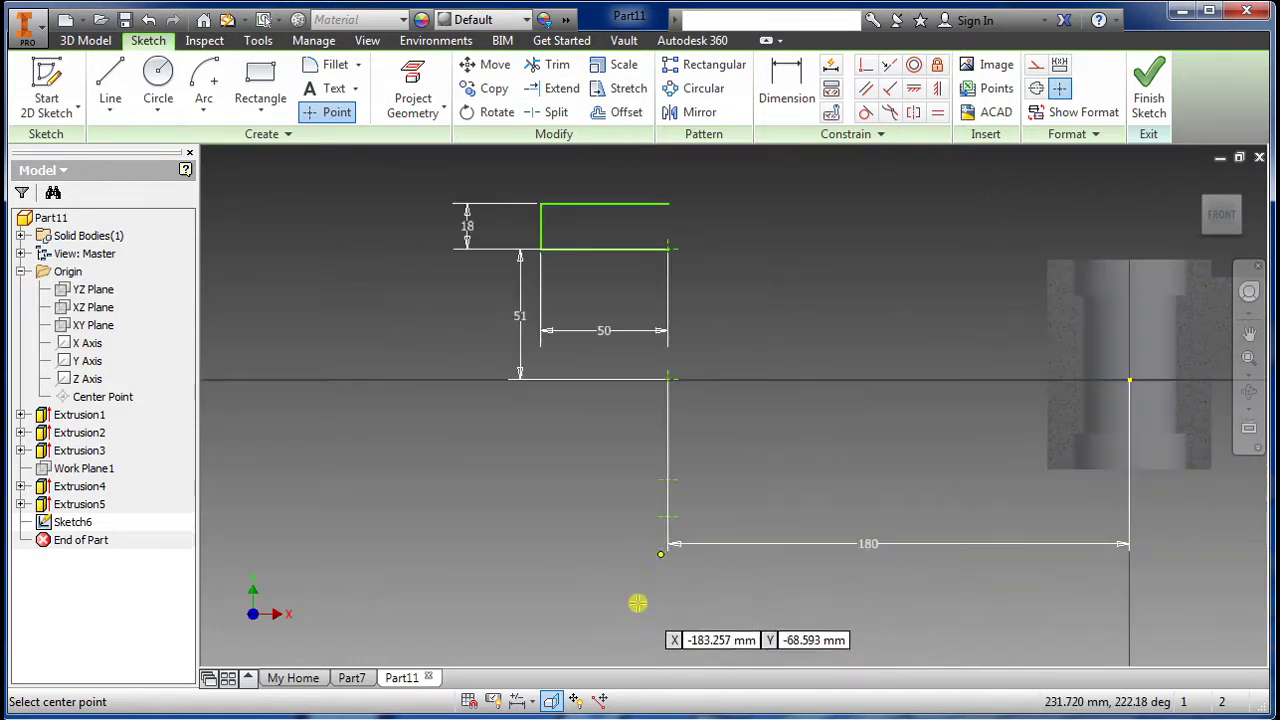
pyautogui.scroll(-2, 653, 513)
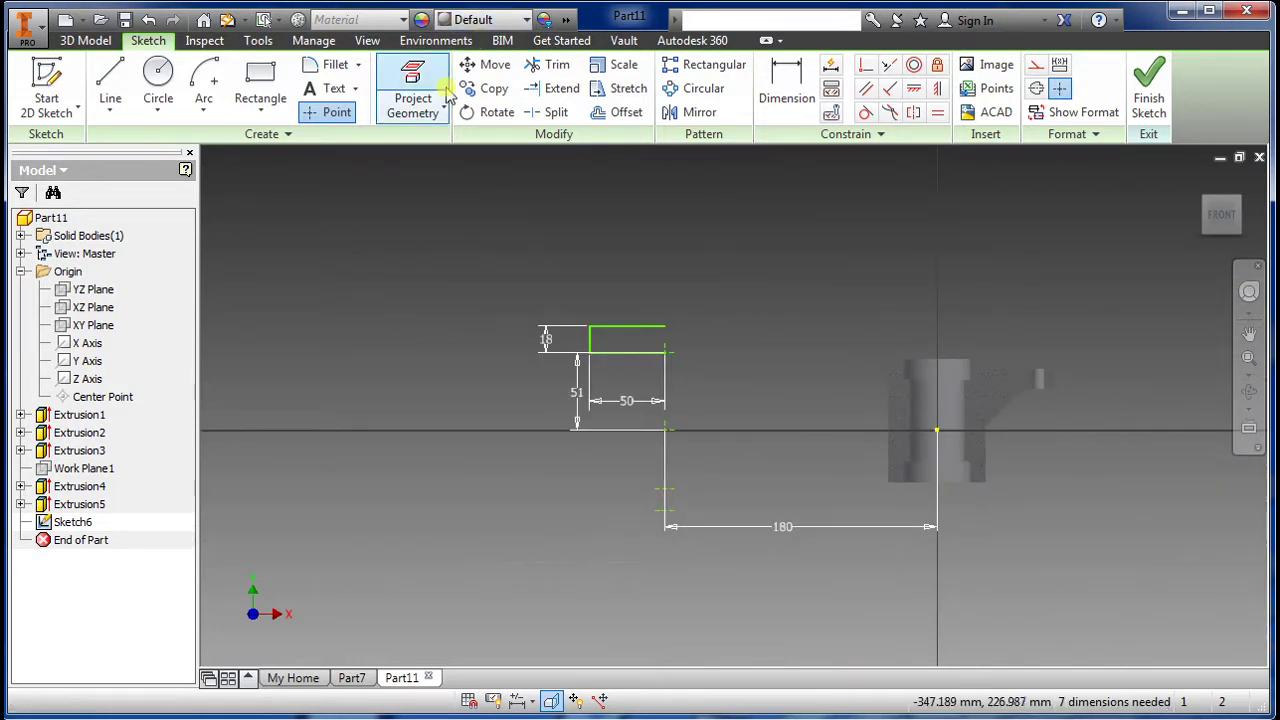
# Step: Dimension the distance from the outline's top line to the higher of the two new points as 116 mm
pyautogui.click(786, 92)
pyautogui.click(648, 330)
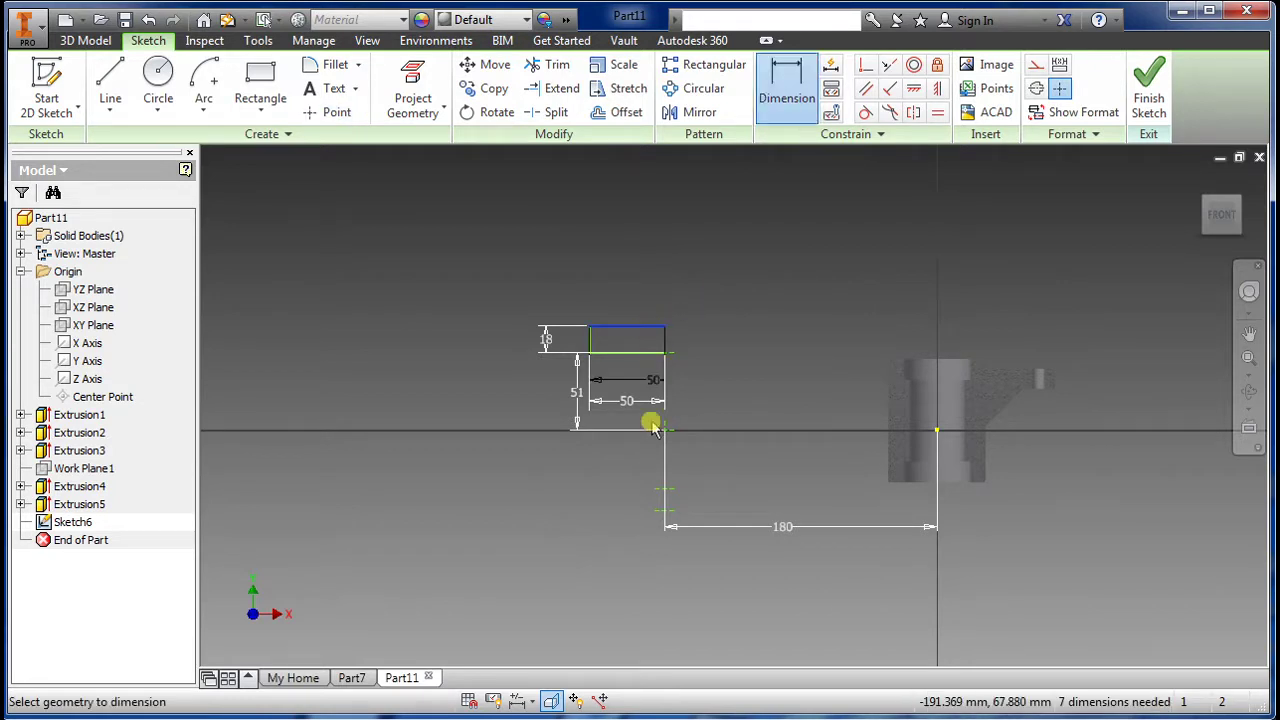
pyautogui.click(664, 492)
pyautogui.click(470, 432)
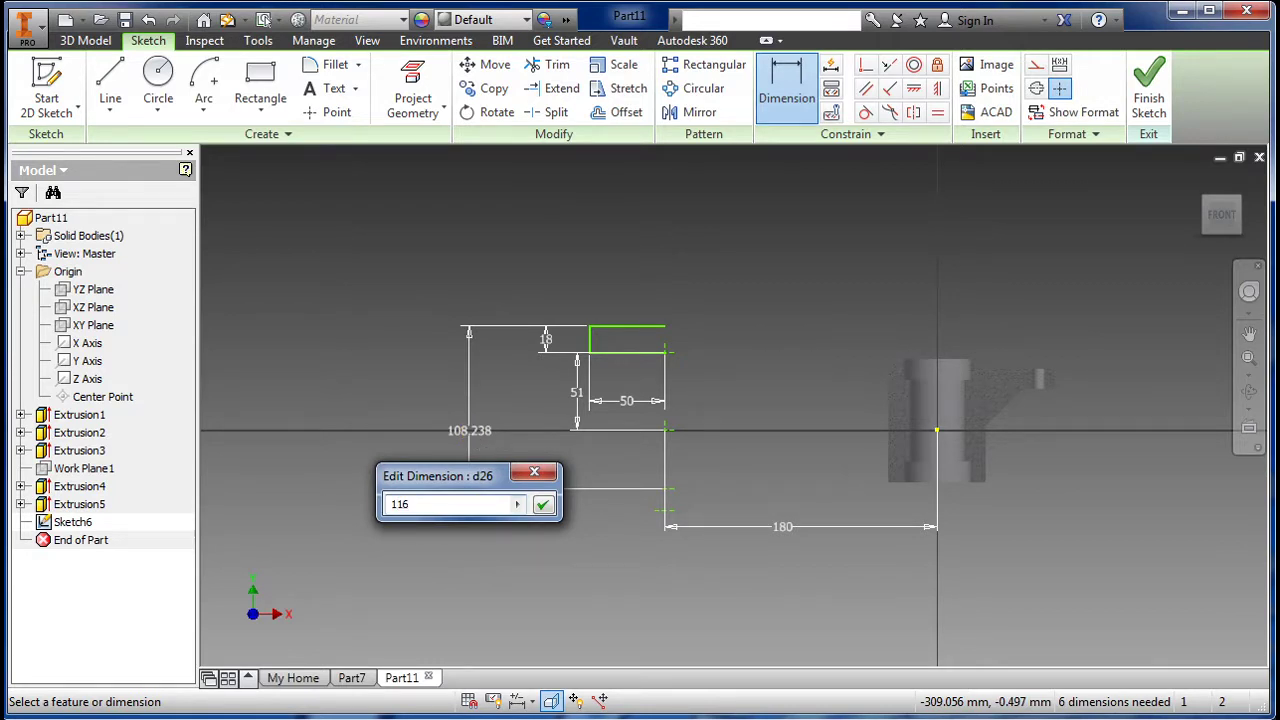
pyautogui.press('Return')
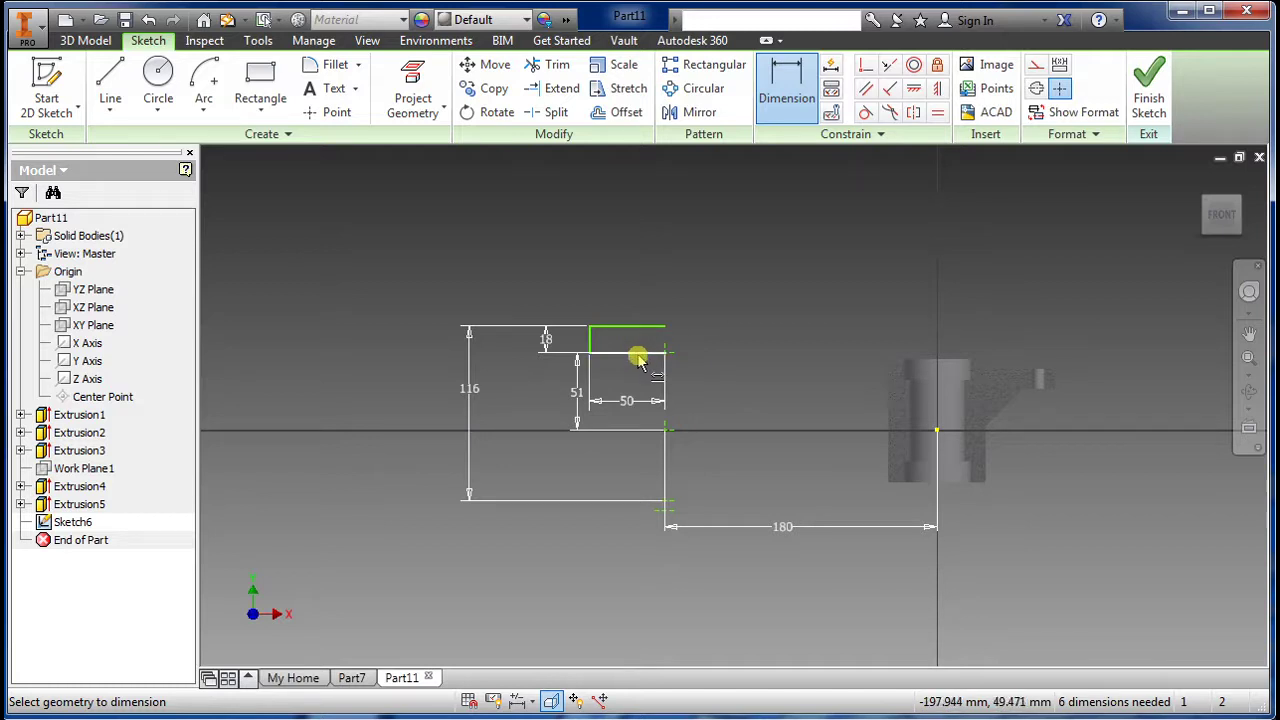
# Step: Dimension the distance from the outline's bottom line to the lowest sketch point as 100 mm
pyautogui.scroll(-3, 662, 506)
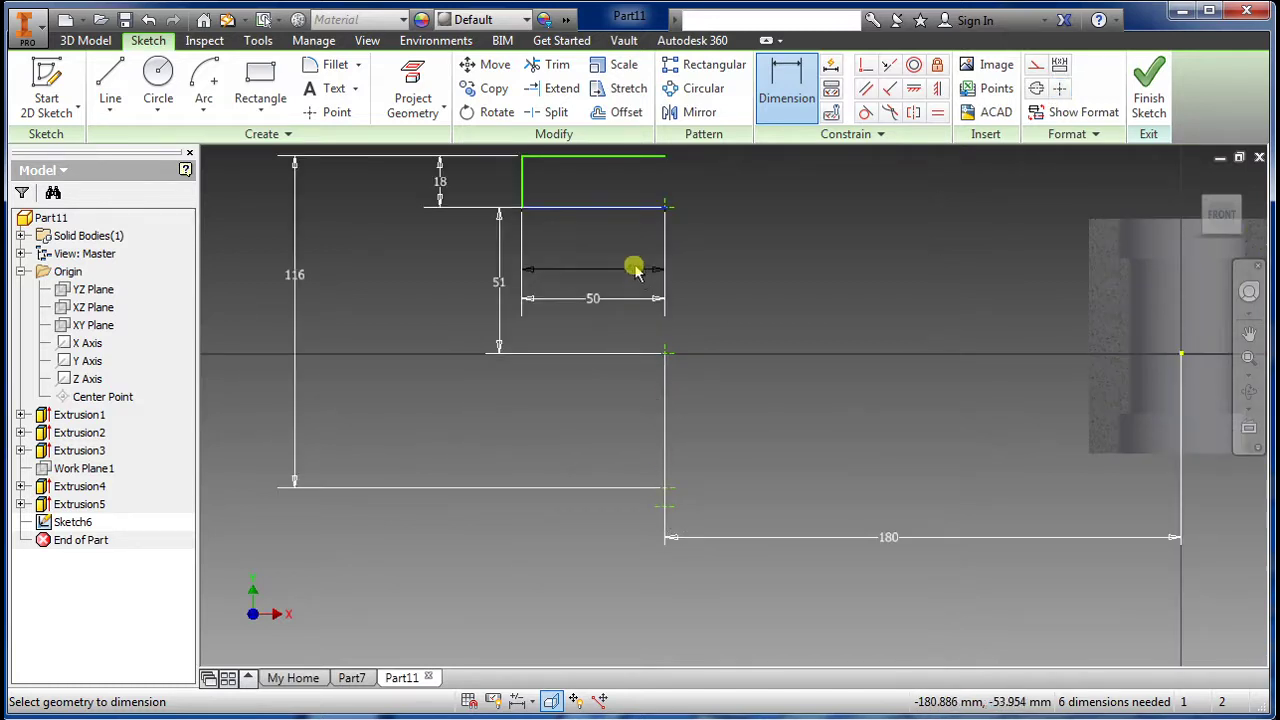
pyautogui.press('Escape')
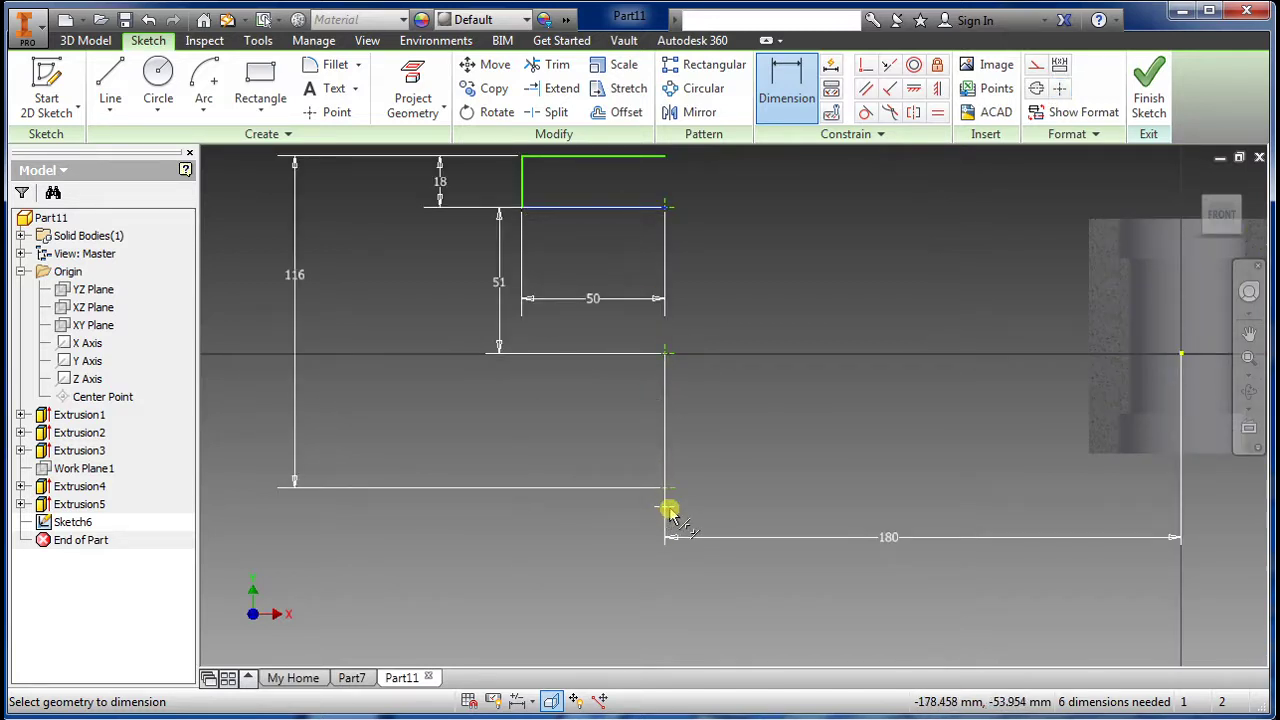
pyautogui.click(369, 401)
pyautogui.write('100')
pyautogui.press('Return')
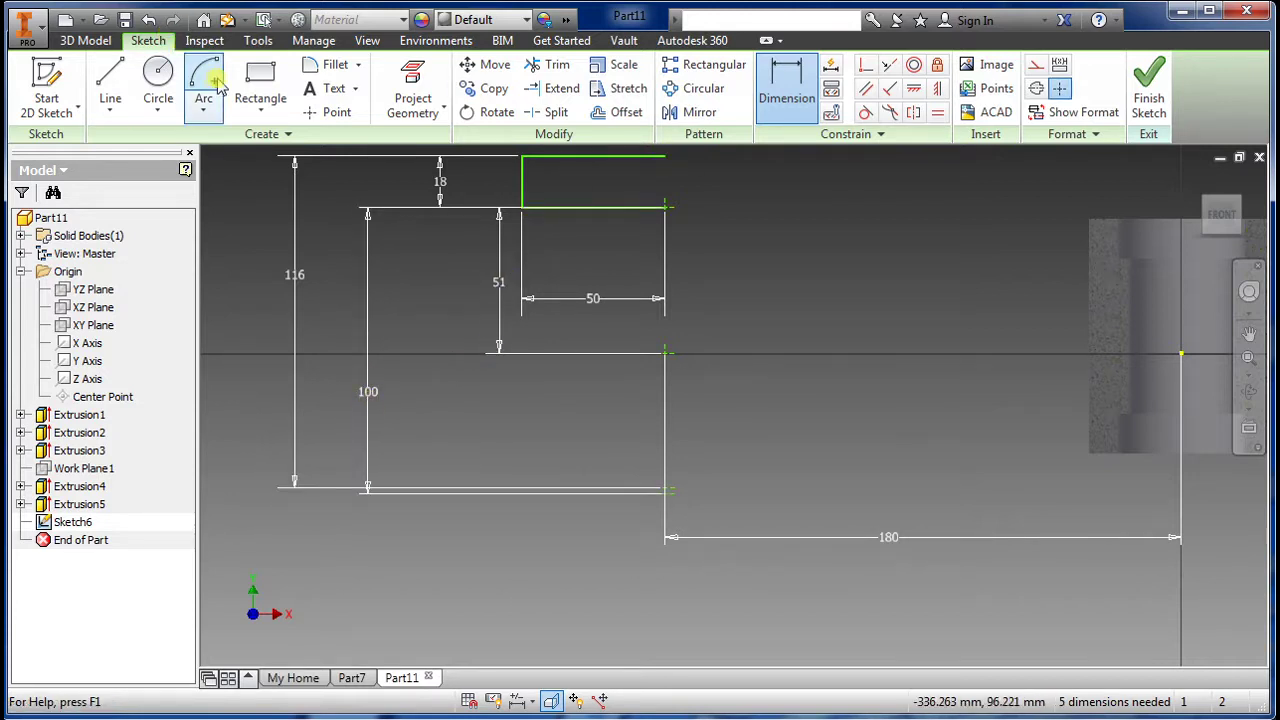
# Step: Draw the outer center-point arc about the higher of the two lower points, from the top line's open end to just below center level
pyautogui.click(205, 110)
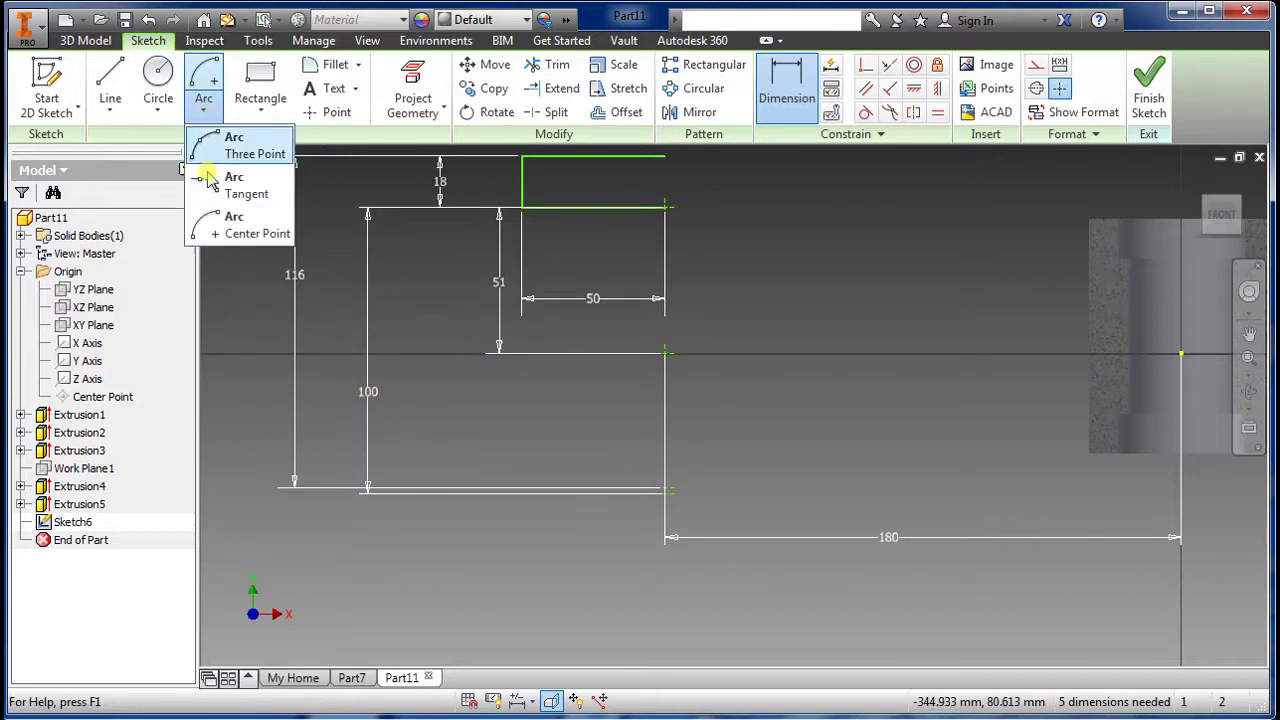
pyautogui.click(250, 236)
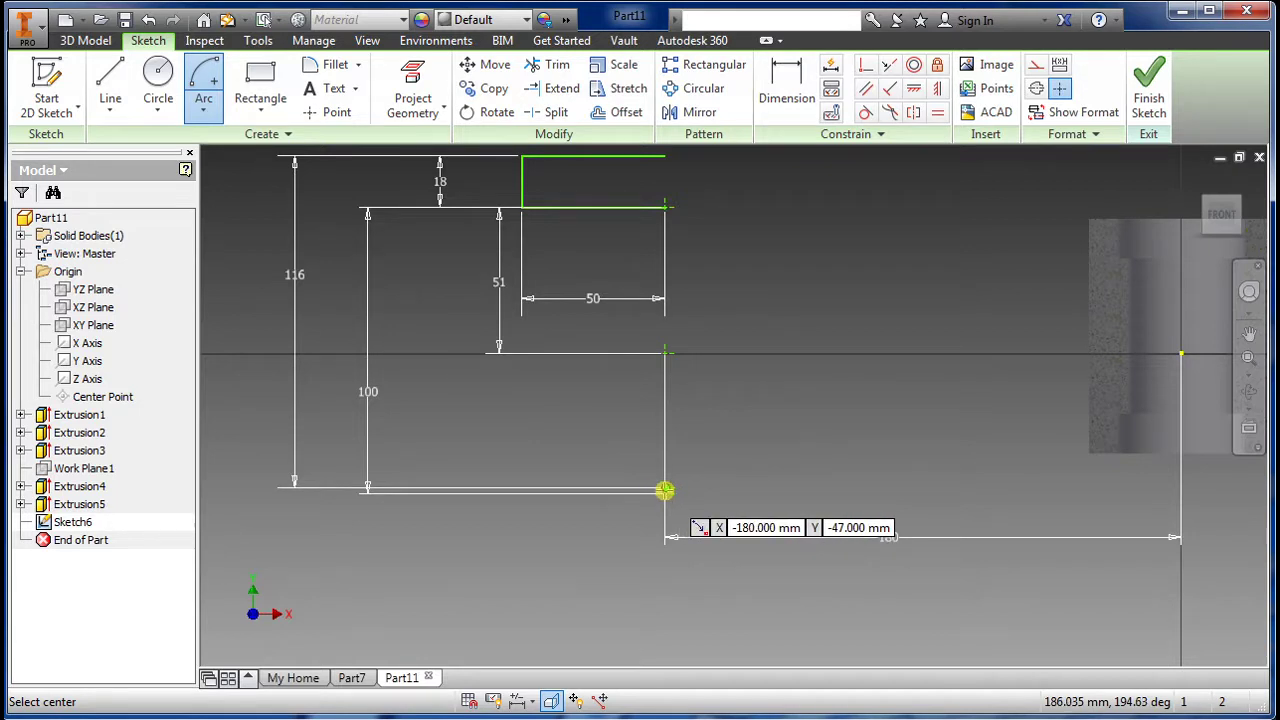
pyautogui.click(665, 490)
pyautogui.click(665, 158)
pyautogui.click(951, 508)
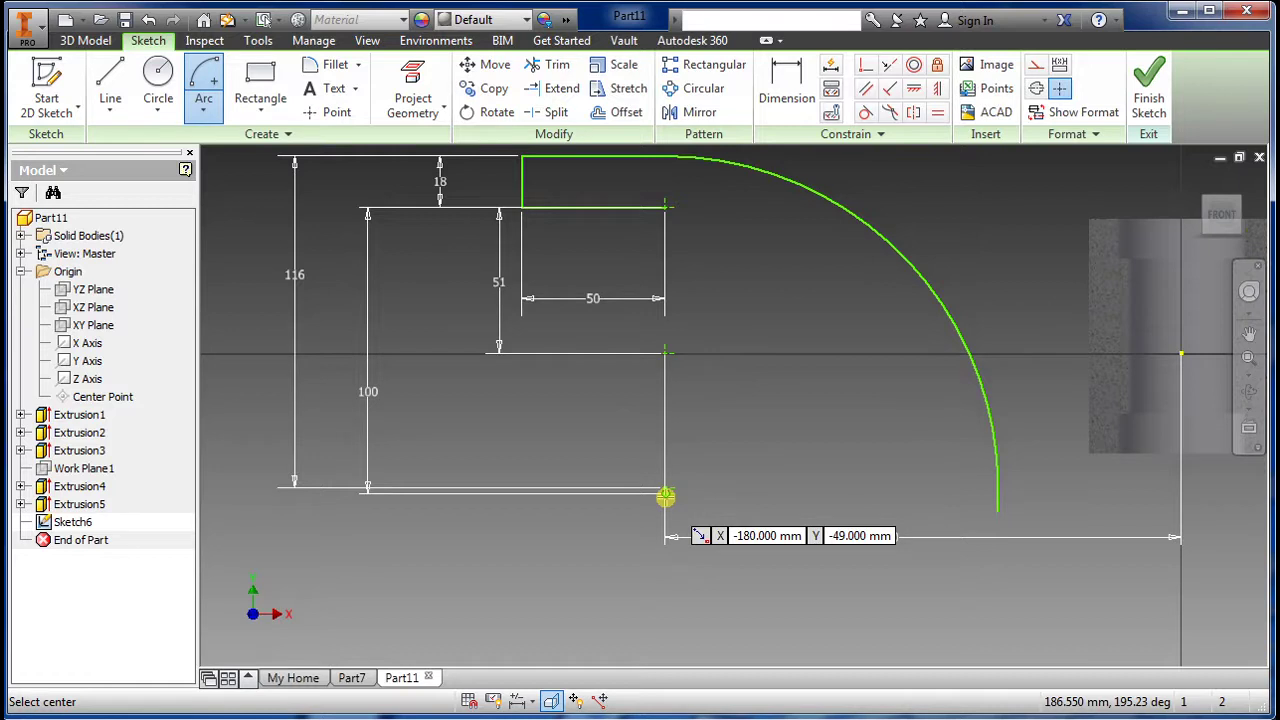
# Step: Draw the inner center-point arc about the lowest point, from the bottom line's end to just below center level
pyautogui.click(665, 494)
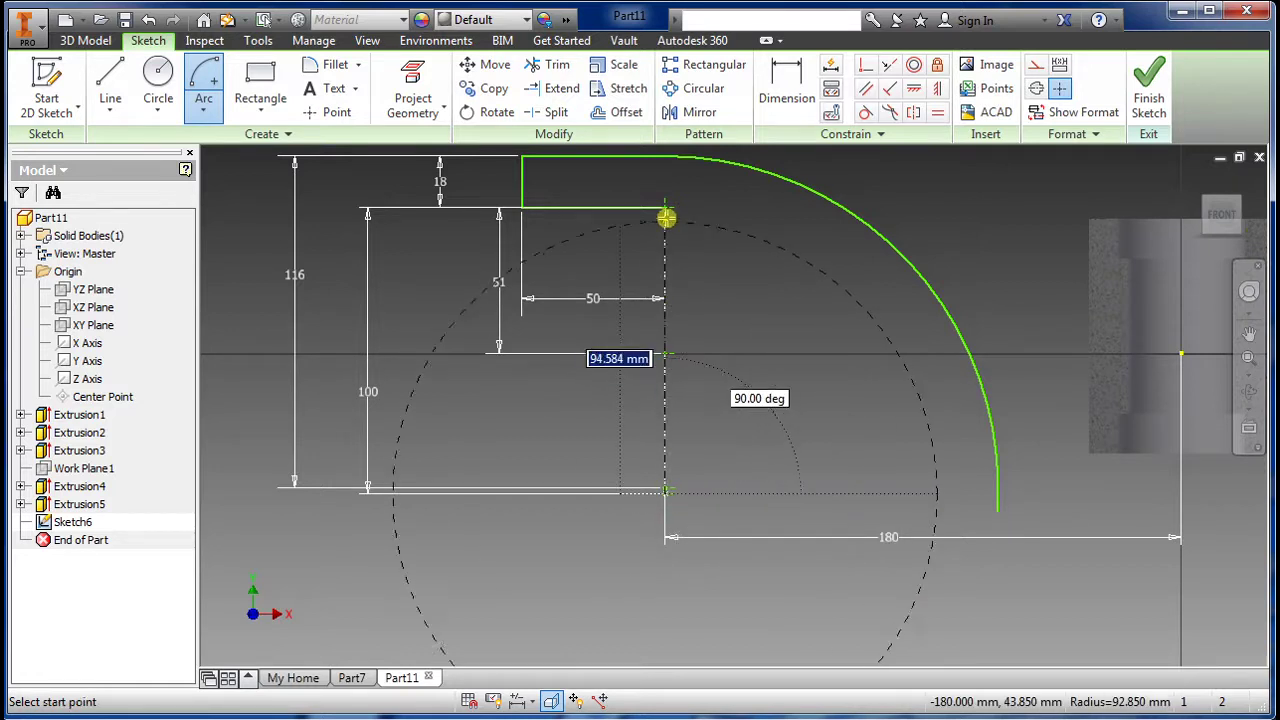
pyautogui.click(666, 211)
pyautogui.click(905, 515)
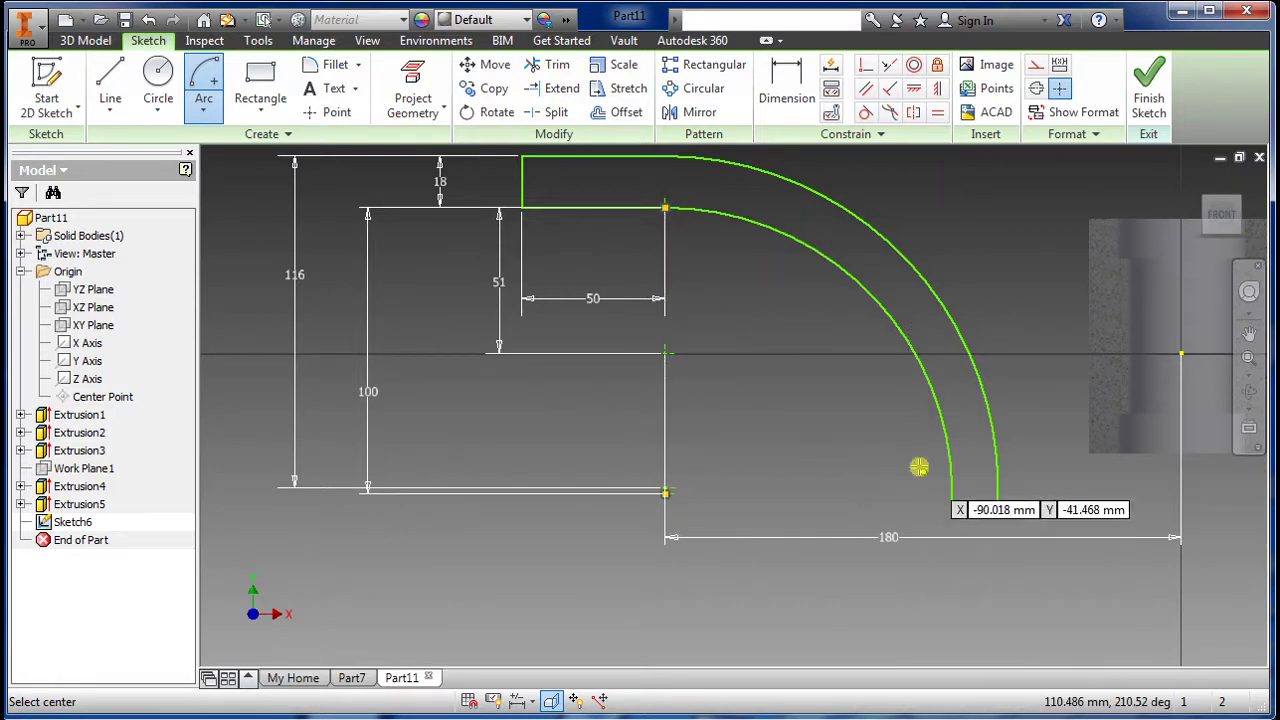
pyautogui.scroll(-3, 641, 556)
pyautogui.press('Escape')
# Step: Draw two parallel horizontal lines about 48 mm long toward the handle, one starting at the origin, the other about 15 mm above it
pyautogui.scroll(3, 897, 453)
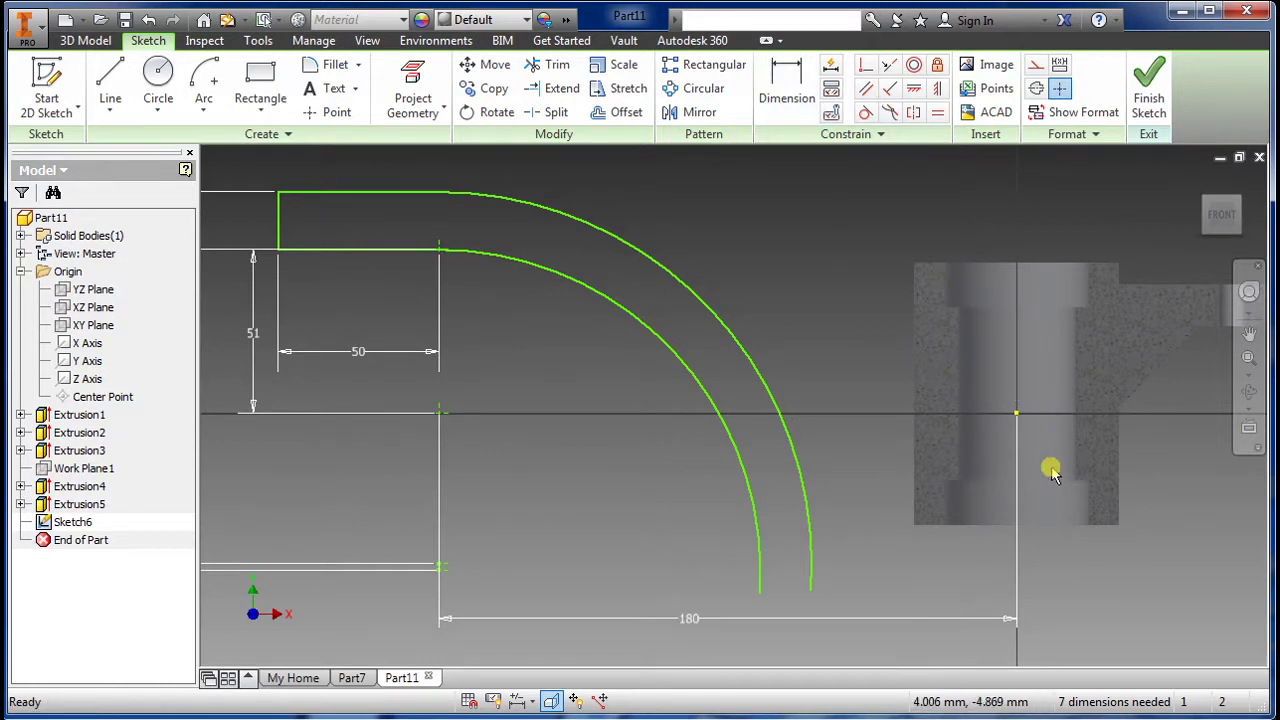
pyautogui.press('l')
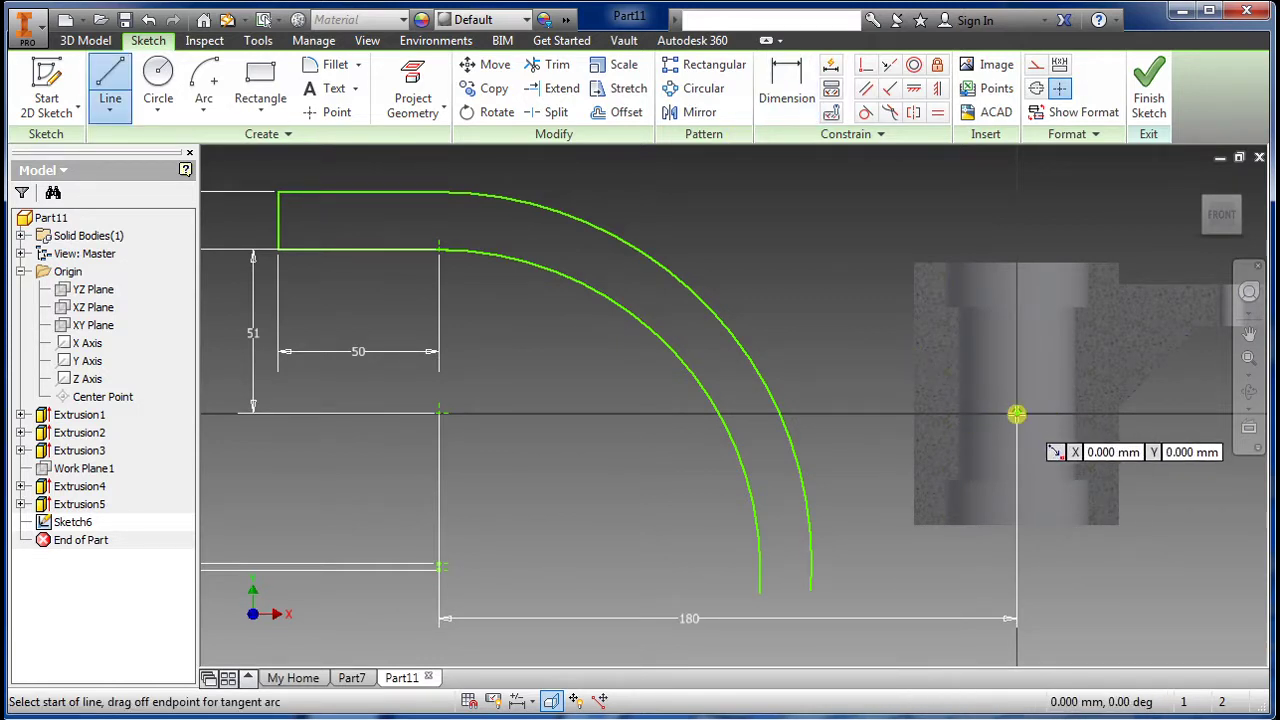
pyautogui.click(1016, 413)
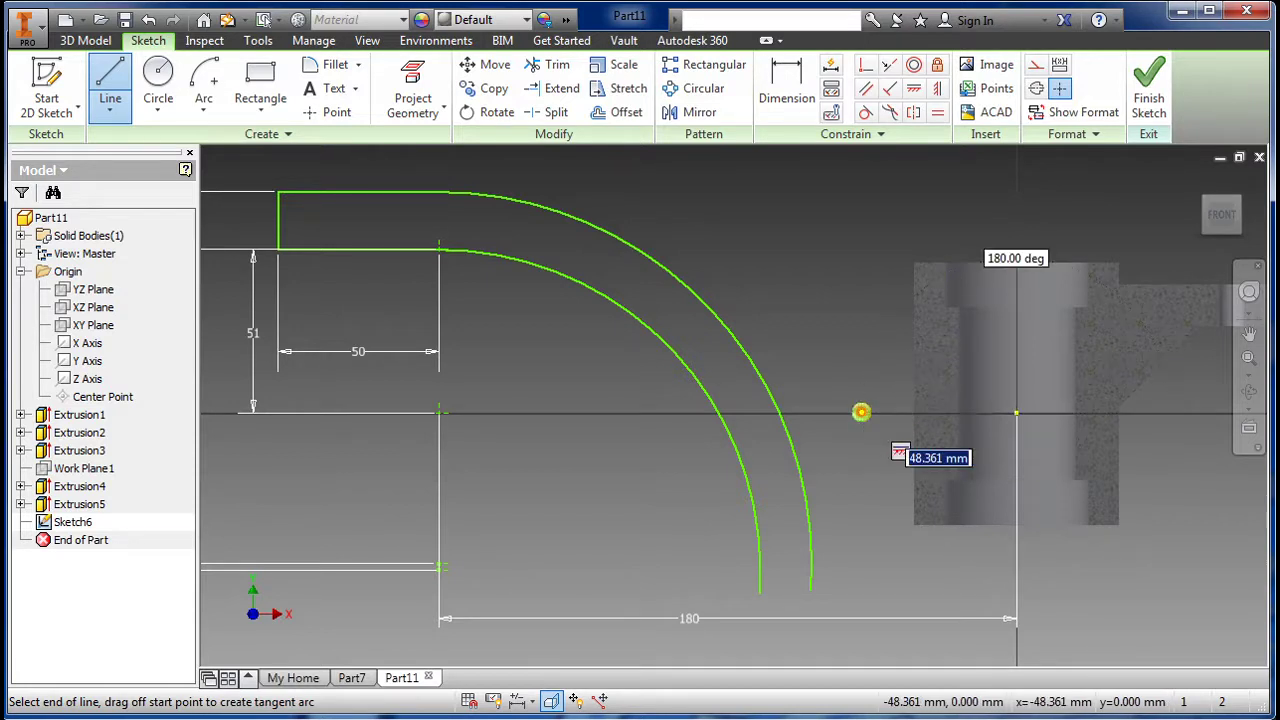
pyautogui.doubleClick(861, 412)
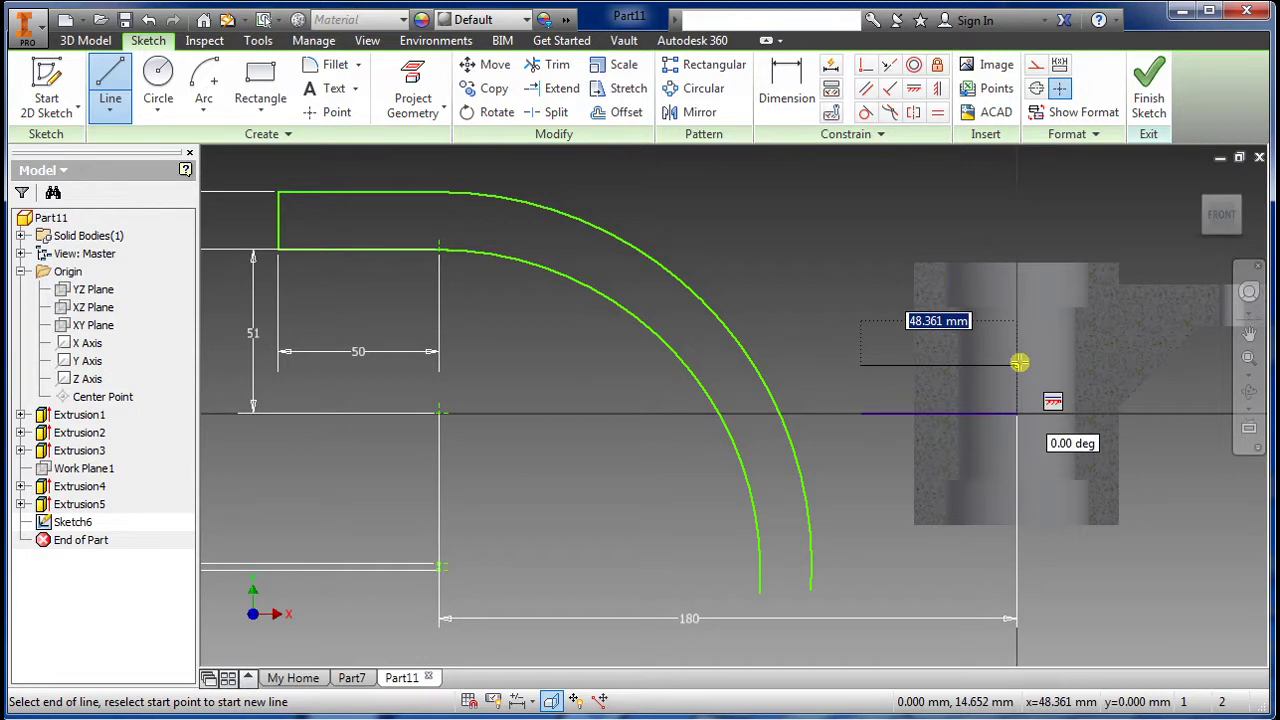
pyautogui.click(1017, 364)
# Step: Dimension the spacing between the two horizontal lines at the hub as 18 mm
pyautogui.click(786, 90)
pyautogui.click(885, 366)
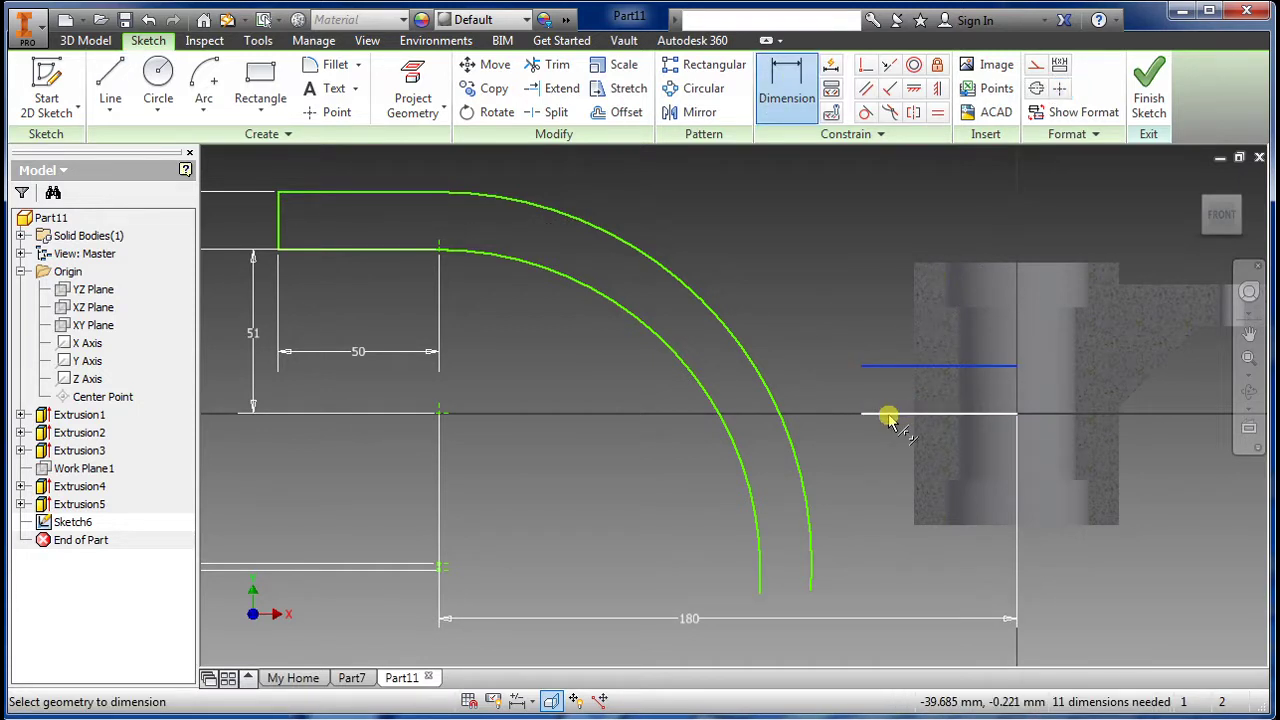
pyautogui.click(889, 414)
pyautogui.click(814, 385)
pyautogui.write('18')
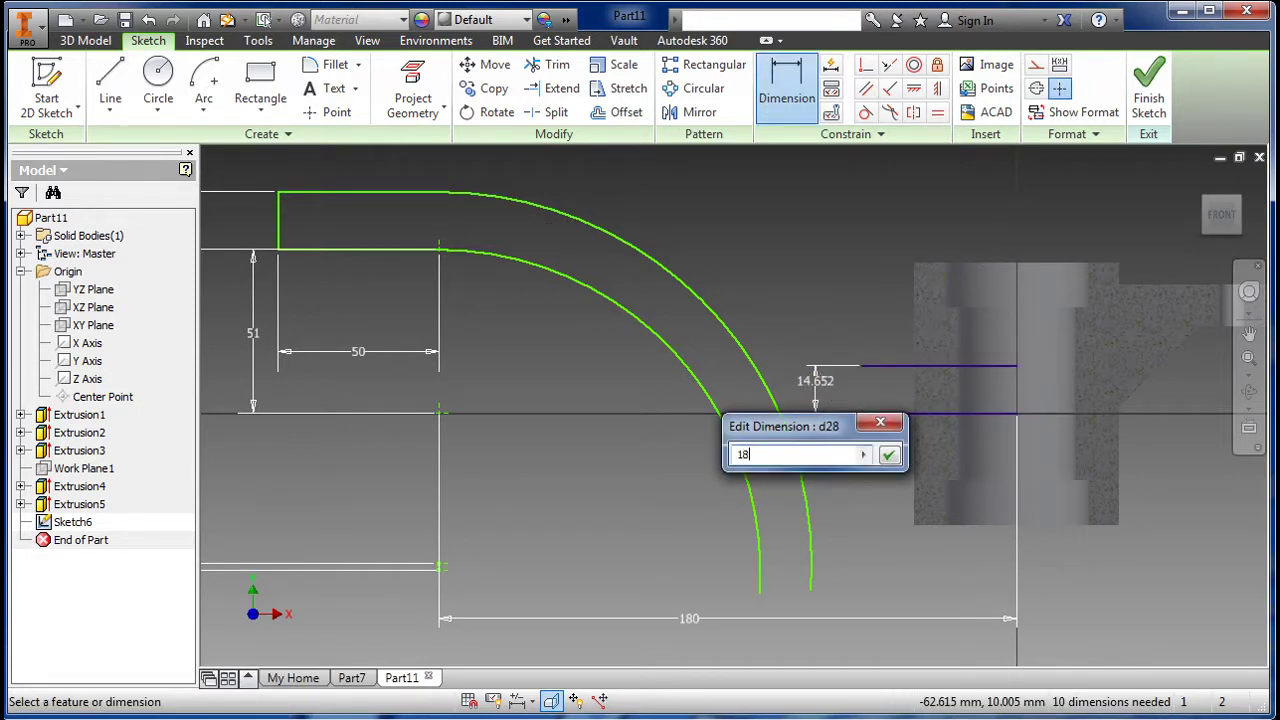
pyautogui.press('Return')
# Step: Join the hub-side ends of the two horizontal lines with a vertical line ending at the origin
pyautogui.press('Escape')
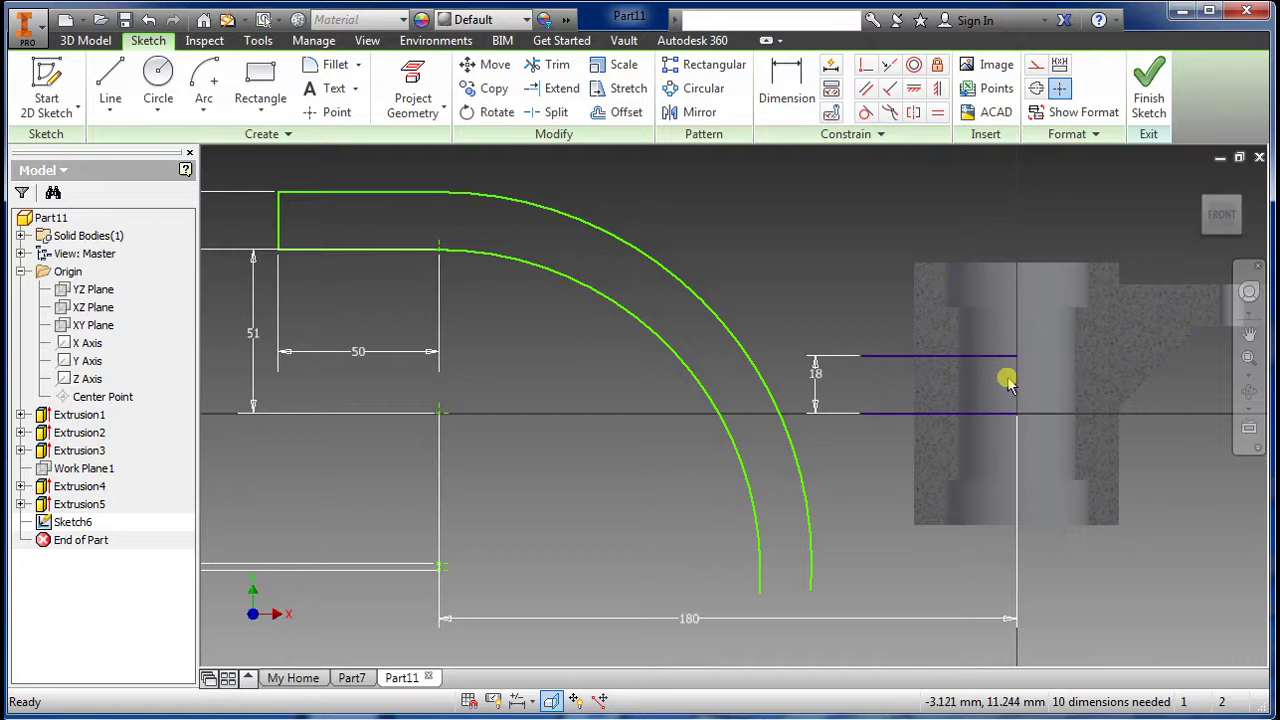
pyautogui.press('l')
pyautogui.click(1017, 356)
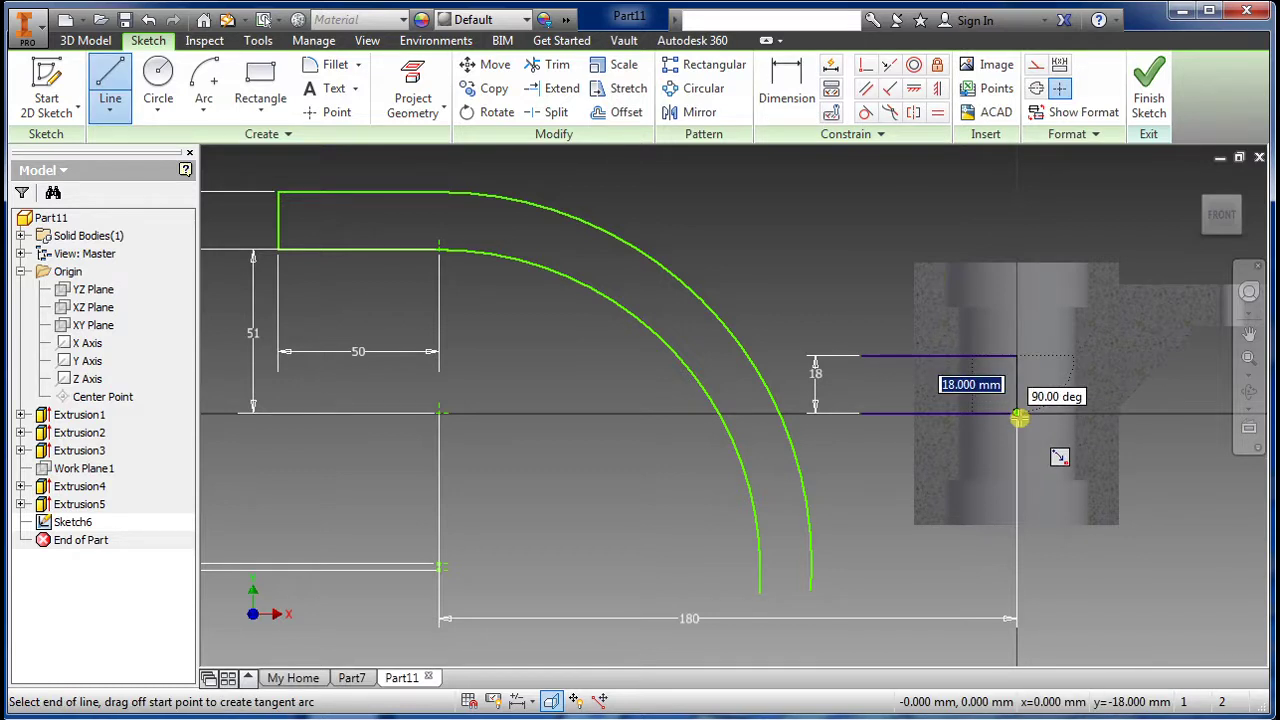
pyautogui.click(1017, 414)
pyautogui.press('Escape')
# Step: Draw a 200 mm diameter circle freely above the hub and the curved handle profile
pyautogui.scroll(5, 686, 640)
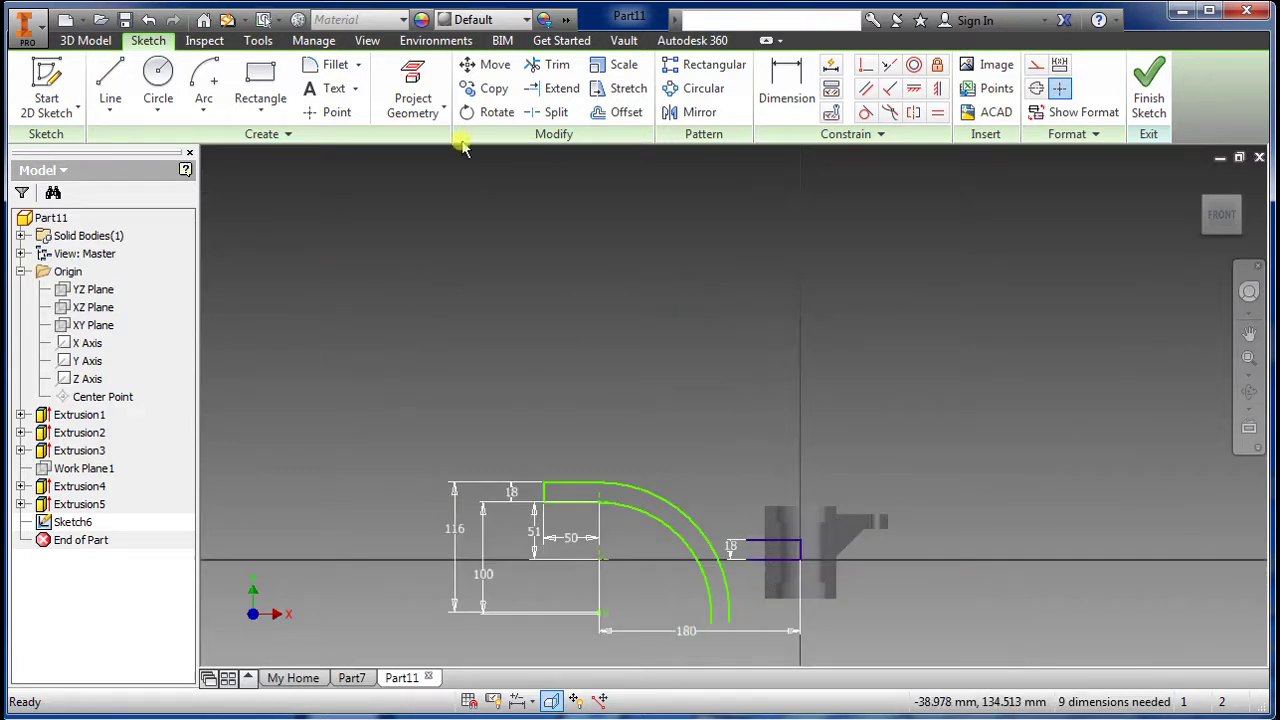
pyautogui.click(158, 80)
pyautogui.click(766, 348)
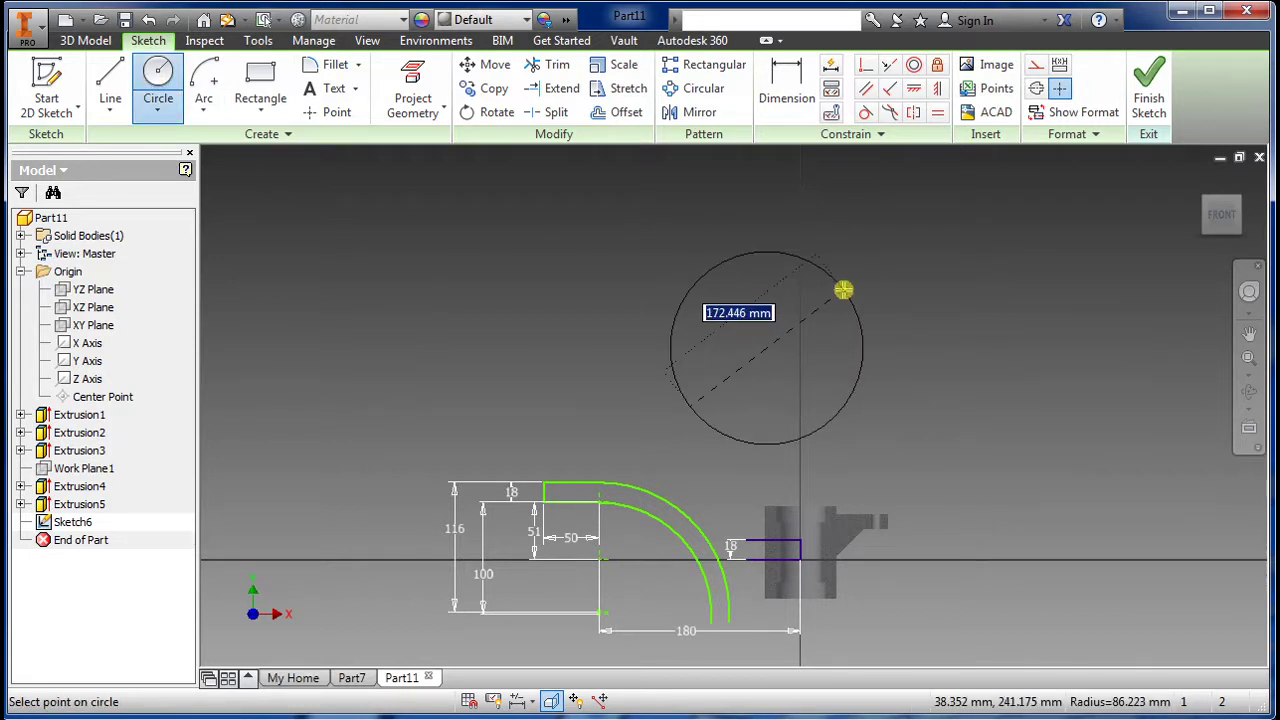
pyautogui.write('200')
pyautogui.press('Return')
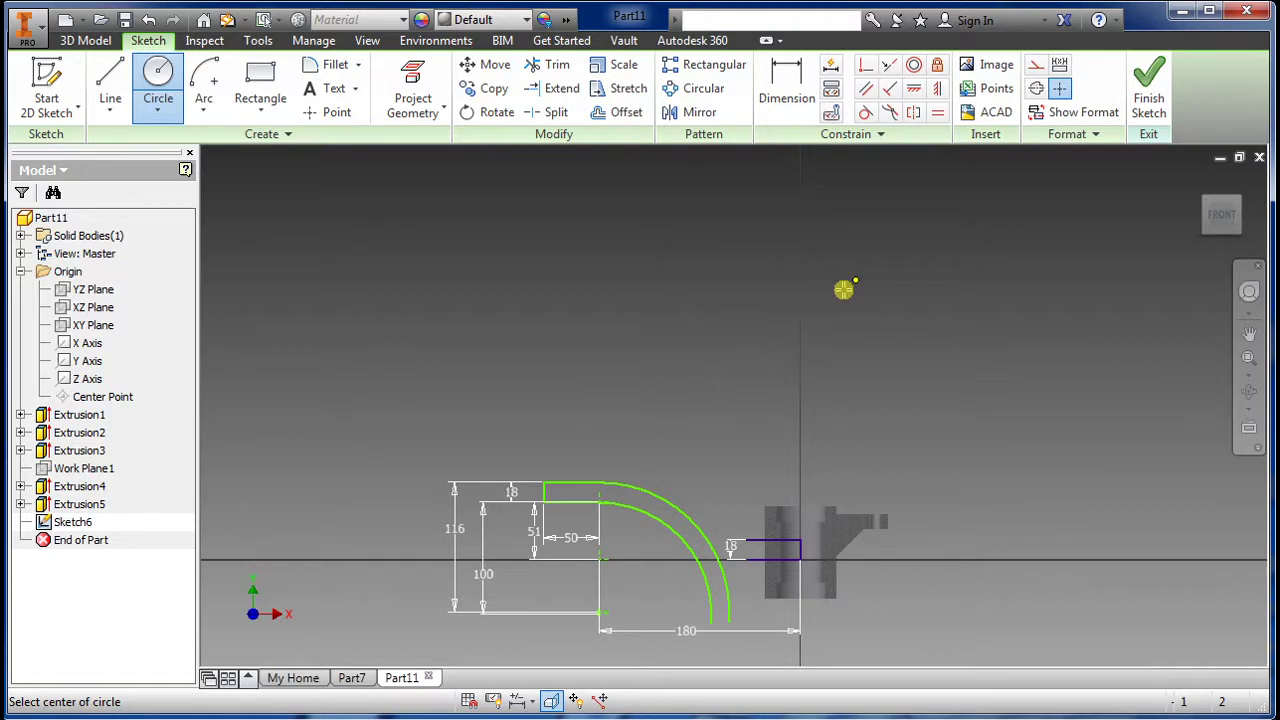
pyautogui.press('Escape')
# Step: Make the 200 mm circle tangent to the handle's outer arc and to the upper horizontal line at the hub
pyautogui.click(866, 113)
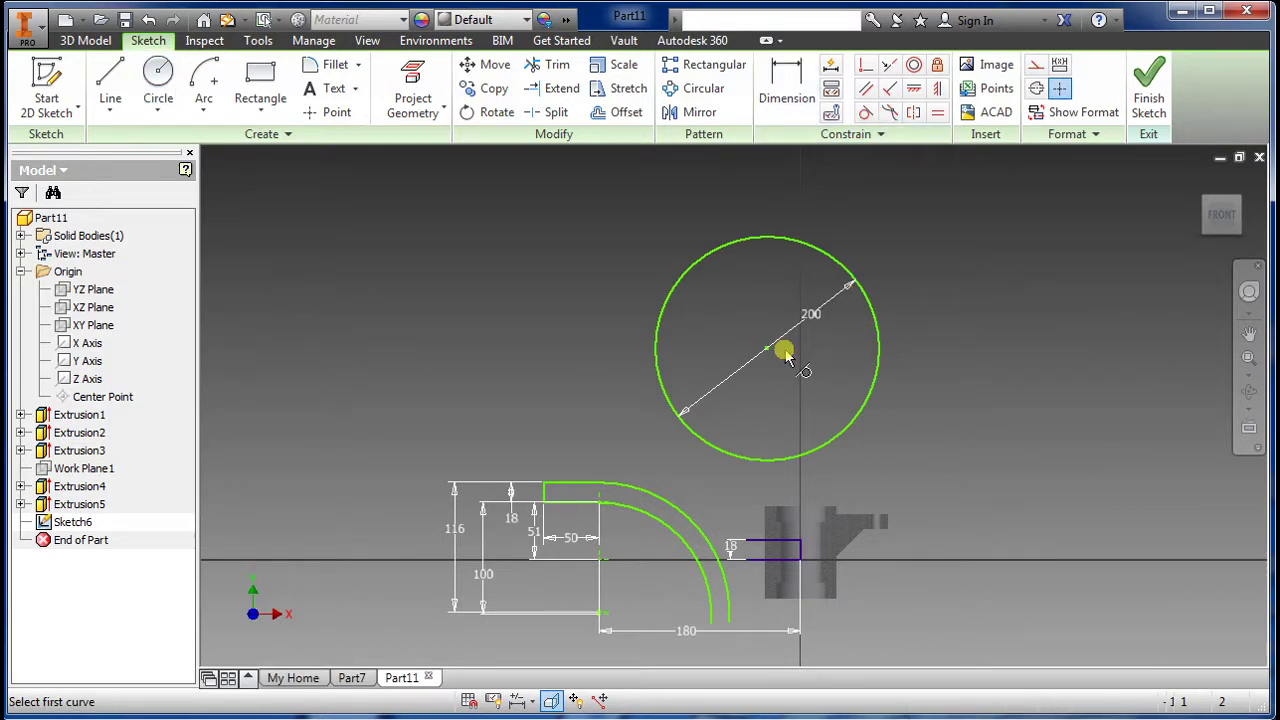
pyautogui.scroll(3, 694, 528)
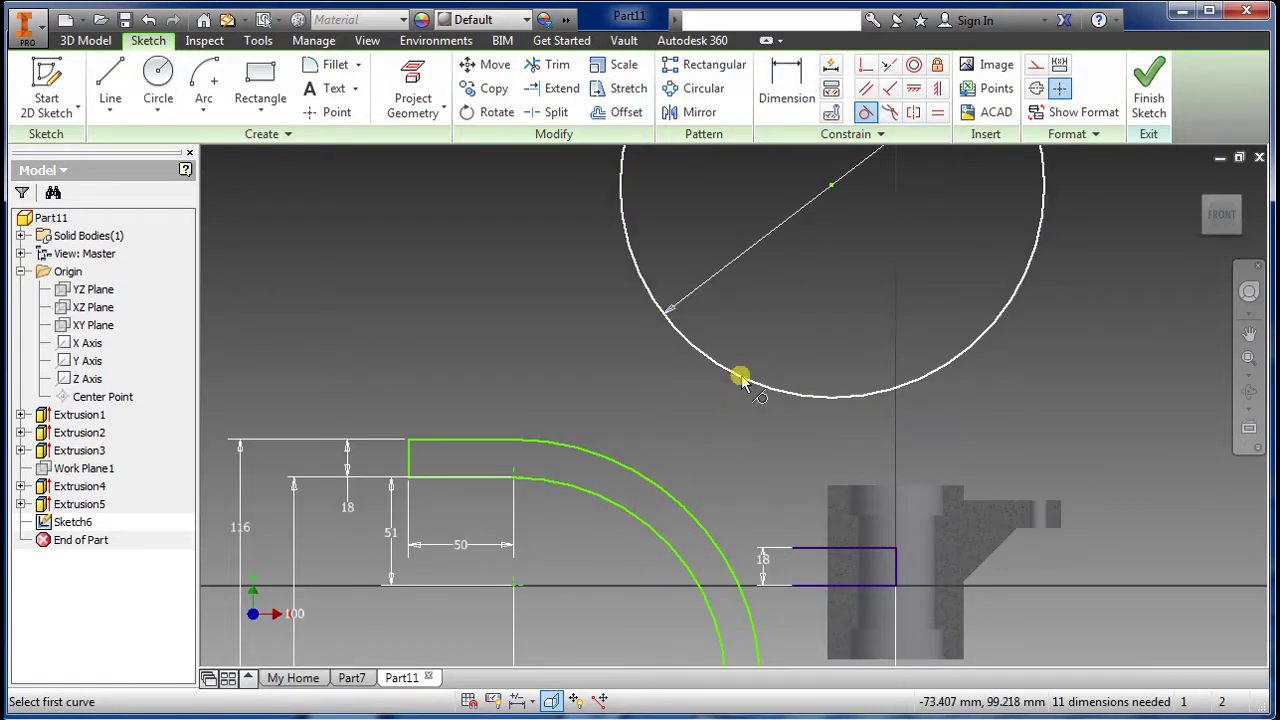
pyautogui.click(652, 485)
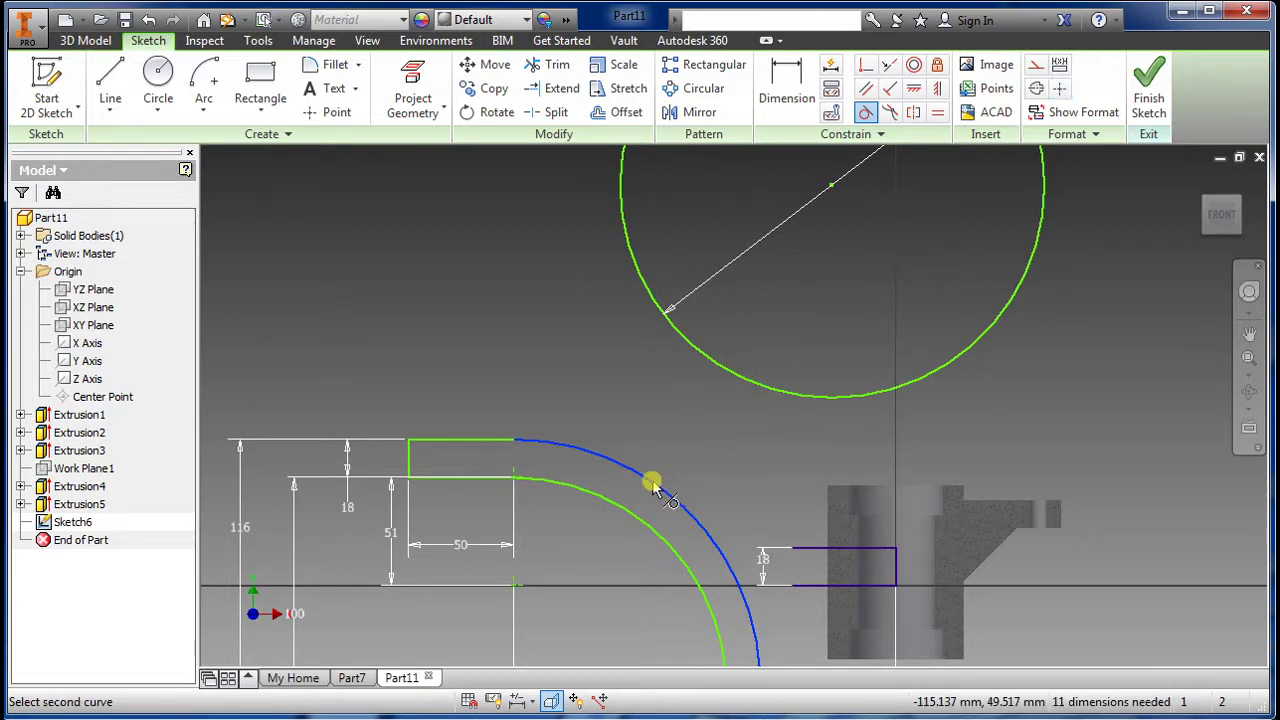
pyautogui.click(729, 369)
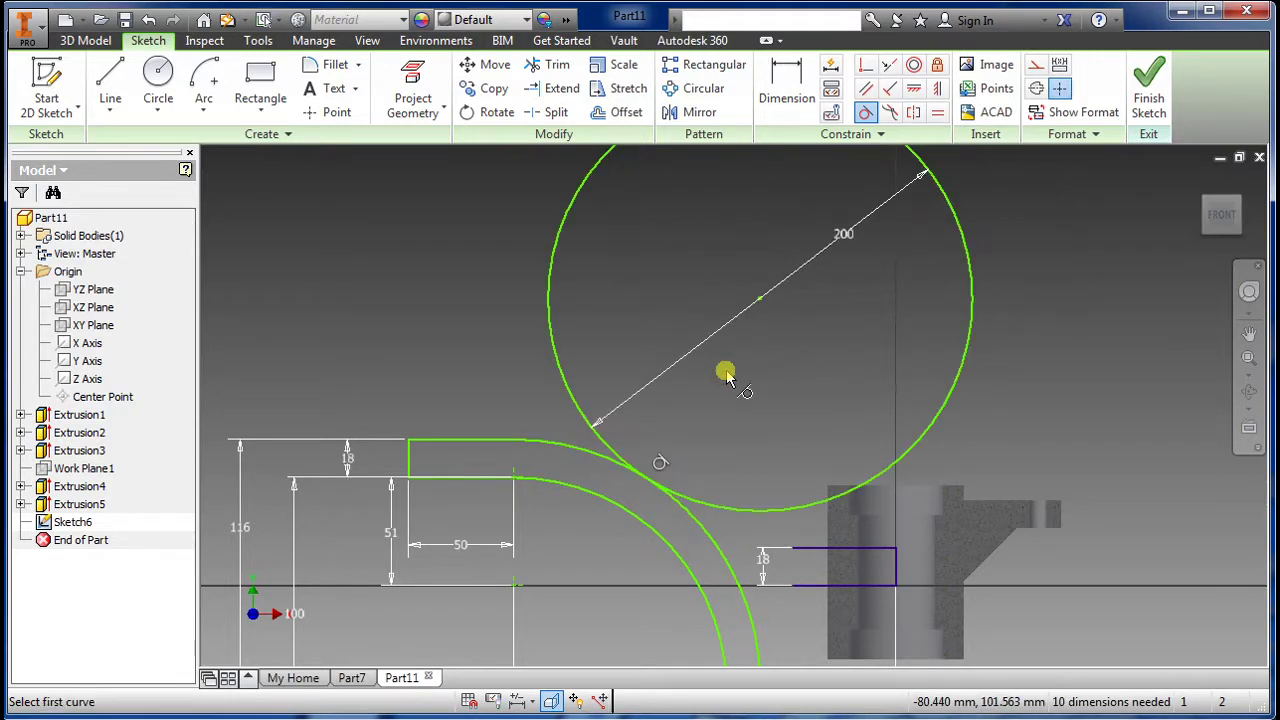
pyautogui.click(794, 508)
pyautogui.click(806, 548)
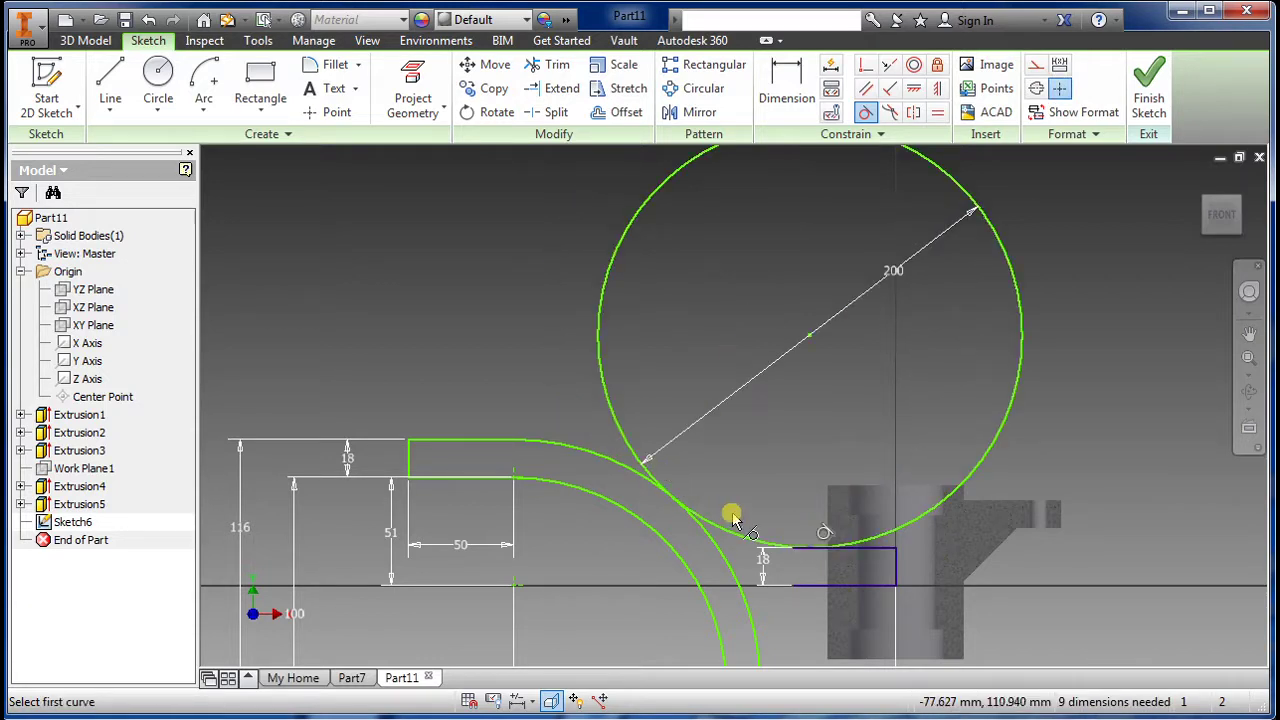
# Step: Draw a second circle 232 mm in diameter, centered near the middle of the 200 mm circle
pyautogui.scroll(-4, 683, 486)
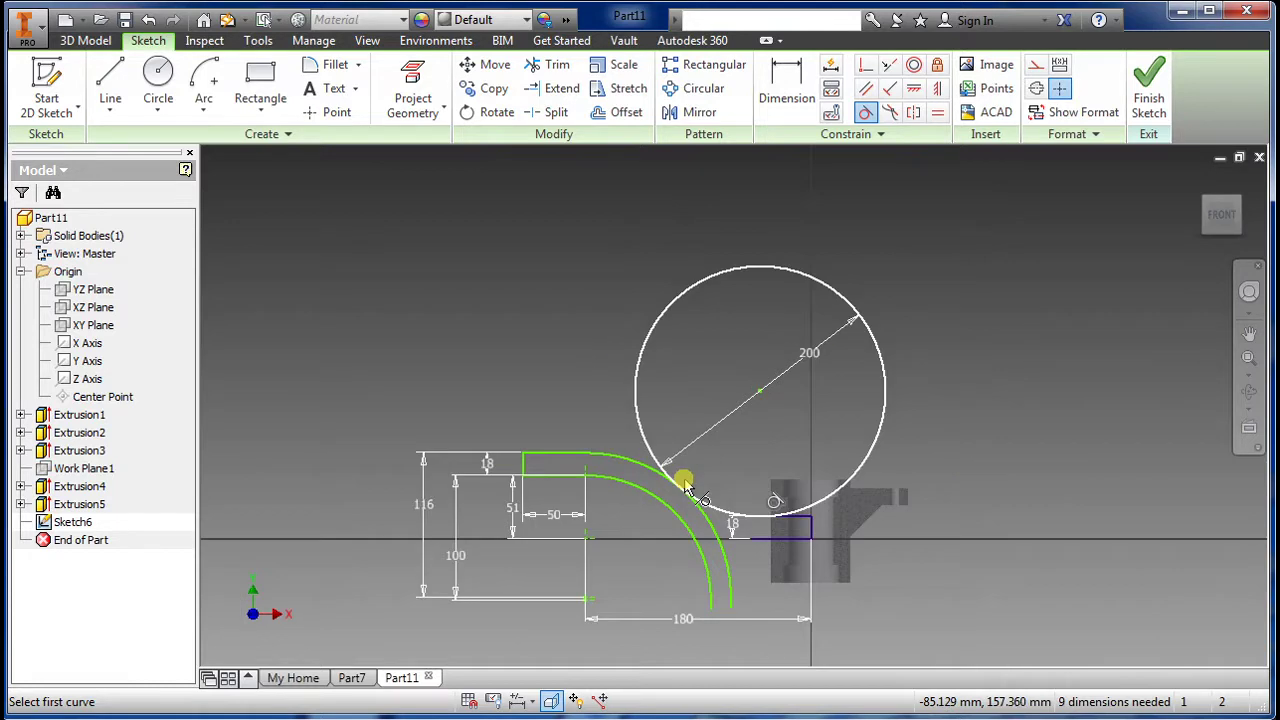
pyautogui.click(157, 85)
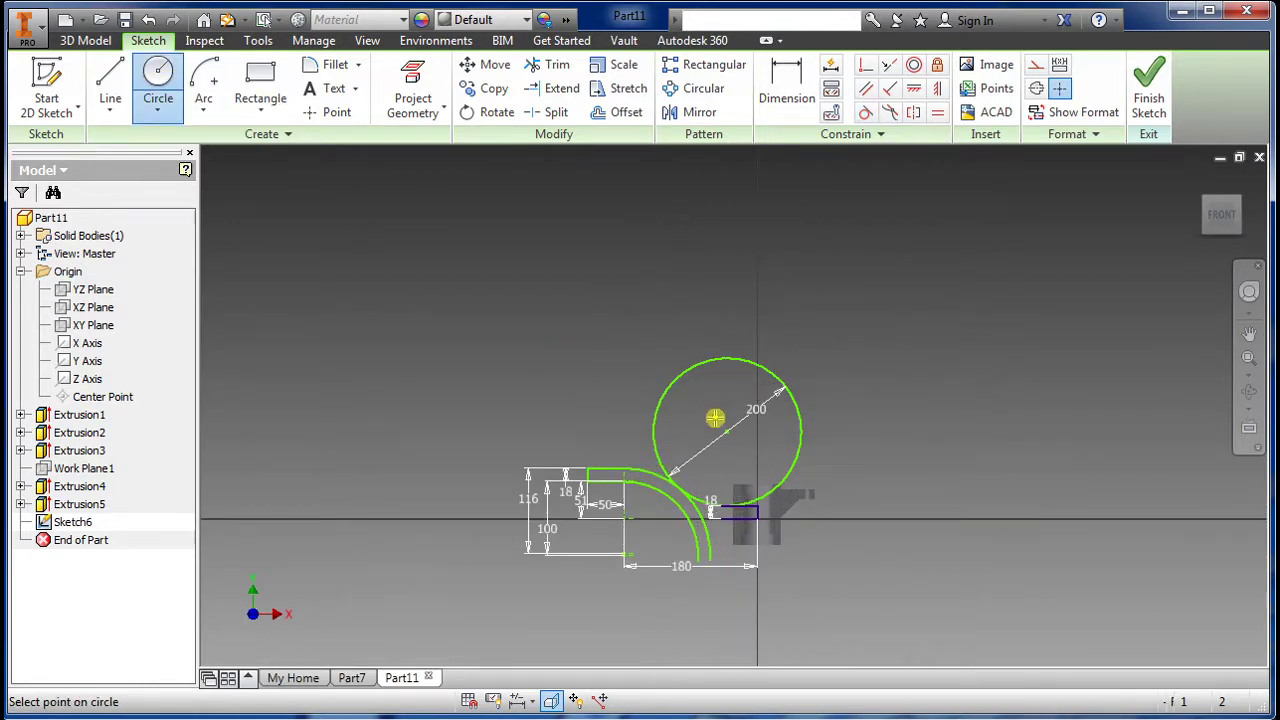
pyautogui.click(715, 418)
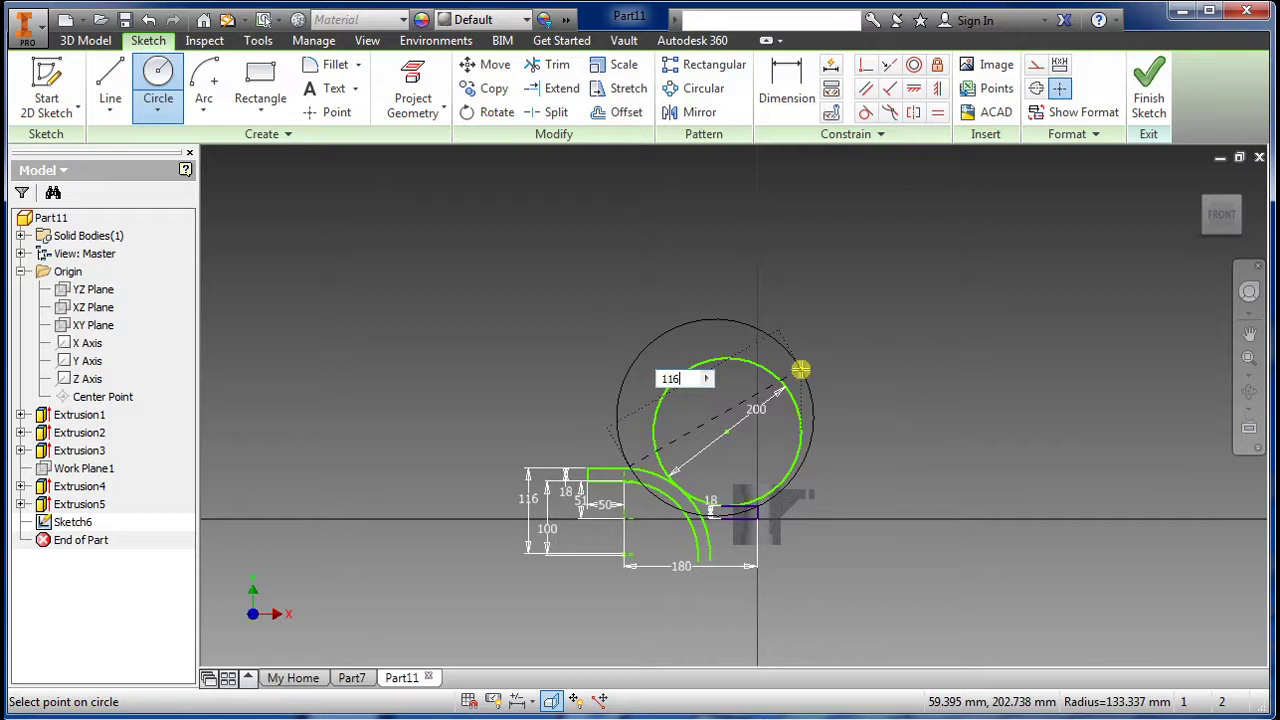
pyautogui.press('Return')
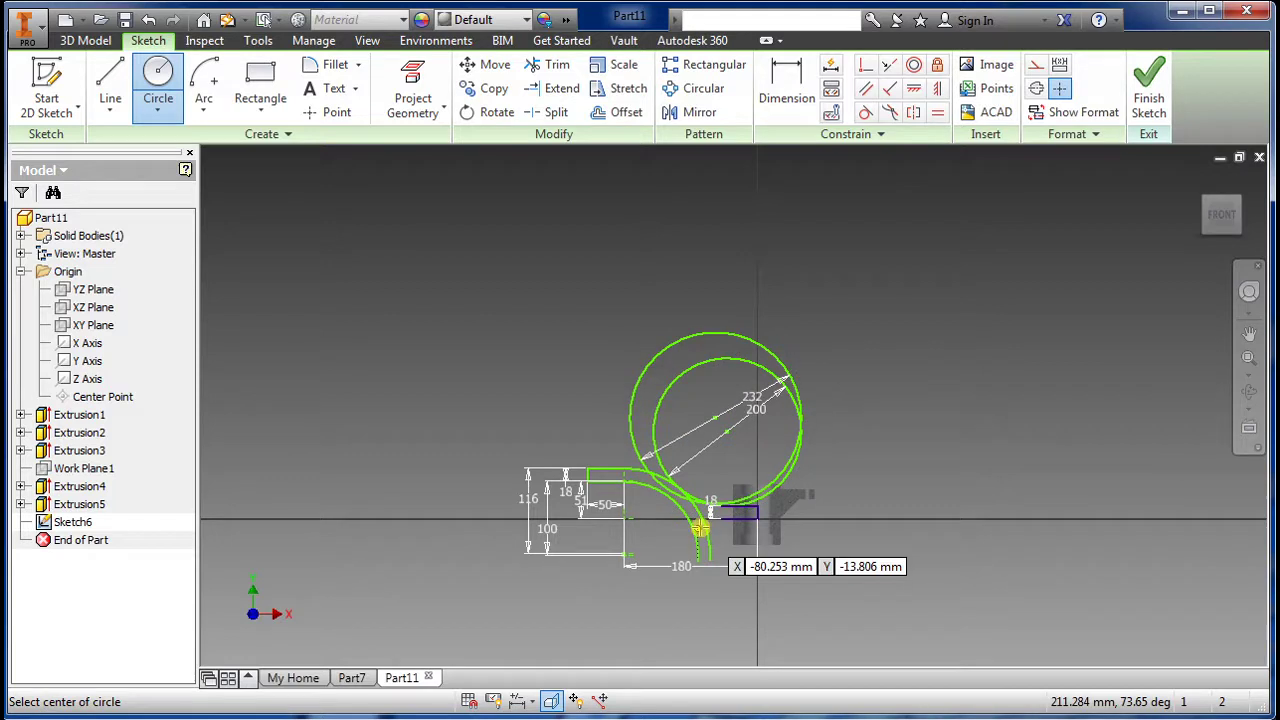
pyautogui.scroll(4, 700, 512)
pyautogui.press('Escape')
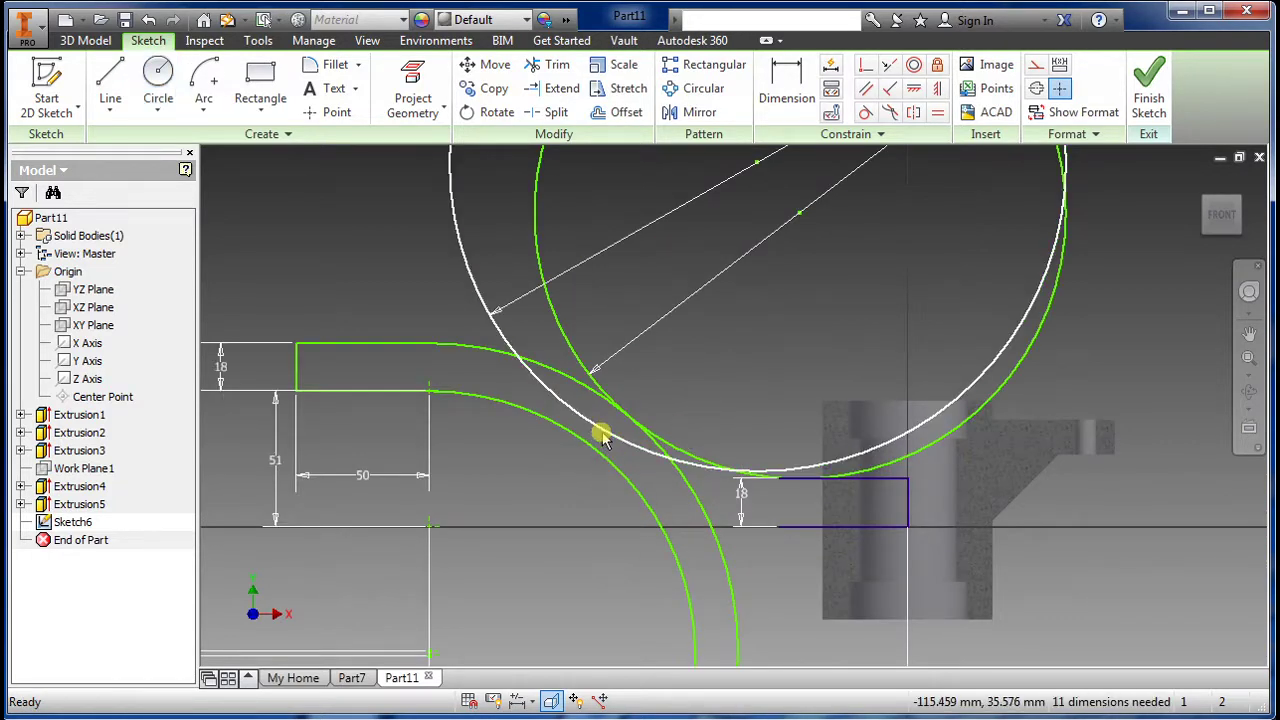
# Step: Make the 232 mm circle tangent to the handle's inner arc and to the lower horizontal line at the hub
pyautogui.scroll(-3, 666, 451)
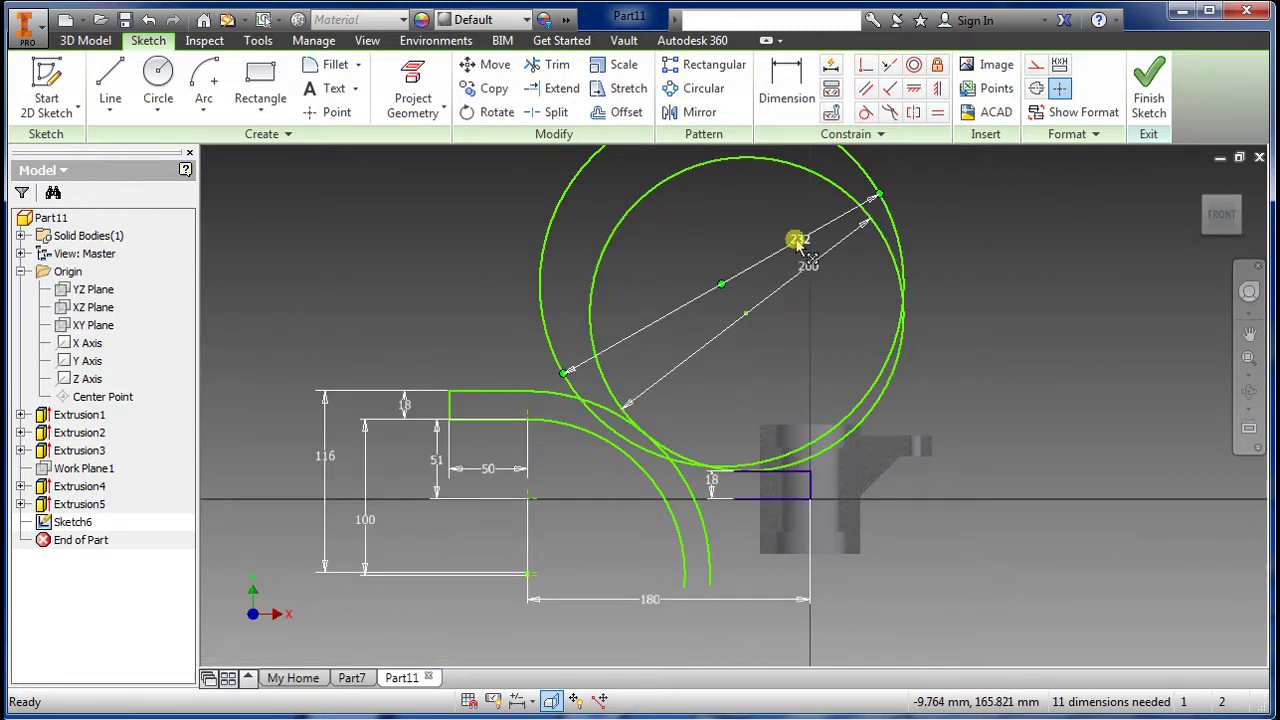
pyautogui.click(865, 112)
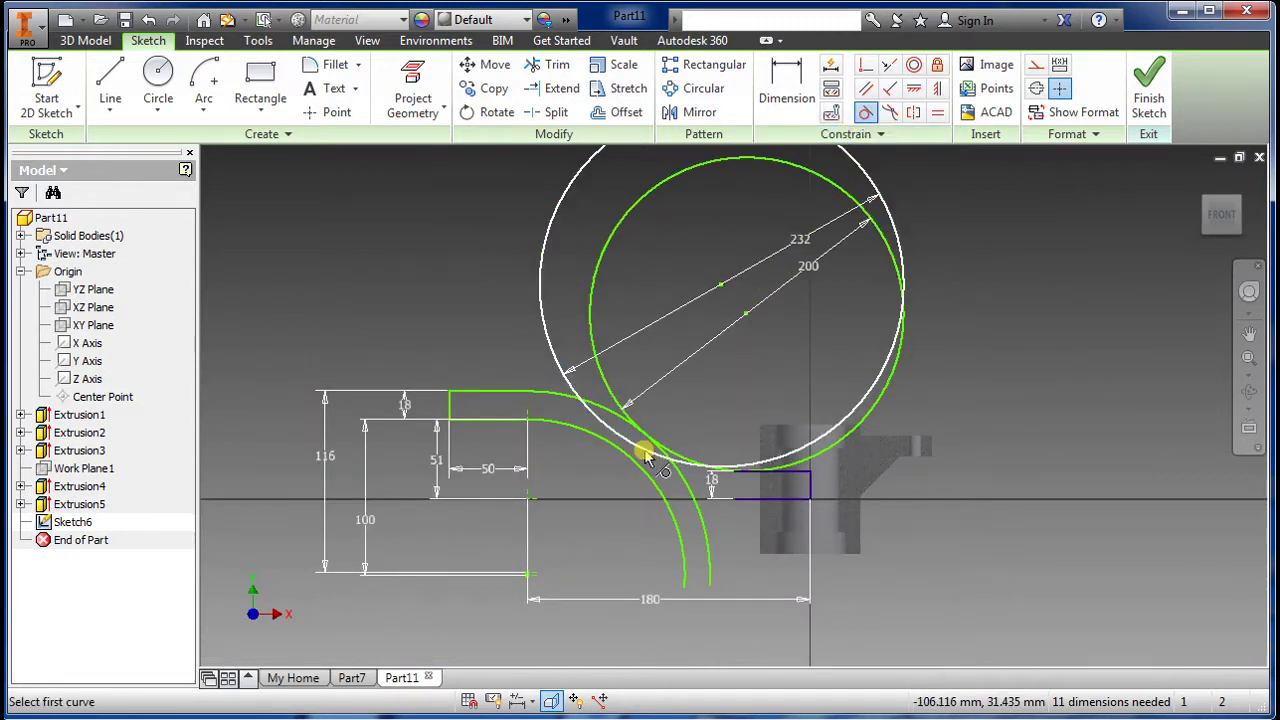
pyautogui.scroll(3, 648, 455)
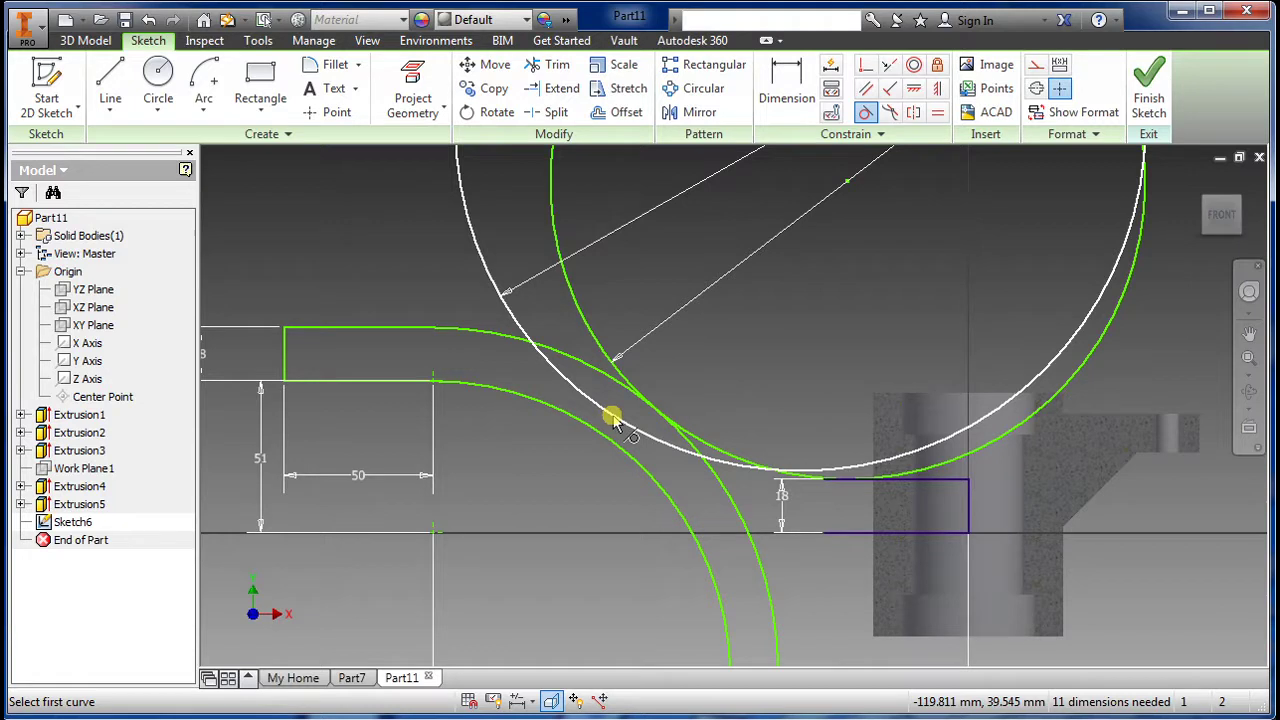
pyautogui.click(613, 418)
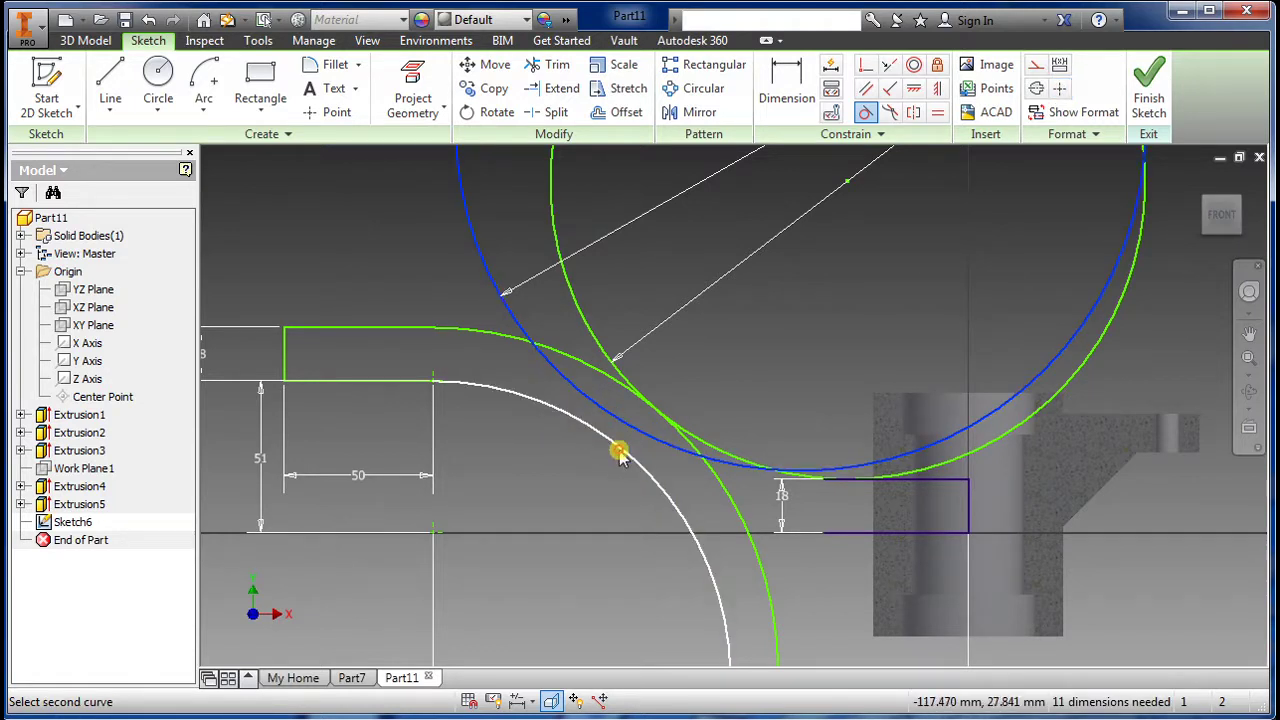
pyautogui.click(620, 453)
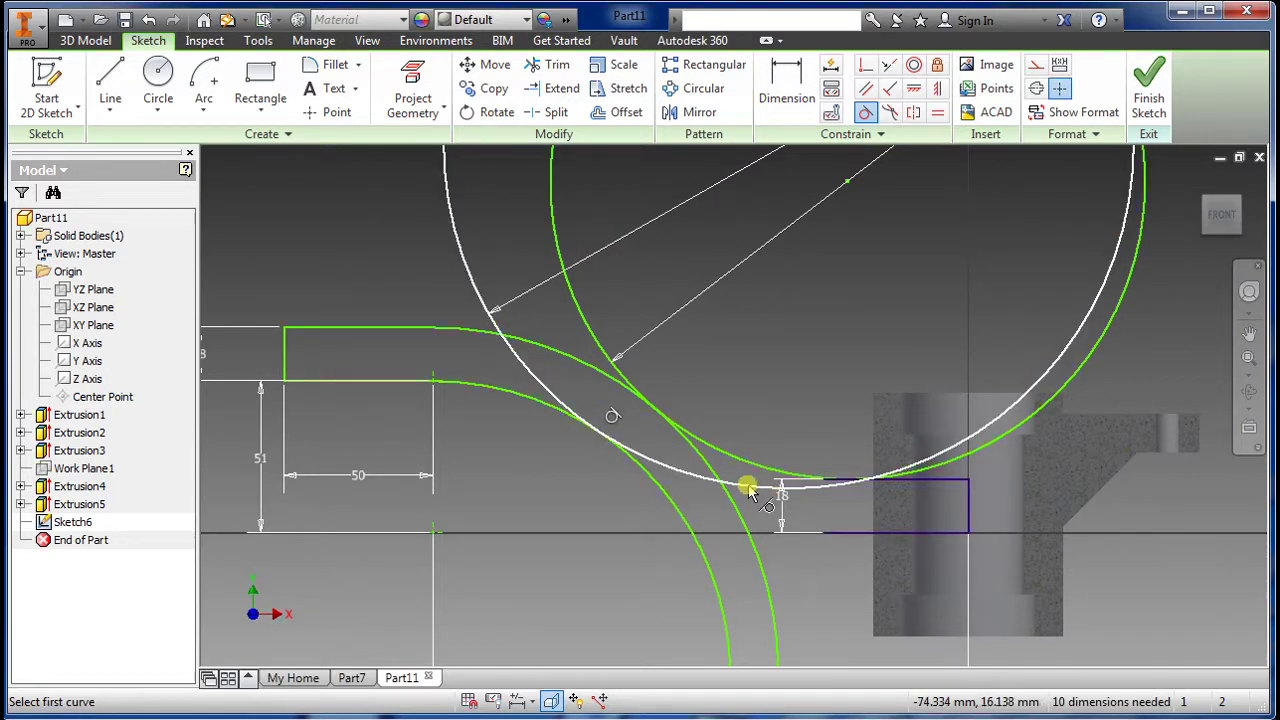
pyautogui.click(748, 490)
pyautogui.click(851, 532)
# Step: Trim away the upper portions of the 200 mm and 232 mm circles above the handle profile
pyautogui.scroll(-2, 846, 590)
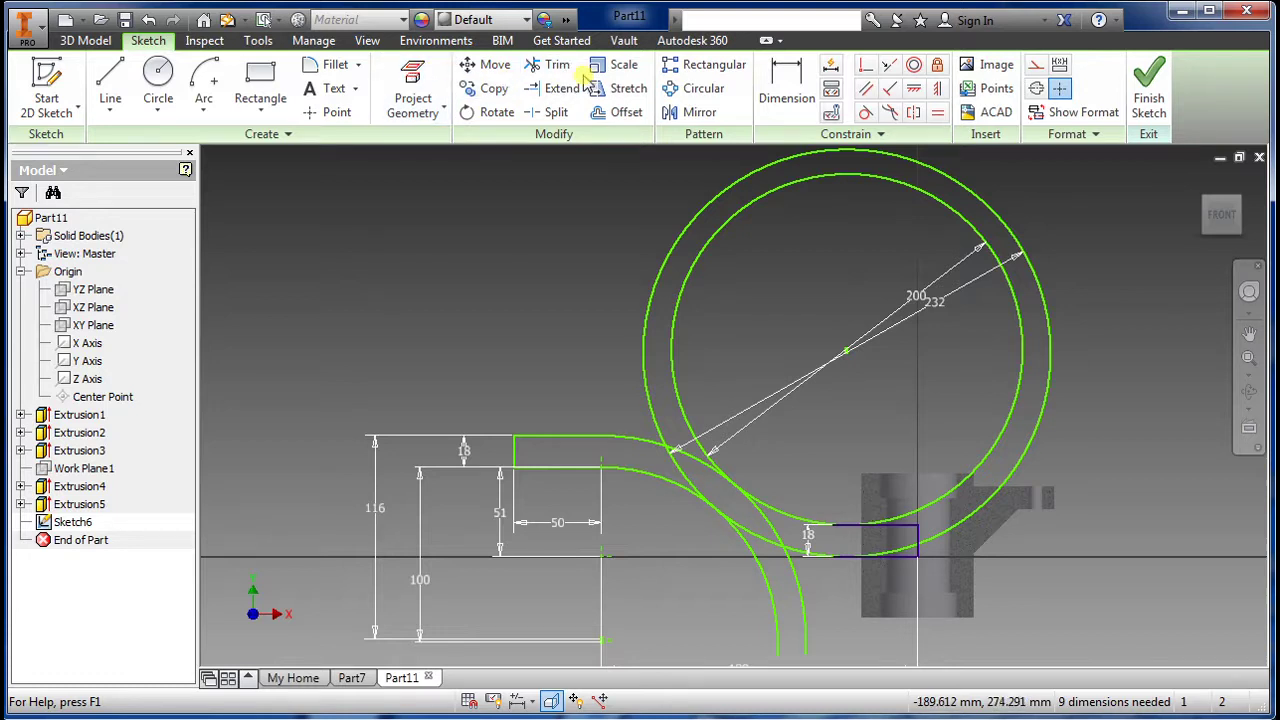
pyautogui.click(550, 64)
pyautogui.click(1037, 423)
pyautogui.click(1017, 409)
pyautogui.click(1000, 414)
# Step: Trim the overhanging ends of the hub lines and the surplus arc tails beyond the tangent points, and finish the sketch
pyautogui.scroll(3, 866, 565)
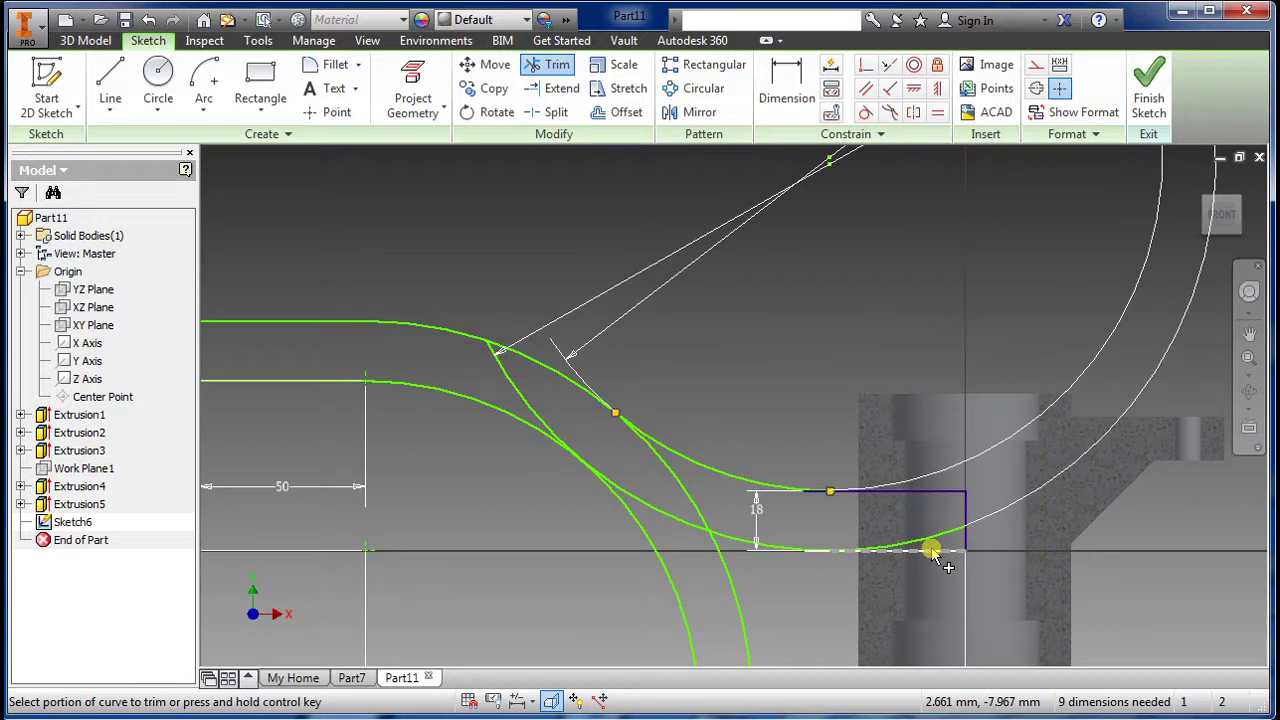
pyautogui.scroll(2, 629, 549)
pyautogui.scroll(2, 792, 533)
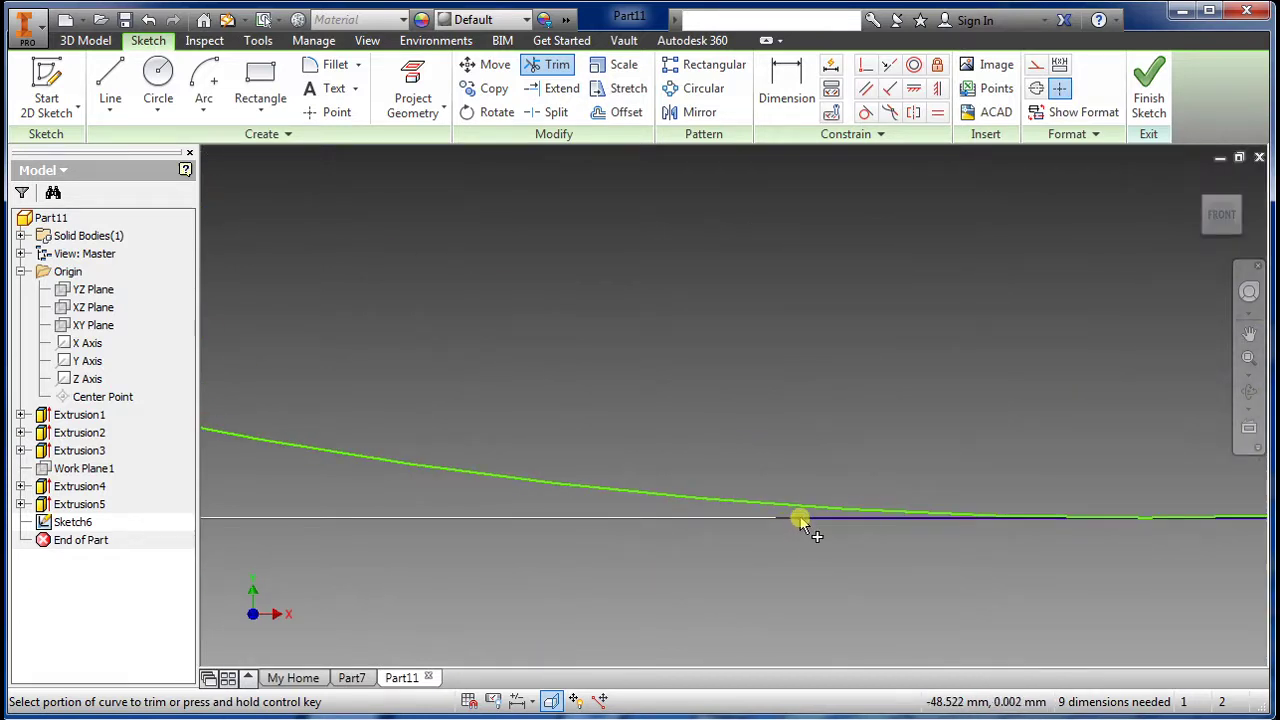
pyautogui.scroll(-3, 814, 554)
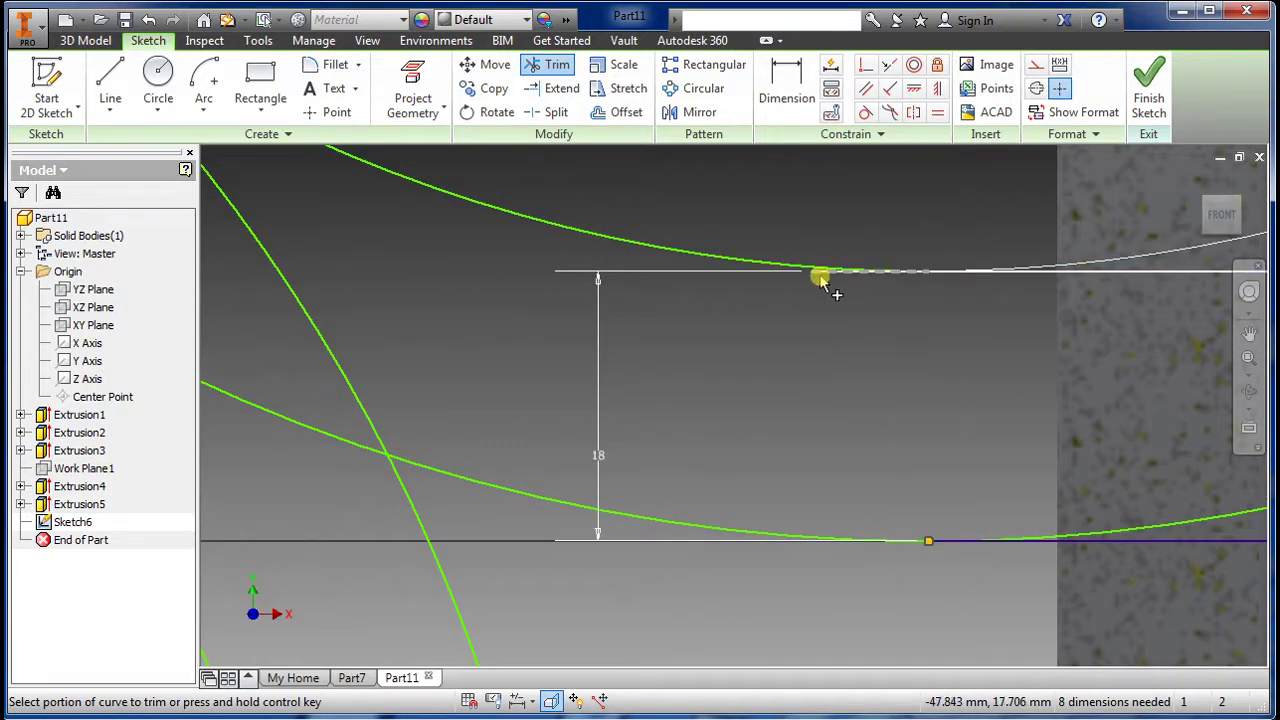
pyautogui.scroll(-4, 823, 411)
pyautogui.click(670, 407)
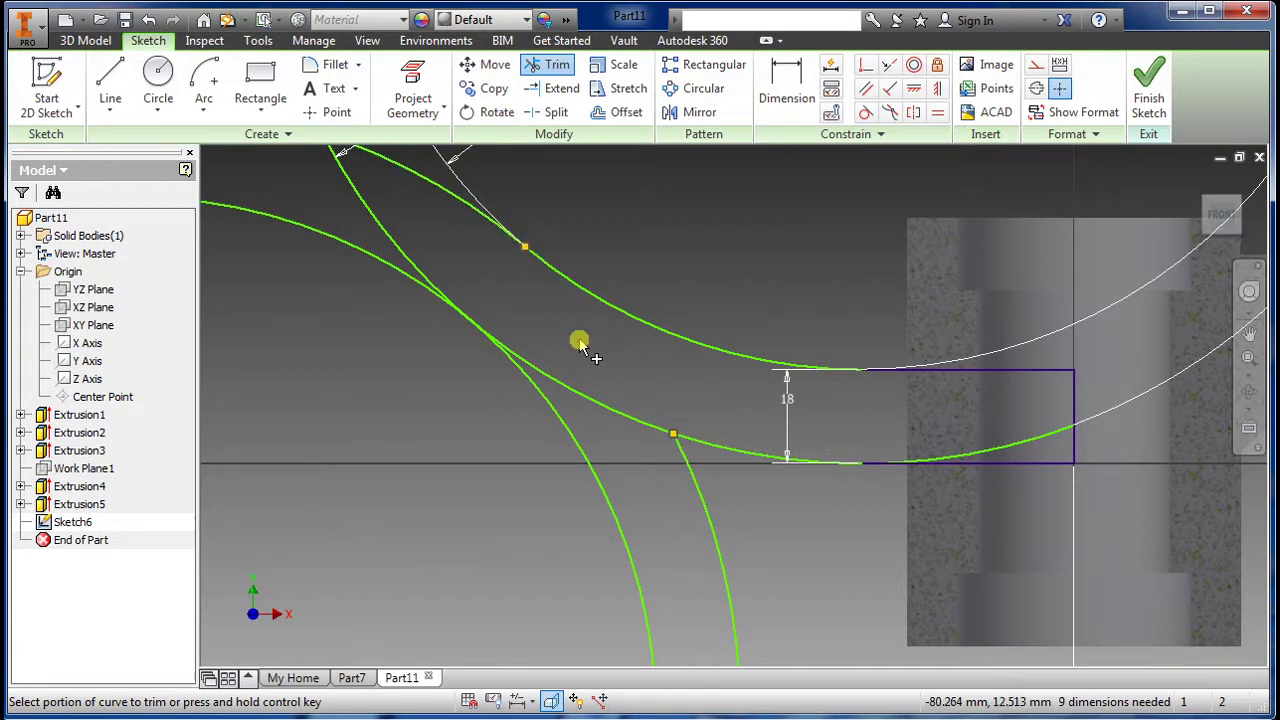
pyautogui.scroll(3, 700, 520)
pyautogui.scroll(-4, 700, 517)
pyautogui.click(710, 540)
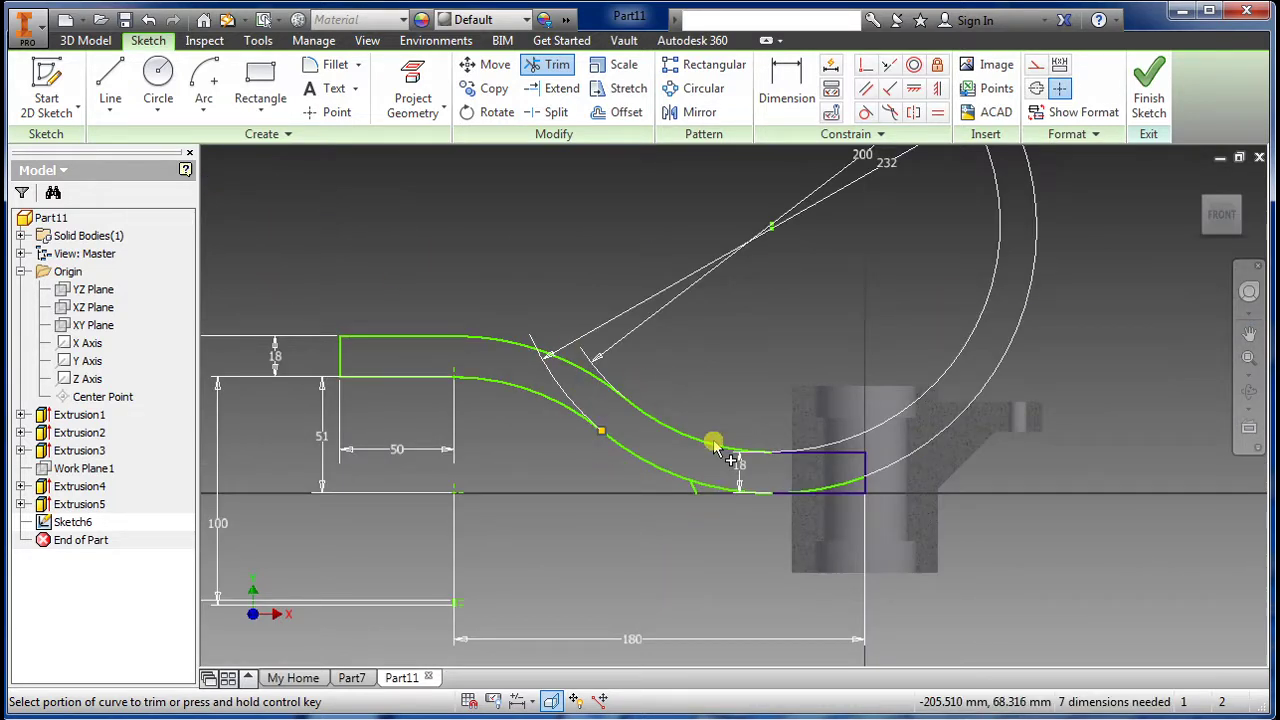
pyautogui.click(1150, 90)
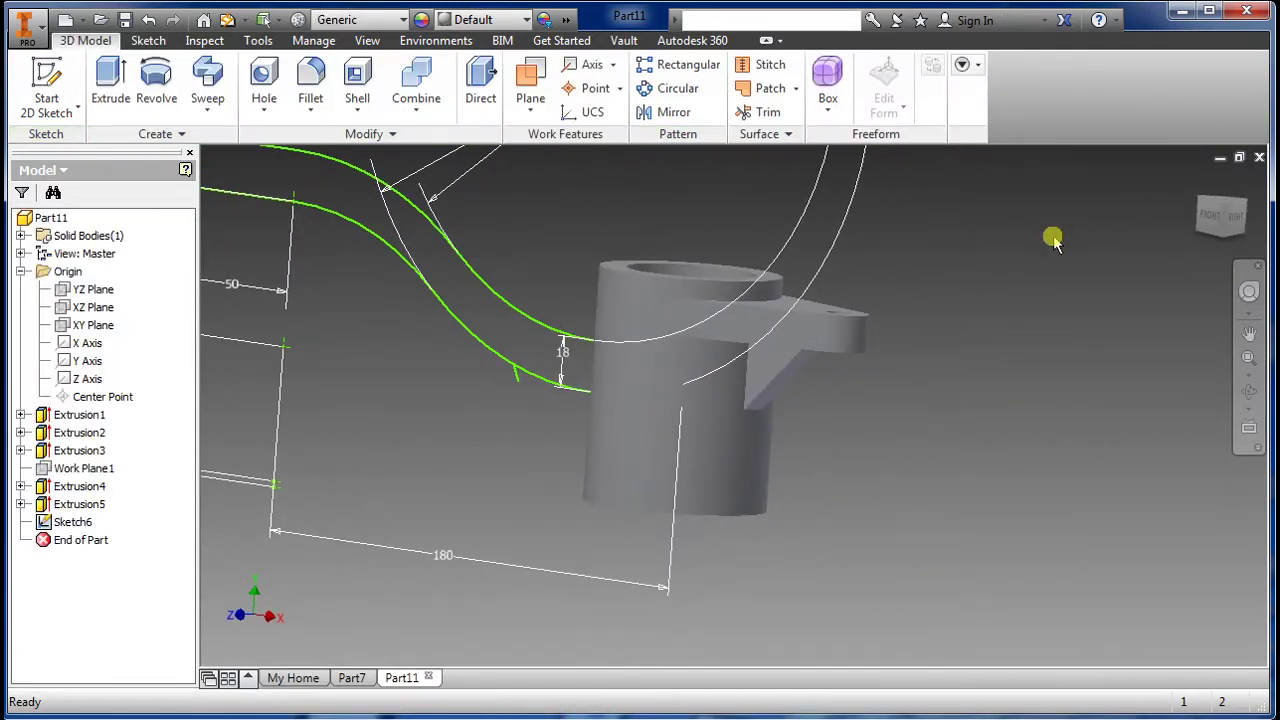
# Step: Reopen the handle sketch, trim the leftover stub below the lower curve and the arc piece inside the hub, and finish the sketch
pyautogui.click(75, 521)
pyautogui.rightClick(75, 521)
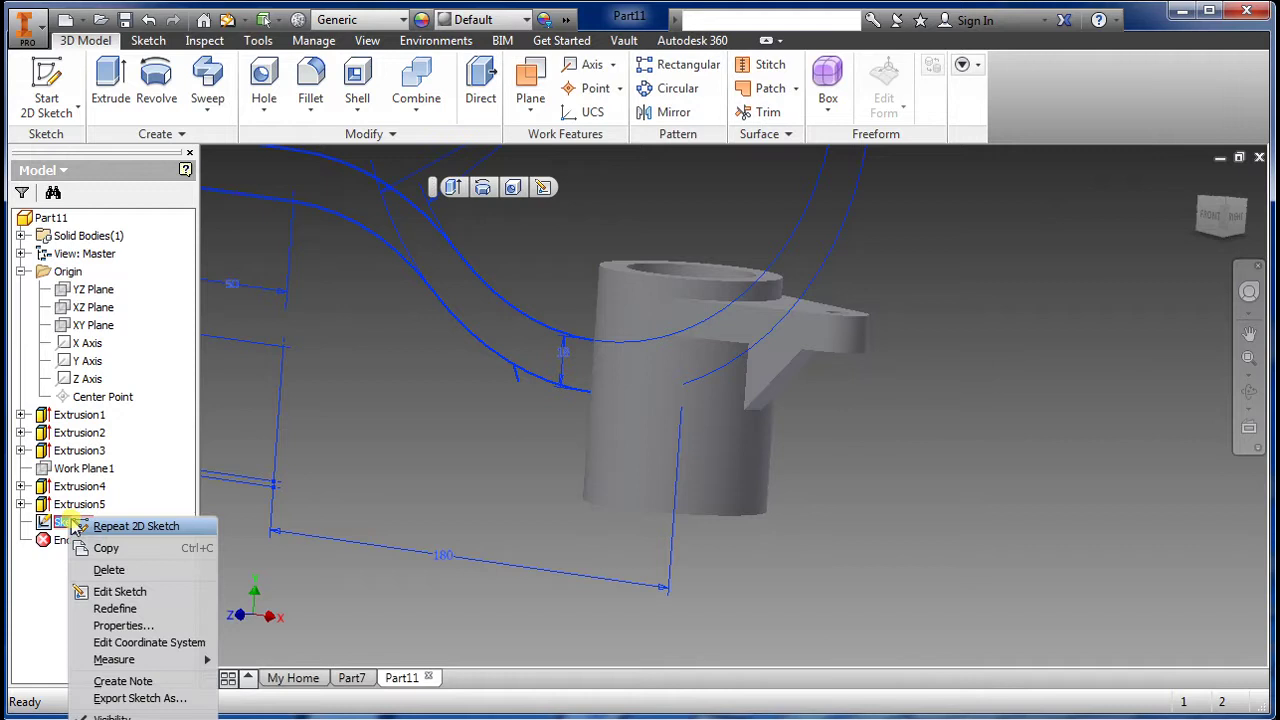
pyautogui.click(147, 594)
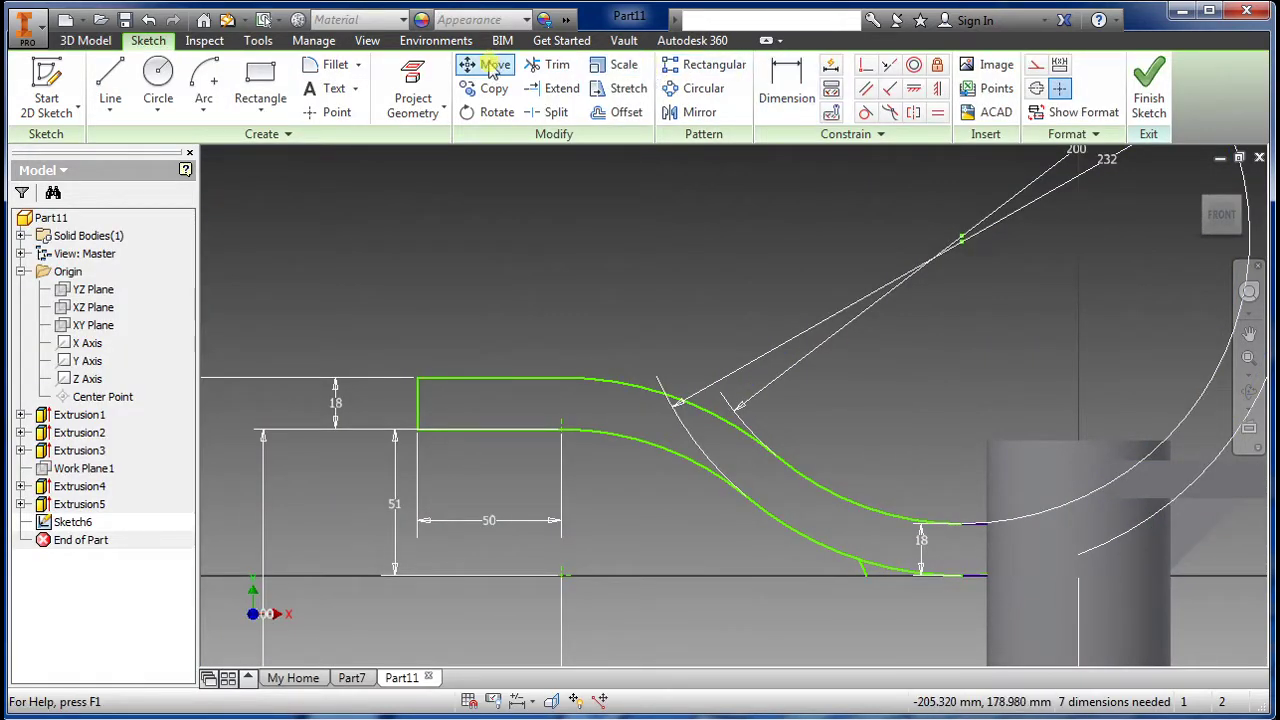
pyautogui.click(550, 64)
pyautogui.click(866, 568)
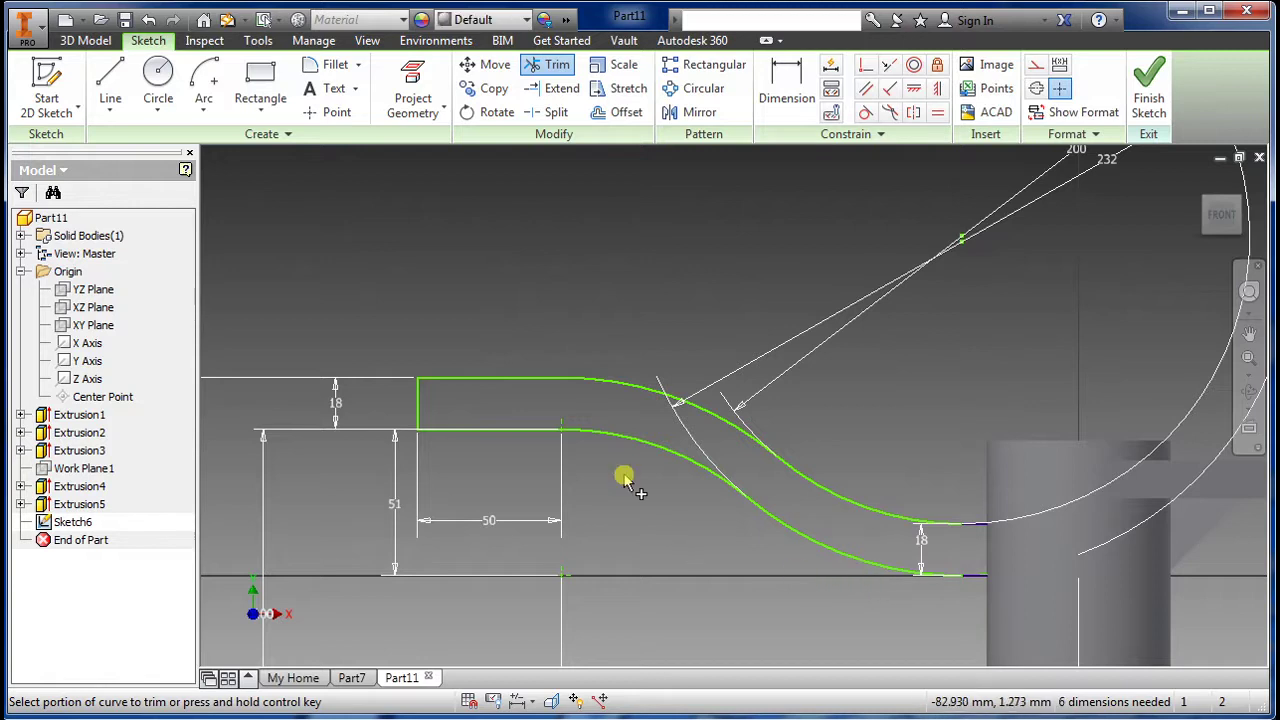
pyautogui.click(1081, 557)
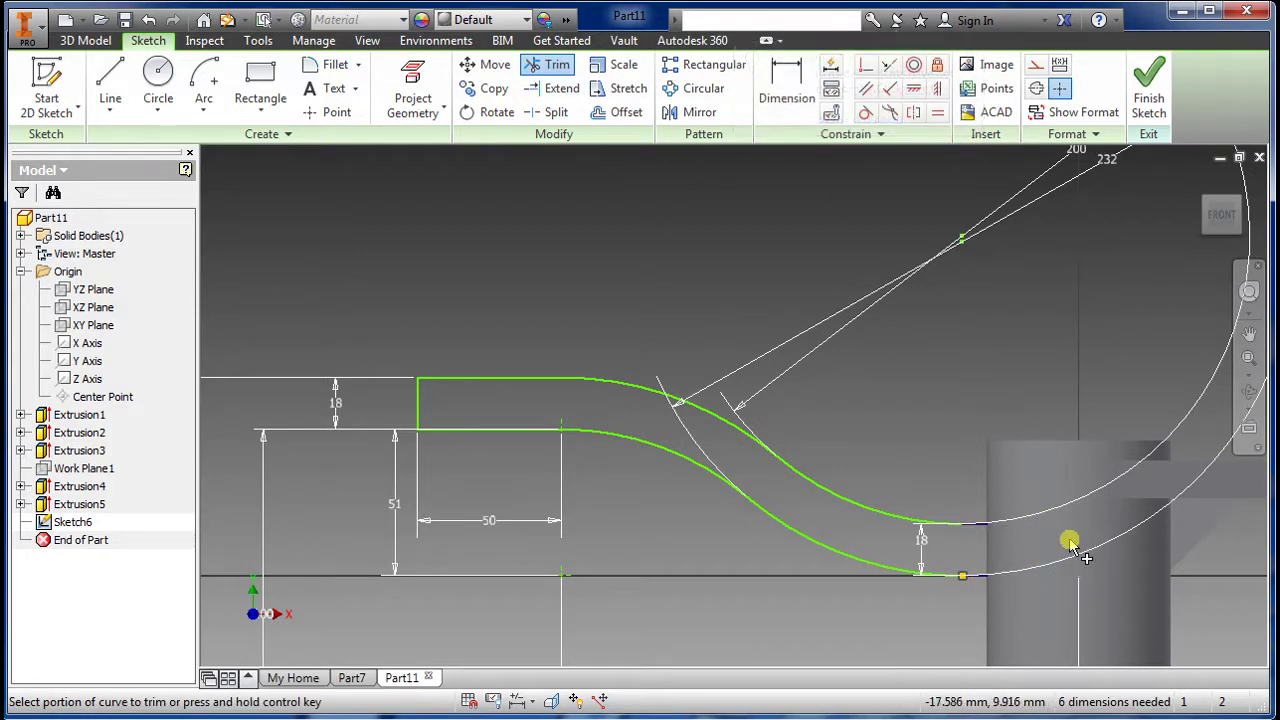
pyautogui.click(1148, 90)
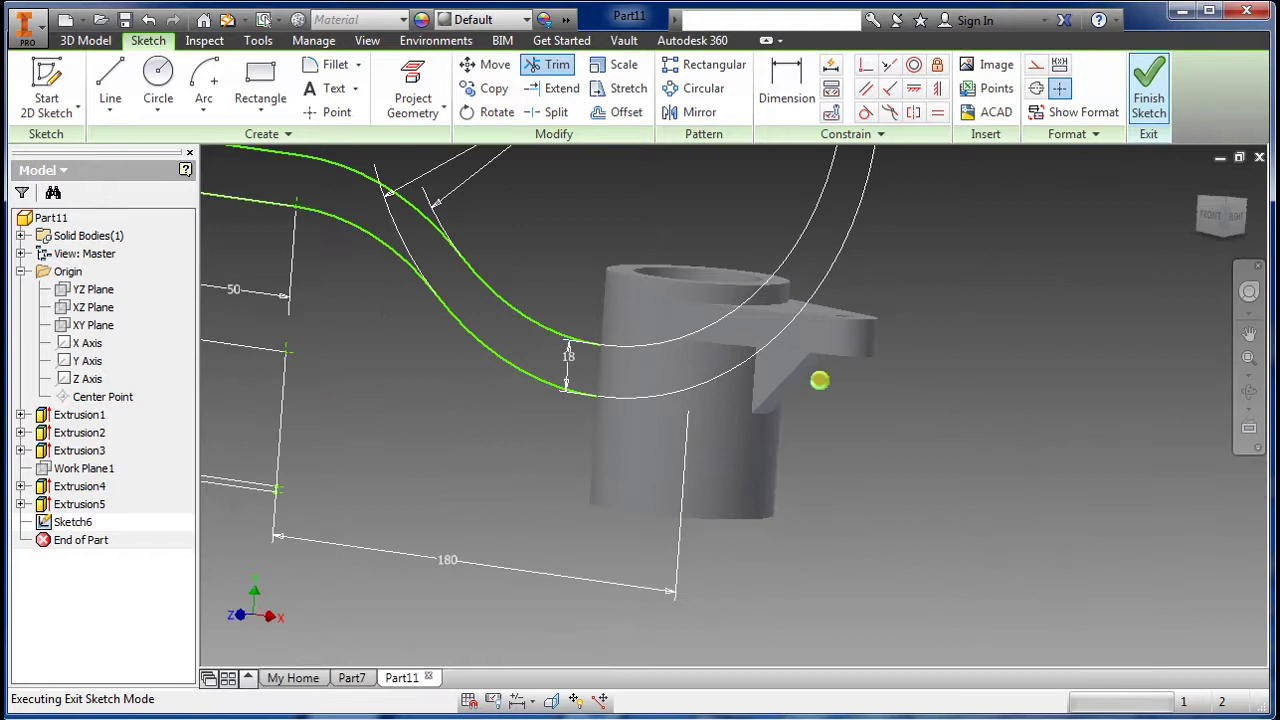
# Step: Extrude the closed handle profile symmetrically by 64 mm, joined to the hub
pyautogui.click(110, 85)
pyautogui.keyDown('shift'); pyautogui.moveTo(597, 448); pyautogui.dragTo(597, 457, button='middle'); pyautogui.keyUp('shift')
pyautogui.click(518, 397)
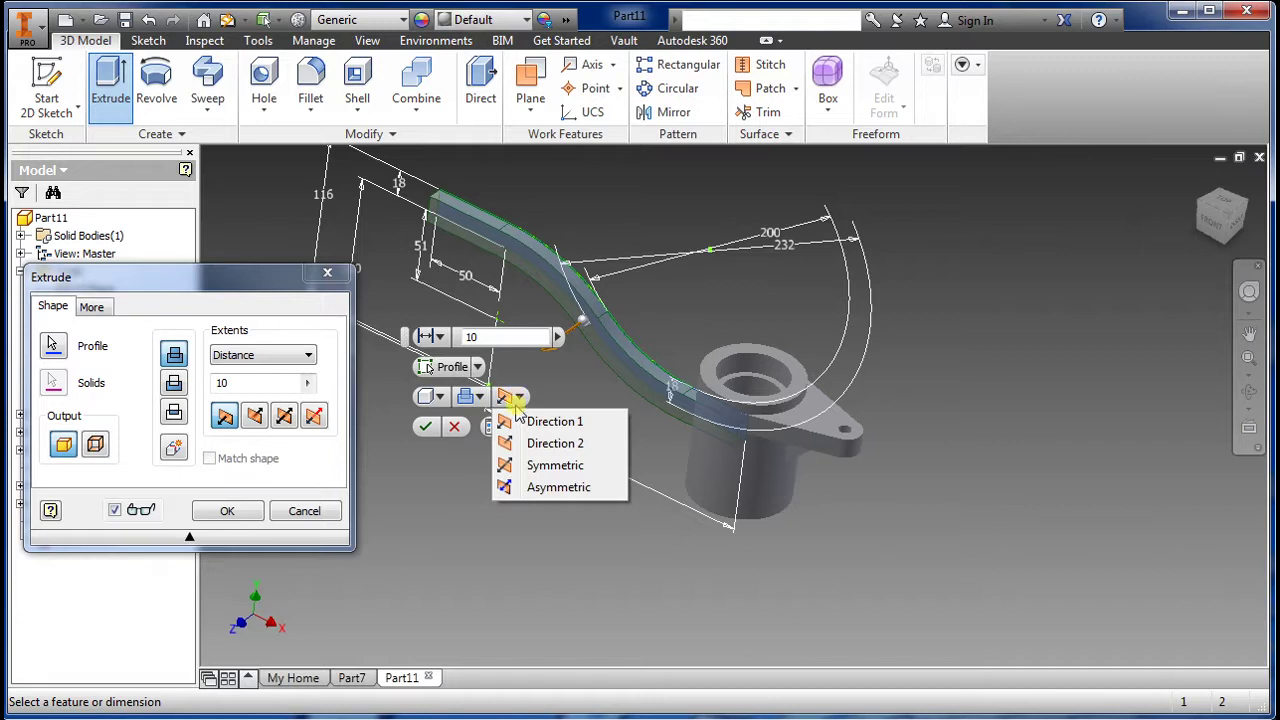
pyautogui.click(556, 466)
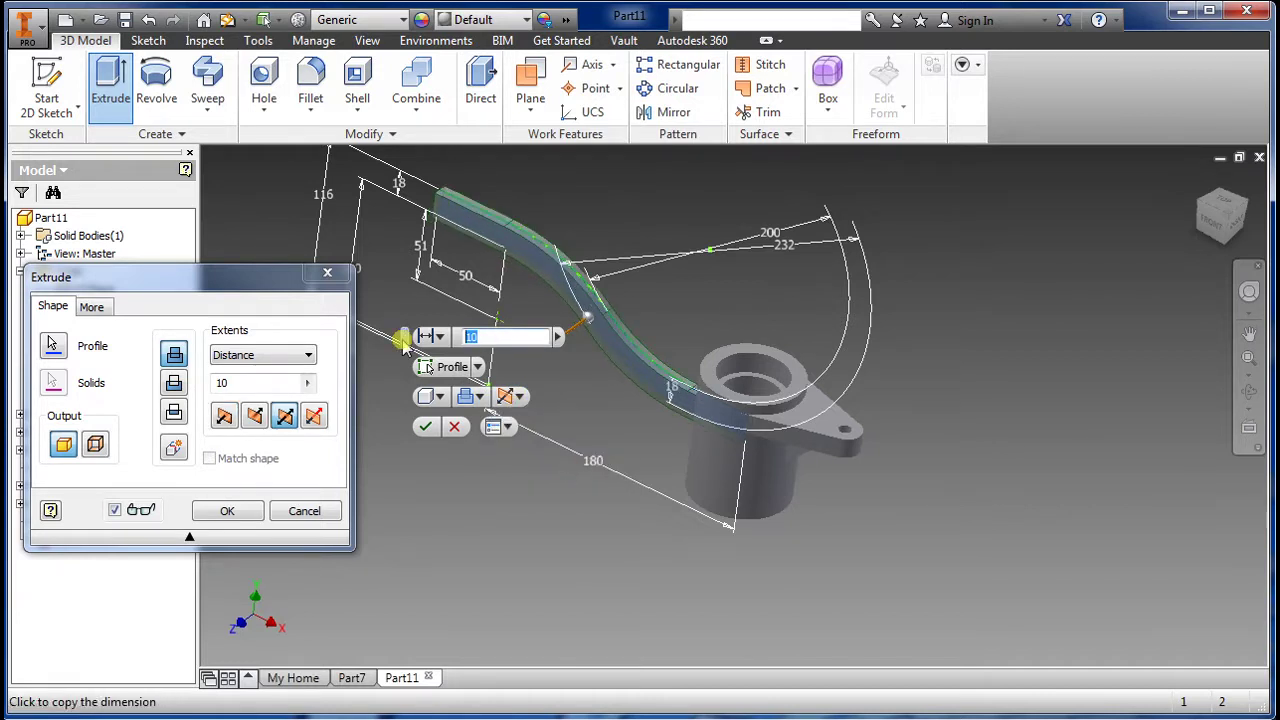
pyautogui.write('64')
pyautogui.press('Return')
# Step: Start a sketch on the half-round handle face that blocks the hub bore
pyautogui.keyDown('shift'); pyautogui.moveTo(603, 479); pyautogui.dragTo(742, 415, button='middle'); pyautogui.keyUp('shift')
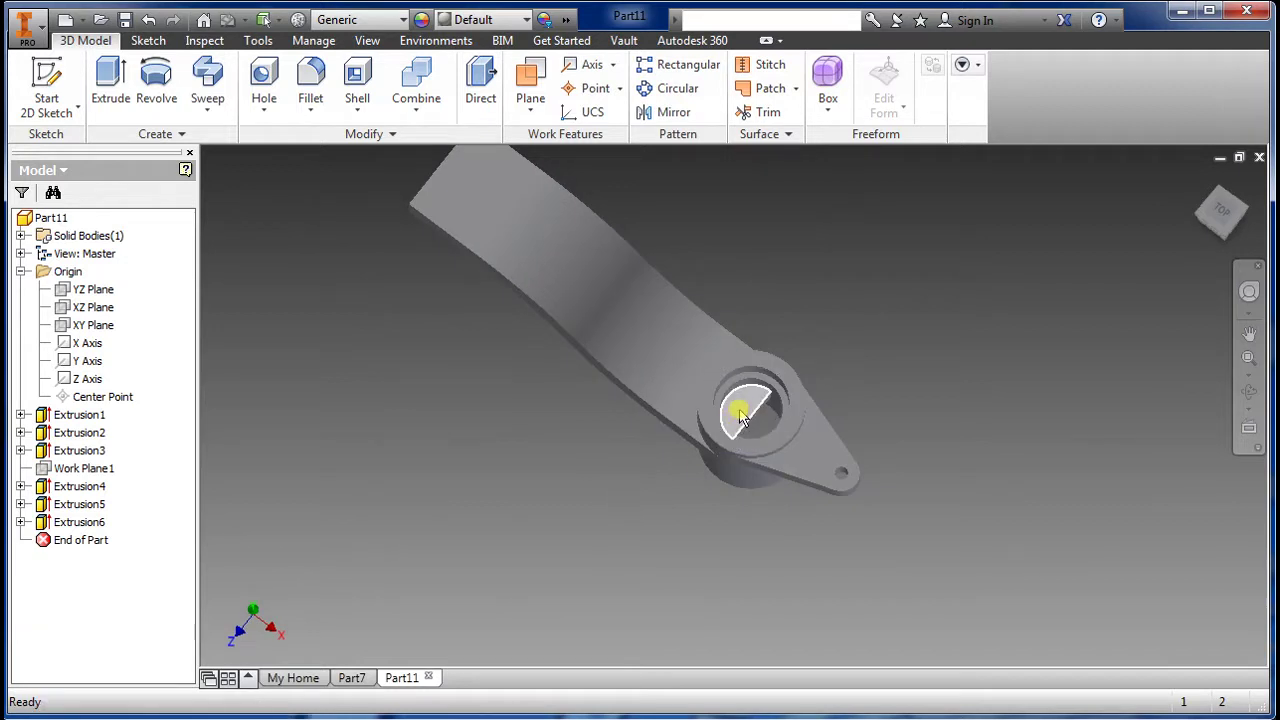
pyautogui.click(111, 85)
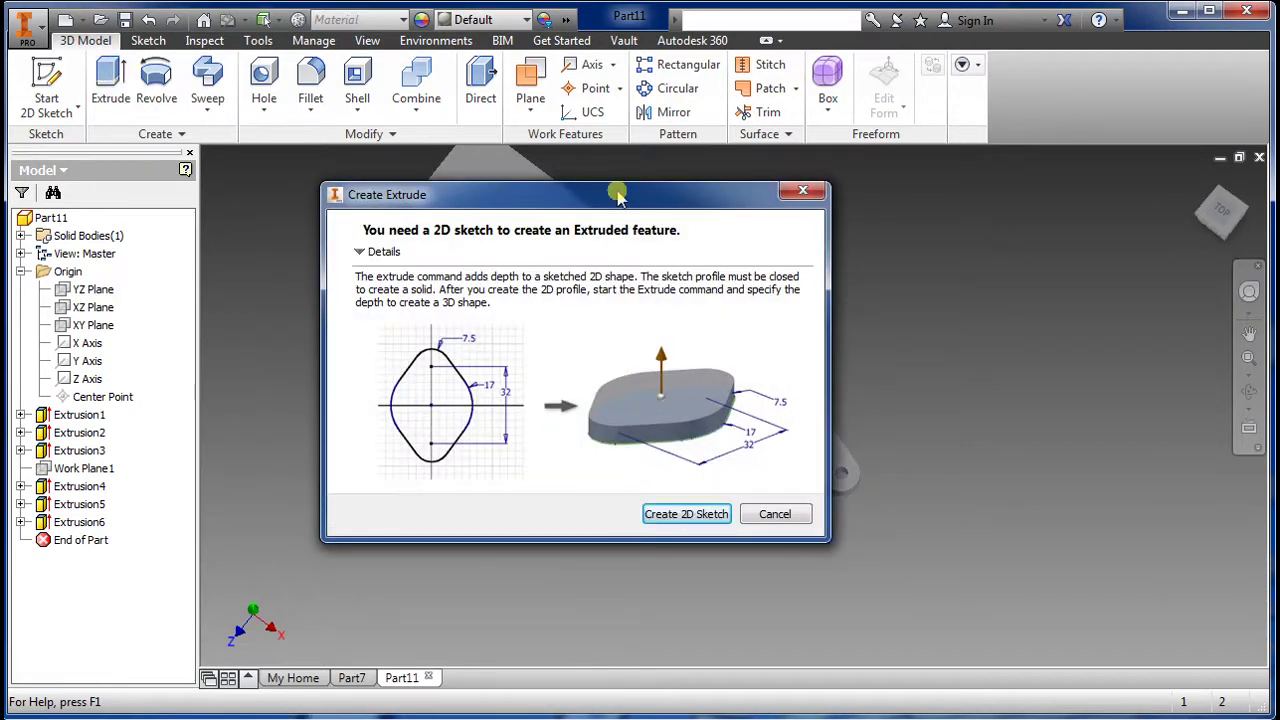
pyautogui.click(683, 515)
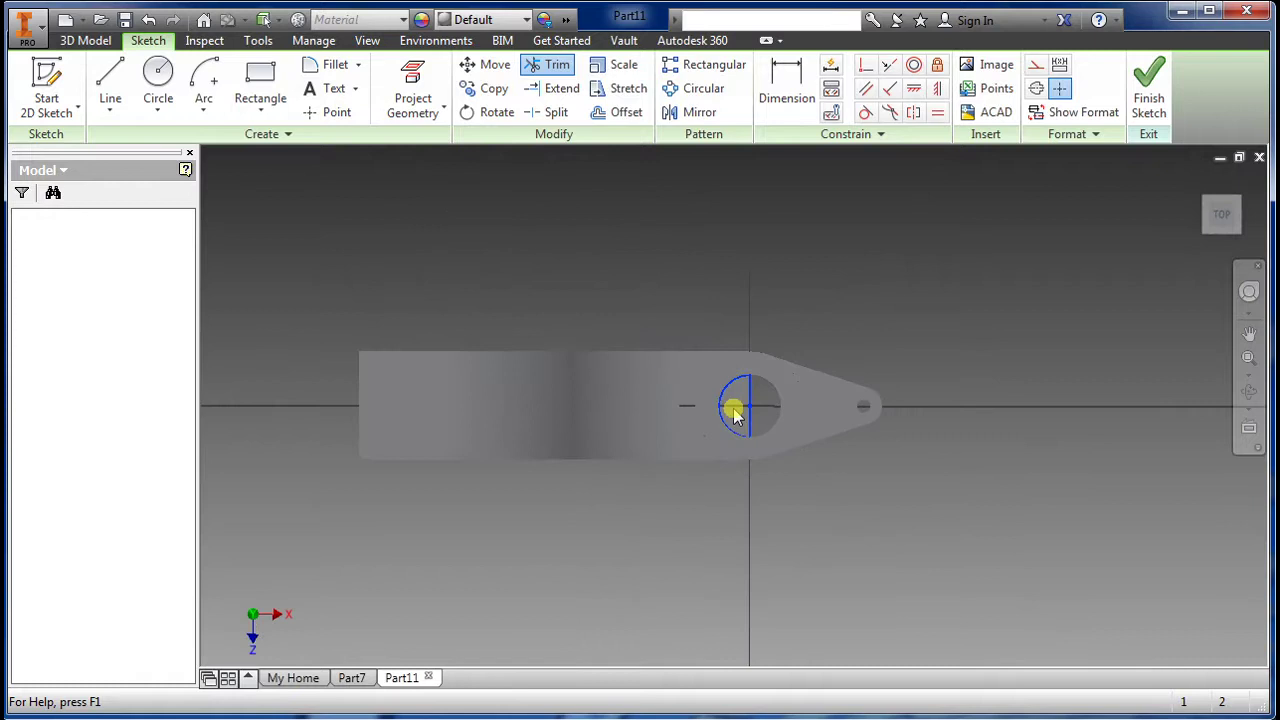
# Step: Extrude the half-round profile as a cut with extents set to All, clearing the hub bore
pyautogui.click(1166, 110)
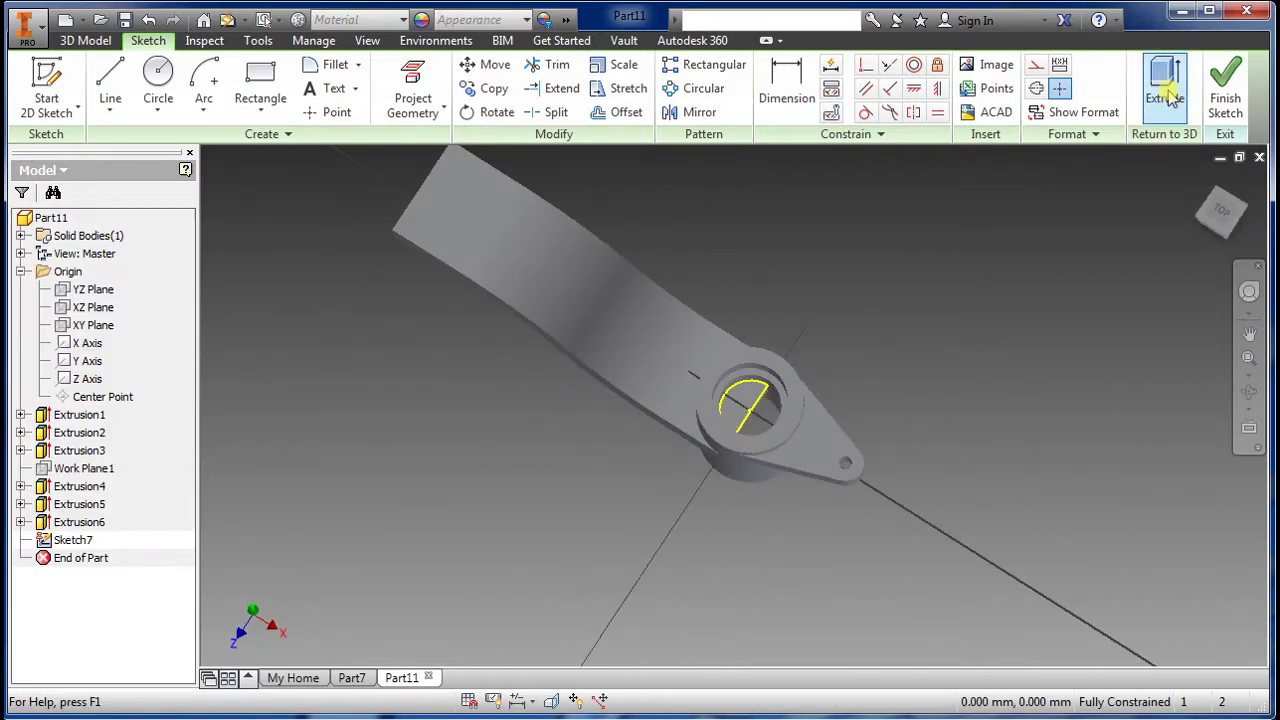
pyautogui.click(820, 316)
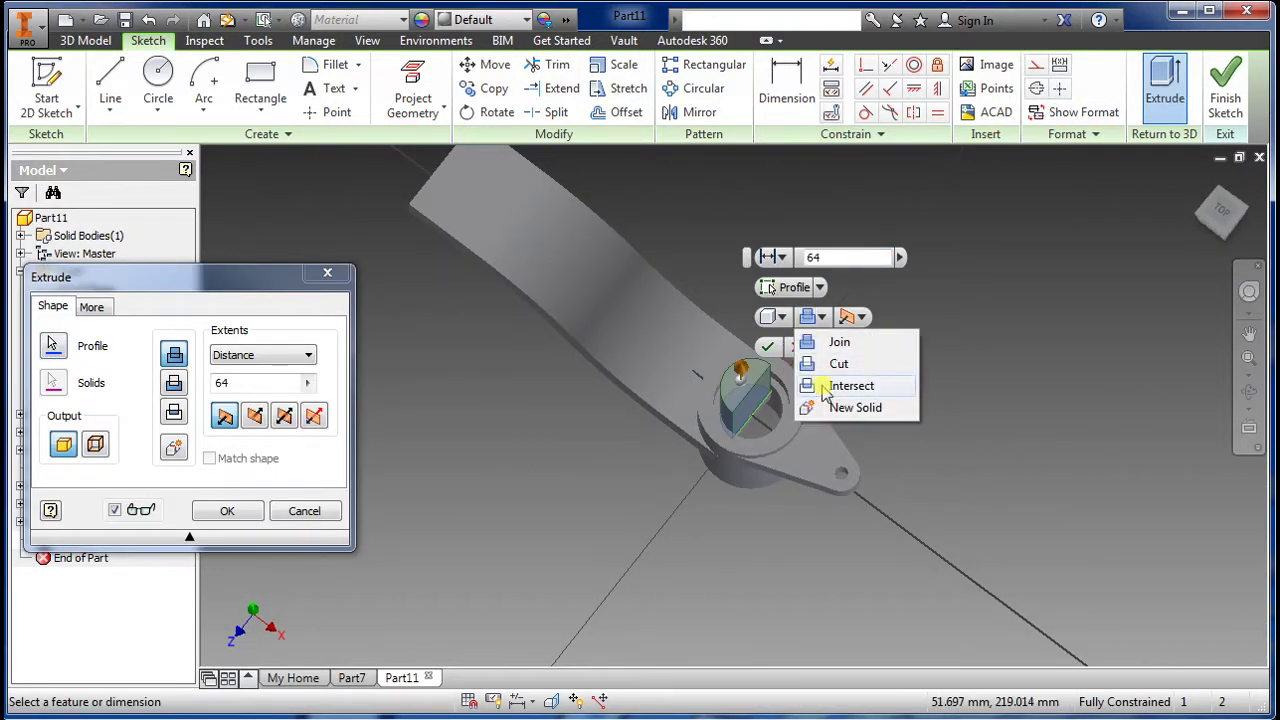
pyautogui.click(826, 384)
pyautogui.click(819, 287)
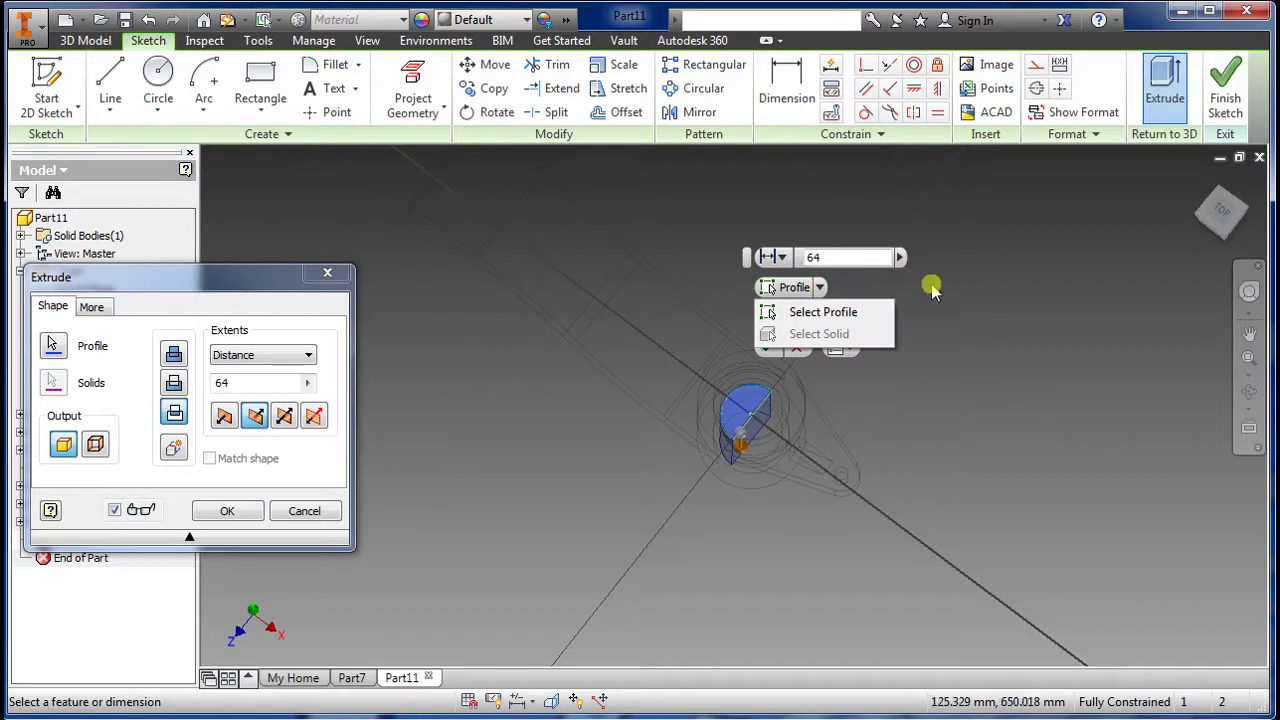
pyautogui.click(820, 316)
pyautogui.click(836, 364)
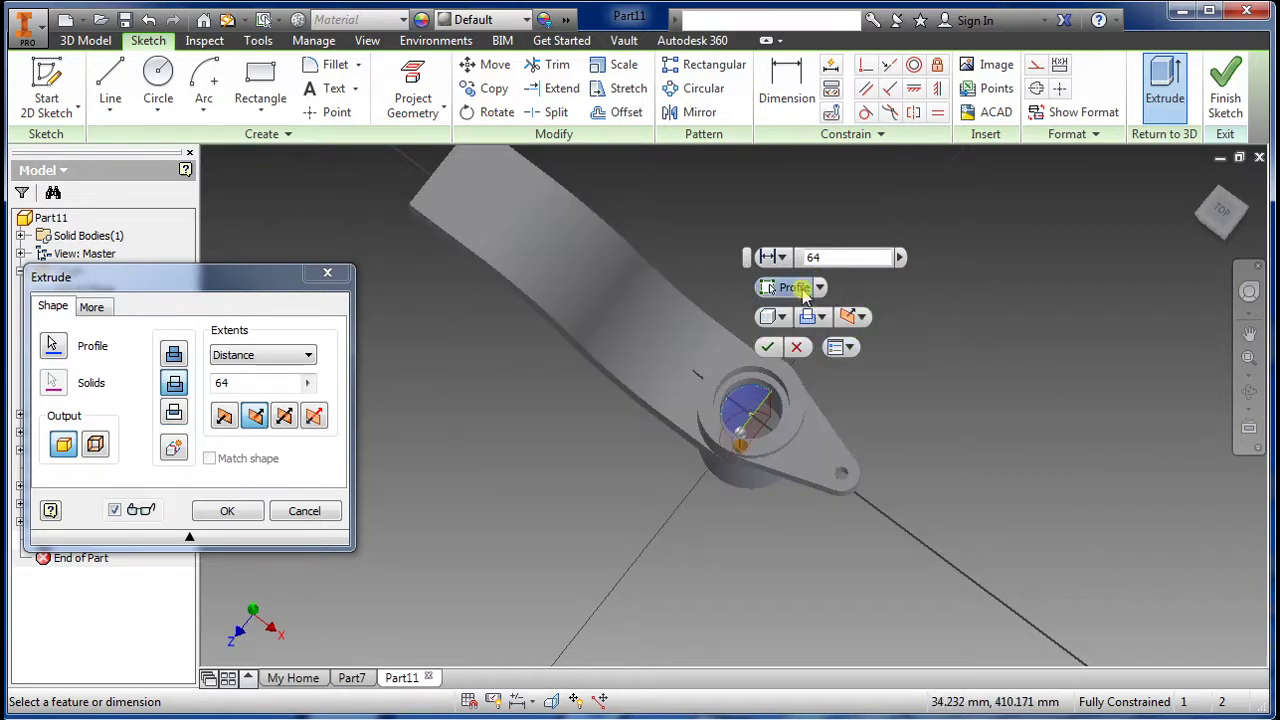
pyautogui.click(776, 257)
pyautogui.click(787, 370)
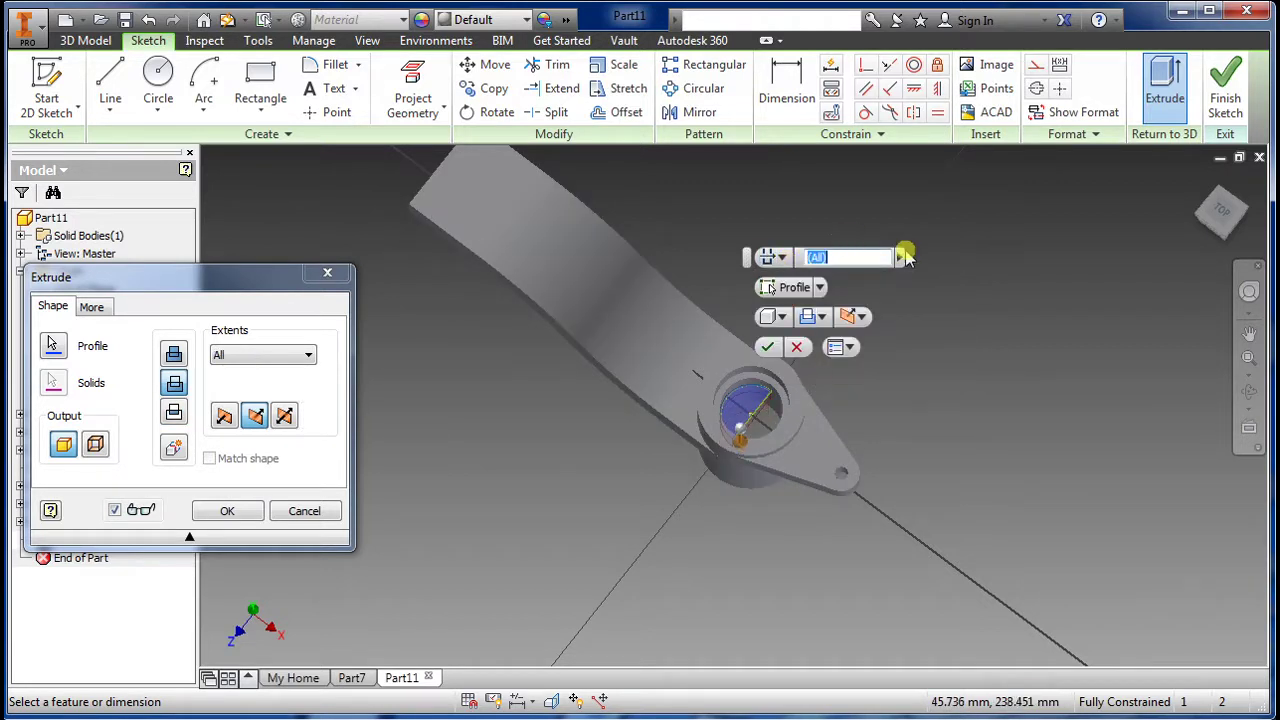
pyautogui.click(768, 346)
# Step: Start a sketch on the handle's flat end pad and draw a 230 mm construction centreline from the hub centre to the end edge's midpoint
pyautogui.keyDown('shift'); pyautogui.moveTo(611, 454); pyautogui.dragTo(571, 334, button='middle'); pyautogui.keyUp('shift')
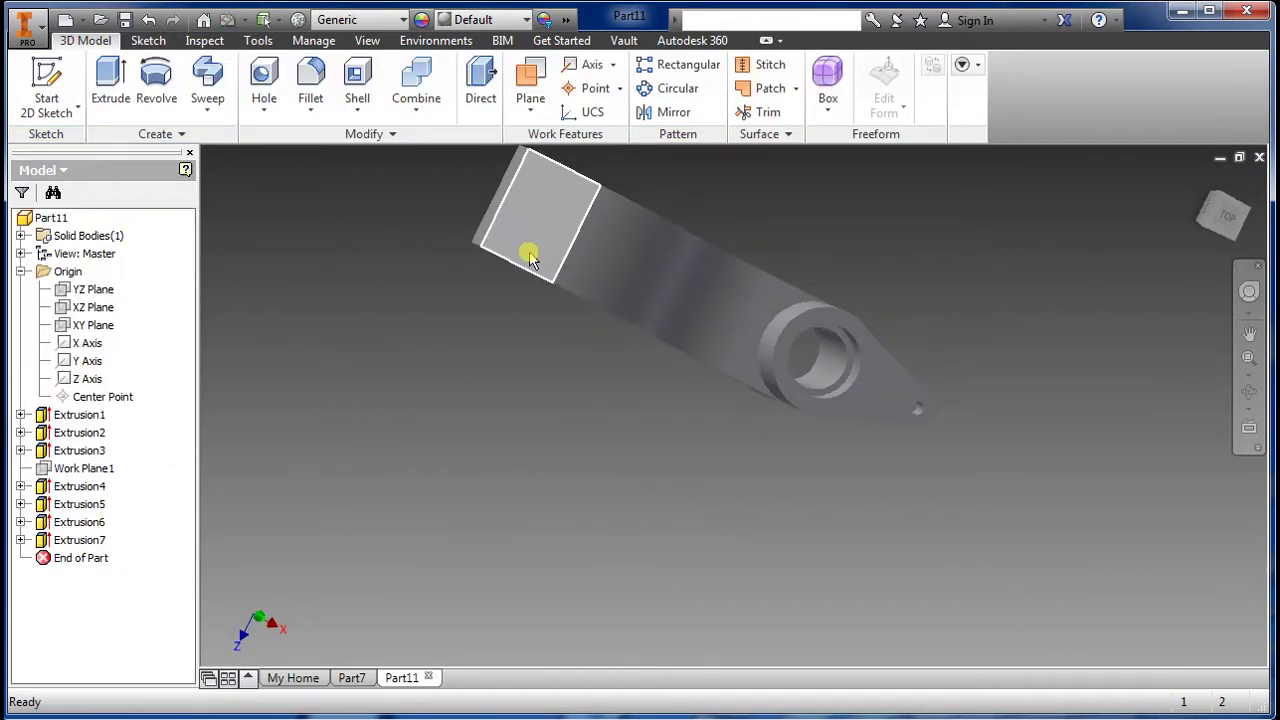
pyautogui.moveTo(577, 420); pyautogui.dragTo(649, 451, button='middle')
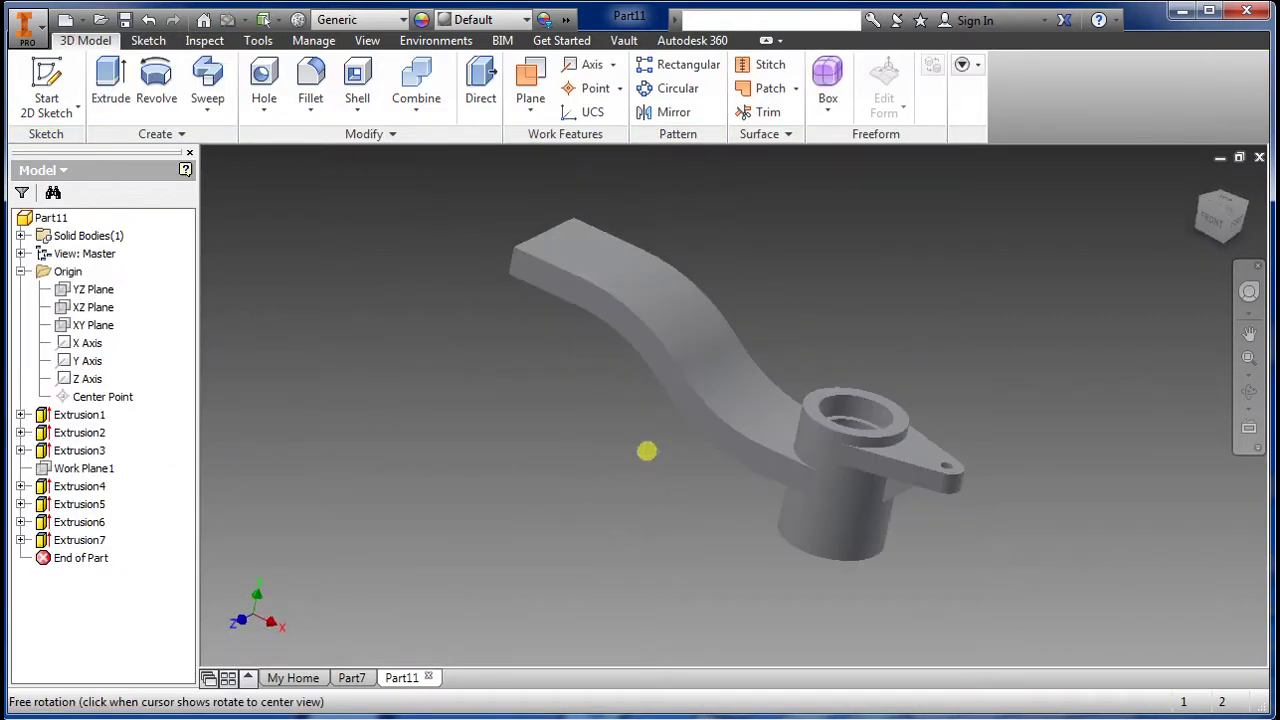
pyautogui.click(563, 243)
pyautogui.click(46, 80)
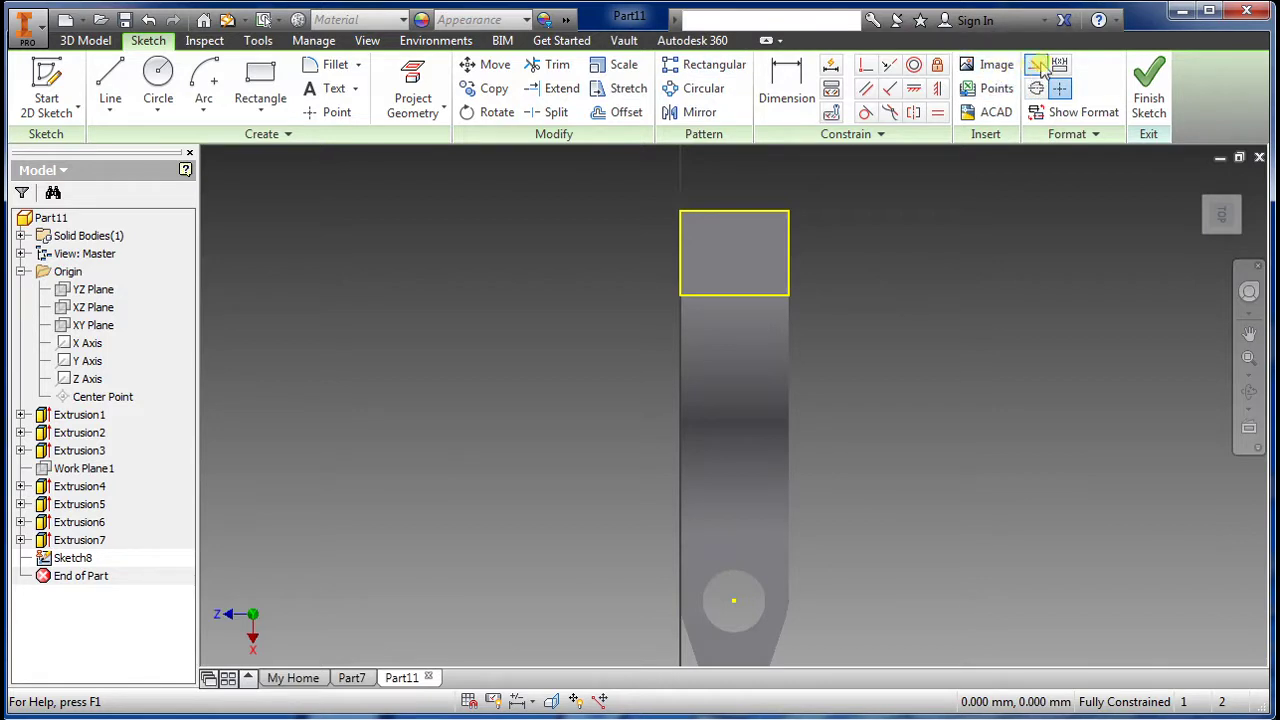
pyautogui.click(106, 84)
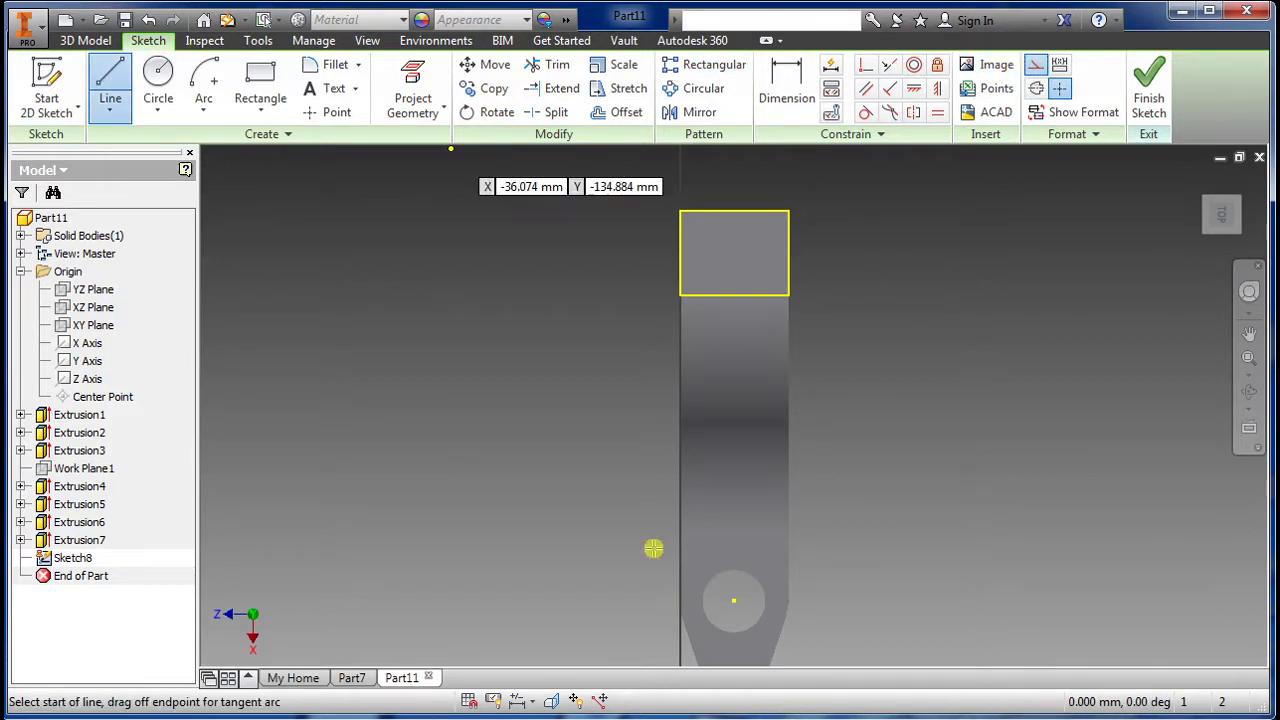
pyautogui.click(734, 600)
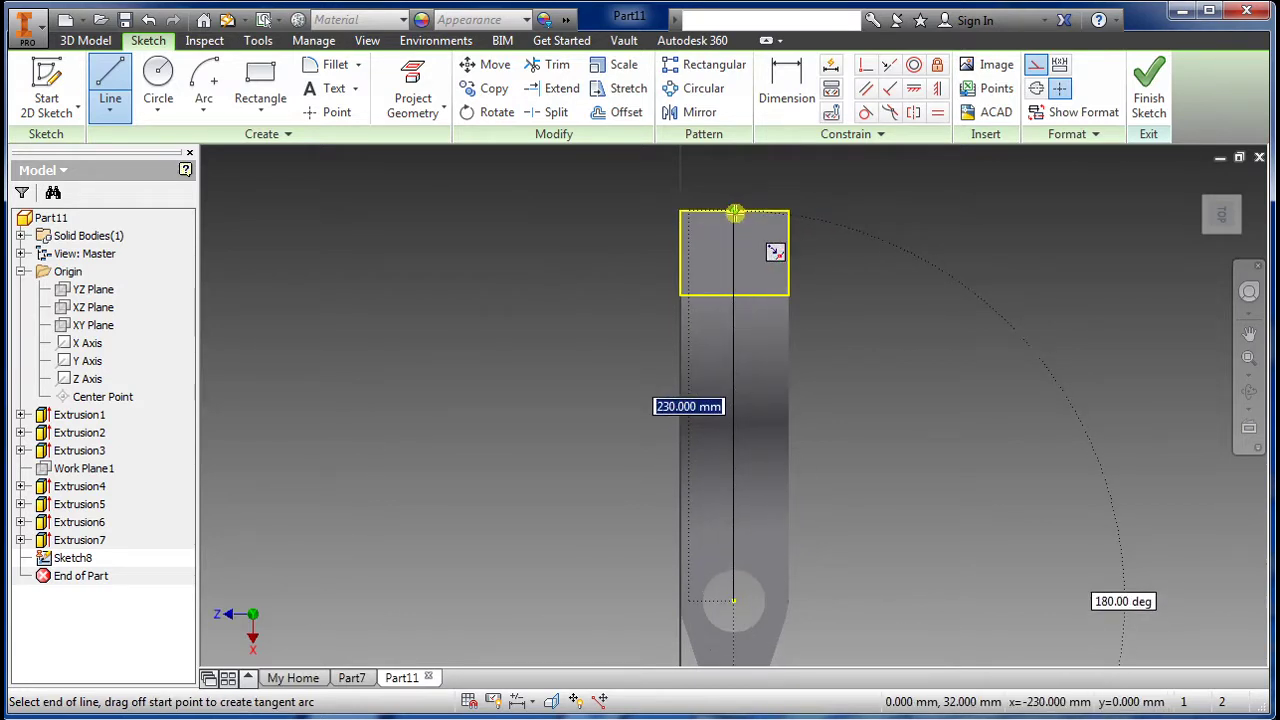
pyautogui.doubleClick(734, 213)
pyautogui.press('Escape')
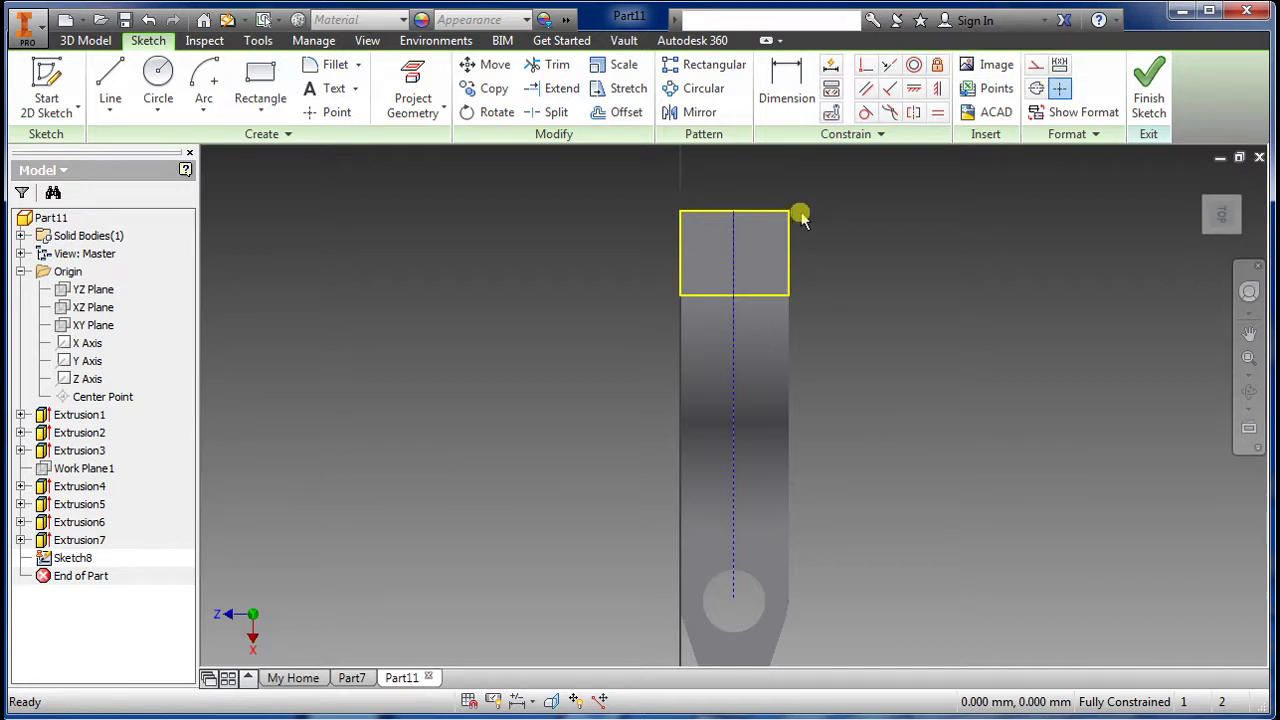
# Step: Draw a 12.5 mm line from the centreline's end along the handle's end edge
pyautogui.press('l')
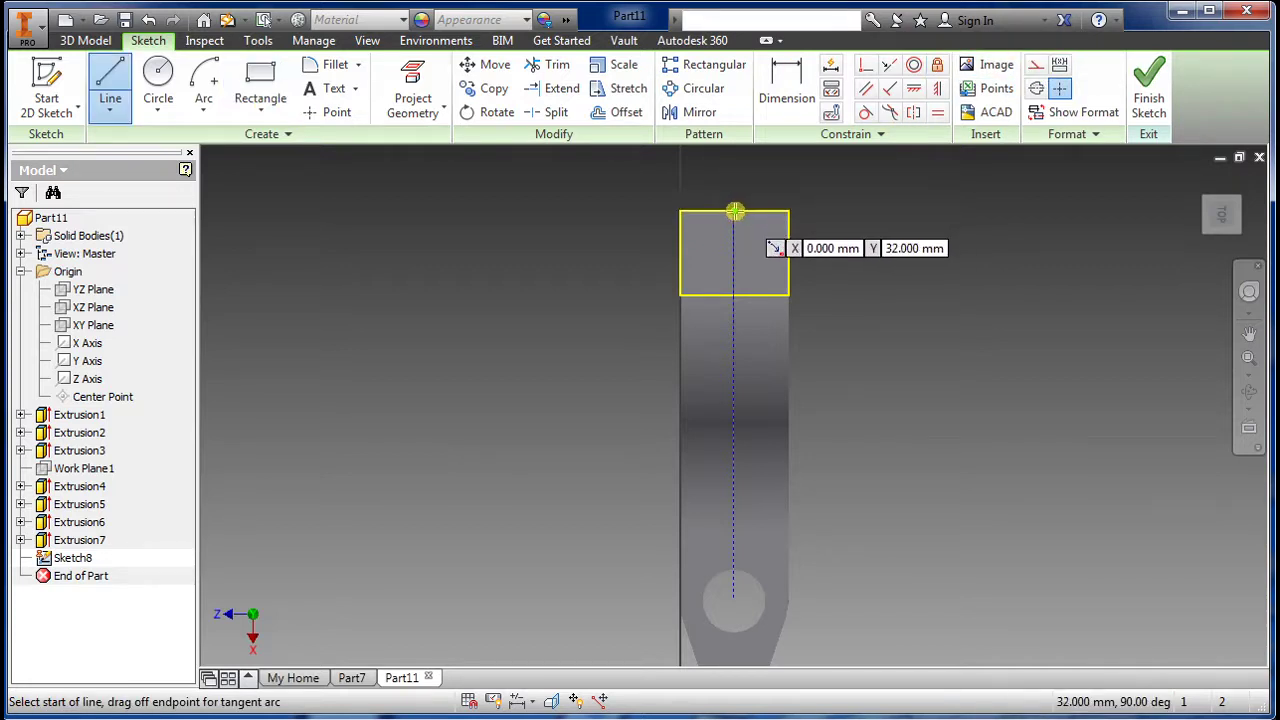
pyautogui.click(735, 211)
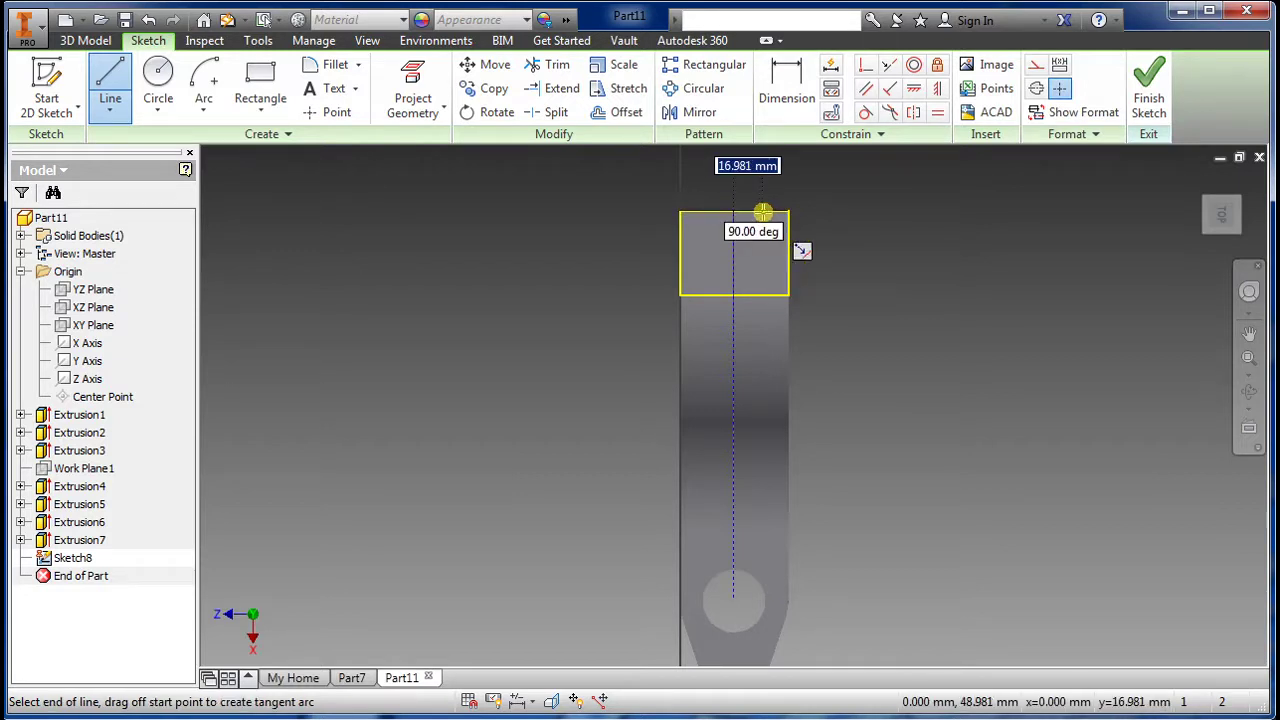
pyautogui.press('Return')
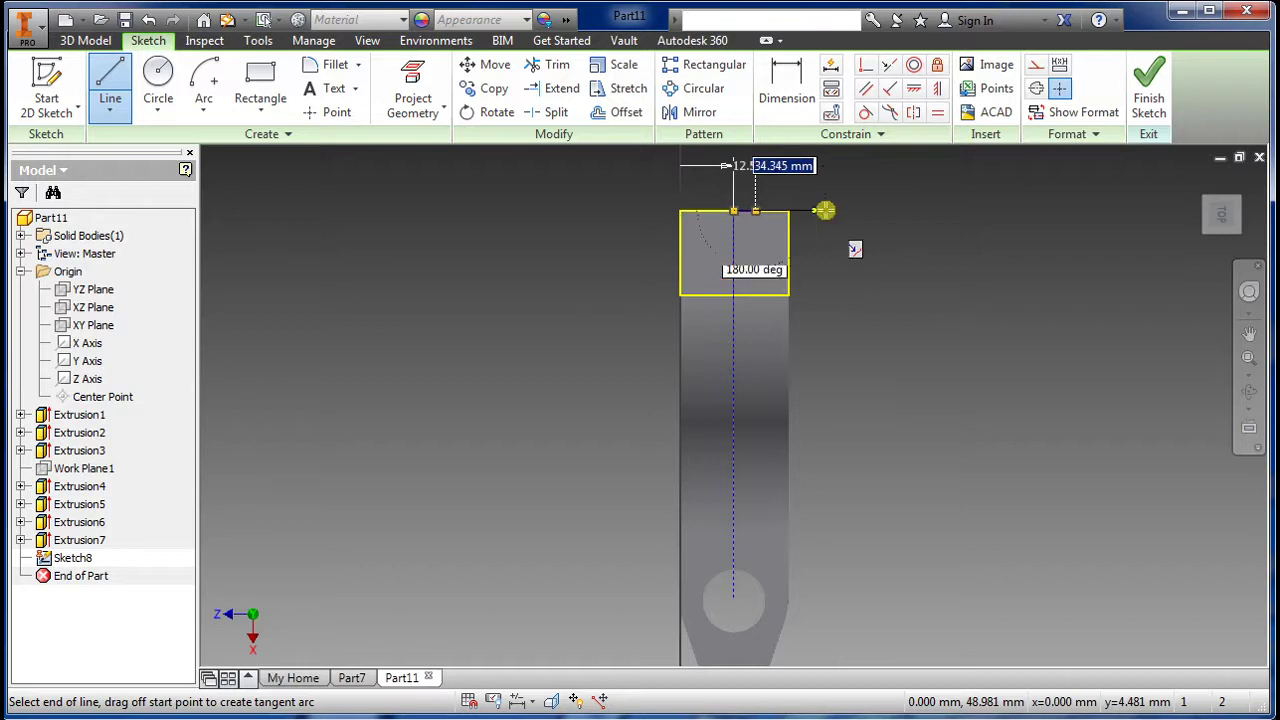
# Step: Continue the line as a slanted side past the hub, around outside the handle end, and back along the opposite side to the end edge
pyautogui.scroll(1, 762, 213)
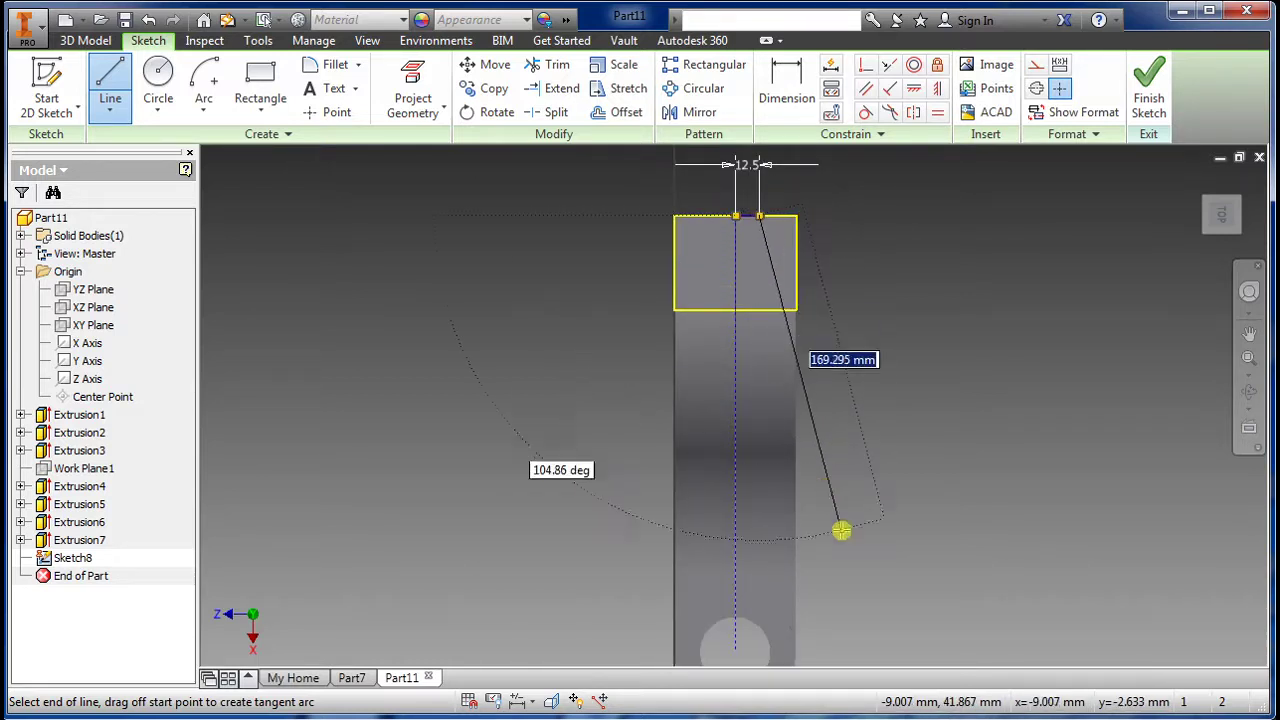
pyautogui.scroll(-2, 800, 374)
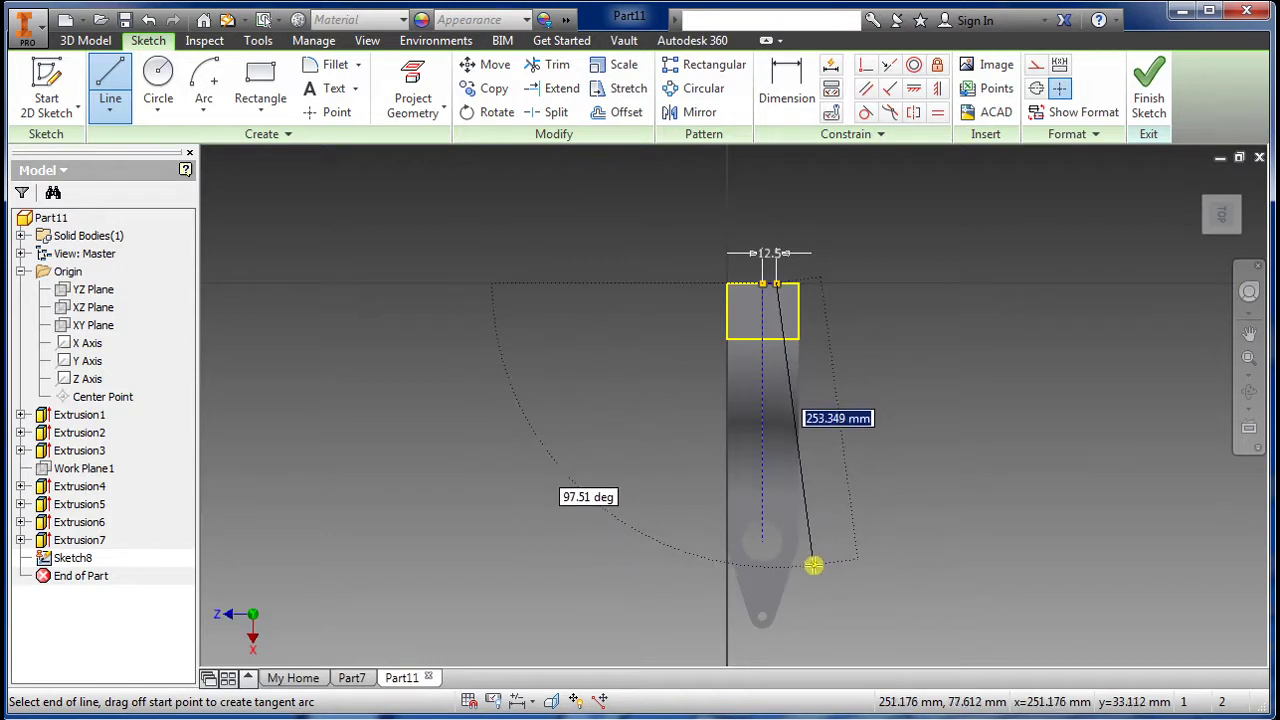
pyautogui.click(828, 570)
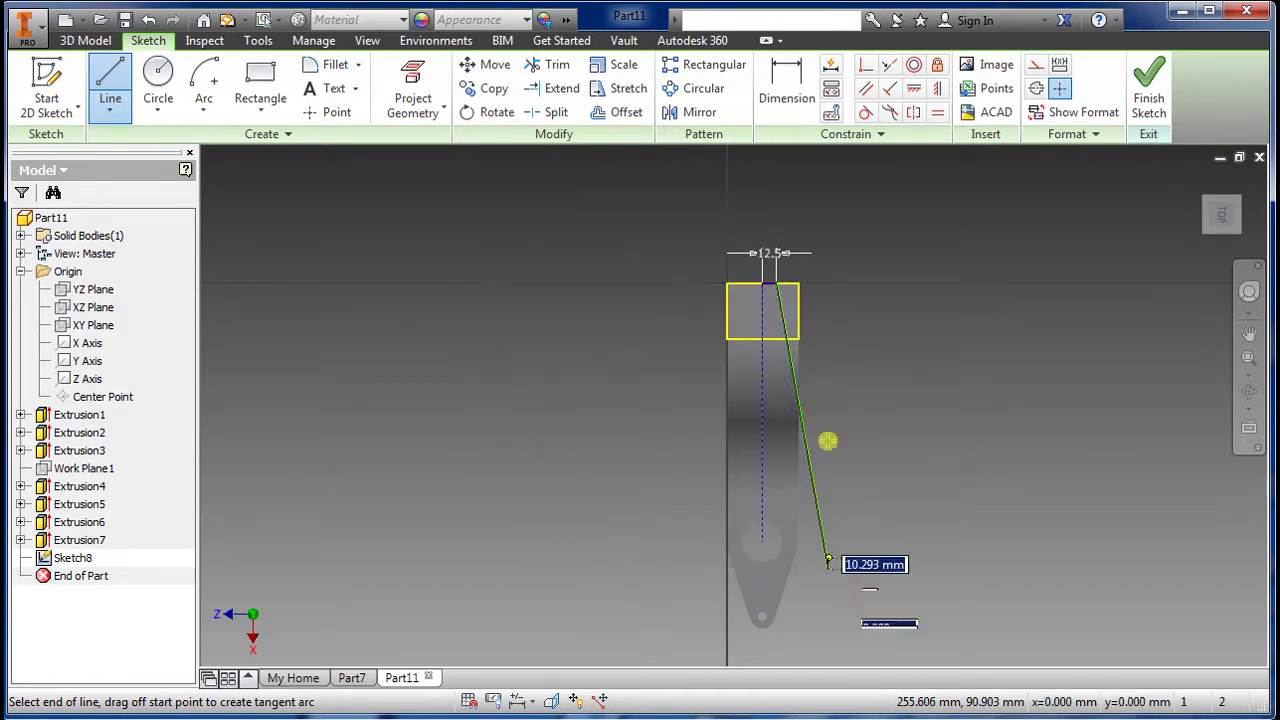
pyautogui.click(845, 222)
pyautogui.click(655, 228)
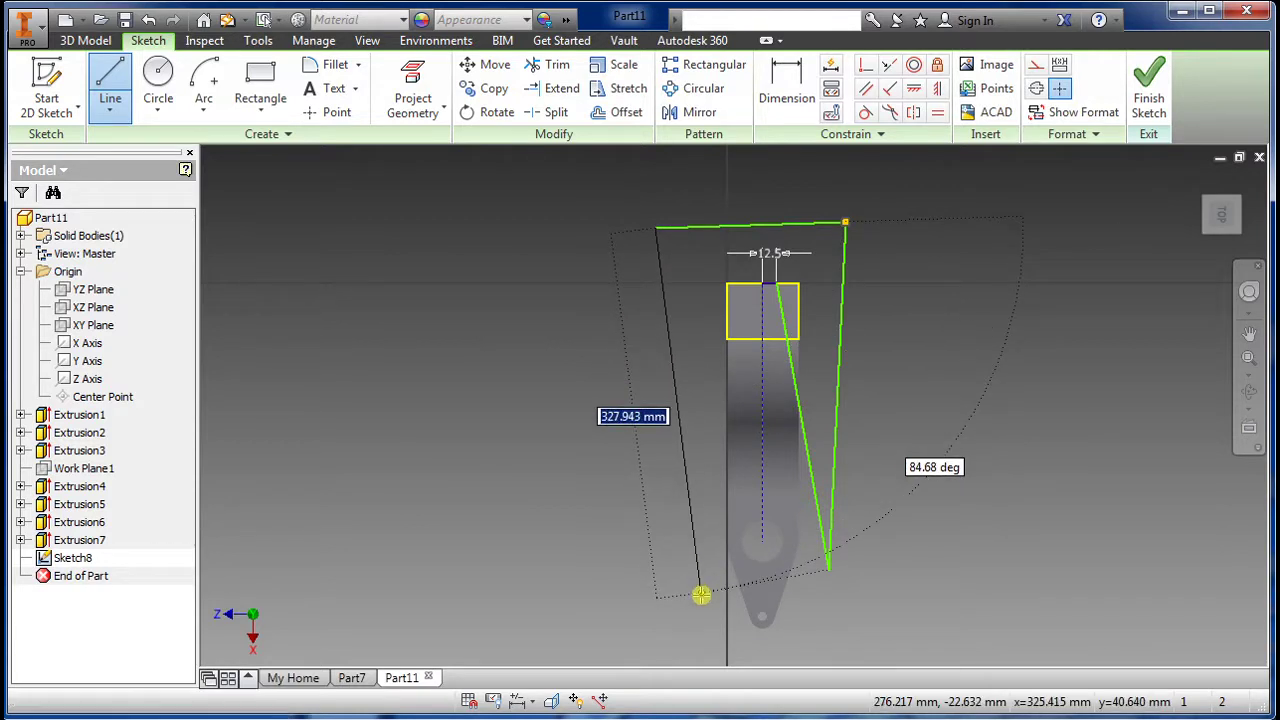
pyautogui.click(701, 594)
pyautogui.scroll(-2, 709, 266)
pyautogui.scroll(3, 709, 266)
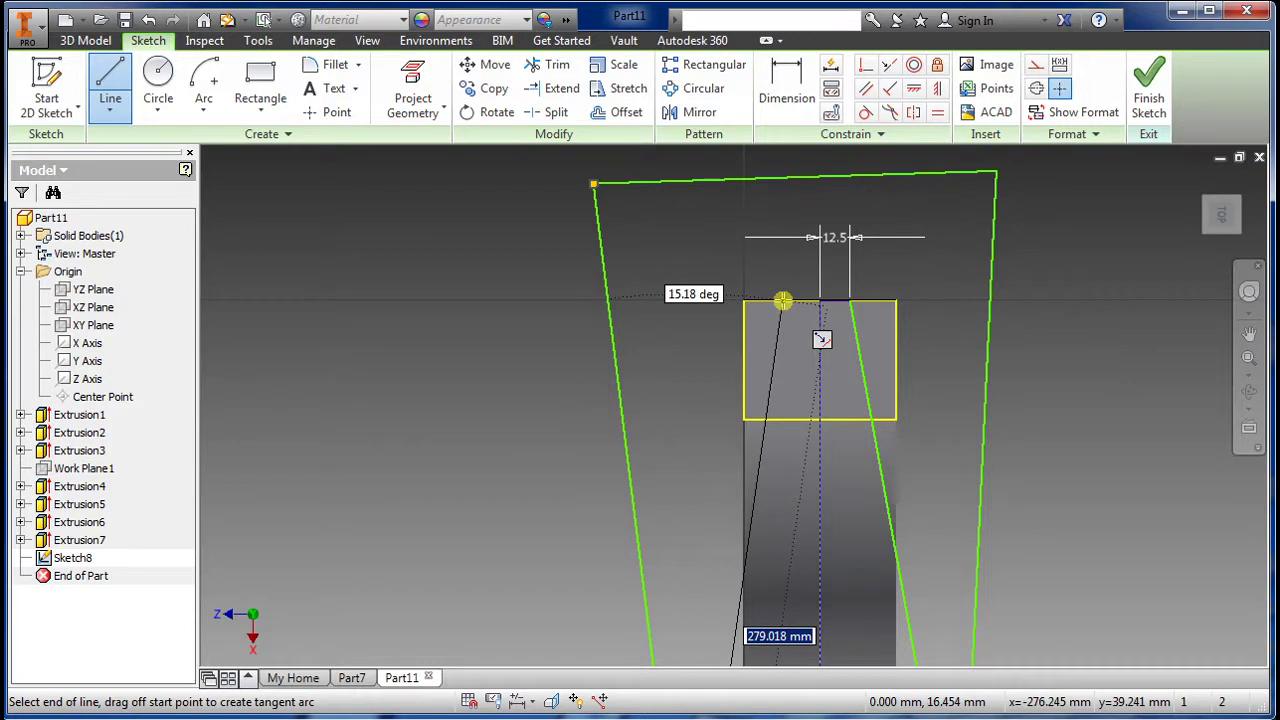
pyautogui.click(782, 300)
# Step: Dimension the outline's other end point 12.5 mm from the centreline and join the two points with a line along the end edge
pyautogui.press('d')
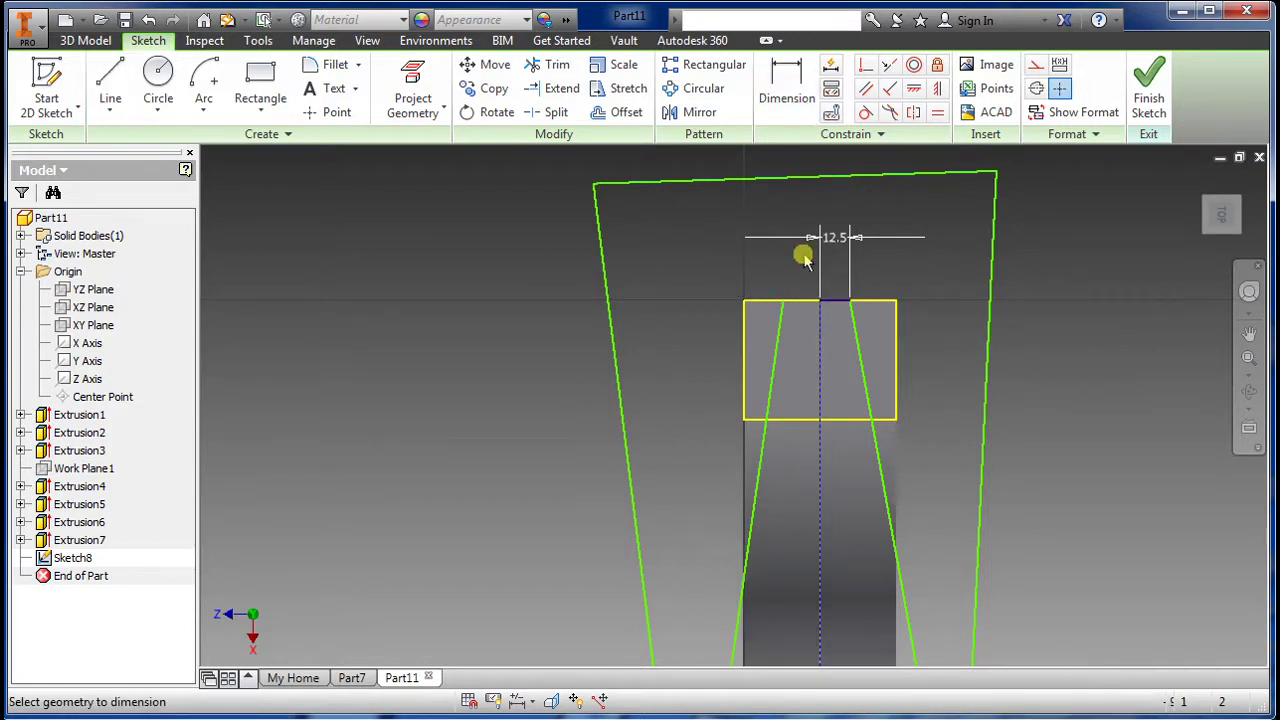
pyautogui.click(815, 306)
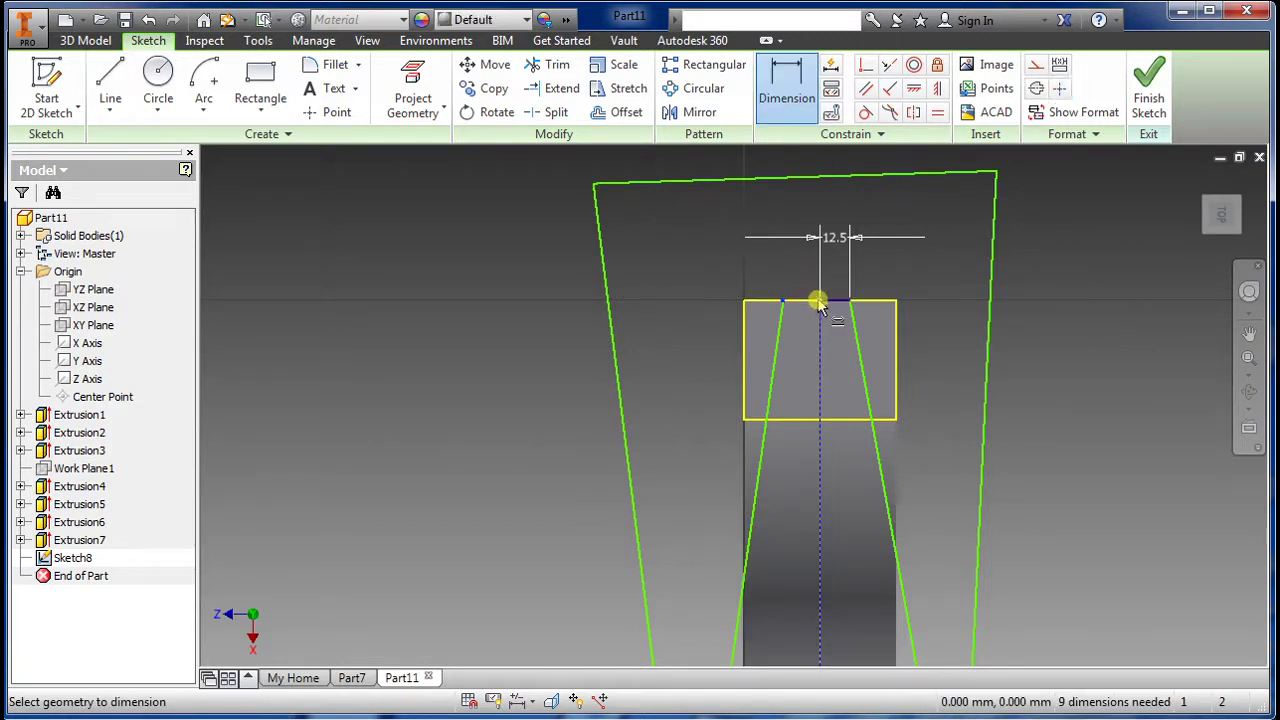
pyautogui.click(792, 263)
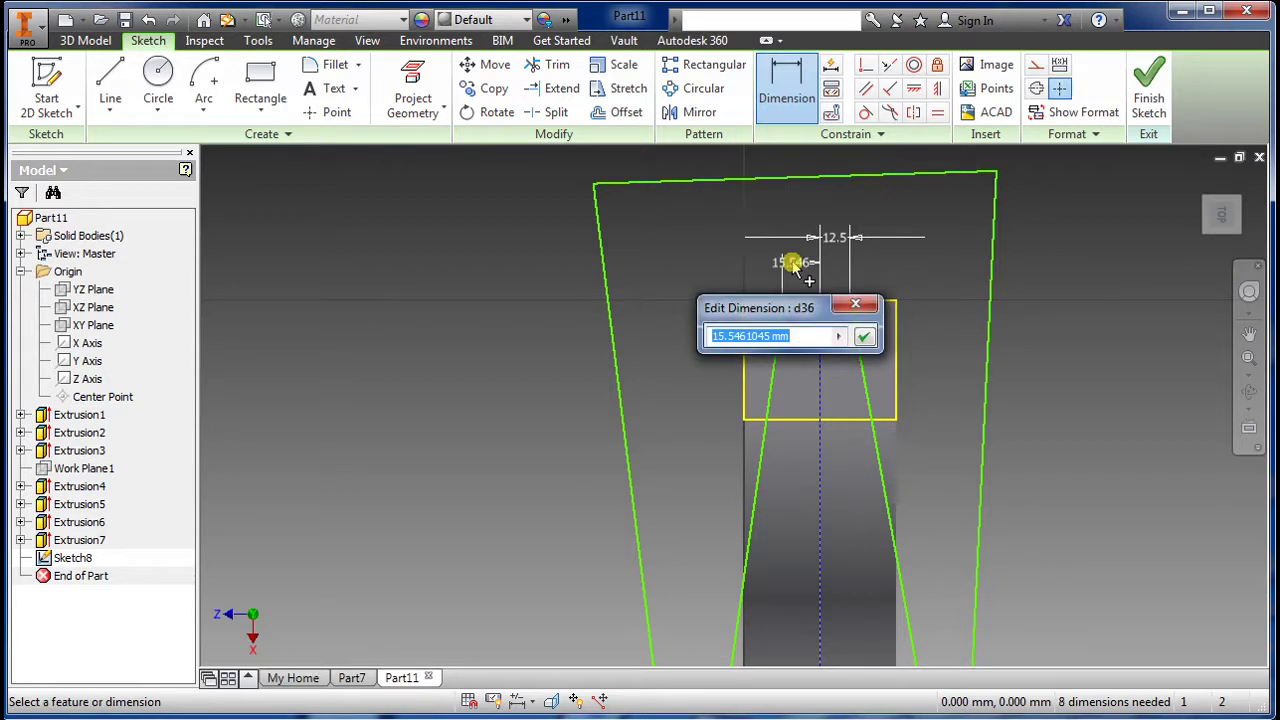
pyautogui.press('Return')
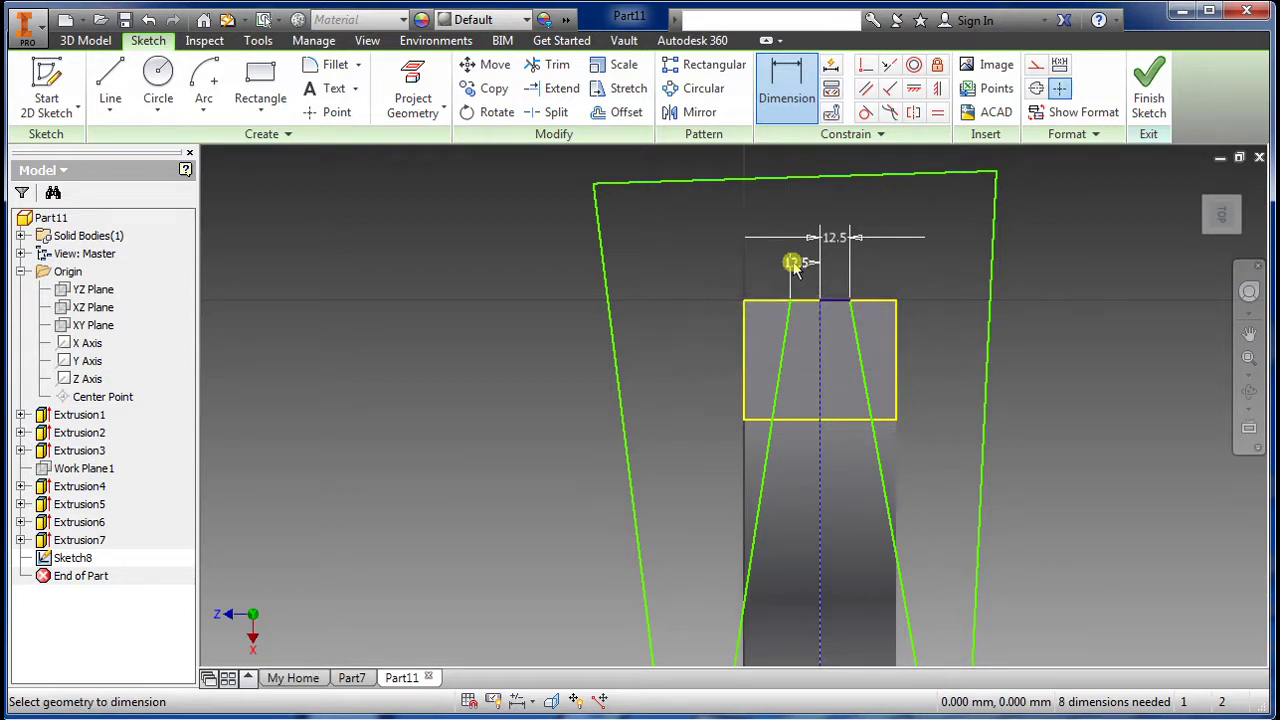
pyautogui.press('Escape')
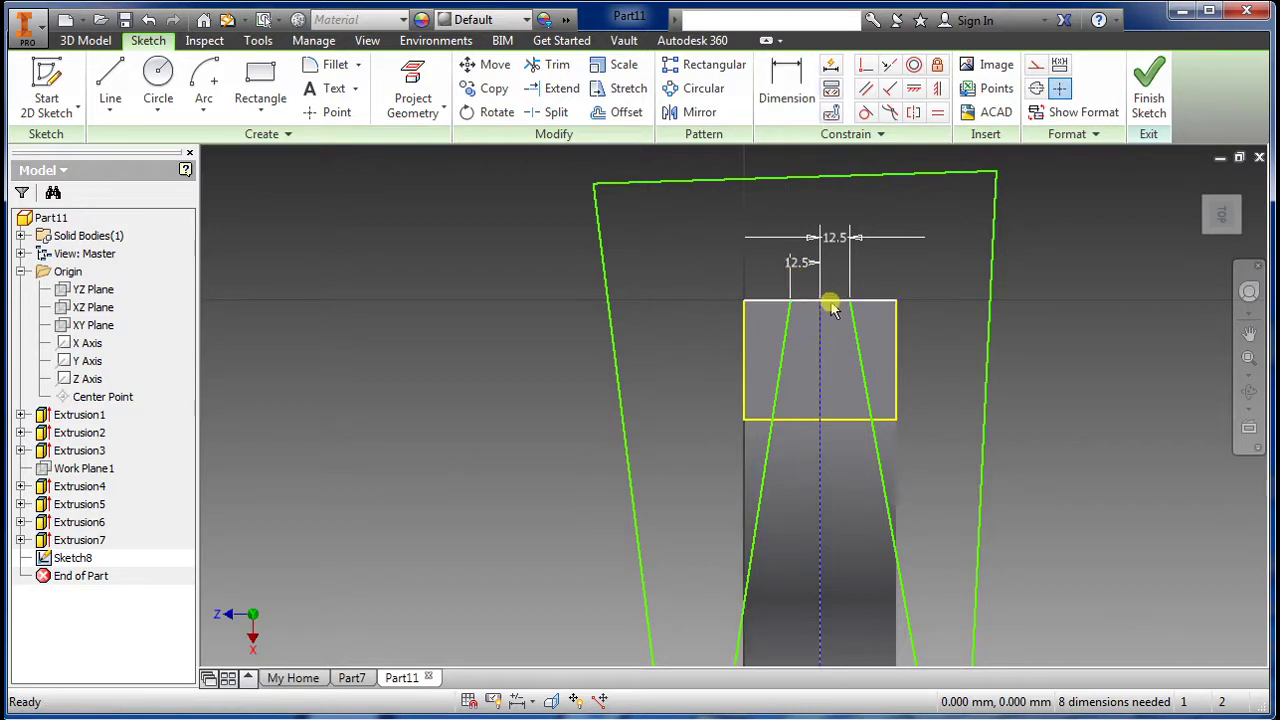
pyautogui.press('l')
pyautogui.click(816, 299)
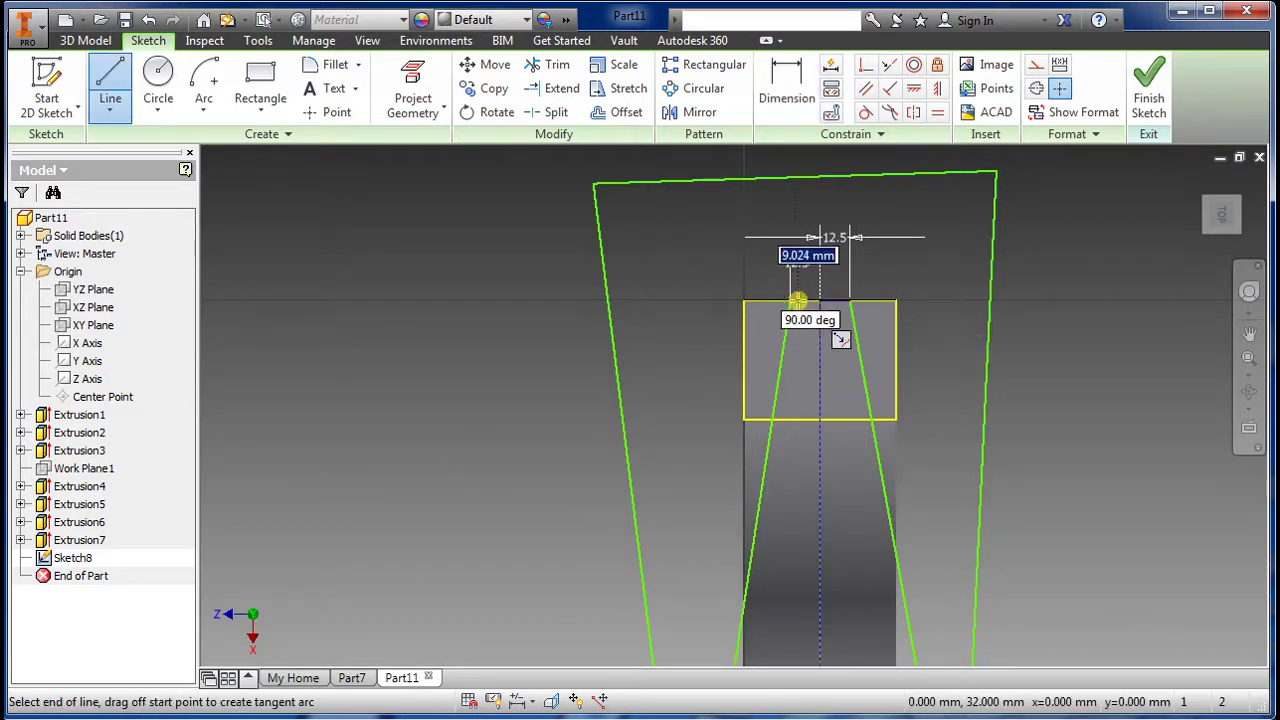
pyautogui.press('Escape')
pyautogui.press('Escape')
# Step: Project the hub's outer circular edge into the taper sketch
pyautogui.scroll(-5, 737, 334)
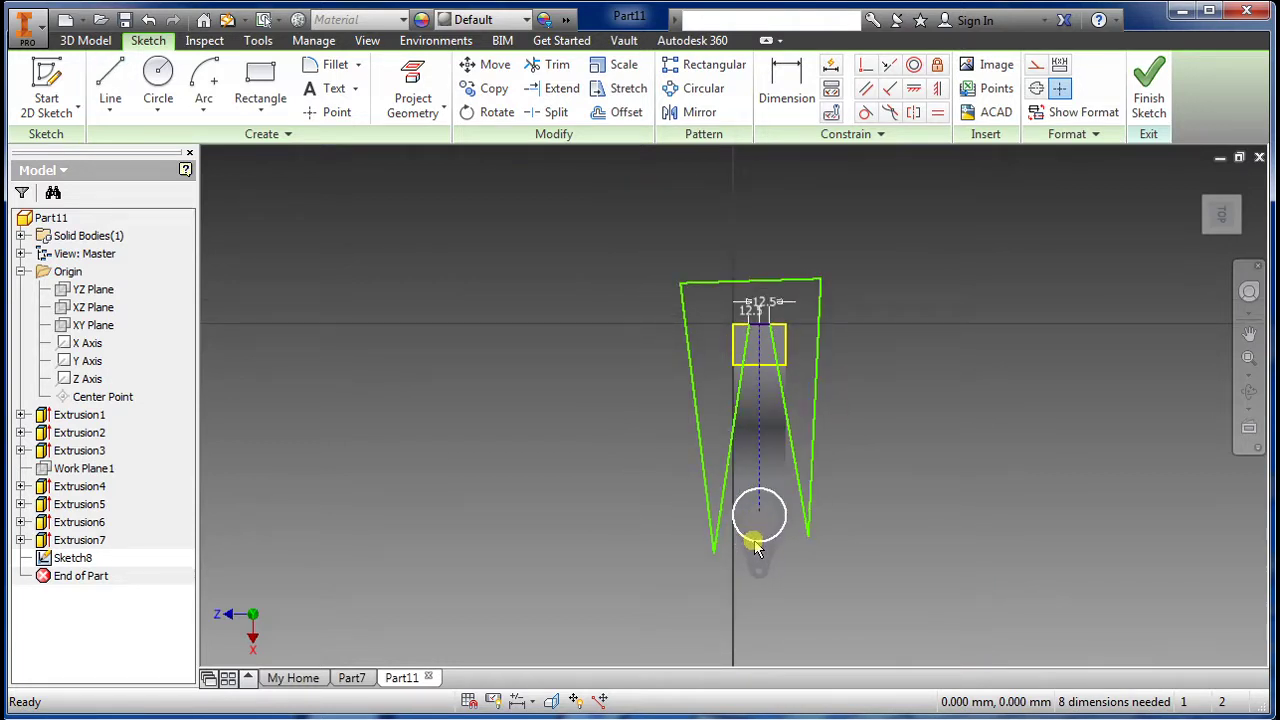
pyautogui.scroll(3, 755, 548)
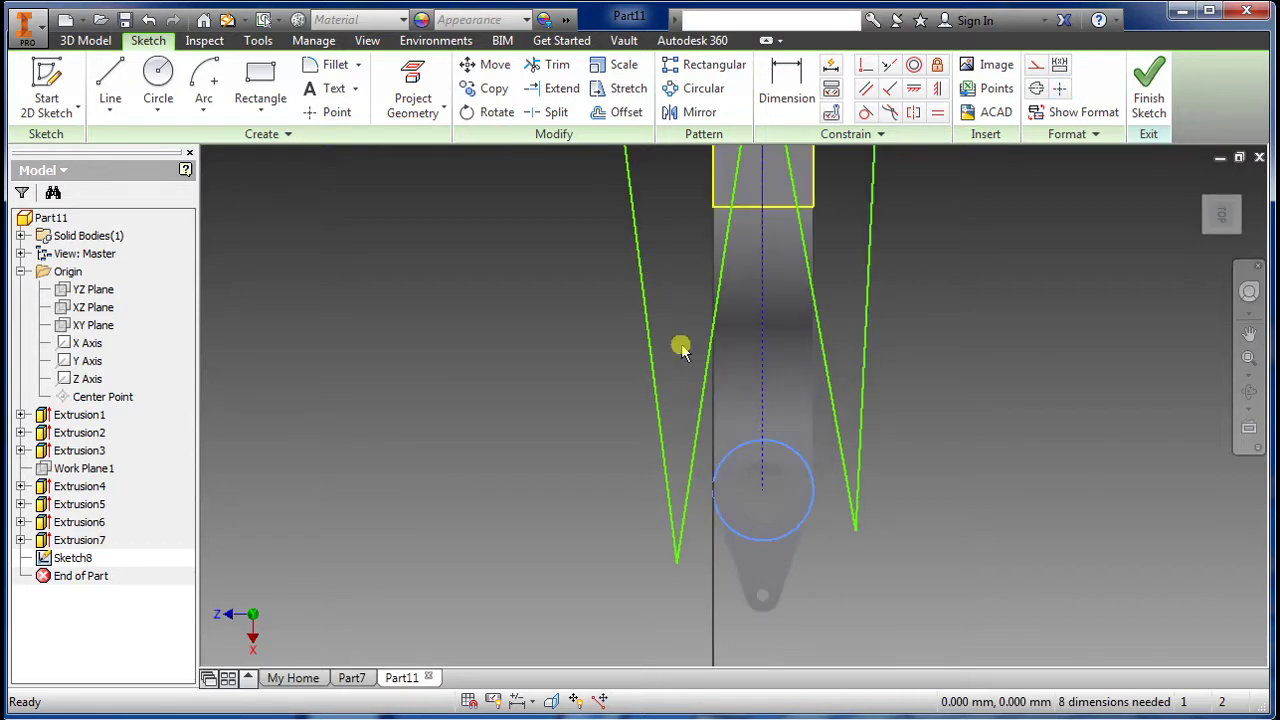
pyautogui.click(413, 85)
pyautogui.click(730, 455)
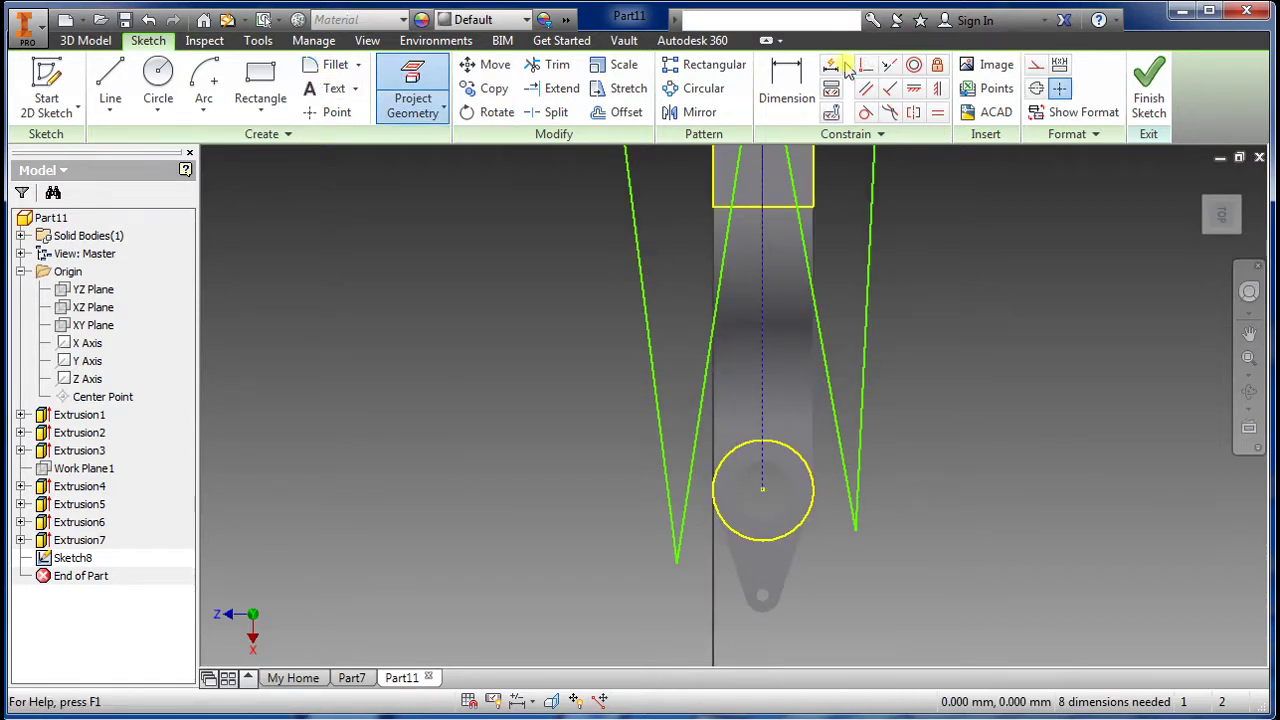
# Step: Make both slanted side lines tangent to the projected hub circle and finish the sketch
pyautogui.click(865, 112)
pyautogui.click(845, 477)
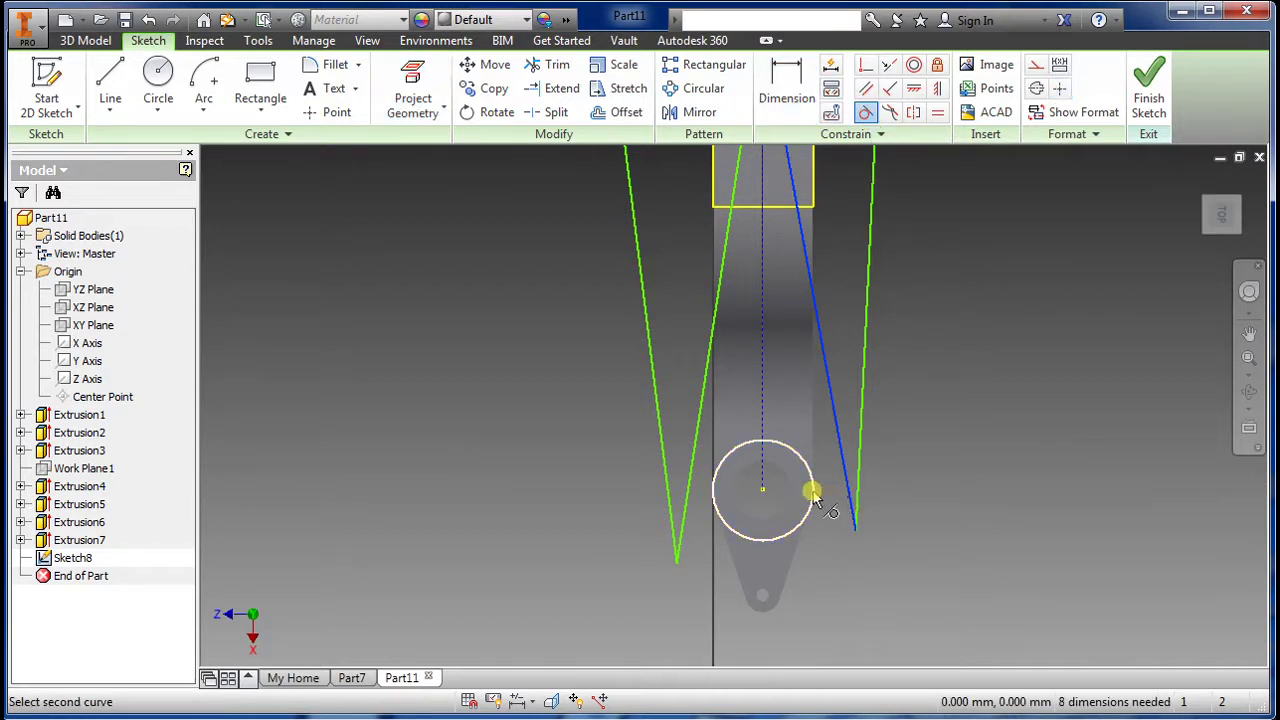
pyautogui.click(813, 493)
pyautogui.click(688, 492)
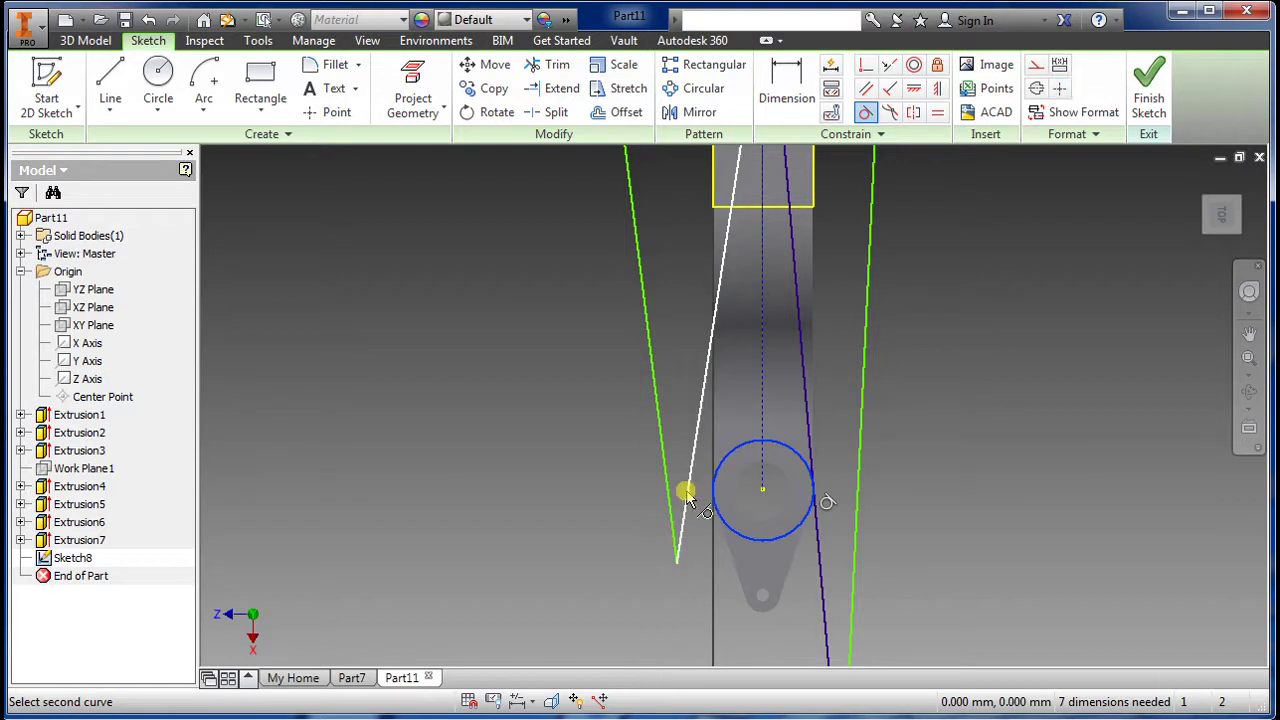
pyautogui.click(808, 510)
pyautogui.scroll(-2, 791, 509)
pyautogui.moveTo(791, 509)
pyautogui.keyDown('shift'); pyautogui.mouseDown(button='middle')
pyautogui.moveTo(946, 443)
pyautogui.moveTo(905, 536)
pyautogui.moveTo(846, 537)
pyautogui.moveTo(794, 560)
pyautogui.mouseUp(button='middle'); pyautogui.keyUp('shift')
pyautogui.scroll(3, 683, 555)
pyautogui.scroll(-3, 685, 556)
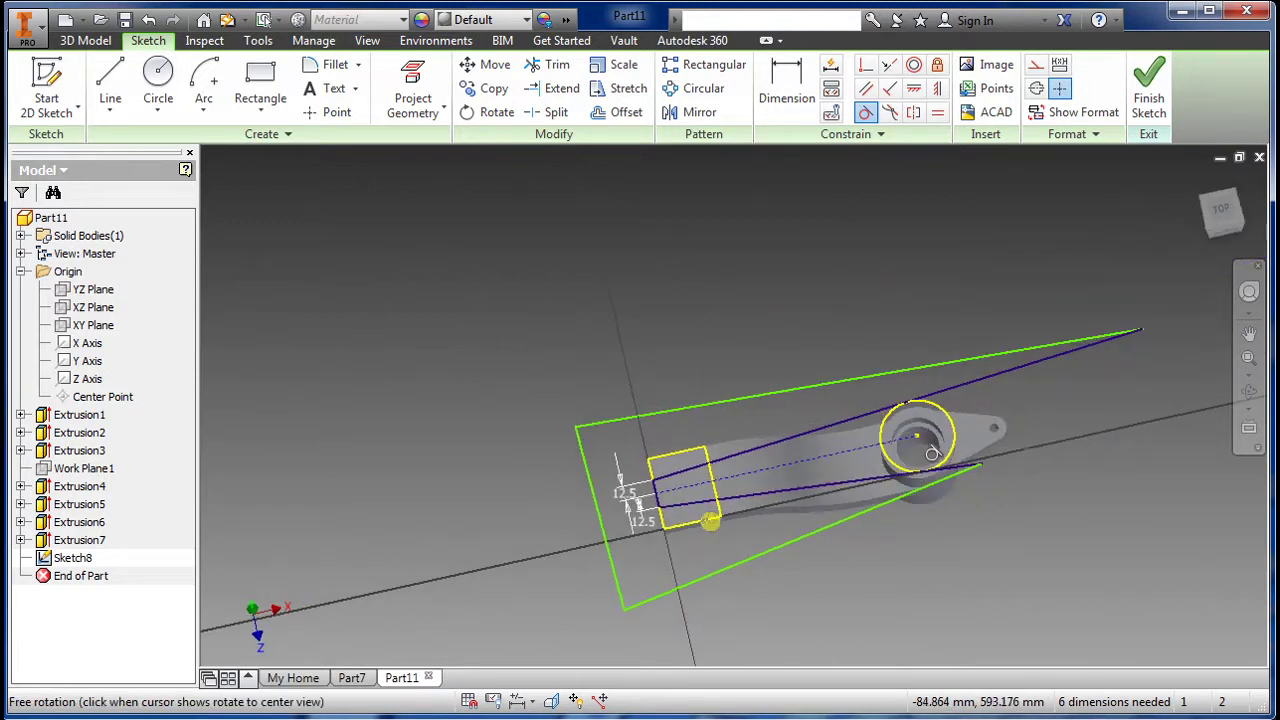
pyautogui.keyDown('shift'); pyautogui.moveTo(709, 520); pyautogui.dragTo(760, 480, button='middle'); pyautogui.keyUp('shift')
pyautogui.click(1149, 88)
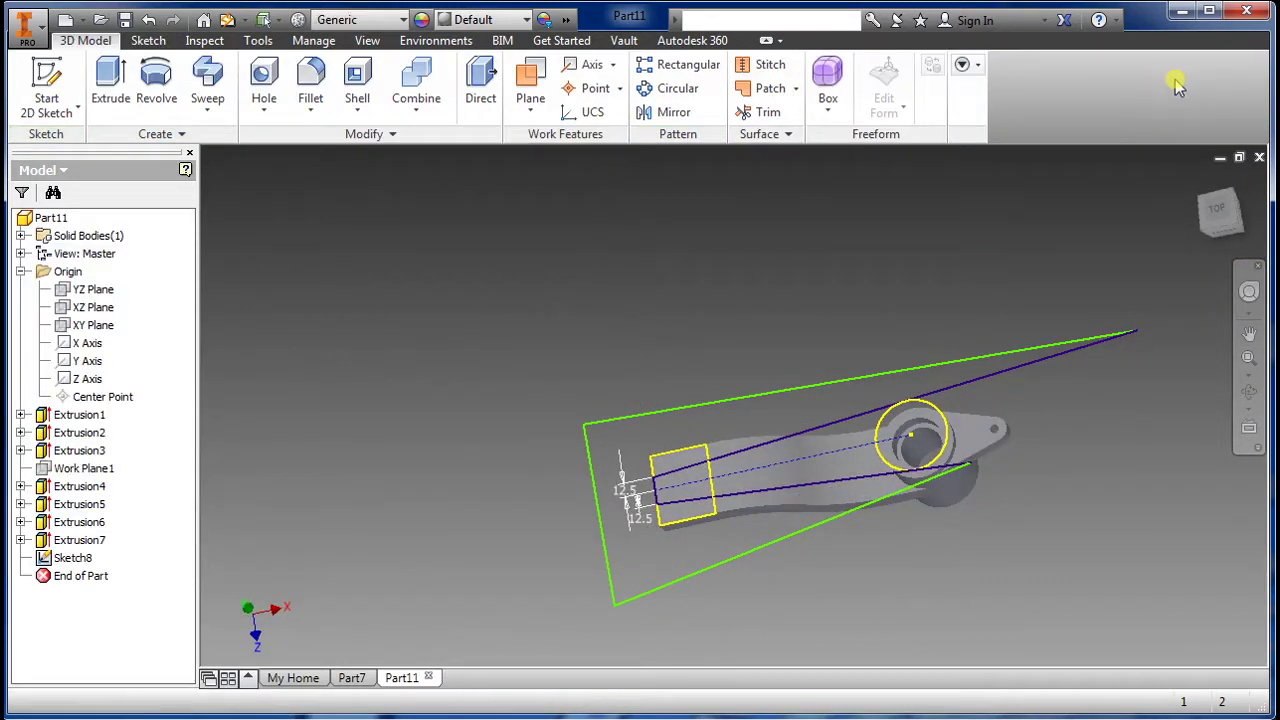
# Step: Extrude the closed region outside the tapered arm outline as a cut through all, directed downward through the arm
pyautogui.click(115, 82)
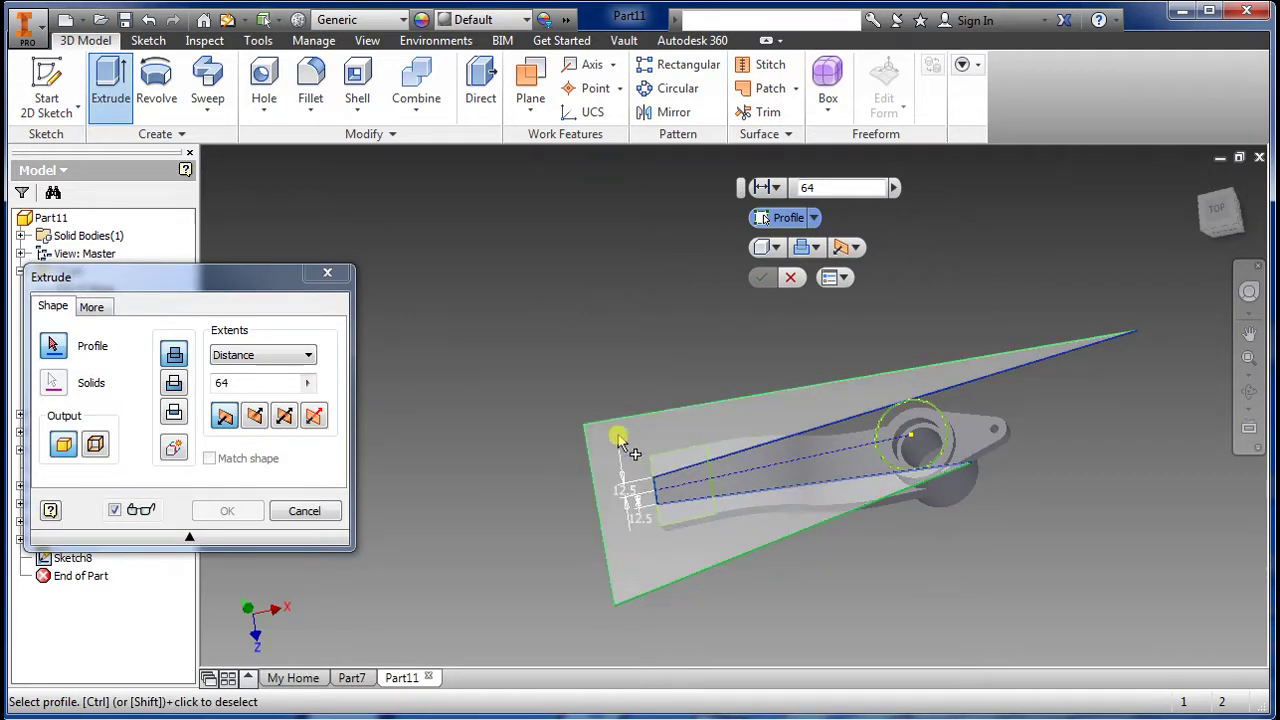
pyautogui.click(651, 555)
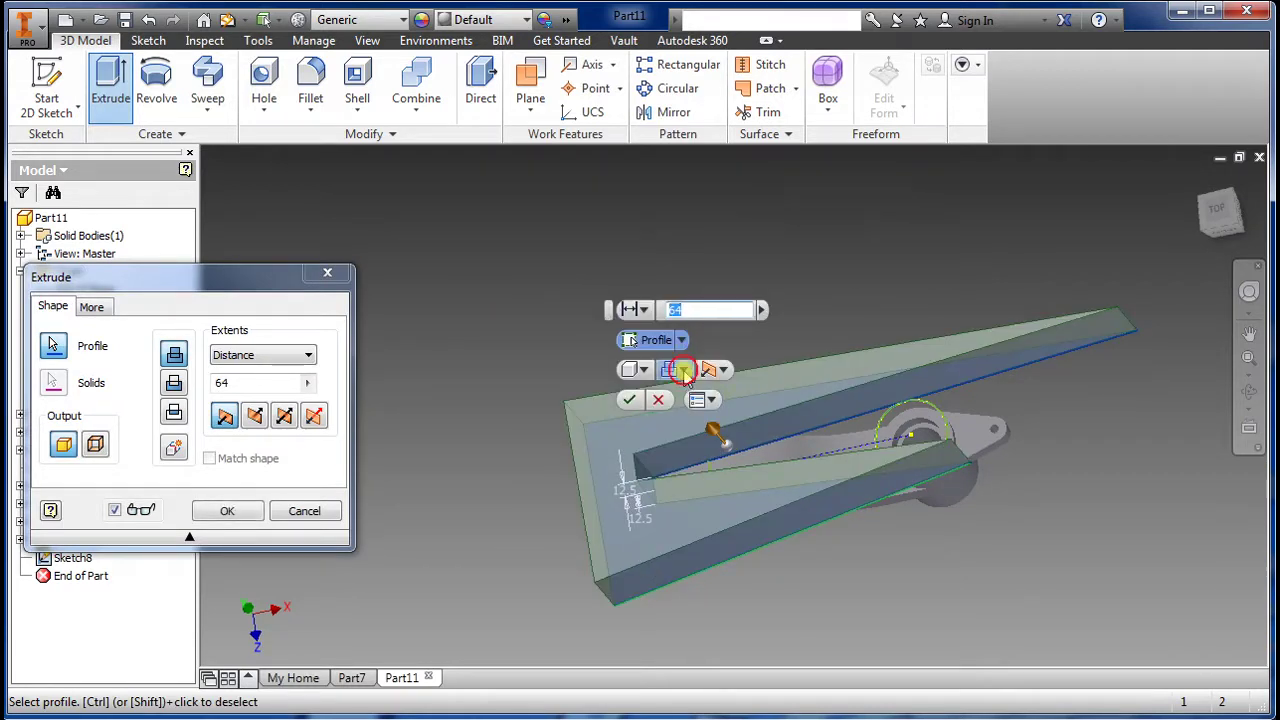
pyautogui.click(686, 372)
pyautogui.click(698, 416)
pyautogui.click(648, 310)
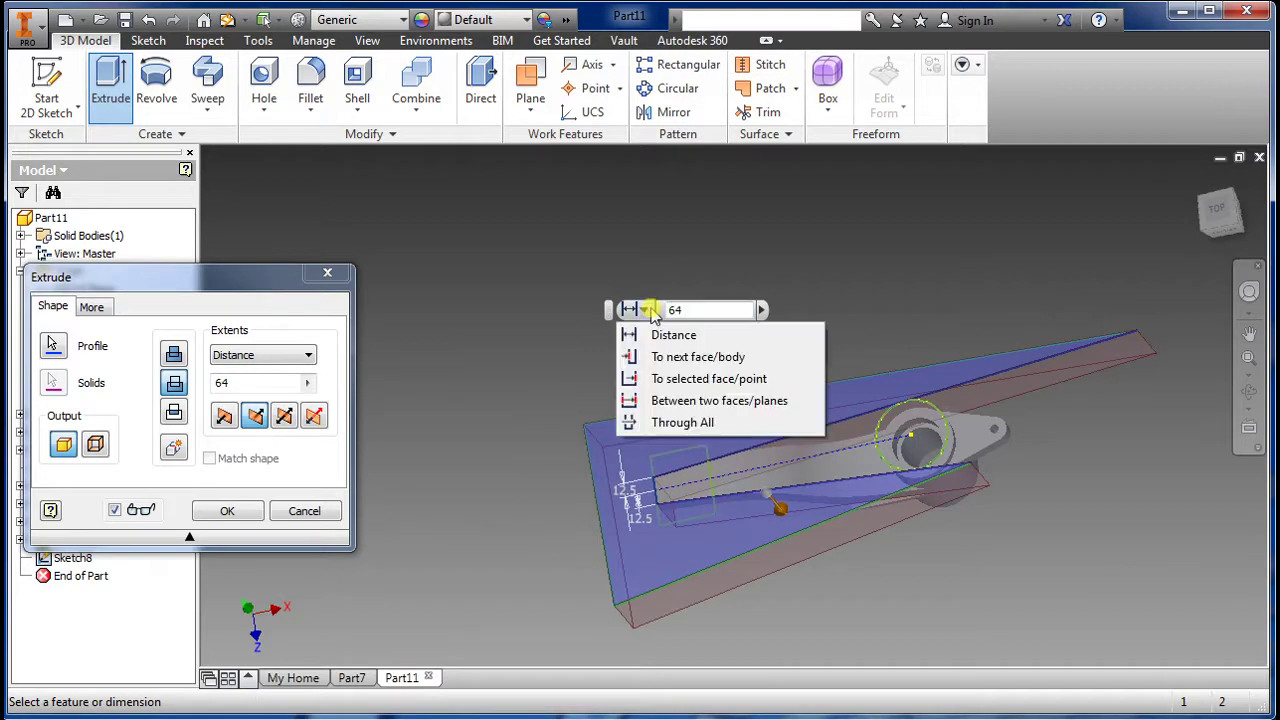
pyautogui.click(655, 422)
pyautogui.keyDown('shift'); pyautogui.moveTo(818, 598); pyautogui.dragTo(683, 400, button='middle'); pyautogui.keyUp('shift')
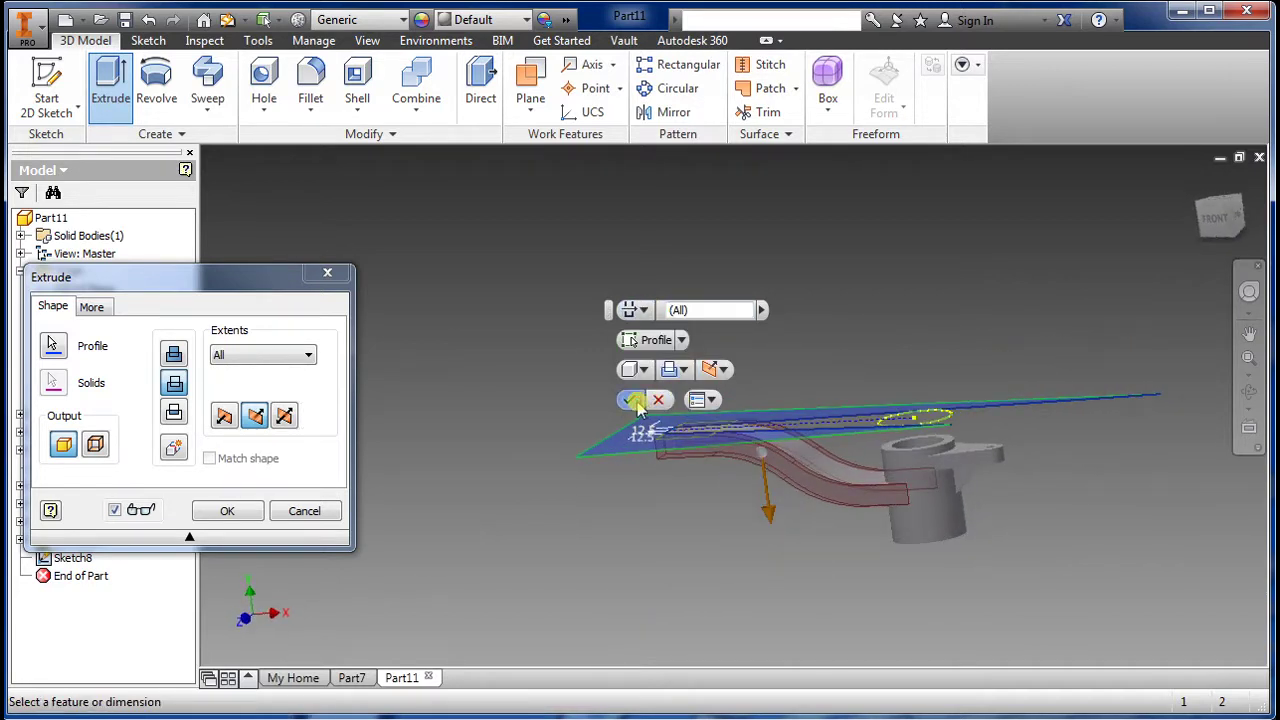
pyautogui.click(634, 401)
# Step: Sketch a 40 mm diameter circle centred on the arm's rectangular end face and finish the sketch
pyautogui.keyDown('shift'); pyautogui.moveTo(686, 491); pyautogui.dragTo(622, 293, button='middle'); pyautogui.keyUp('shift')
pyautogui.scroll(-1, 760, 475)
pyautogui.scroll(5, 794, 451)
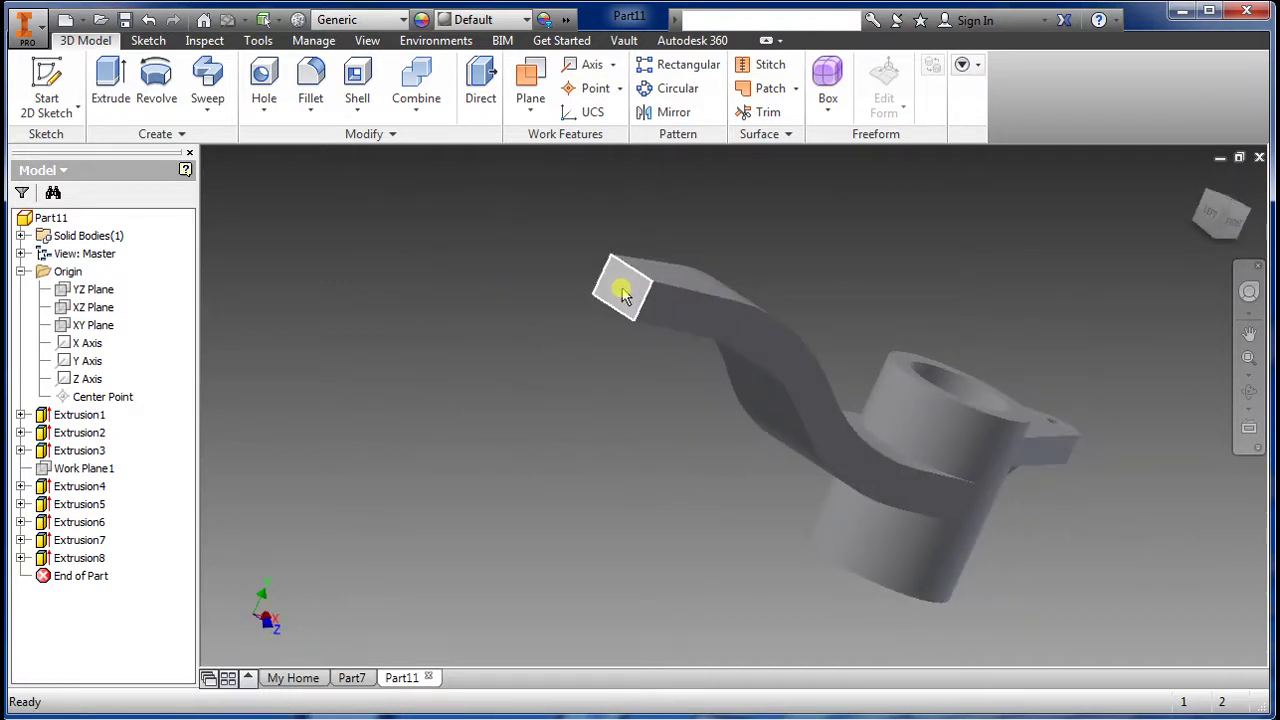
pyautogui.click(620, 291)
pyautogui.press('s')
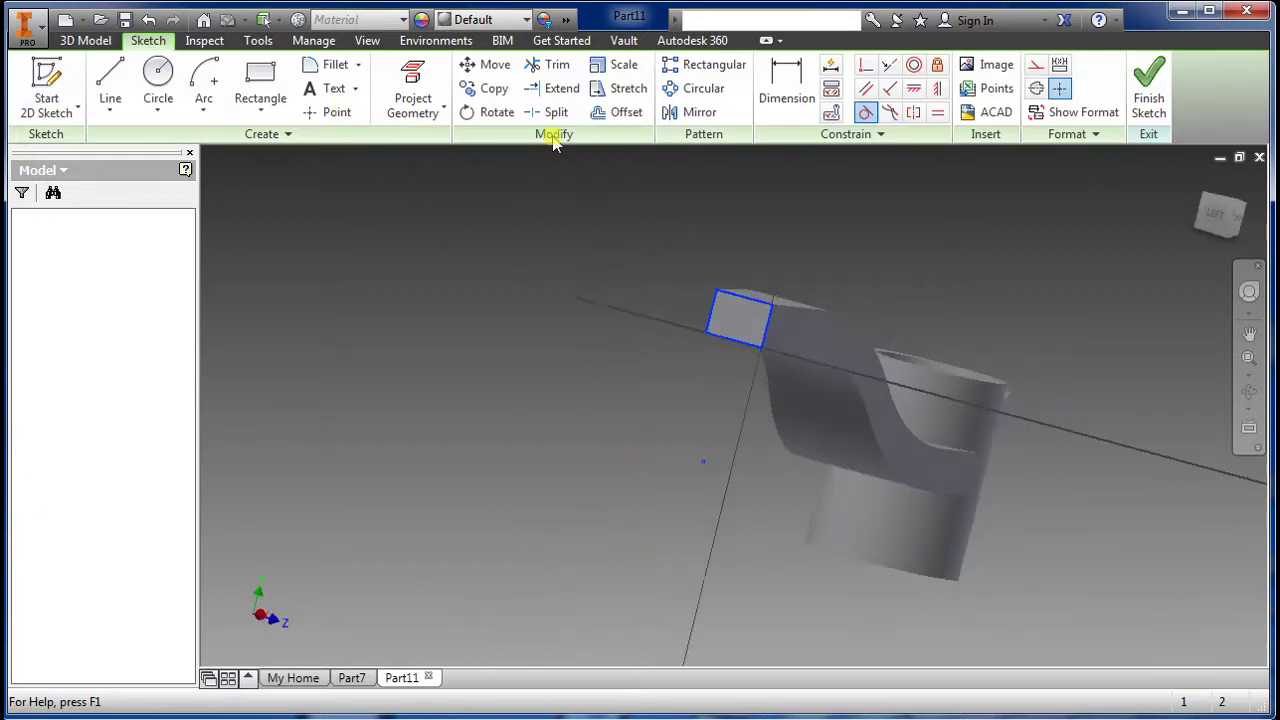
pyautogui.scroll(-3, 790, 318)
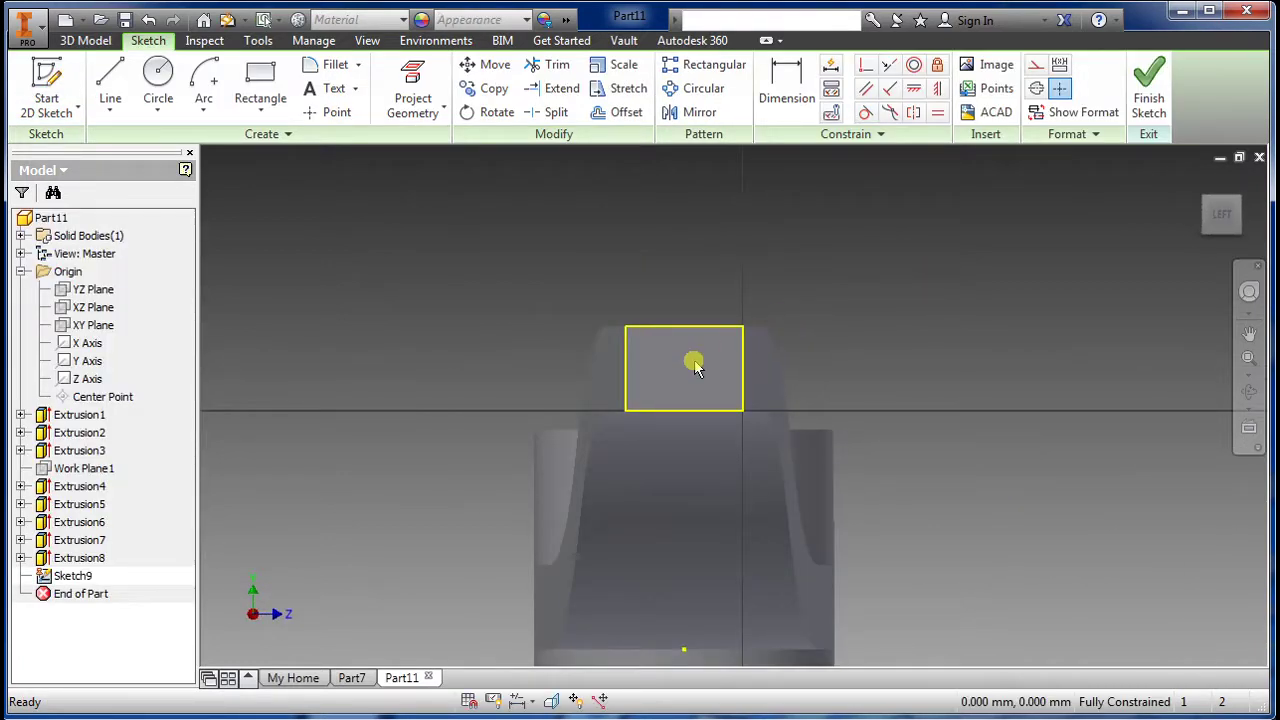
pyautogui.press('c')
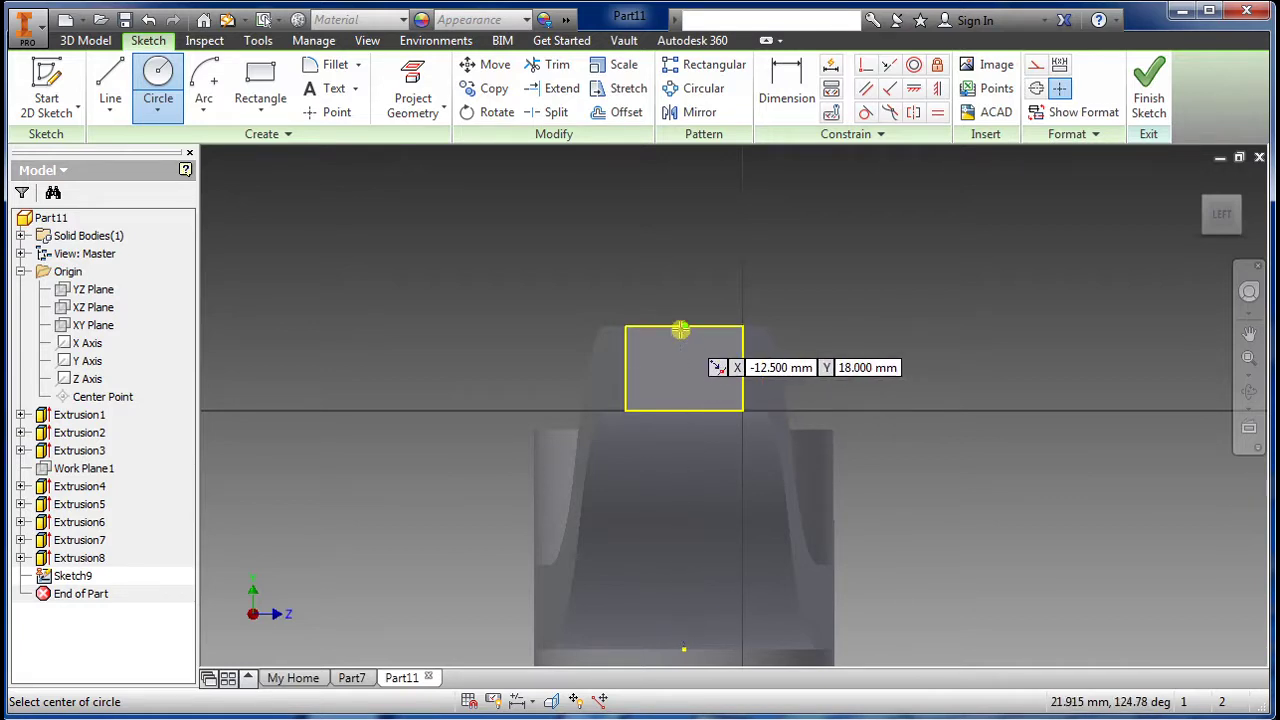
pyautogui.click(682, 366)
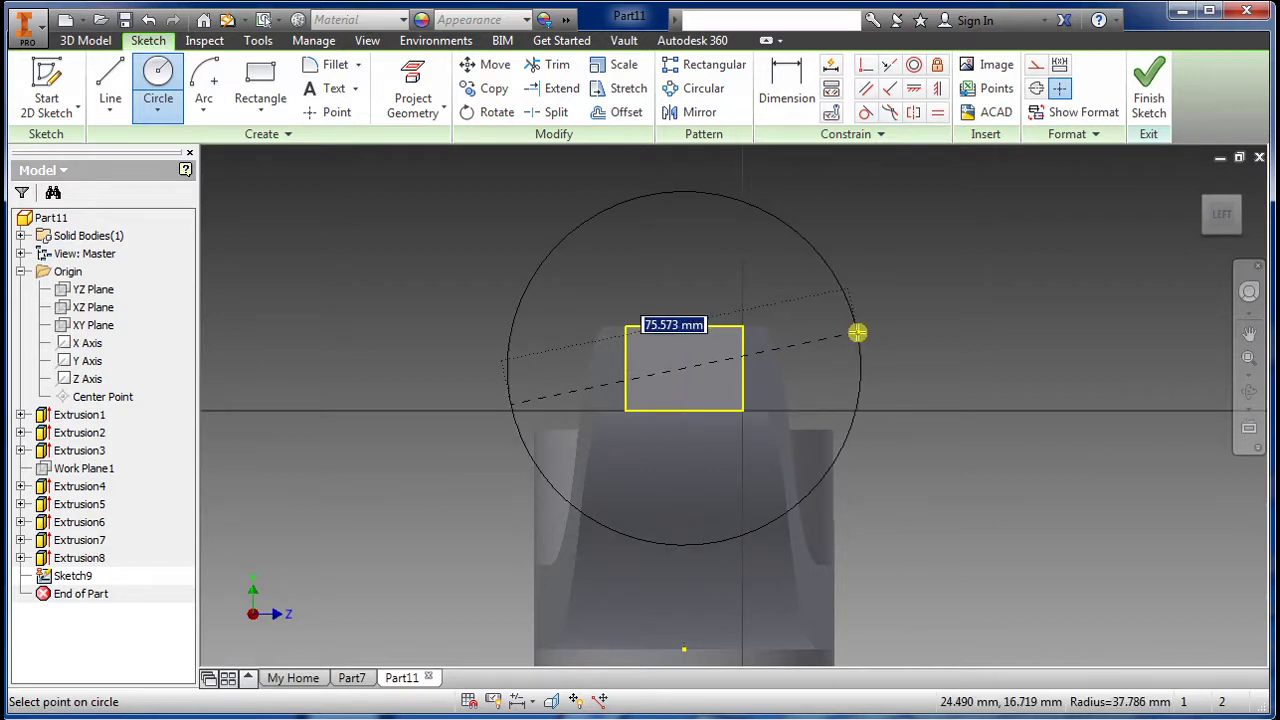
pyautogui.write('40')
pyautogui.press('Return')
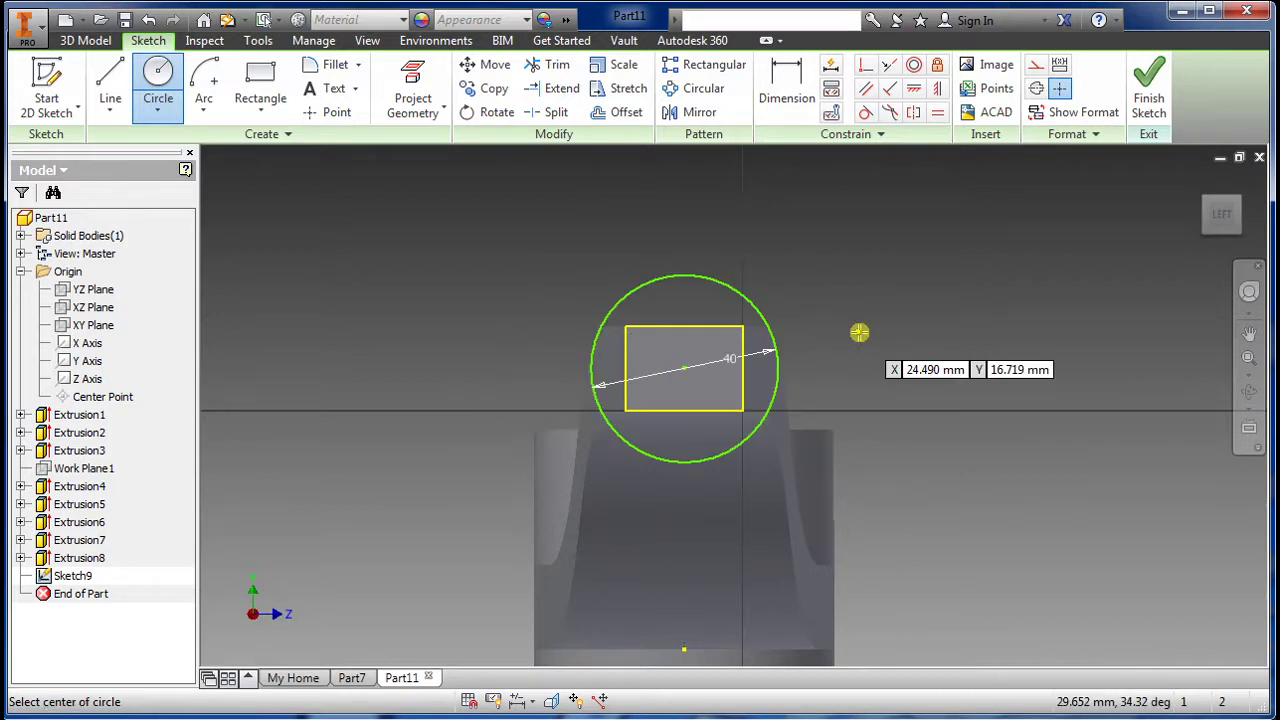
pyautogui.click(1146, 92)
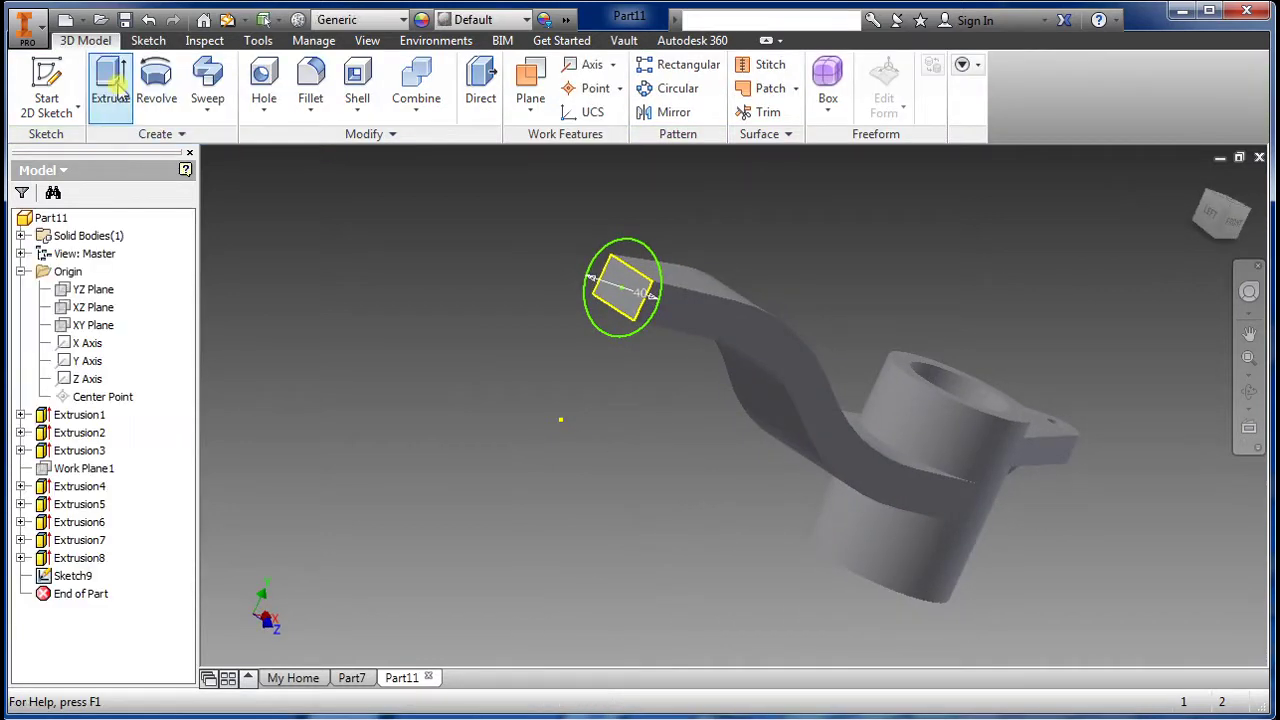
# Step: Extrude the full circle, including its inner rectangle, 8 mm outward from the arm's end as a joined disc
pyautogui.press('e')
pyautogui.click(612, 279)
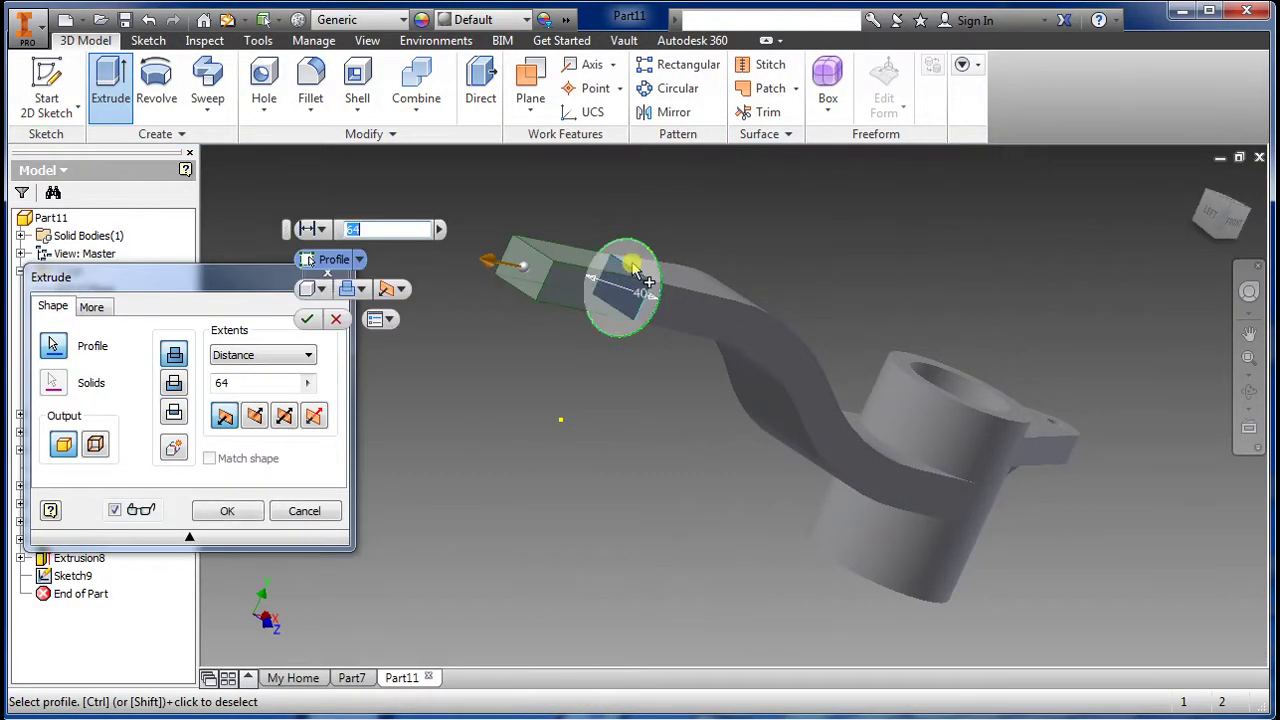
pyautogui.click(393, 229)
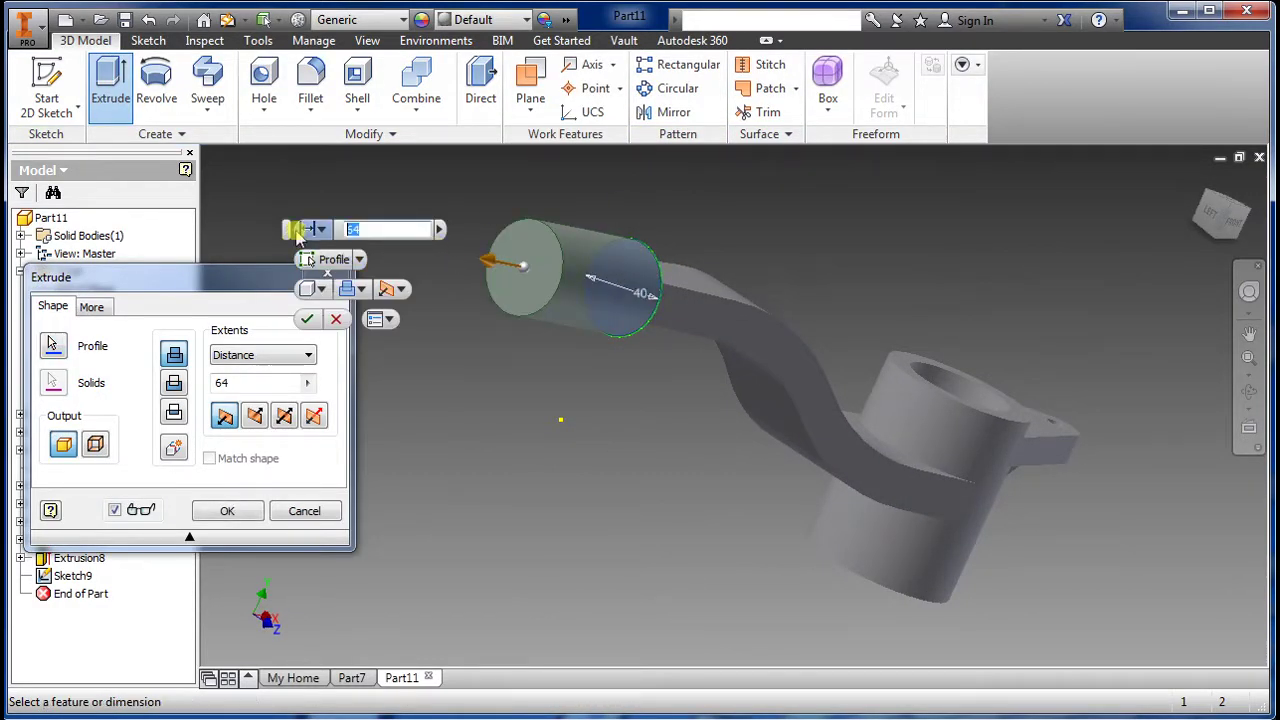
pyautogui.press('Return')
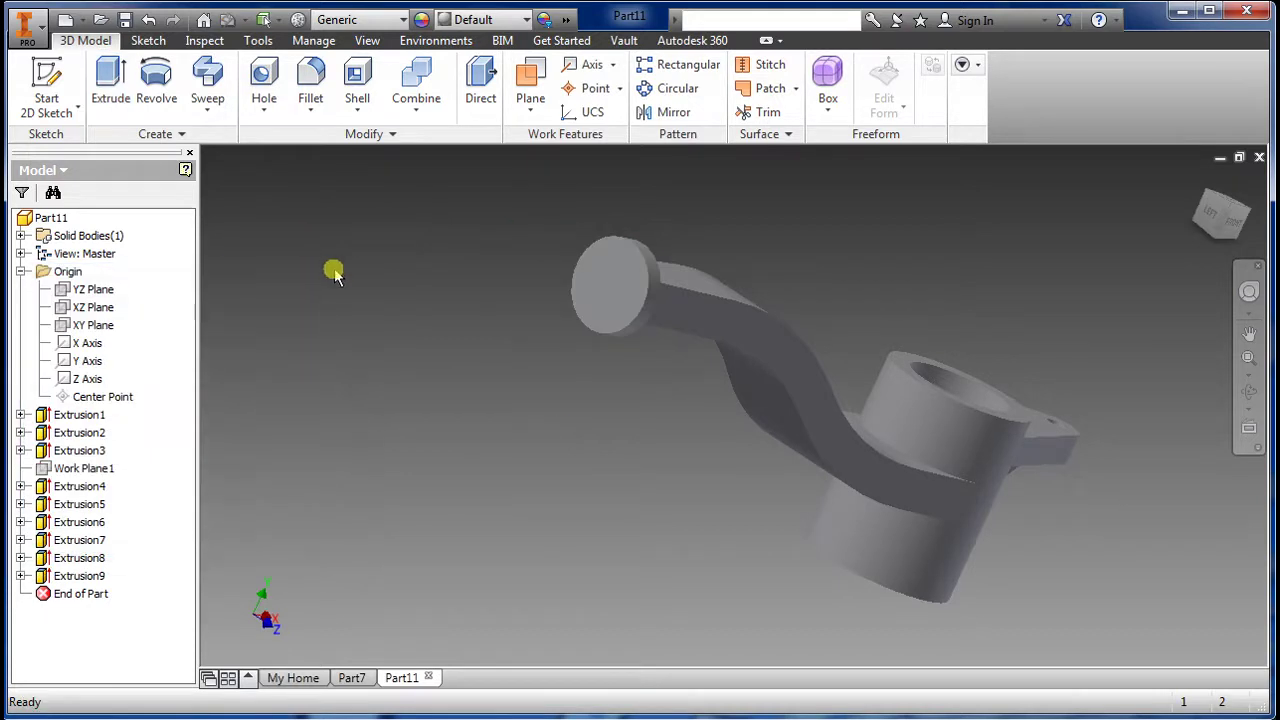
# Step: Start a 2D sketch on the XY plane and slice the model's graphics at the sketch plane
pyautogui.keyDown('shift'); pyautogui.moveTo(610, 355); pyautogui.dragTo(494, 390, button='middle'); pyautogui.keyUp('shift')
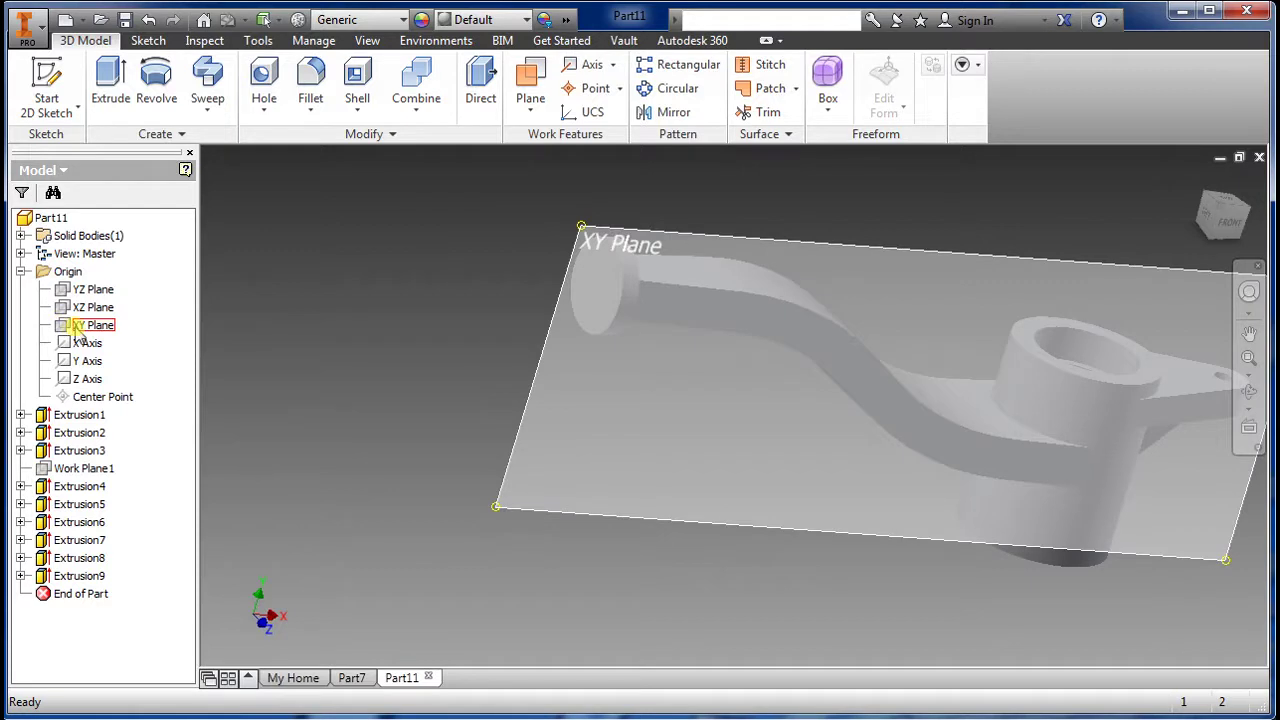
pyautogui.click(93, 325)
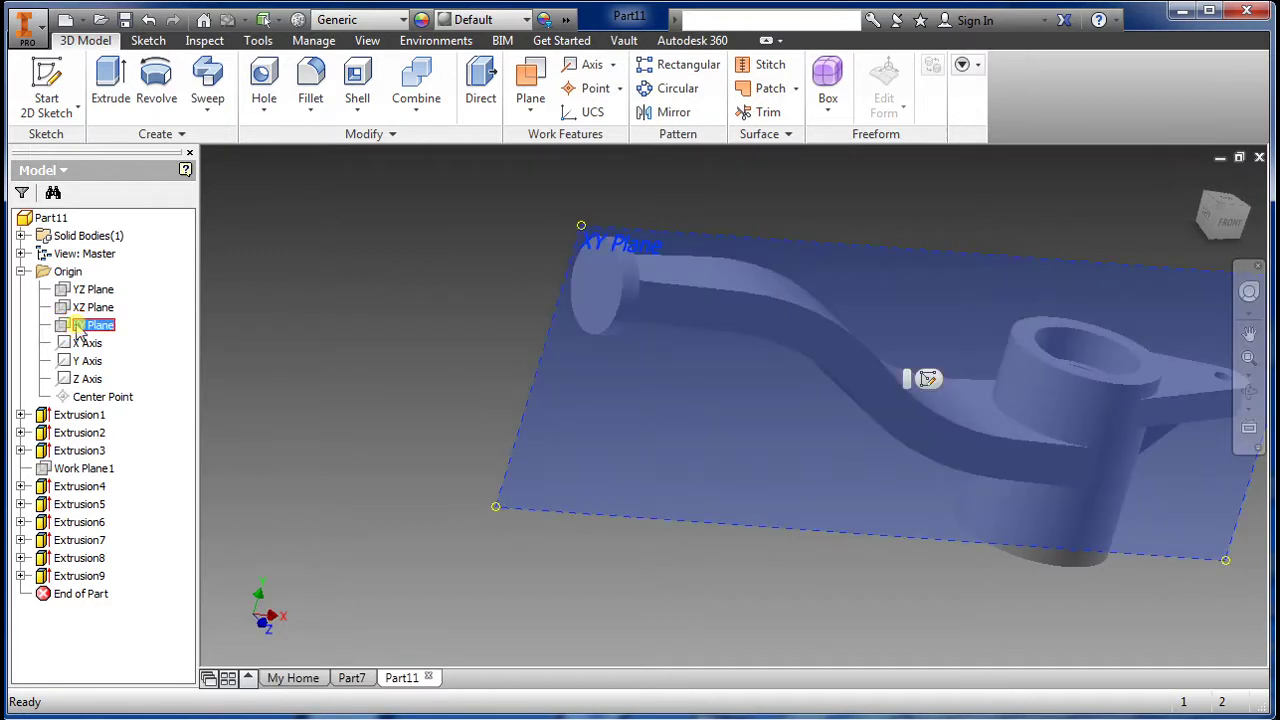
pyautogui.click(50, 80)
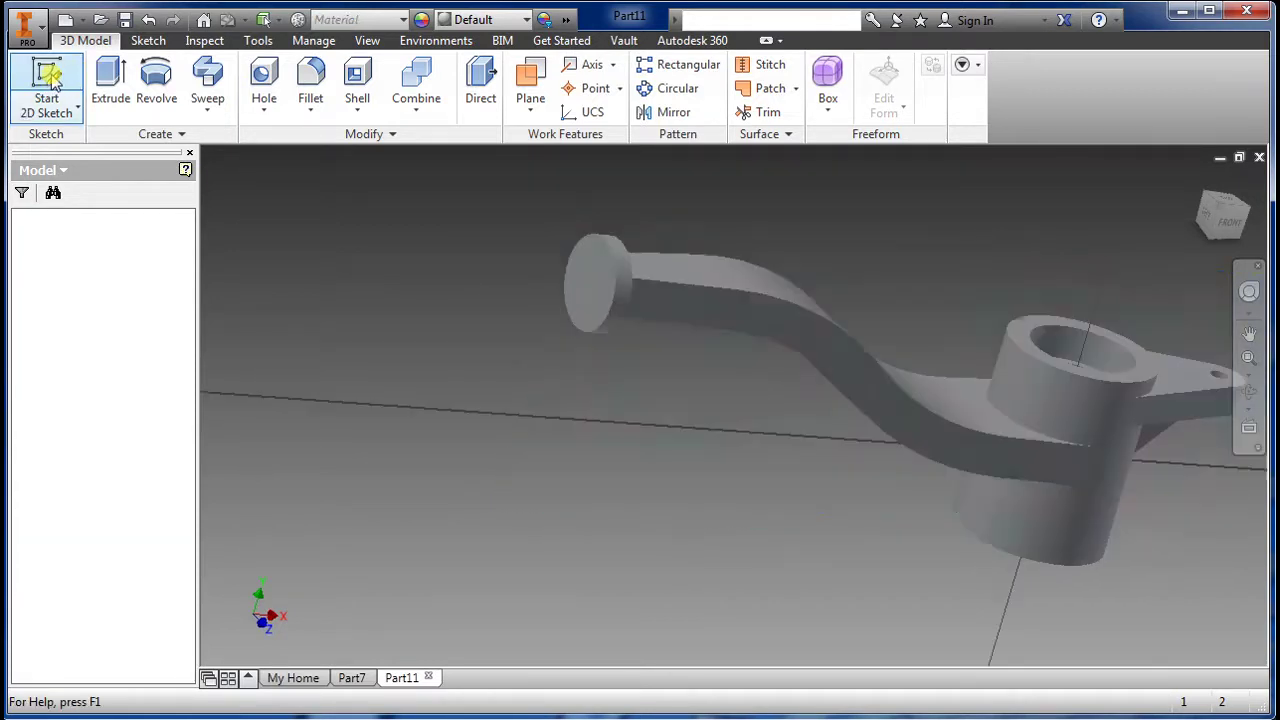
pyautogui.scroll(5, 574, 374)
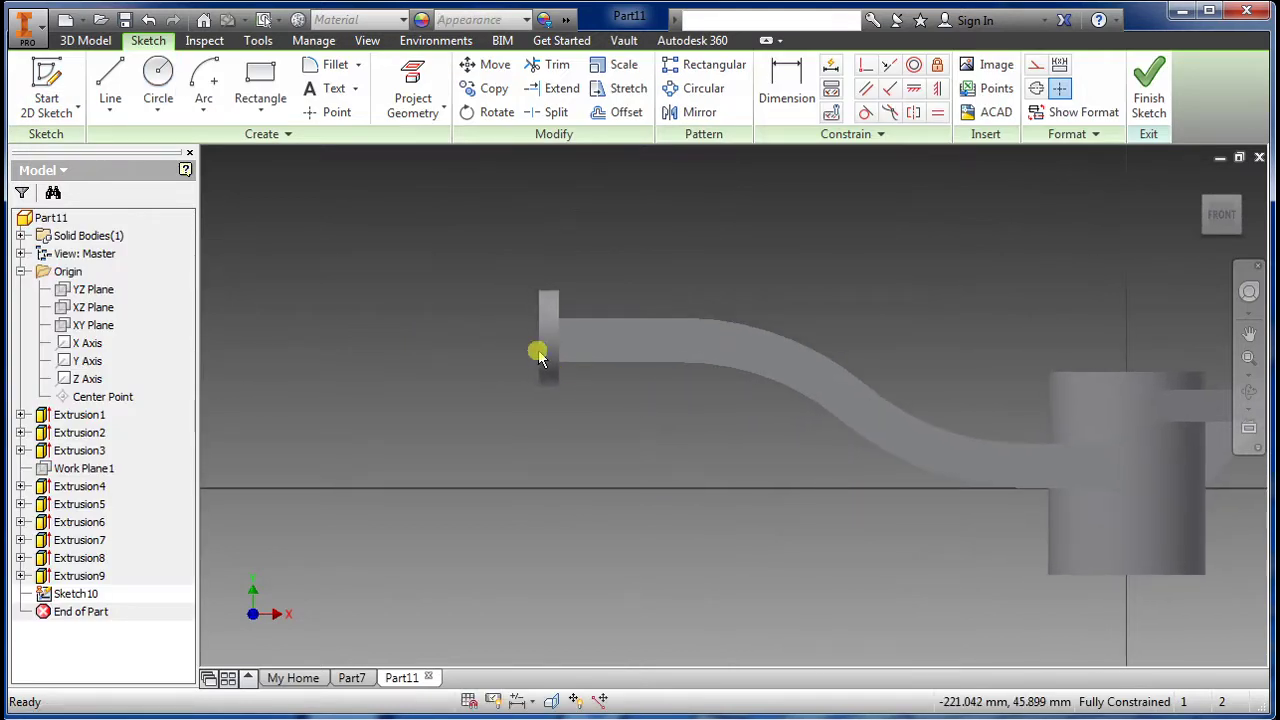
pyautogui.click(551, 701)
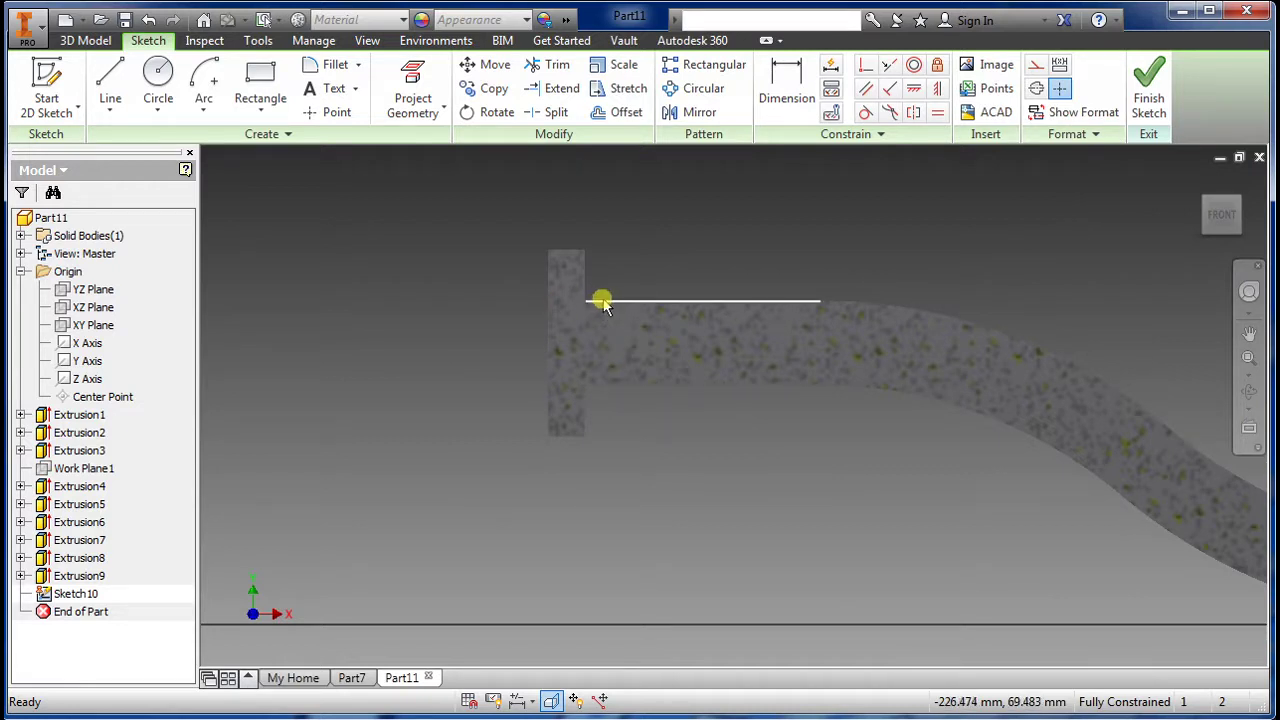
# Step: Project the arm's straight upper and lower edges and the disc's outer face edge into the sketch
pyautogui.press('l')
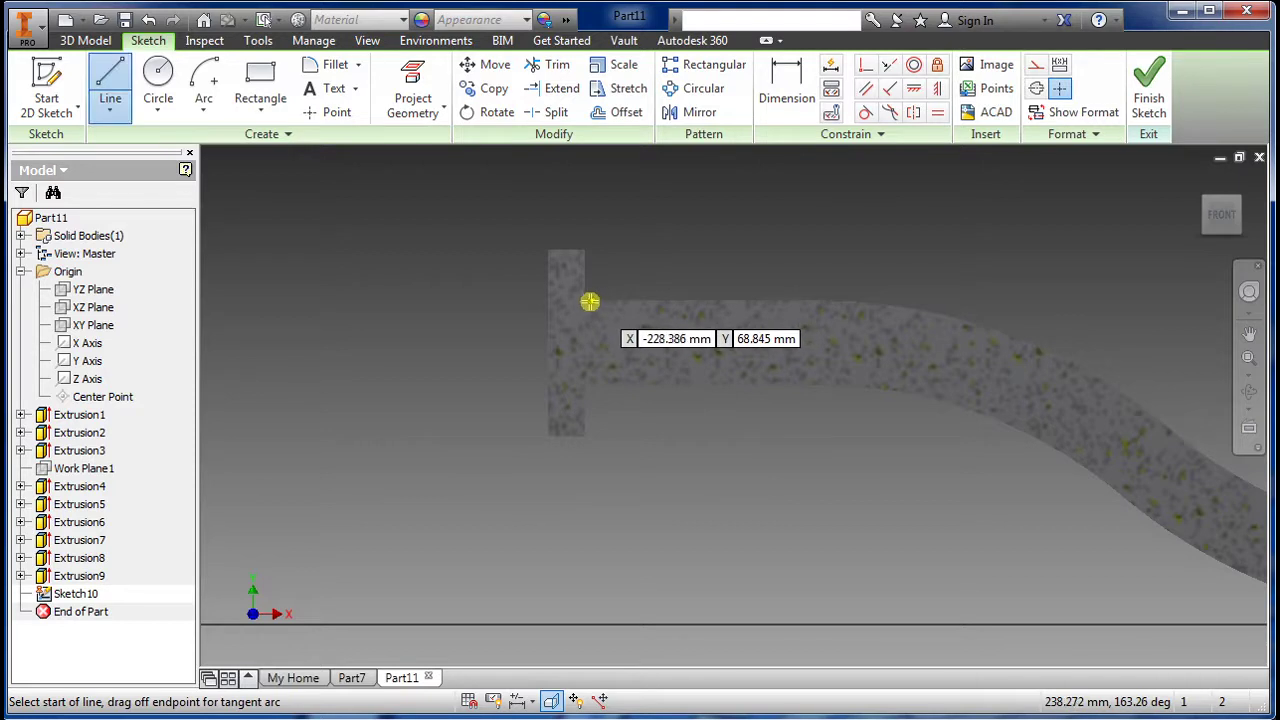
pyautogui.press('Escape')
pyautogui.click(413, 95)
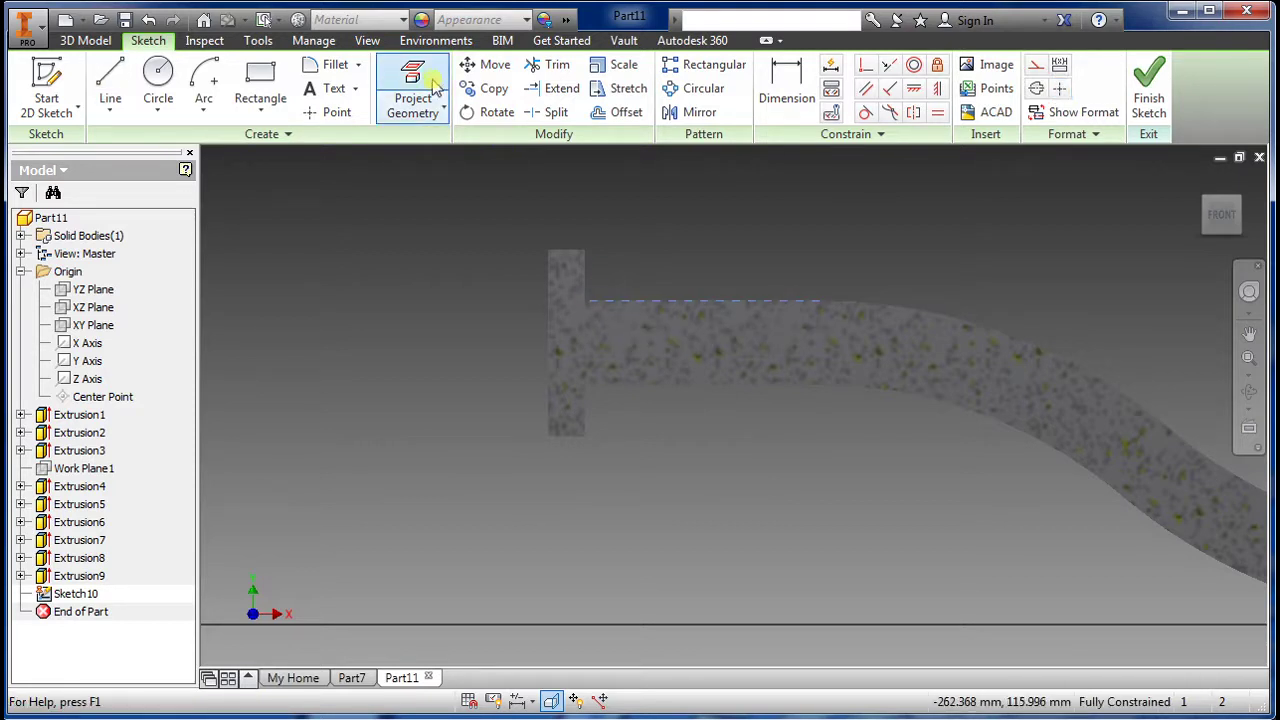
pyautogui.click(595, 300)
pyautogui.press('Escape')
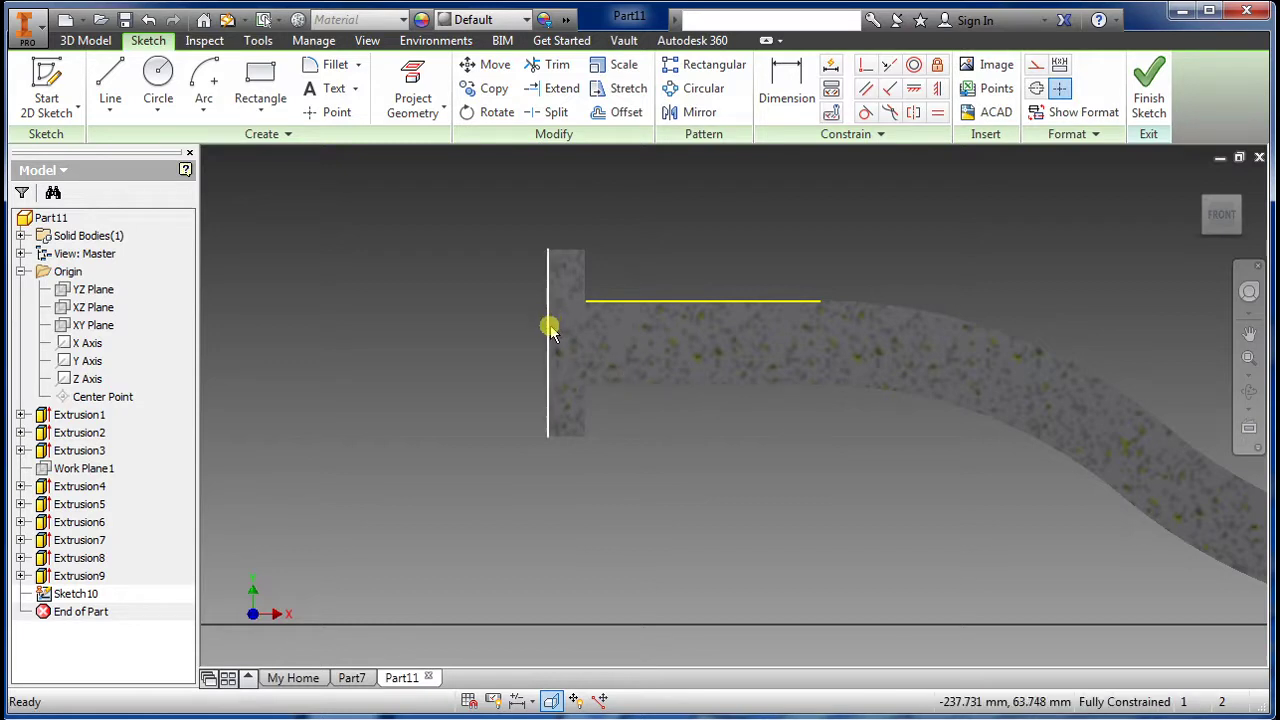
pyautogui.click(413, 95)
pyautogui.click(548, 310)
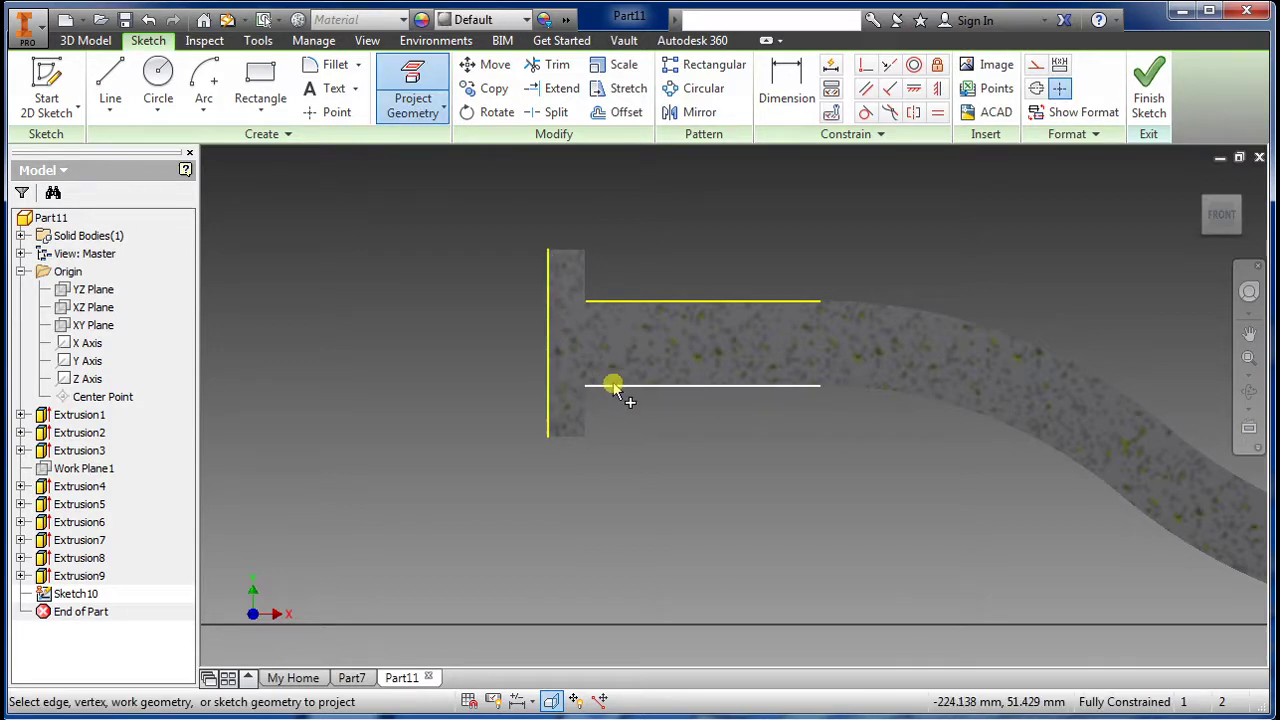
pyautogui.click(593, 356)
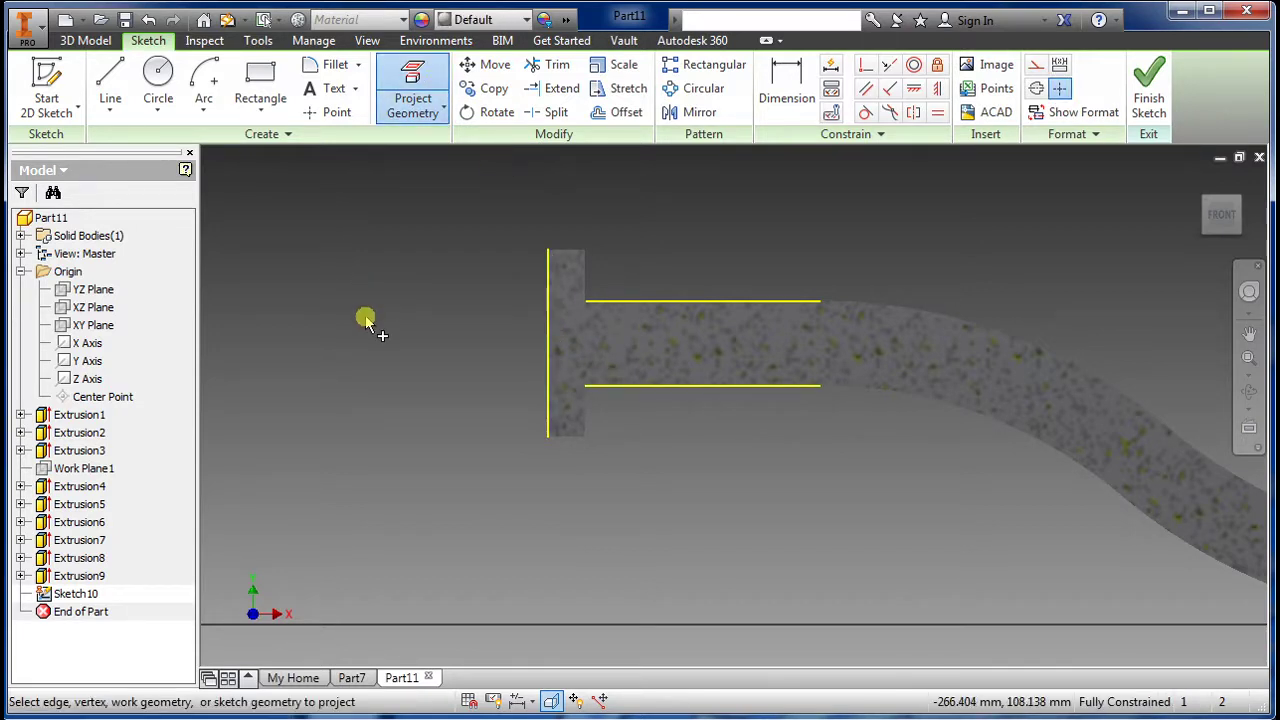
pyautogui.press('Escape')
# Step: Draw a 120 mm horizontal line from the midpoint of the disc's outer edge, pointing away from the arm
pyautogui.press('l')
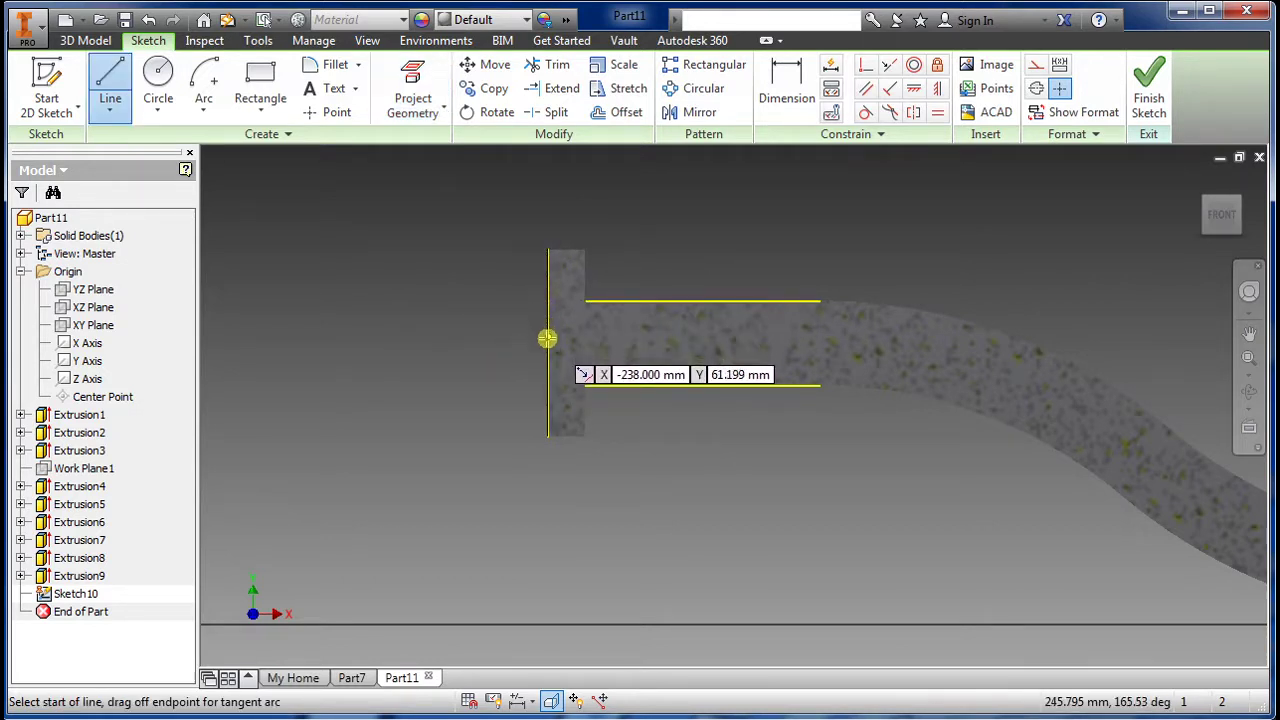
pyautogui.click(549, 344)
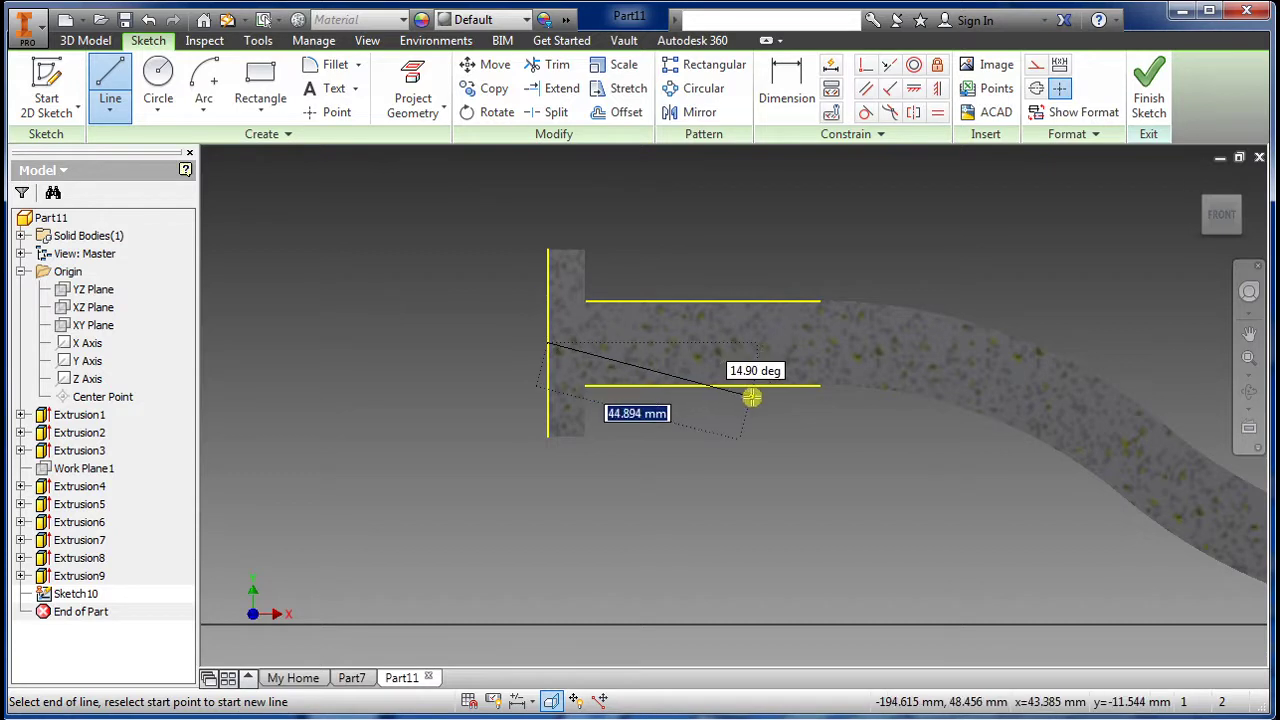
pyautogui.scroll(3, 755, 395)
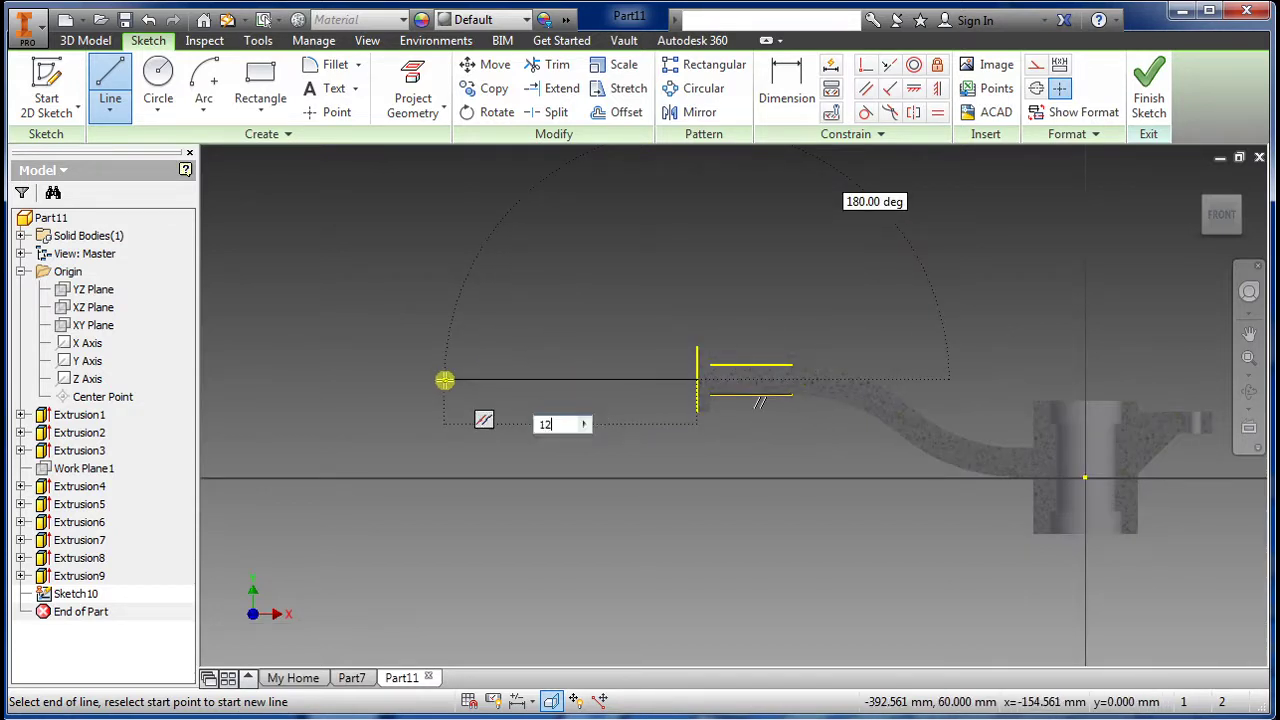
pyautogui.write('120')
pyautogui.press('Return')
pyautogui.press('Escape')
# Step: Draw a slanted line rising outward from the disc's outer edge, starting level with the arm's upper edge and ending above the 120 mm line's far end
pyautogui.scroll(-1, 703, 371)
pyautogui.scroll(-4, 703, 371)
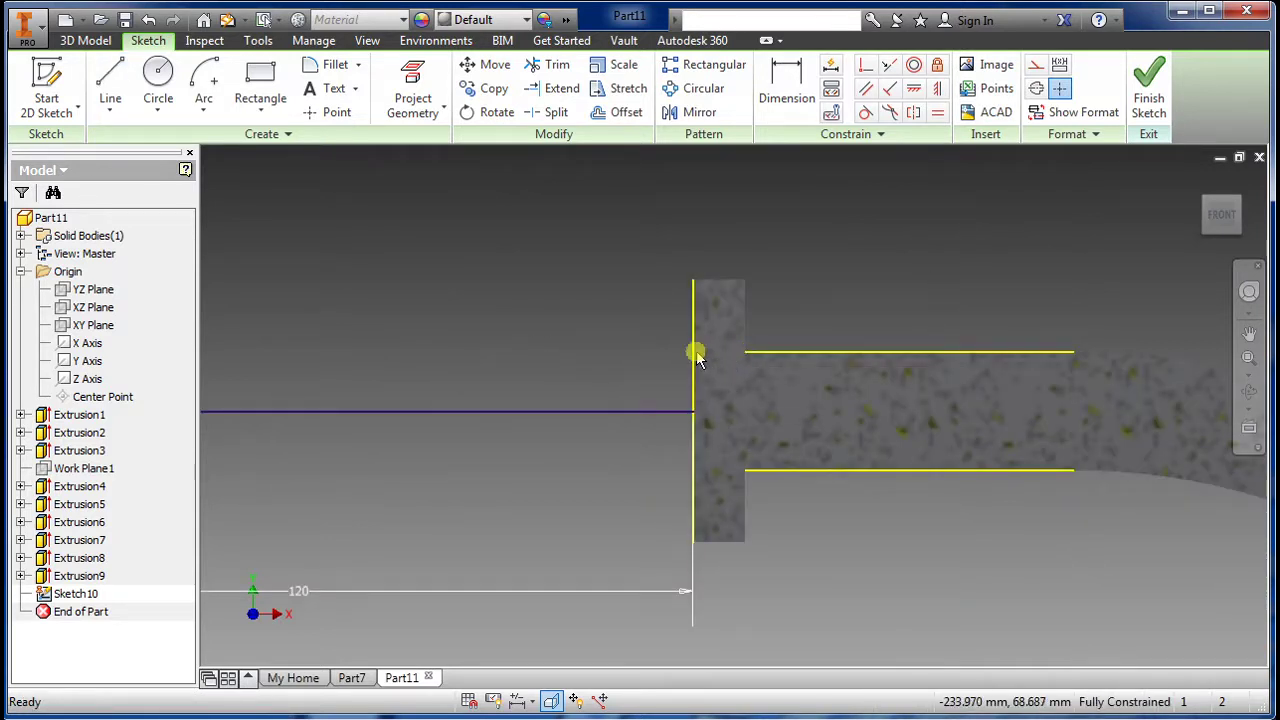
pyautogui.scroll(2, 812, 450)
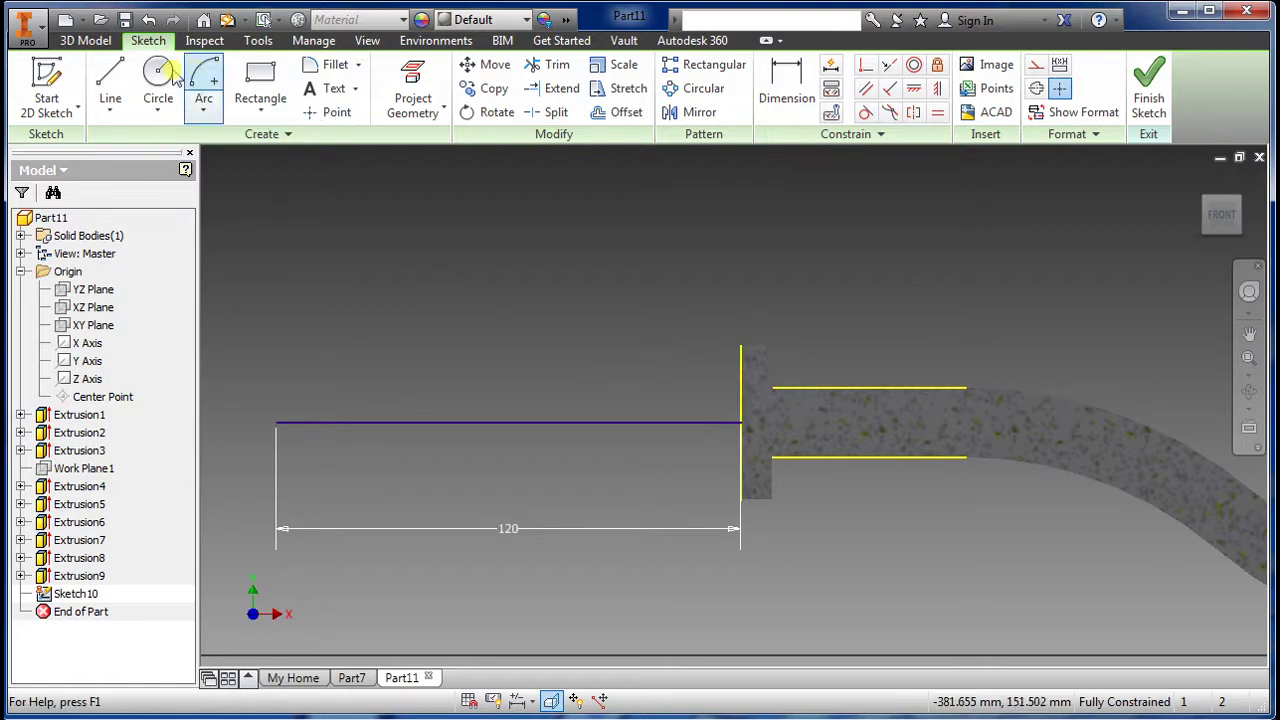
pyautogui.click(110, 85)
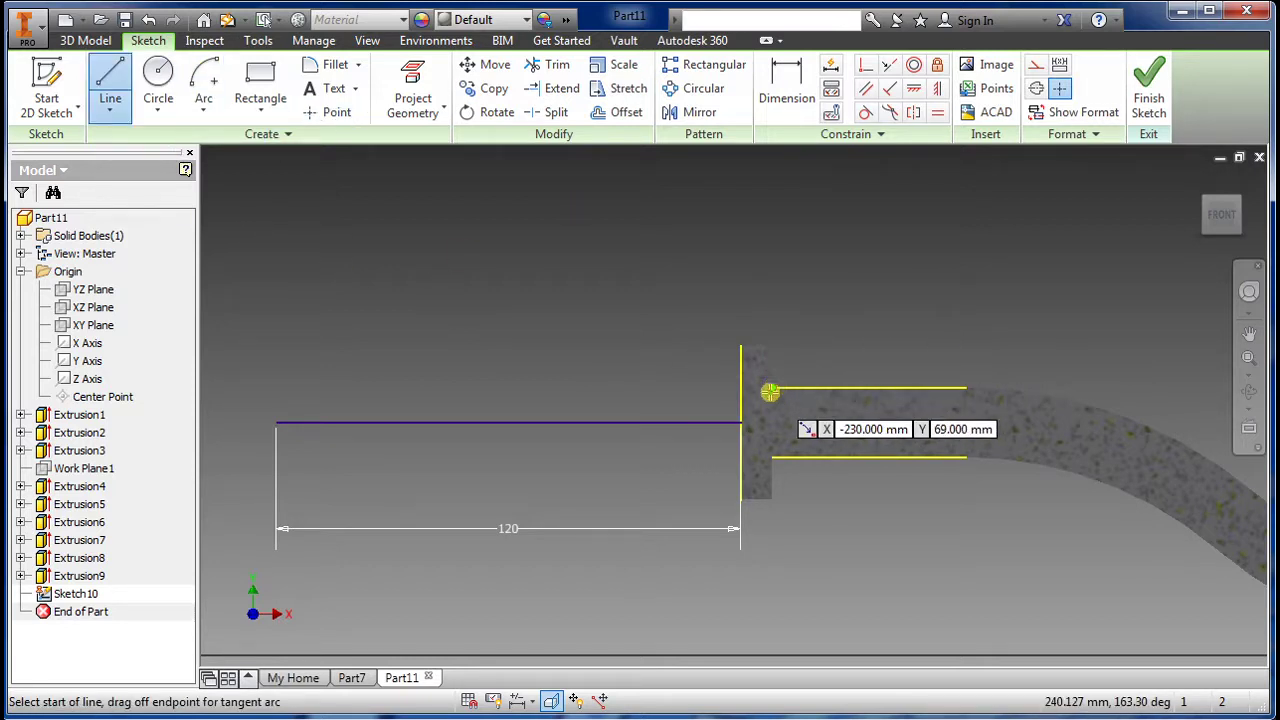
pyautogui.scroll(-2, 771, 387)
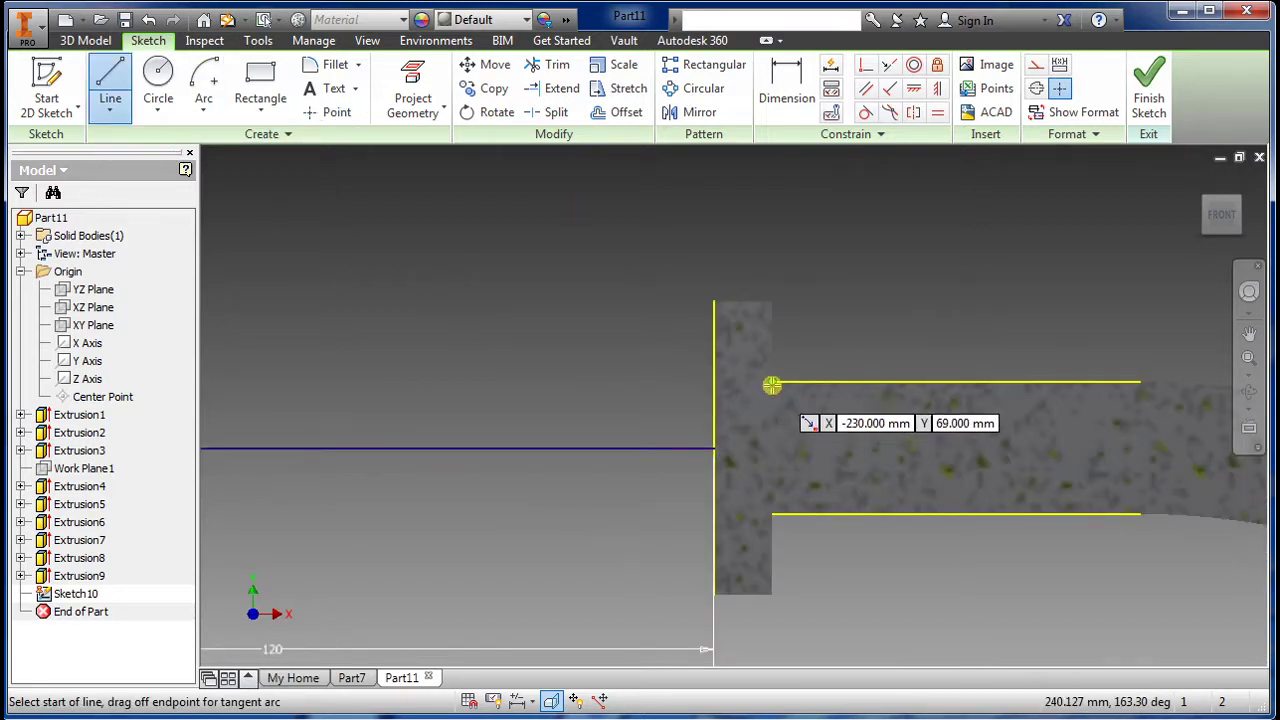
pyautogui.click(720, 382)
pyautogui.scroll(2, 720, 382)
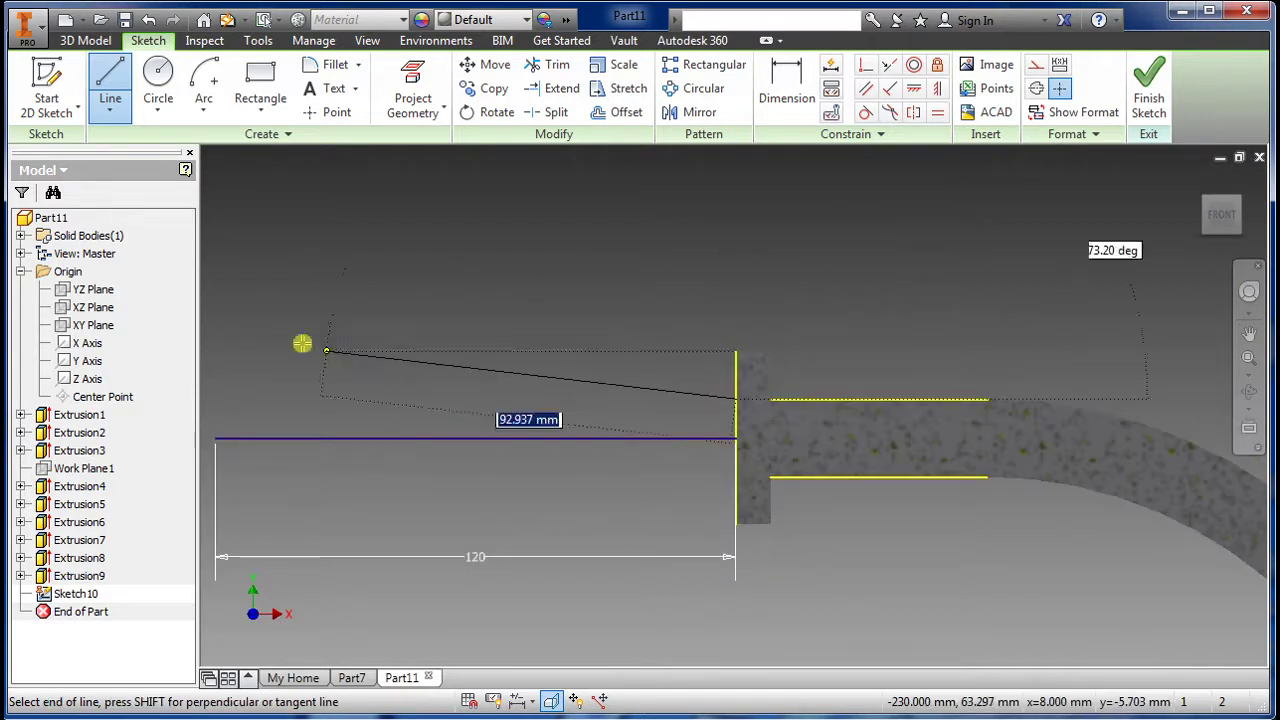
pyautogui.click(221, 309)
pyautogui.press('Escape')
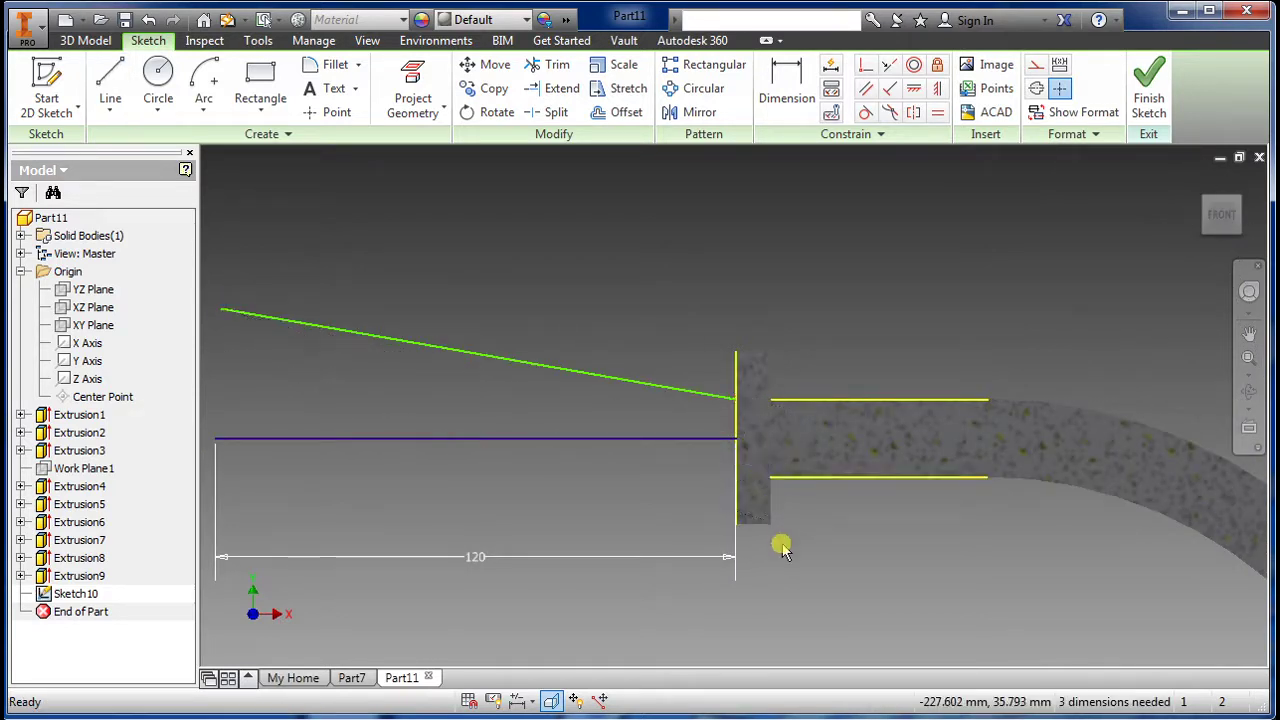
pyautogui.scroll(-2, 779, 543)
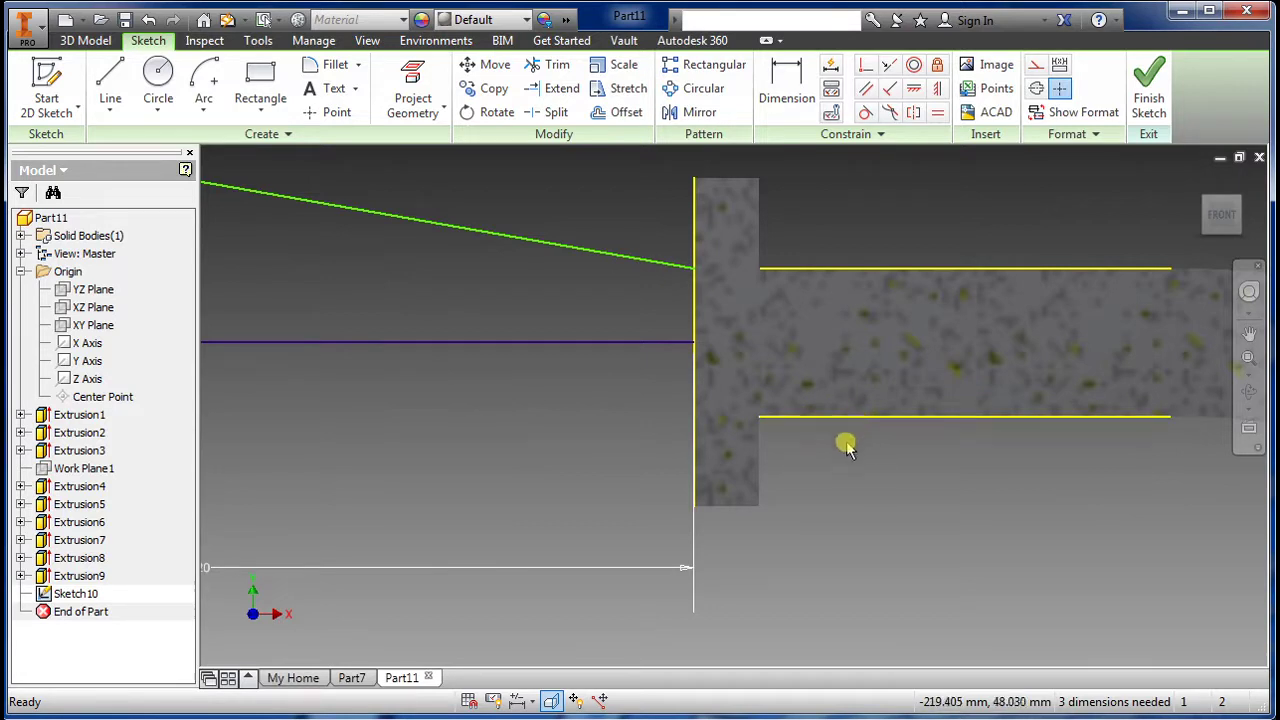
pyautogui.scroll(3, 846, 446)
pyautogui.scroll(-3, 675, 410)
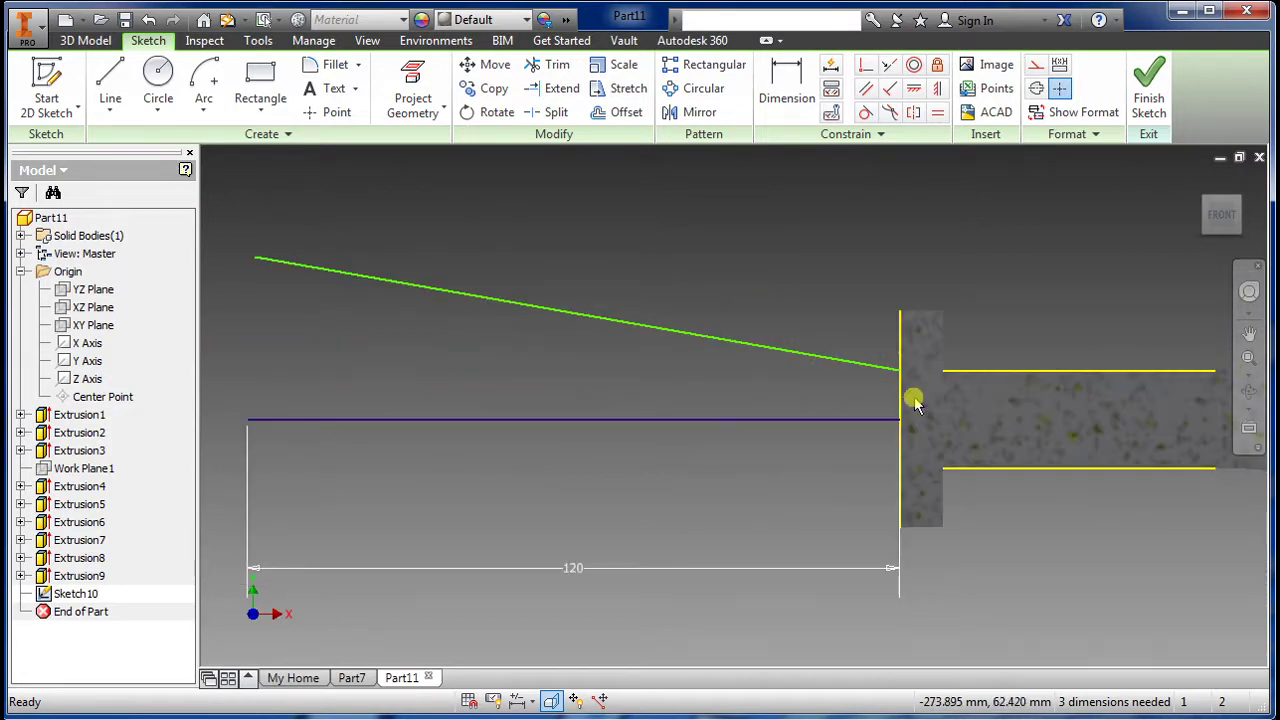
# Step: Draw a circle of diameter 22.5*2 mm near the far end of the 120 mm line, centred between it and the slanted line
pyautogui.scroll(3, 886, 455)
pyautogui.click(158, 80)
pyautogui.scroll(-2, 640, 444)
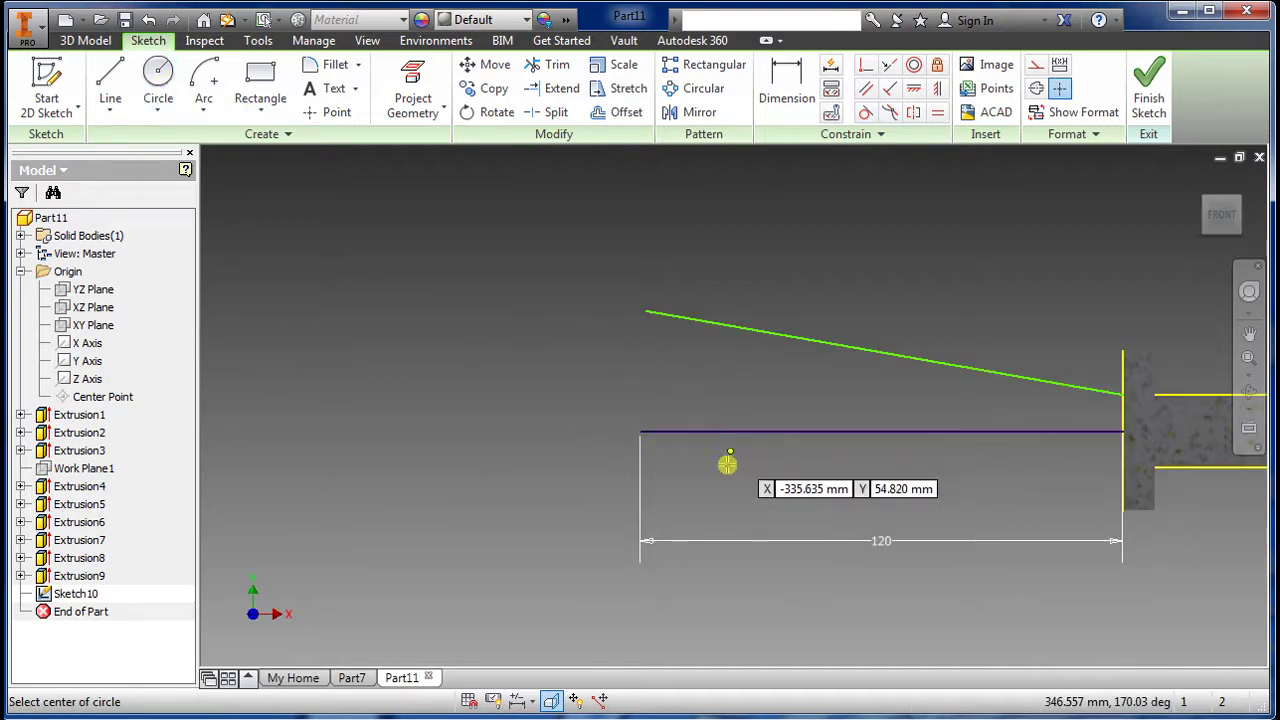
pyautogui.click(729, 403)
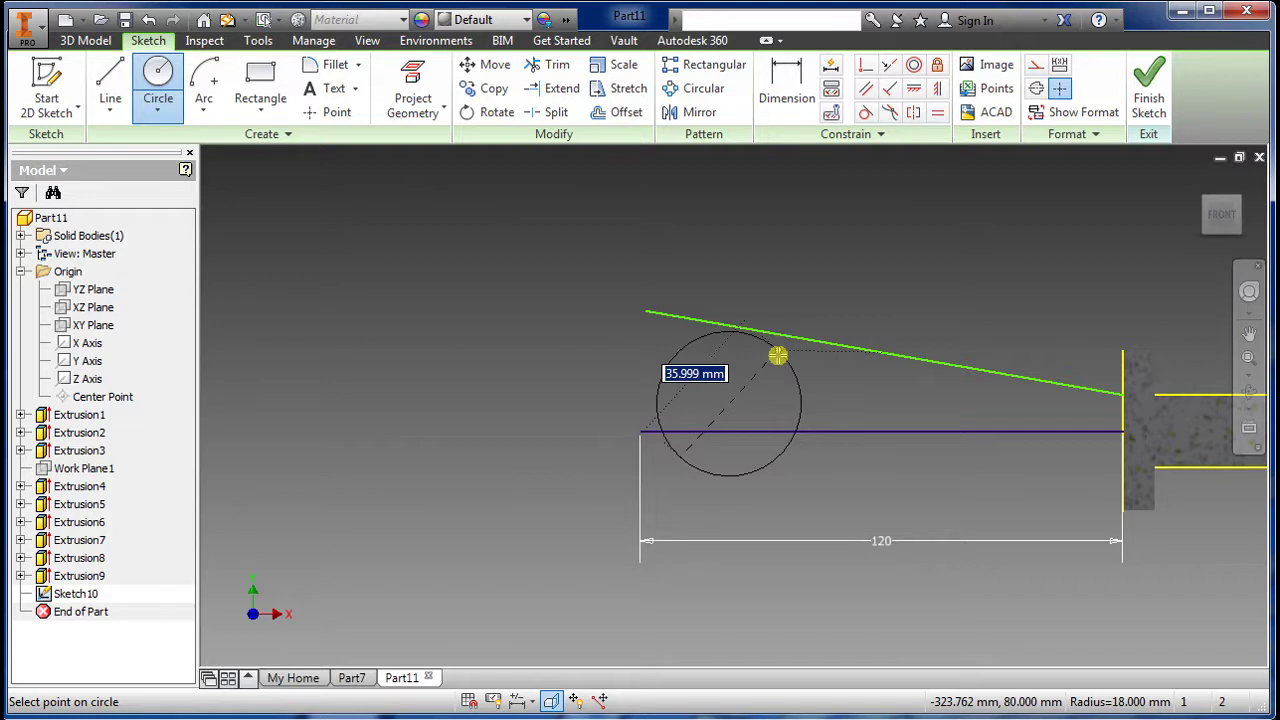
pyautogui.write('22')
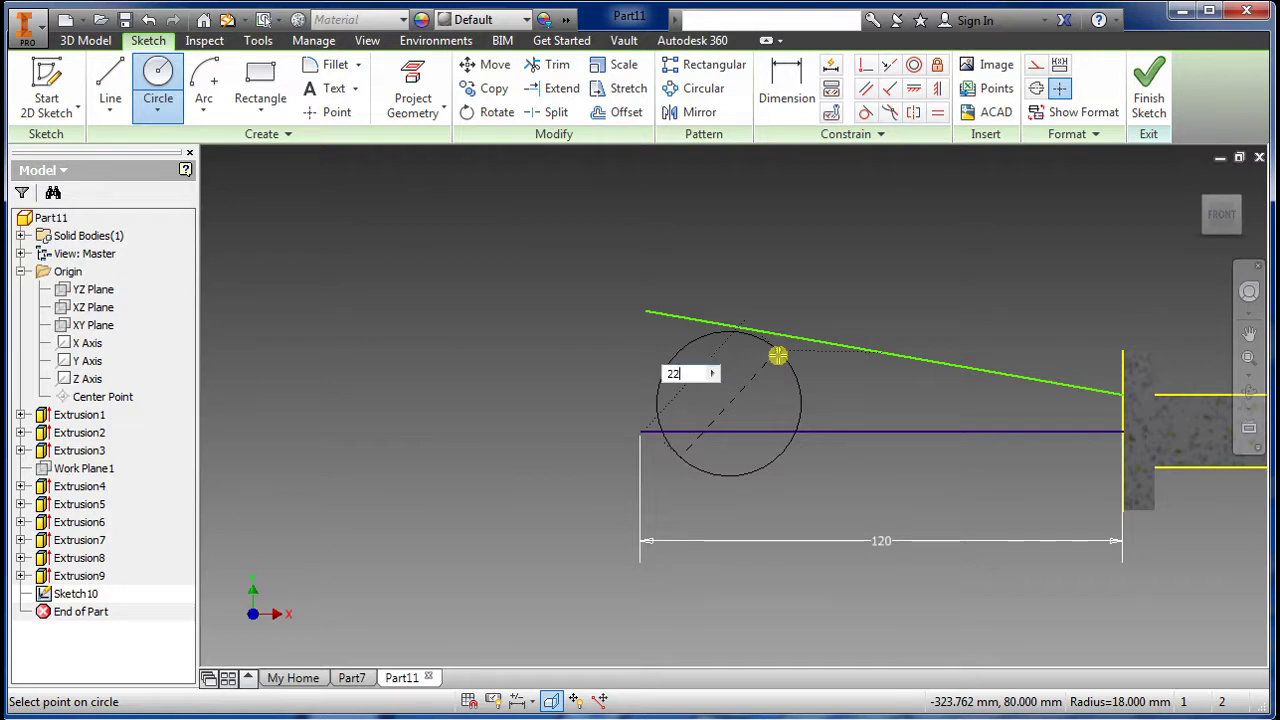
pyautogui.write('.5*2')
pyautogui.press('Return')
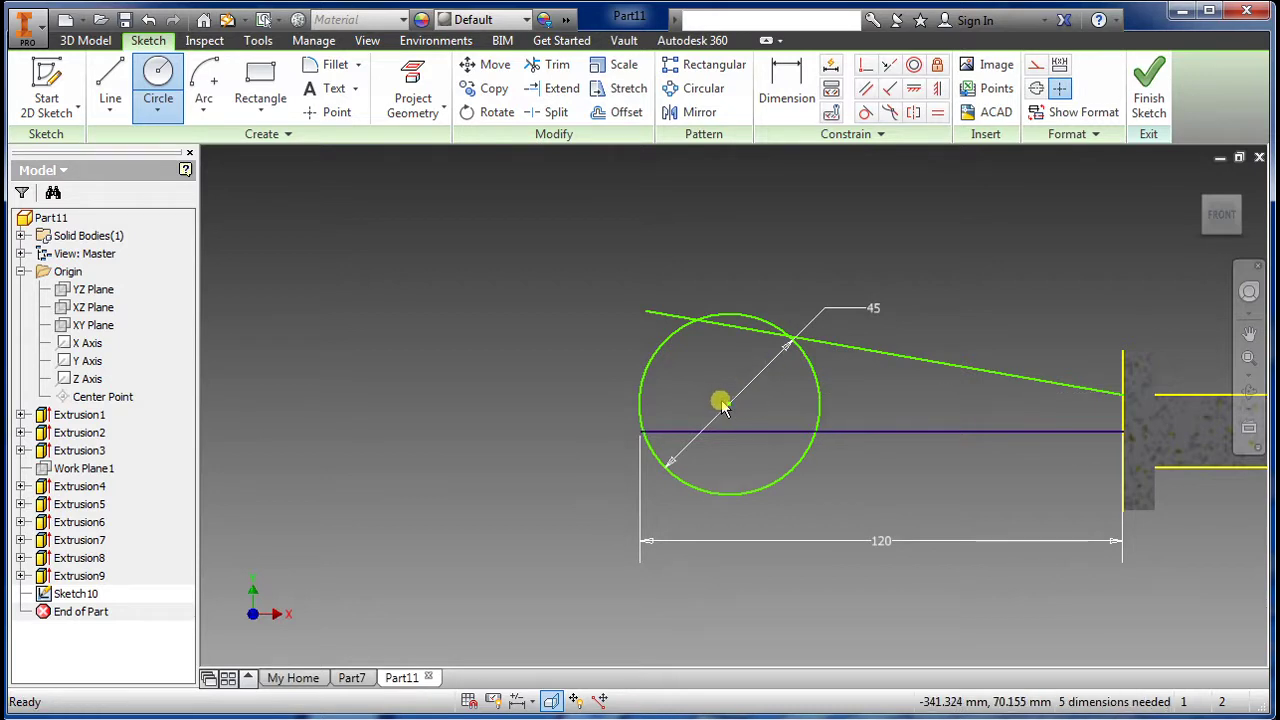
pyautogui.press('Escape')
# Step: Dimension the circle's centre to the 120 mm line and set the vertical distance to 0
pyautogui.scroll(3, 723, 405)
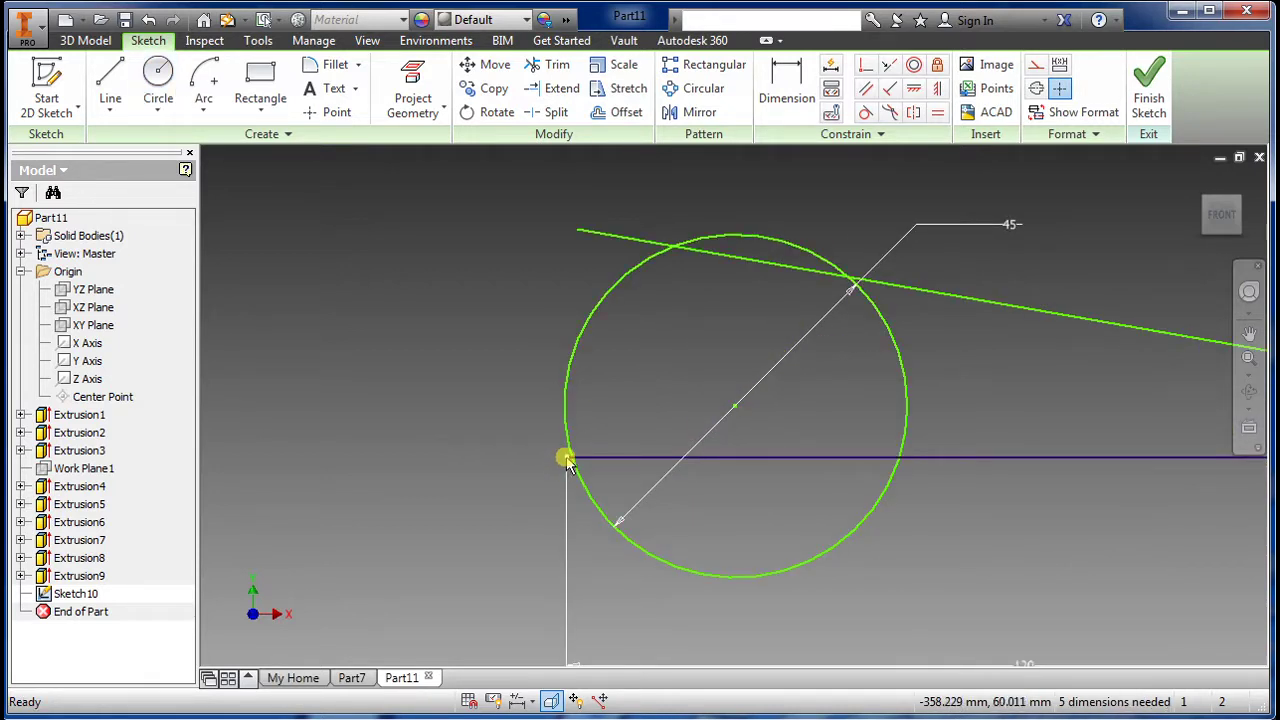
pyautogui.click(800, 90)
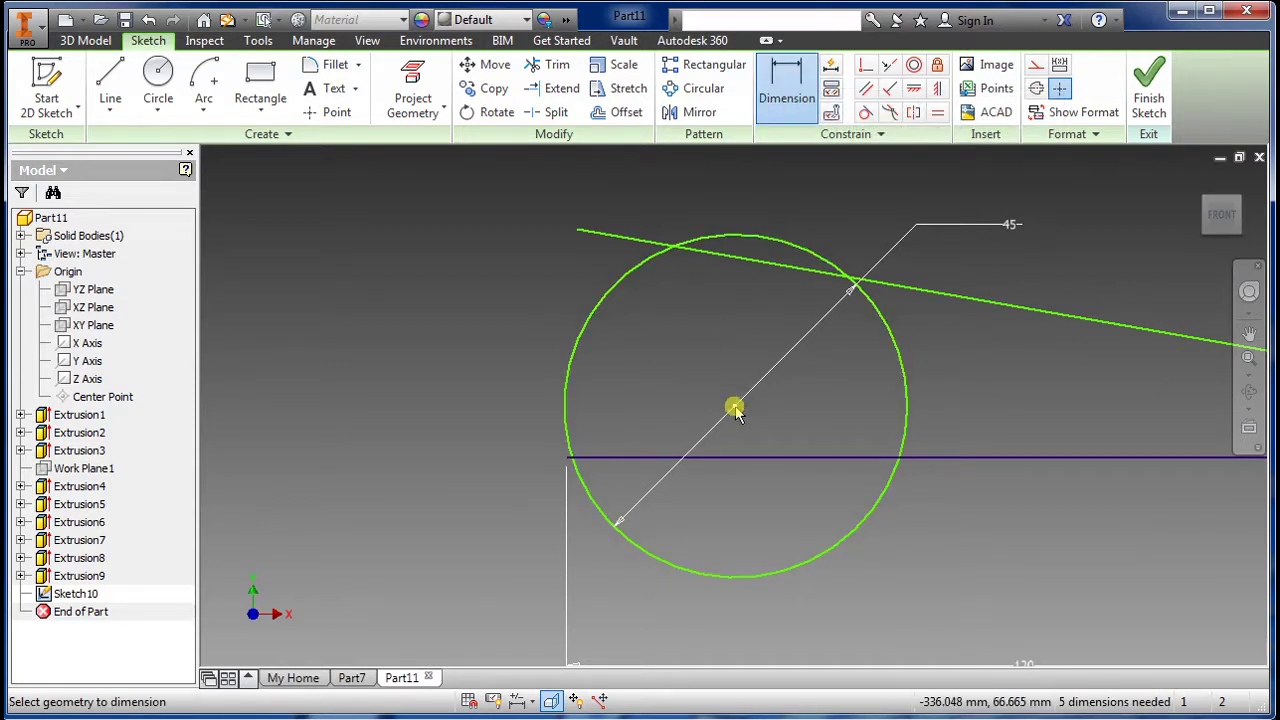
pyautogui.click(735, 410)
pyautogui.click(743, 457)
pyautogui.click(998, 437)
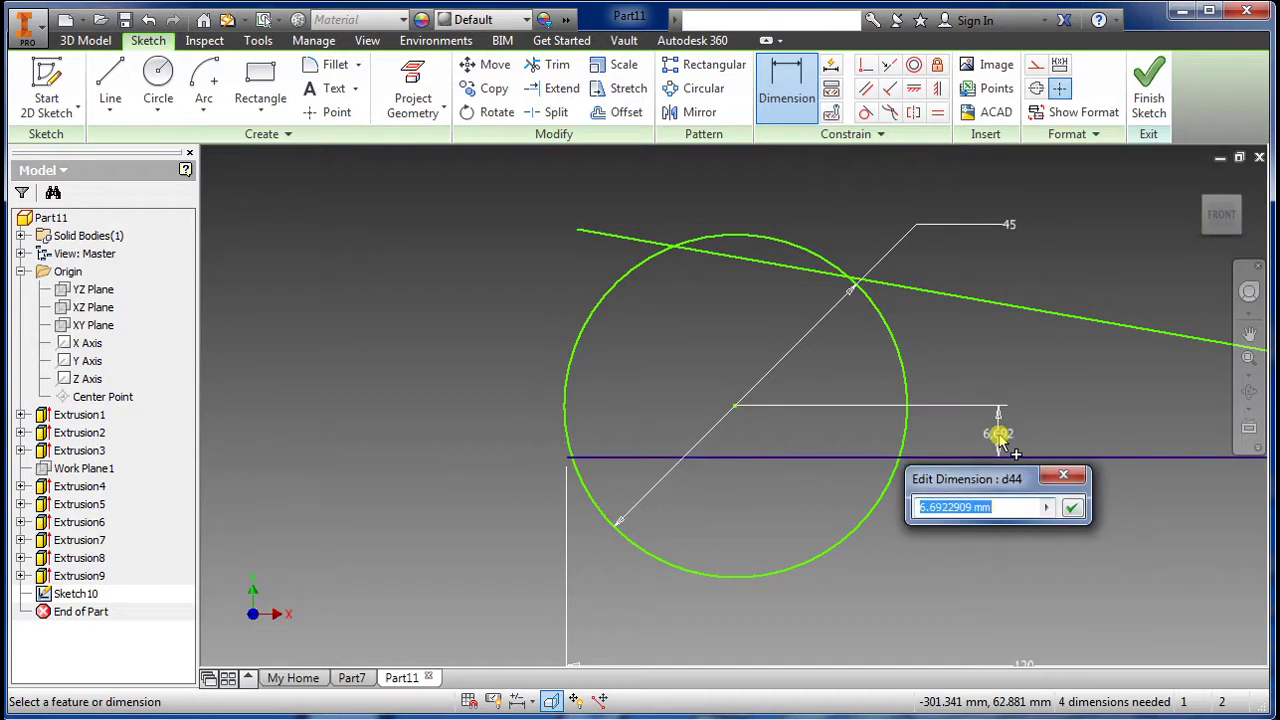
pyautogui.write('0')
pyautogui.press('Return')
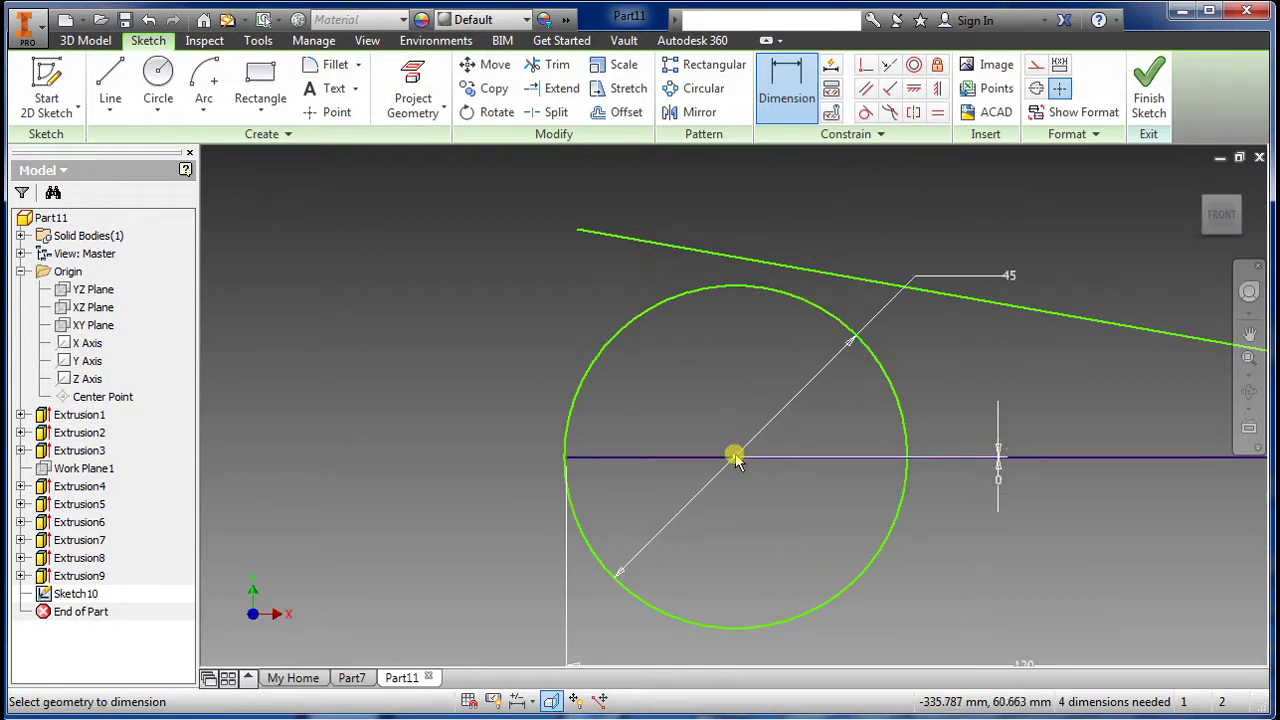
# Step: Constrain the circle to be coincident with the far endpoint of the 120 mm line
pyautogui.scroll(3, 563, 460)
pyautogui.scroll(3, 563, 460)
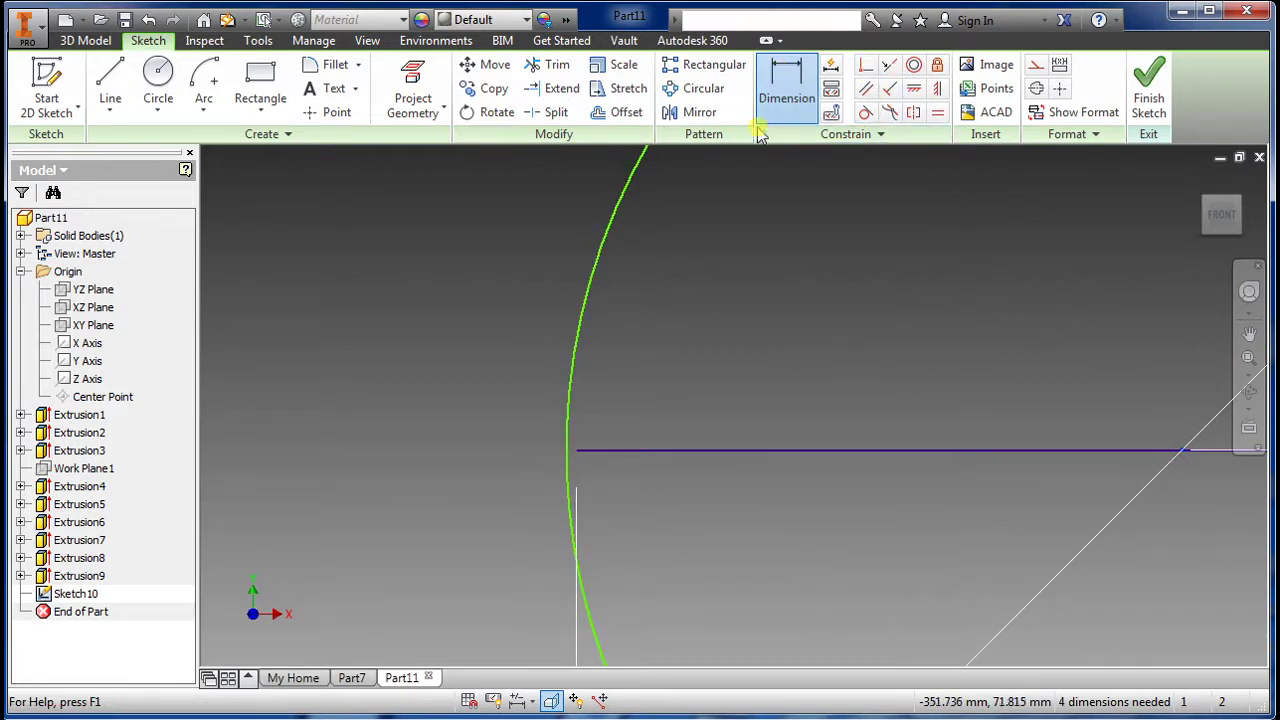
pyautogui.click(865, 68)
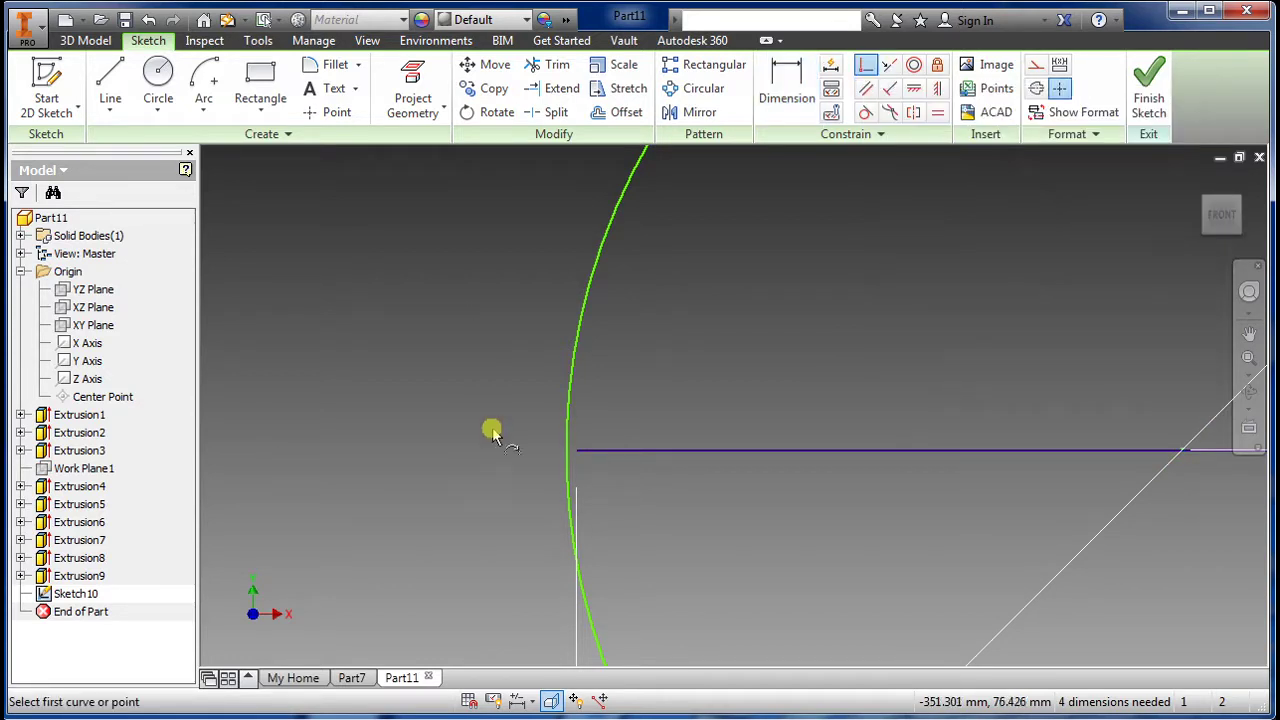
pyautogui.click(567, 450)
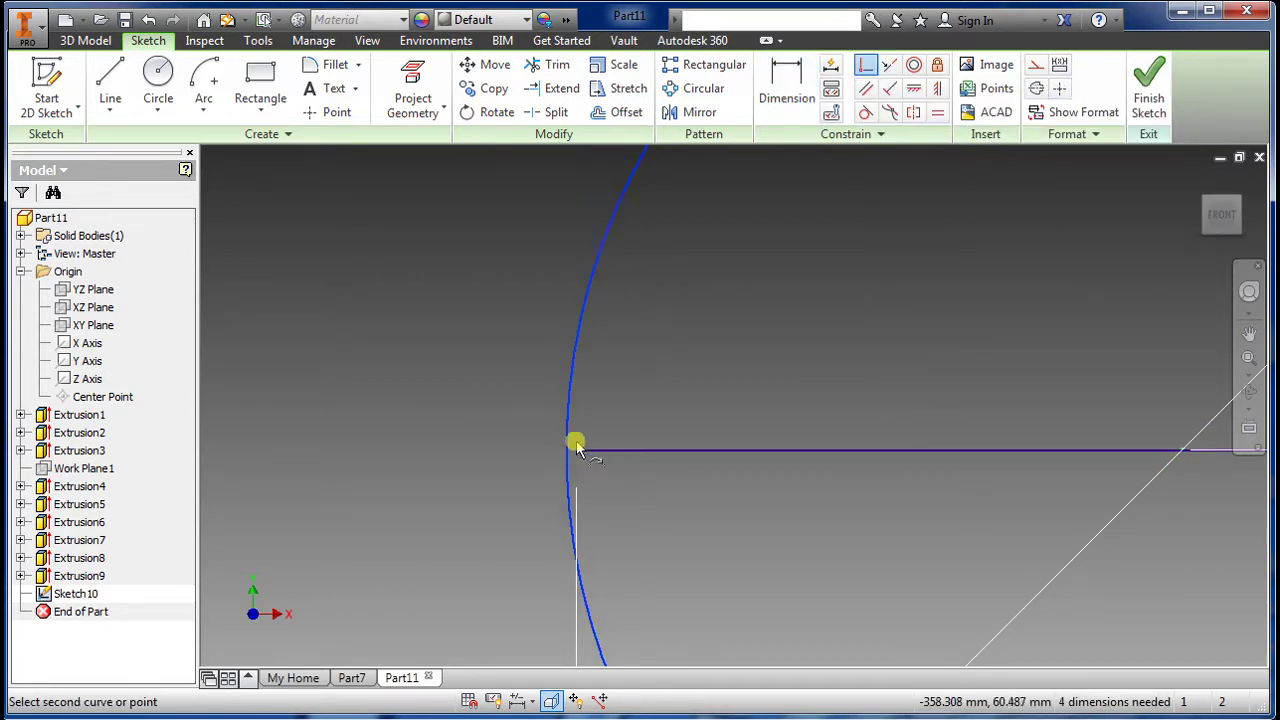
pyautogui.scroll(5, 651, 466)
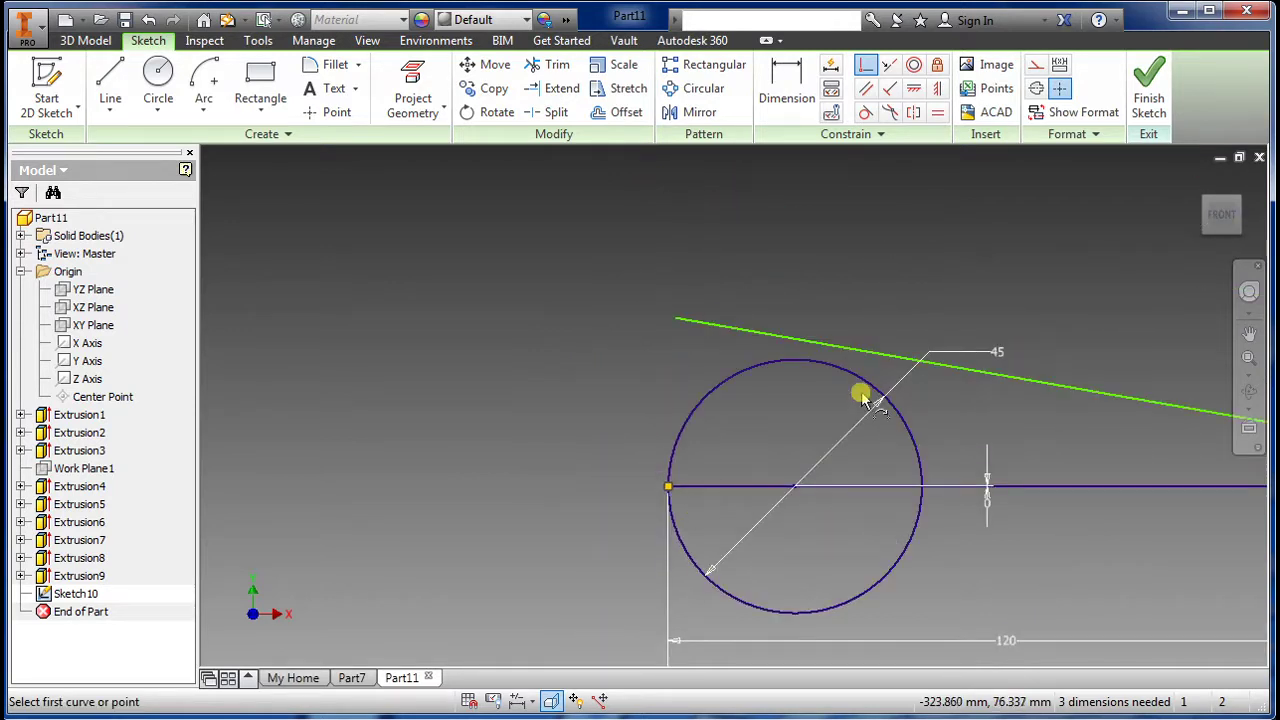
# Step: Make the slanted line tangent to the top of the 45 mm circle
pyautogui.click(865, 113)
pyautogui.click(814, 358)
pyautogui.click(816, 343)
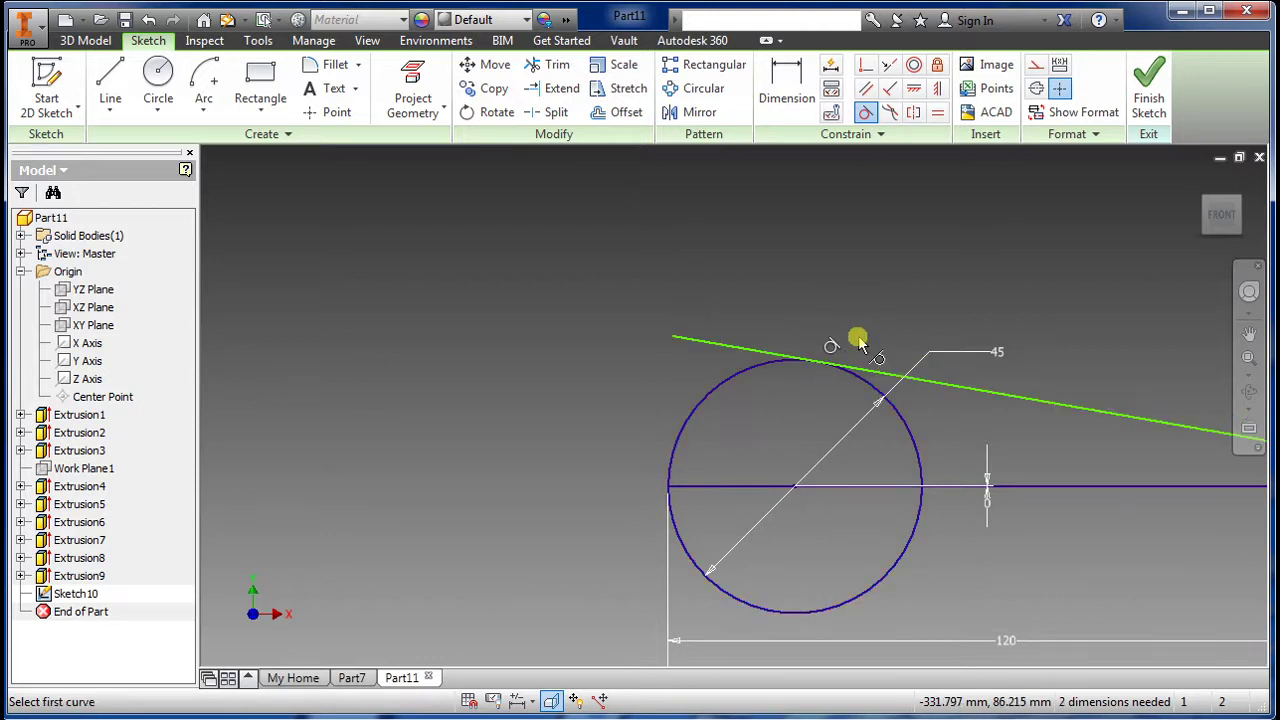
pyautogui.press('Escape')
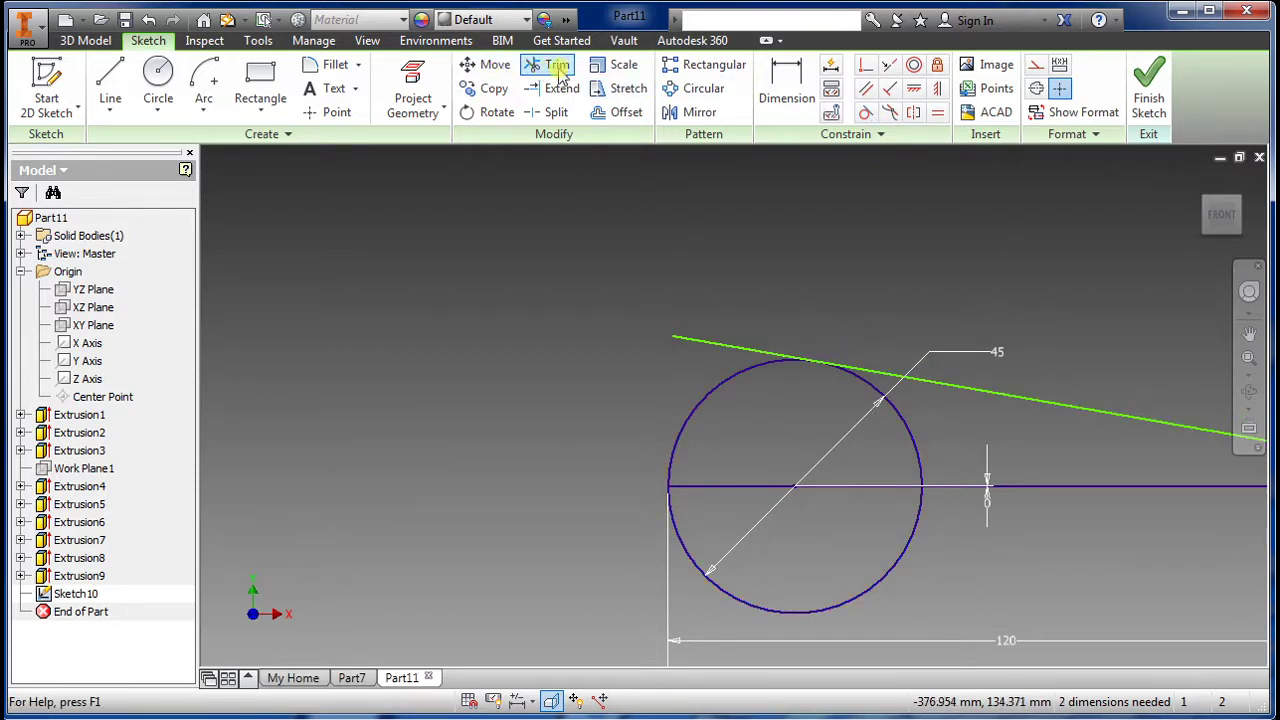
# Step: Trim the slanted line's overhang past the tangent point, the circle's lower half and the arc inside the profile
pyautogui.click(557, 68)
pyautogui.click(748, 351)
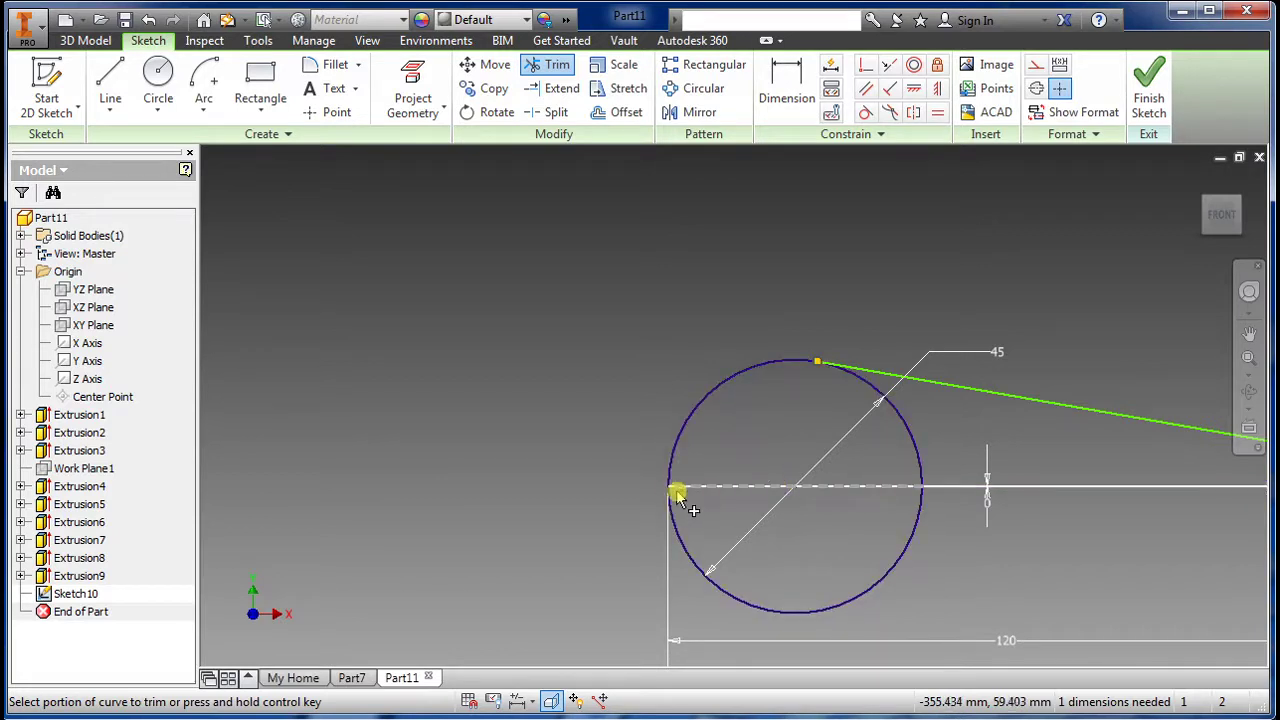
pyautogui.click(690, 563)
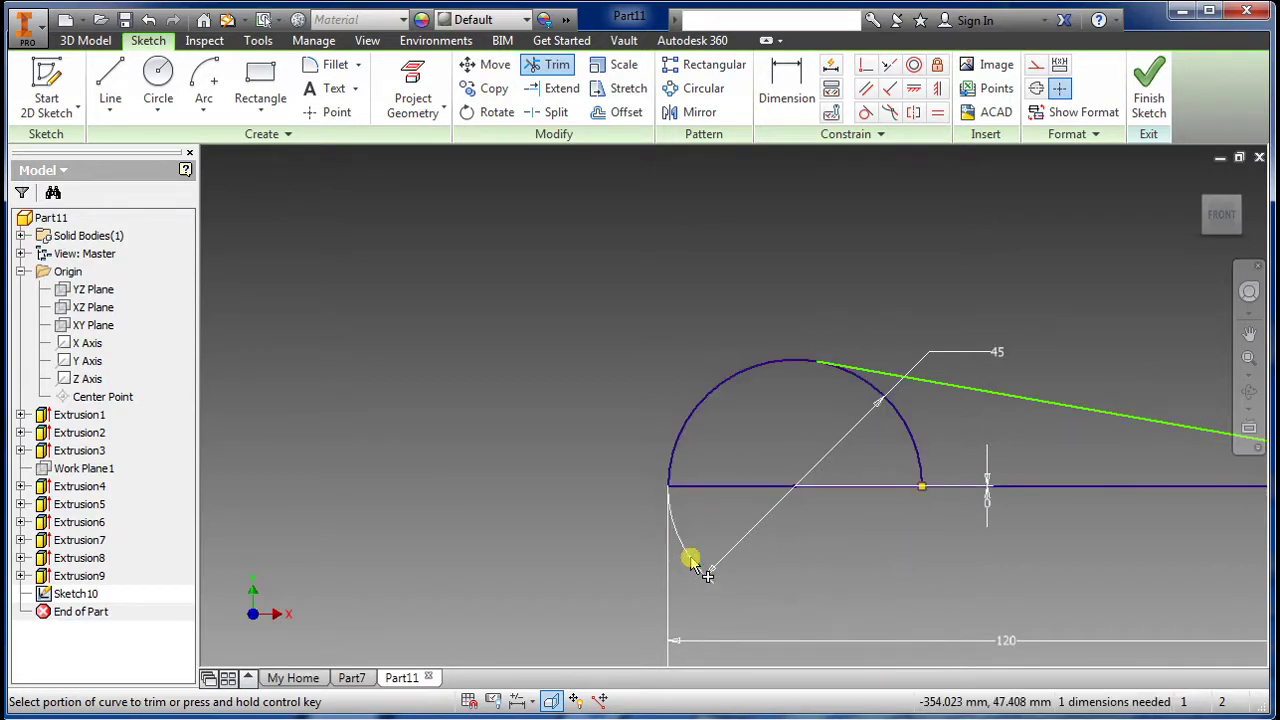
pyautogui.click(913, 444)
pyautogui.scroll(-2, 706, 555)
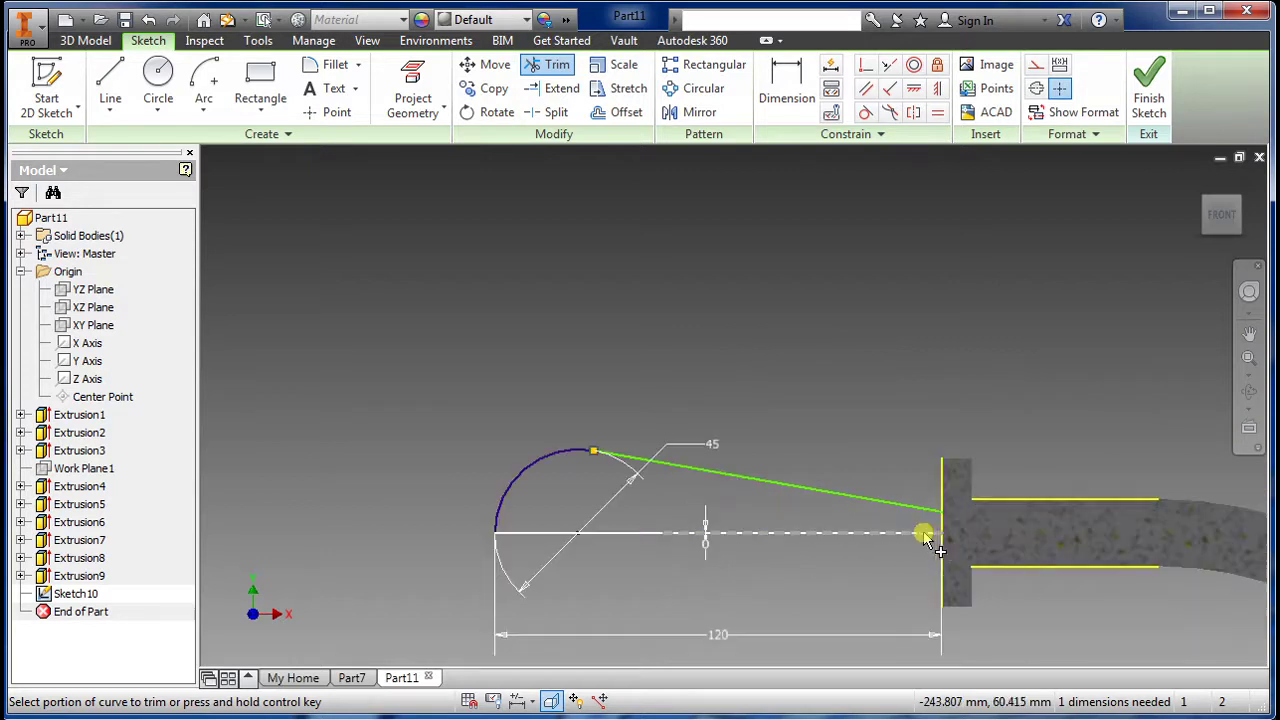
# Step: Close the grip profile with a vertical line along the disc's outer edge, joining the 120 mm line to the slanted line
pyautogui.scroll(3, 945, 522)
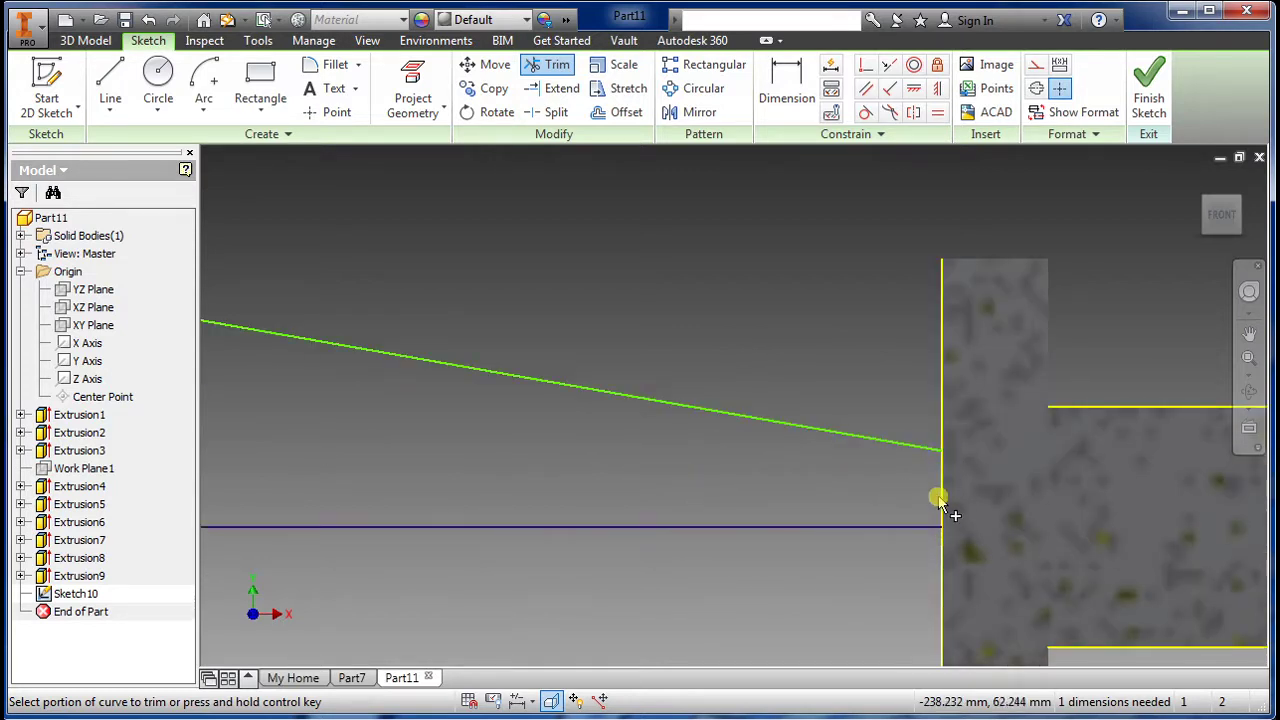
pyautogui.press('l')
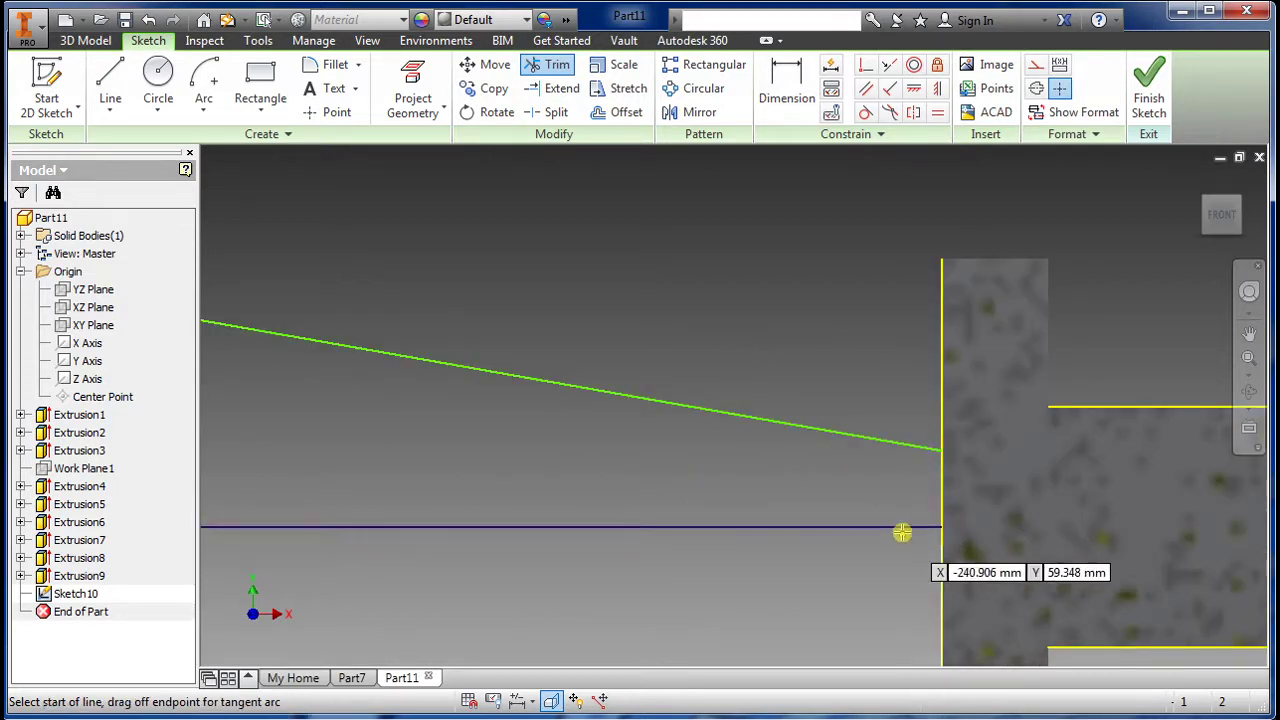
pyautogui.click(942, 527)
pyautogui.click(942, 455)
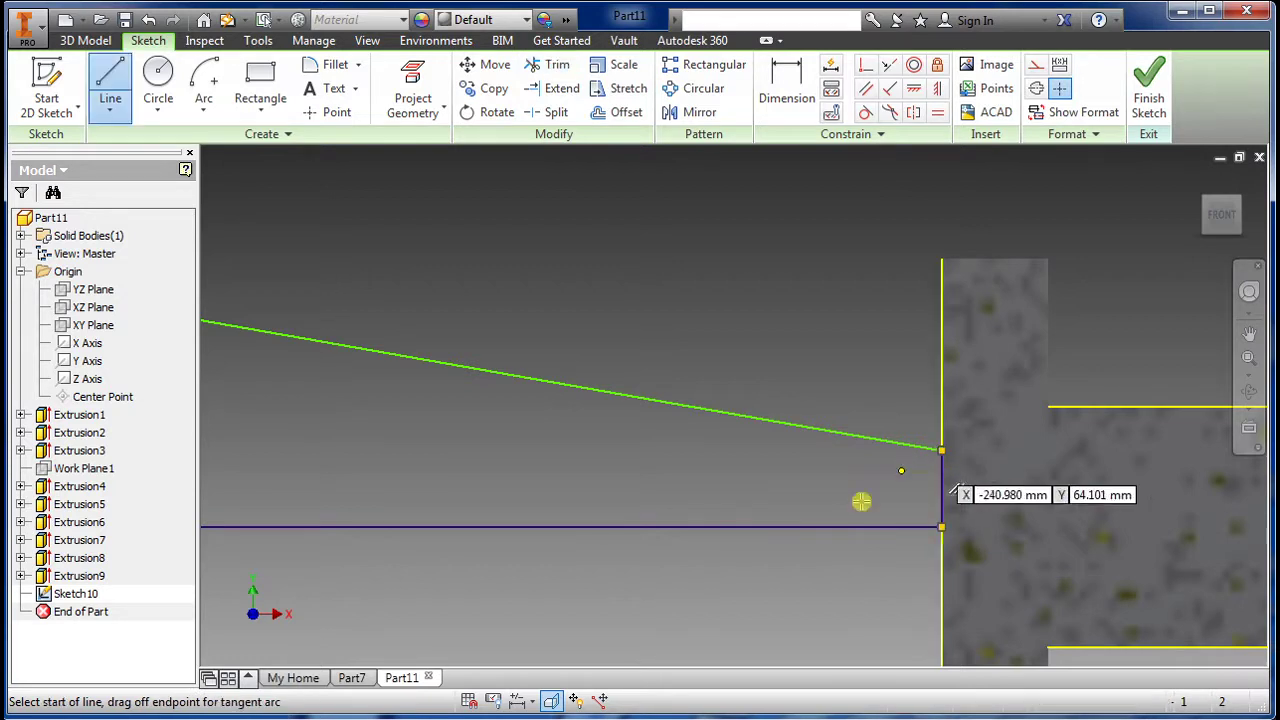
pyautogui.scroll(-4, 877, 526)
pyautogui.press('Escape')
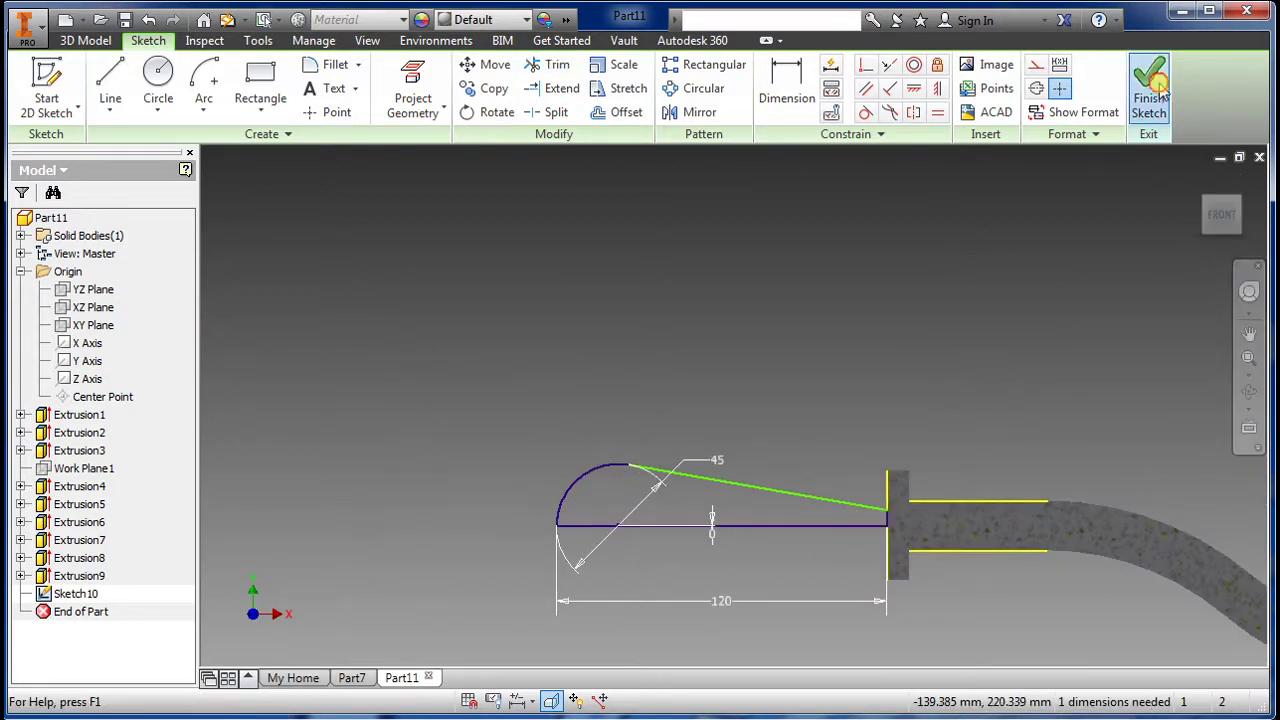
# Step: Finish the sketch and revolve the closed grip profile a full turn about the 120 mm line
pyautogui.click(1148, 85)
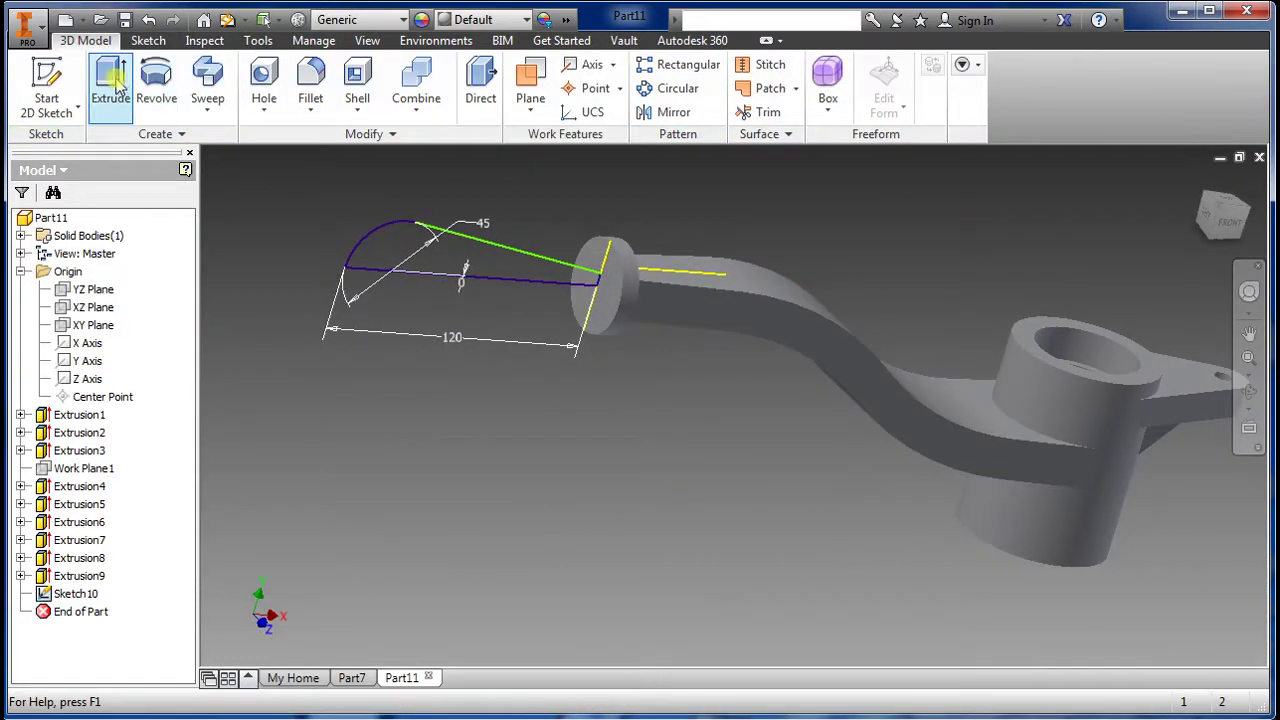
pyautogui.click(156, 84)
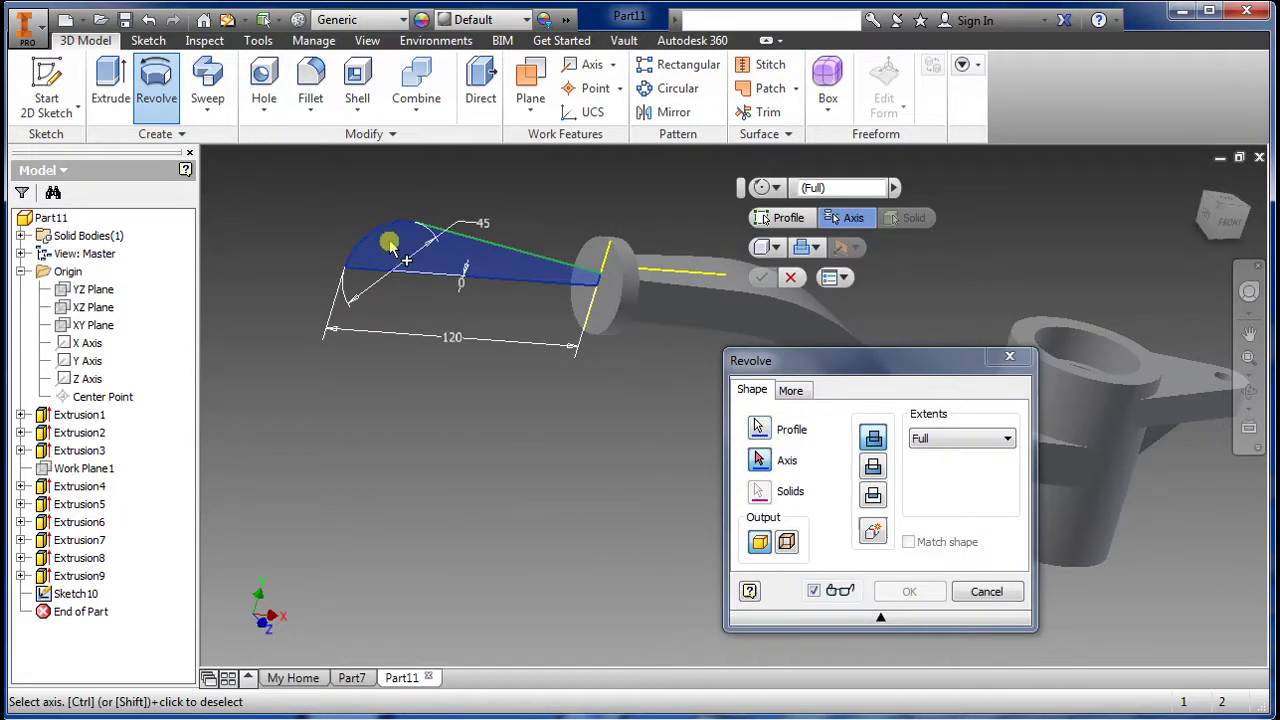
pyautogui.click(513, 287)
pyautogui.moveTo(486, 406)
pyautogui.keyDown('shift'); pyautogui.mouseDown(button='middle')
pyautogui.moveTo(428, 407)
pyautogui.moveTo(466, 366)
pyautogui.moveTo(491, 374)
pyautogui.moveTo(432, 399)
pyautogui.mouseUp(button='middle'); pyautogui.keyUp('shift')
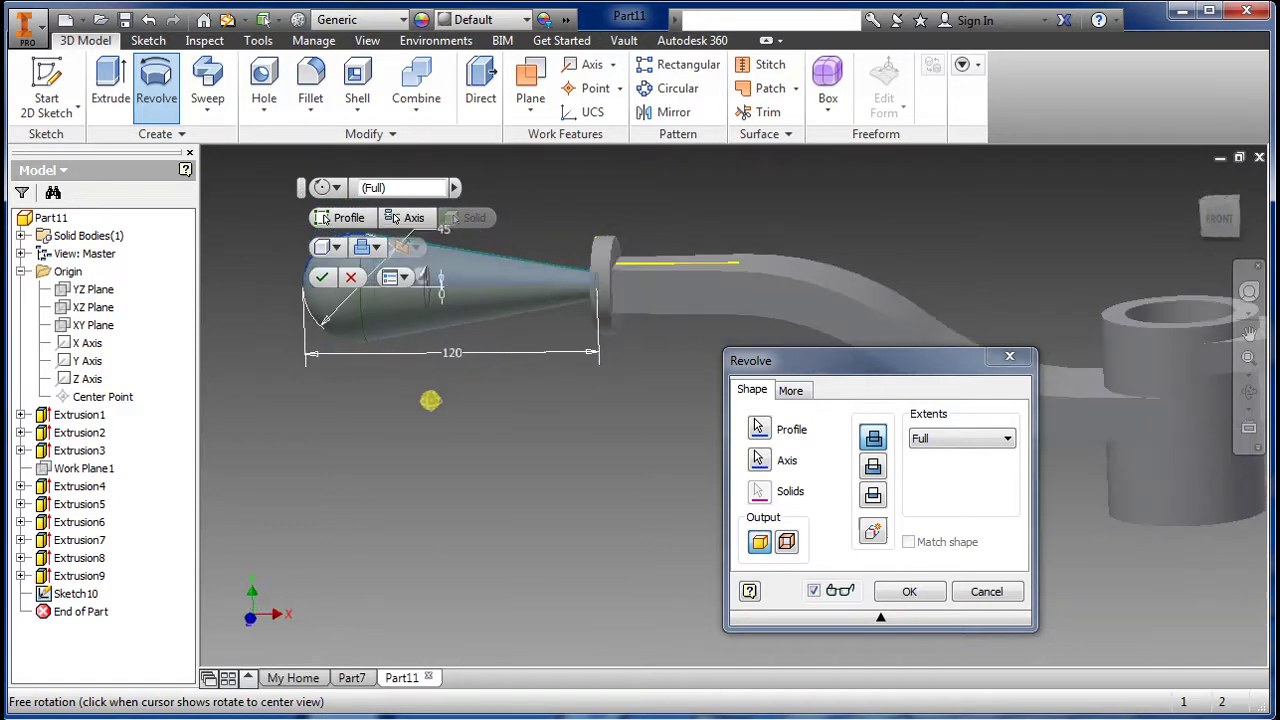
pyautogui.click(909, 591)
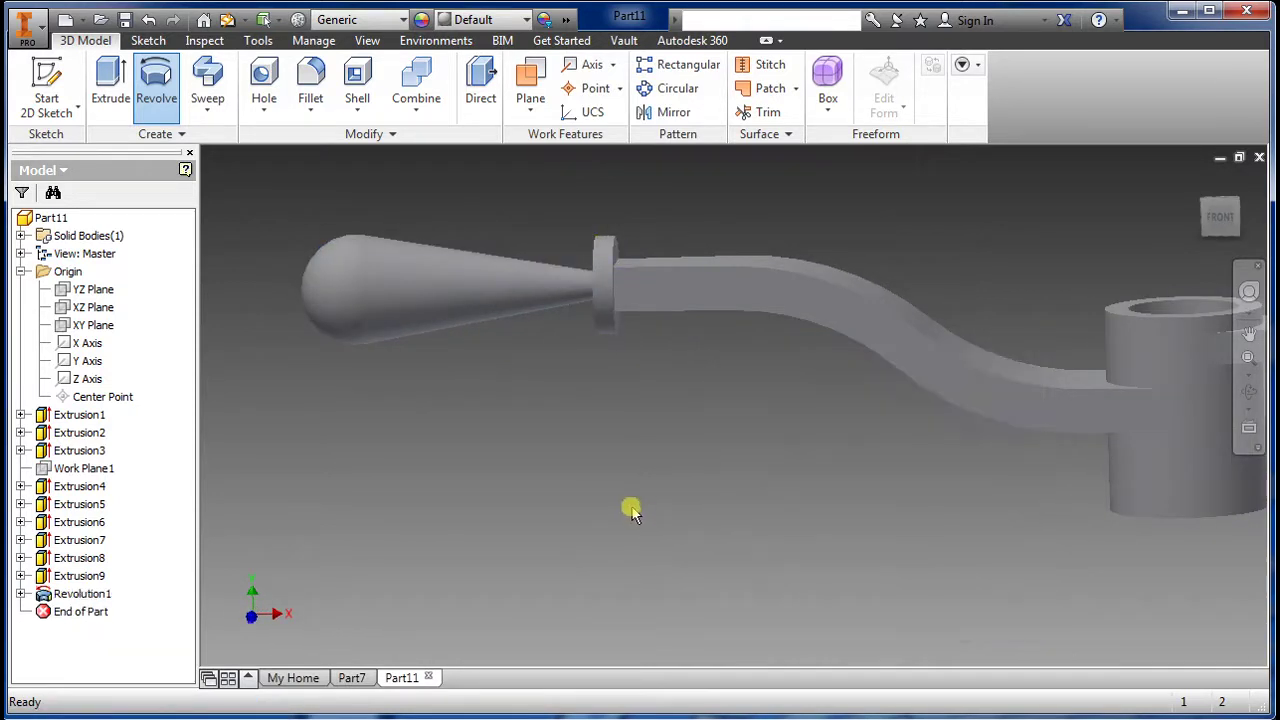
# Step: Inspect the joint between grip and disc from the front, and reopen the revolved grip's sketch for editing
pyautogui.scroll(3, 608, 420)
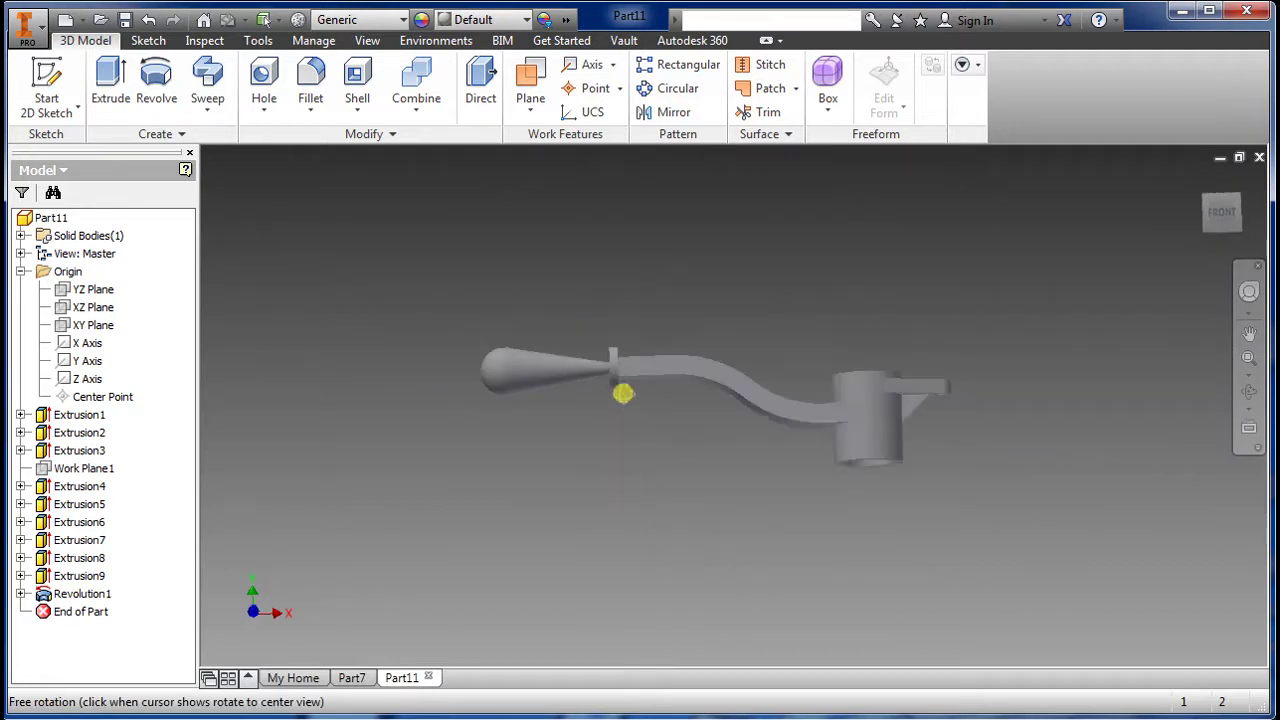
pyautogui.scroll(-8, 625, 395)
pyautogui.keyDown('shift'); pyautogui.moveTo(672, 452); pyautogui.dragTo(711, 451, button='middle'); pyautogui.keyUp('shift')
pyautogui.click(1217, 212)
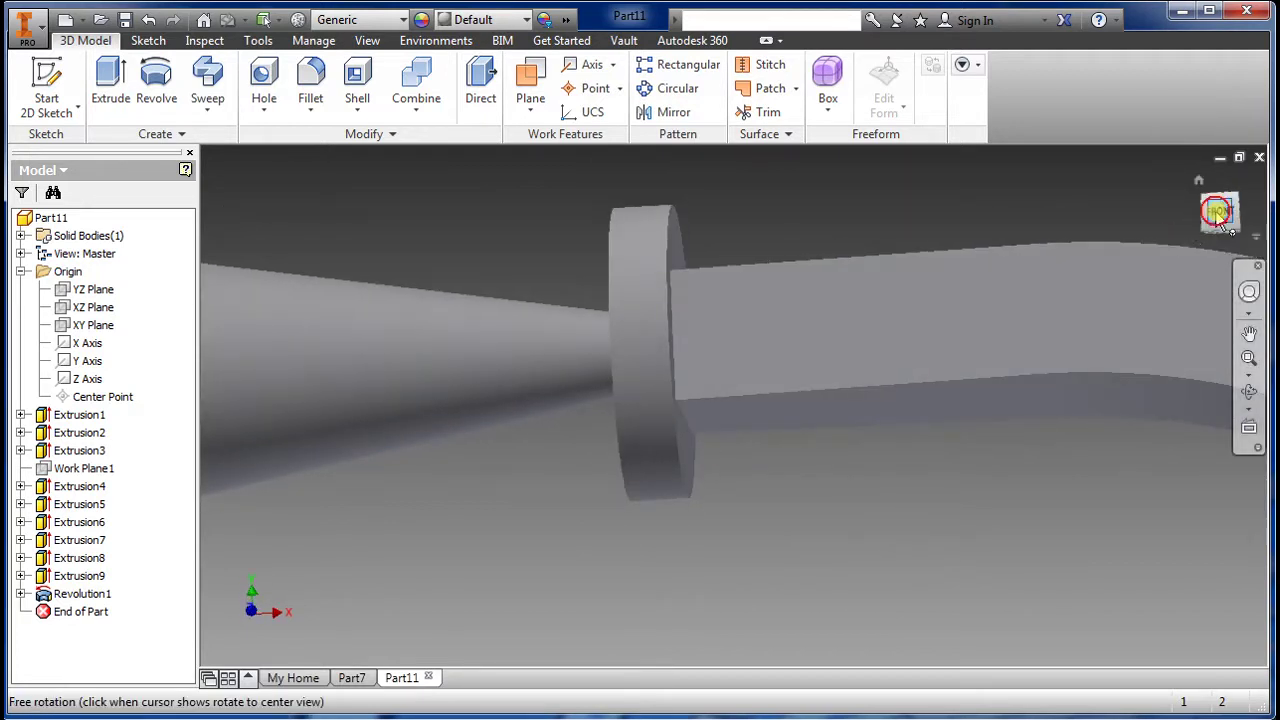
pyautogui.scroll(-6, 543, 363)
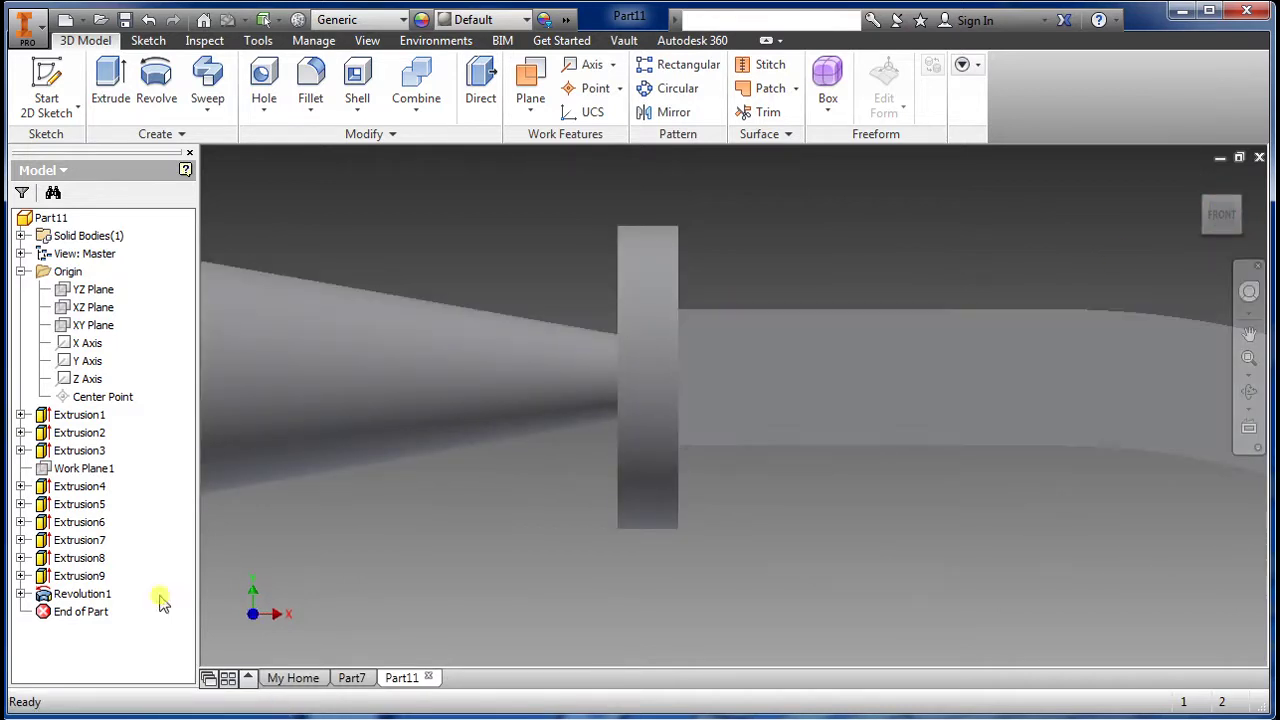
pyautogui.scroll(3, 401, 591)
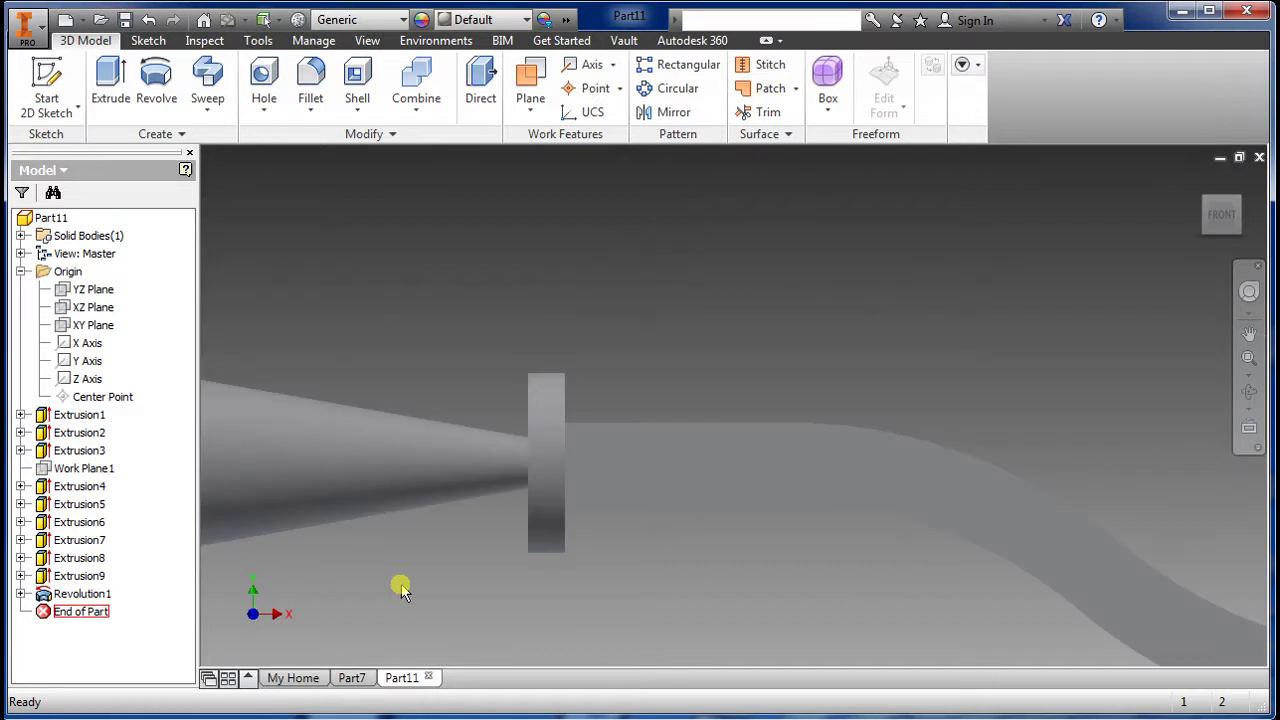
pyautogui.rightClick(69, 595)
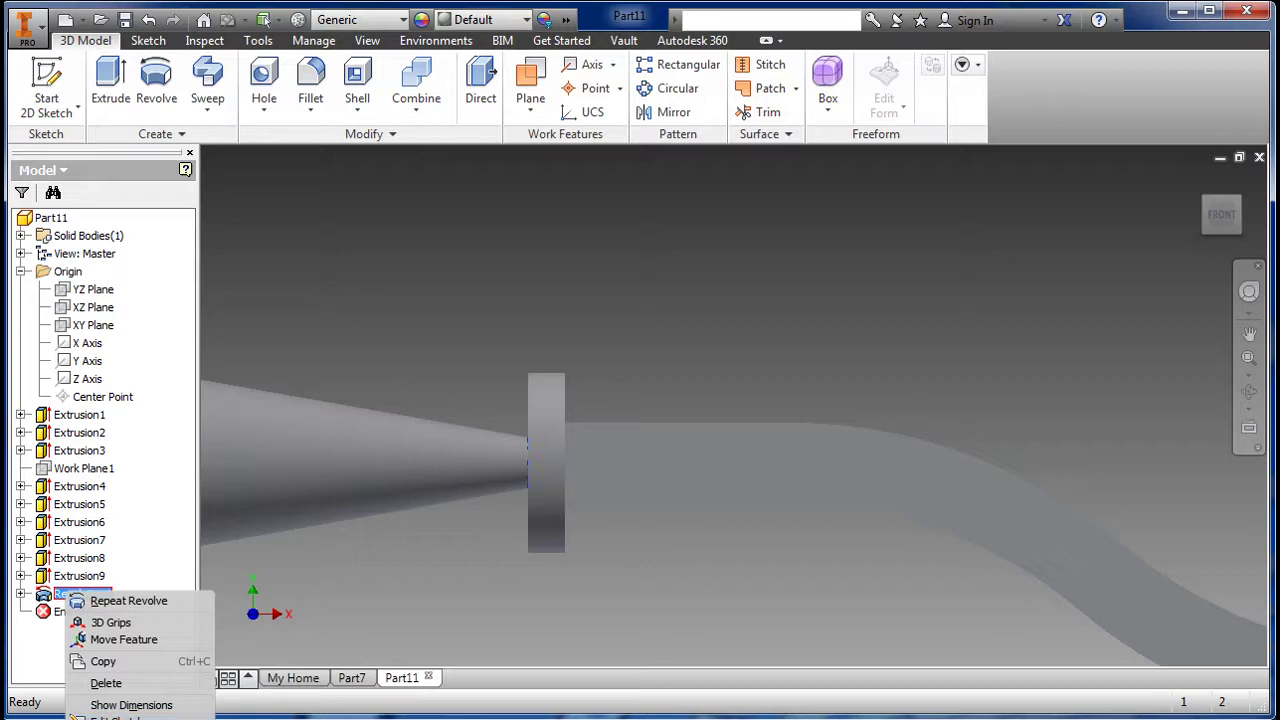
pyautogui.click(128, 716)
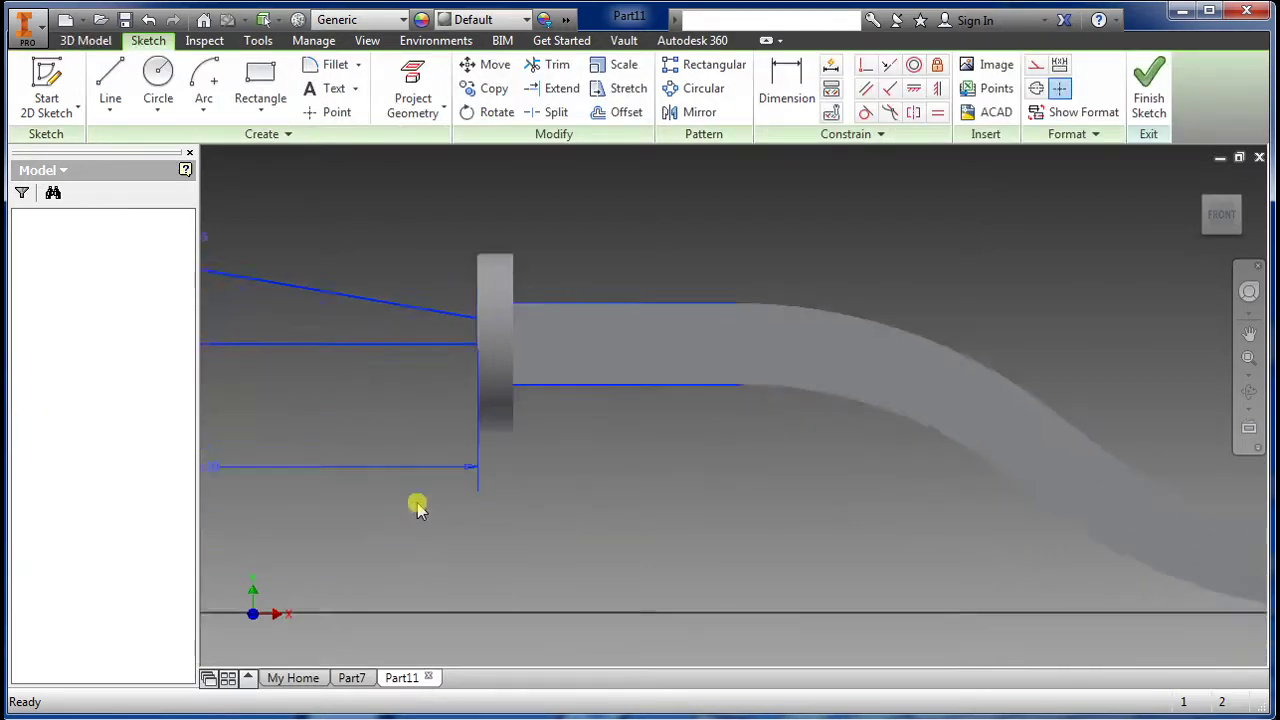
# Step: Dimension the height of the grip profile's narrow end at the disc as 9 mm and finish the sketch to update the revolve
pyautogui.scroll(-3, 620, 445)
pyautogui.scroll(3, 509, 409)
pyautogui.scroll(-4, 680, 423)
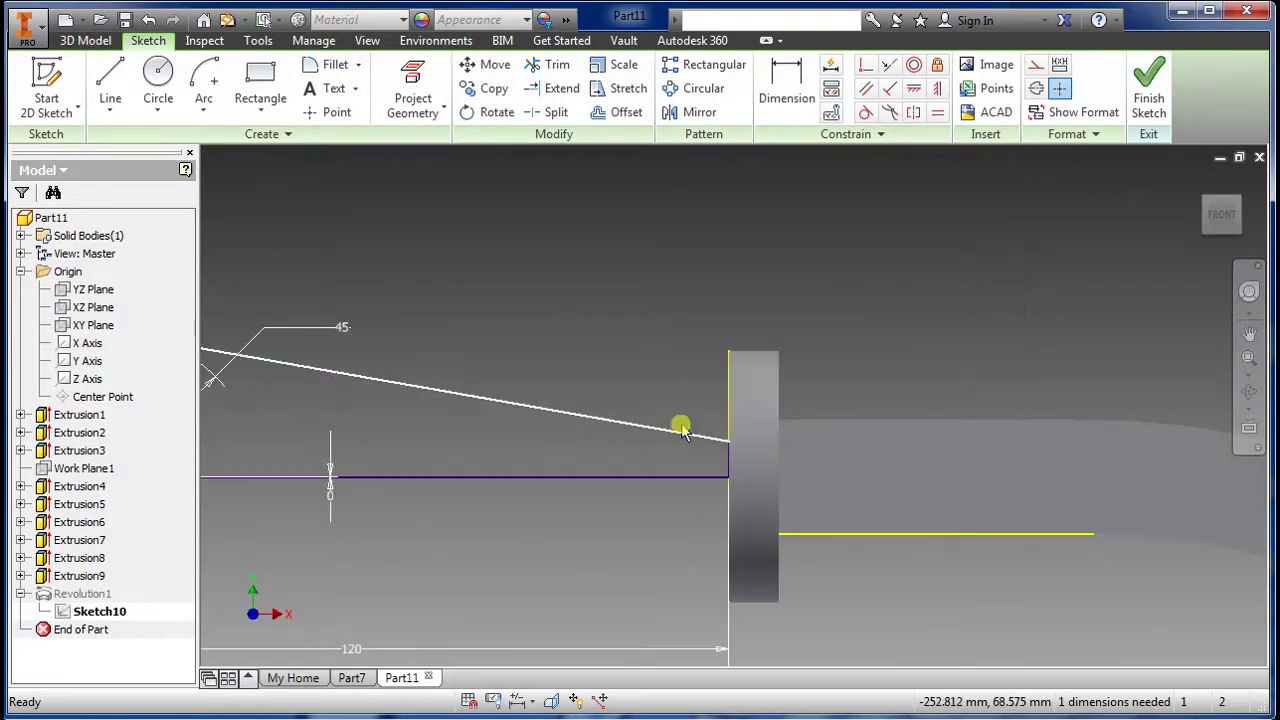
pyautogui.press('d')
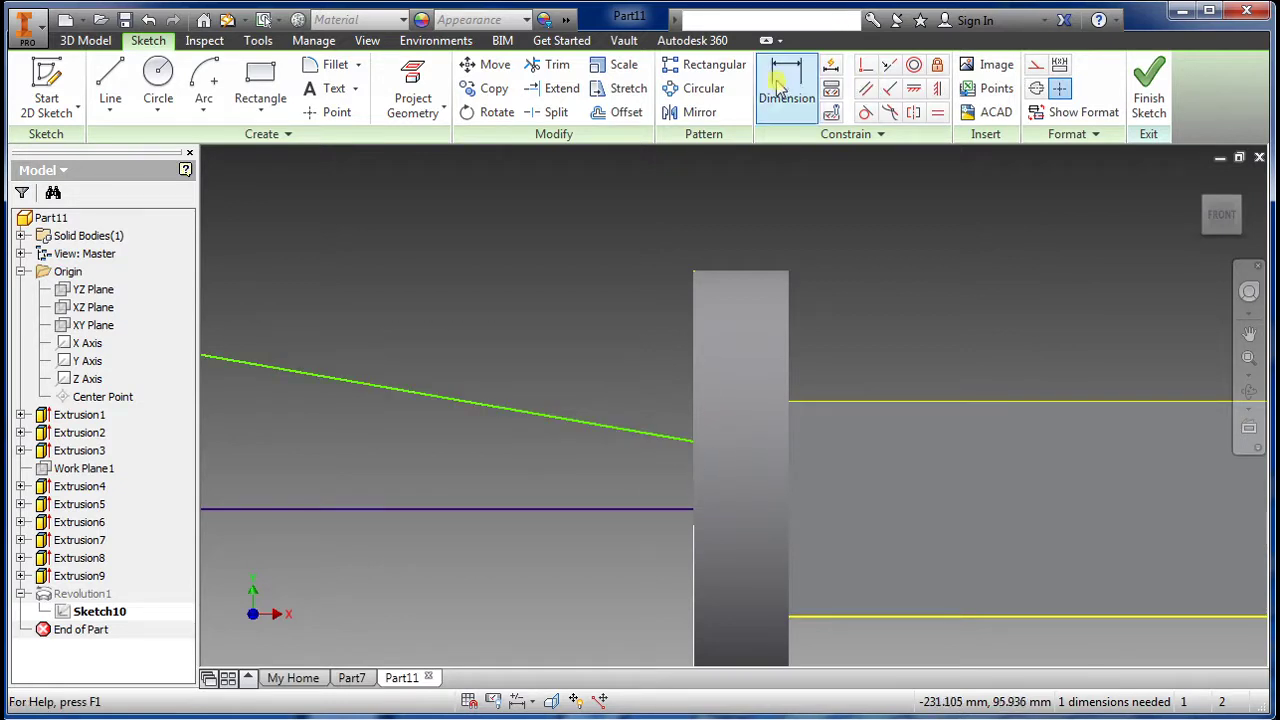
pyautogui.click(696, 447)
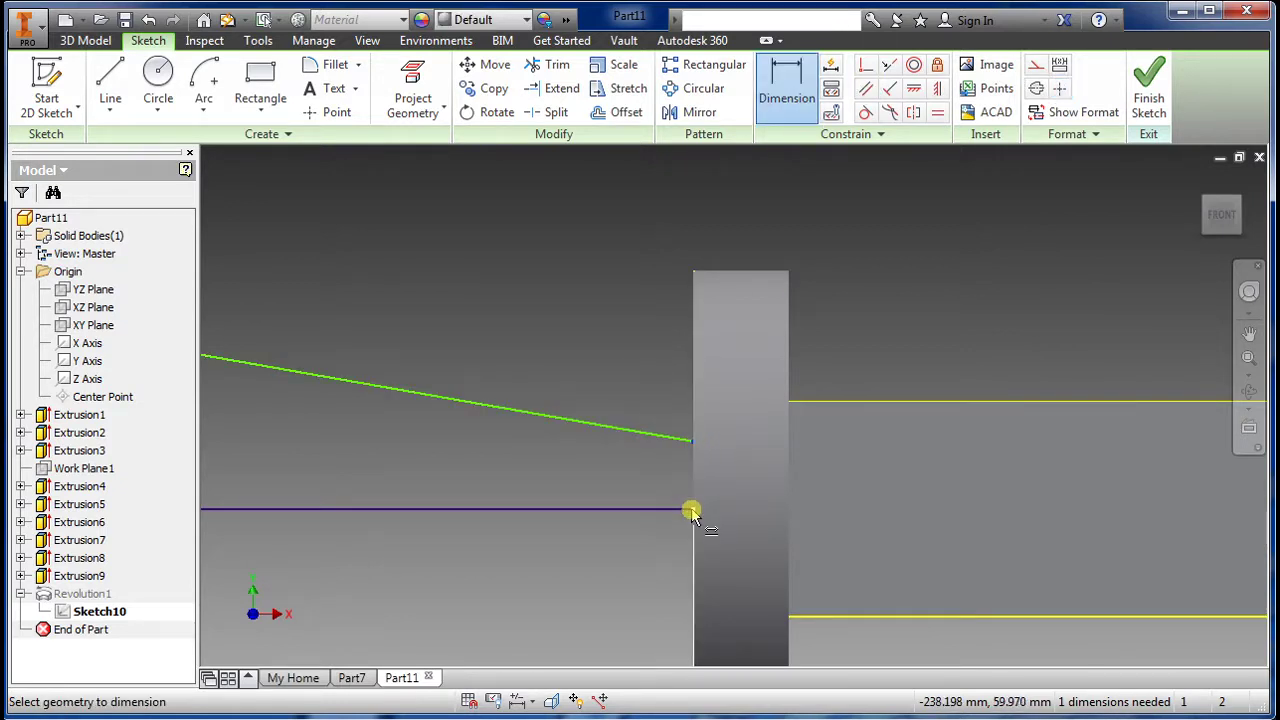
pyautogui.click(694, 512)
pyautogui.click(846, 491)
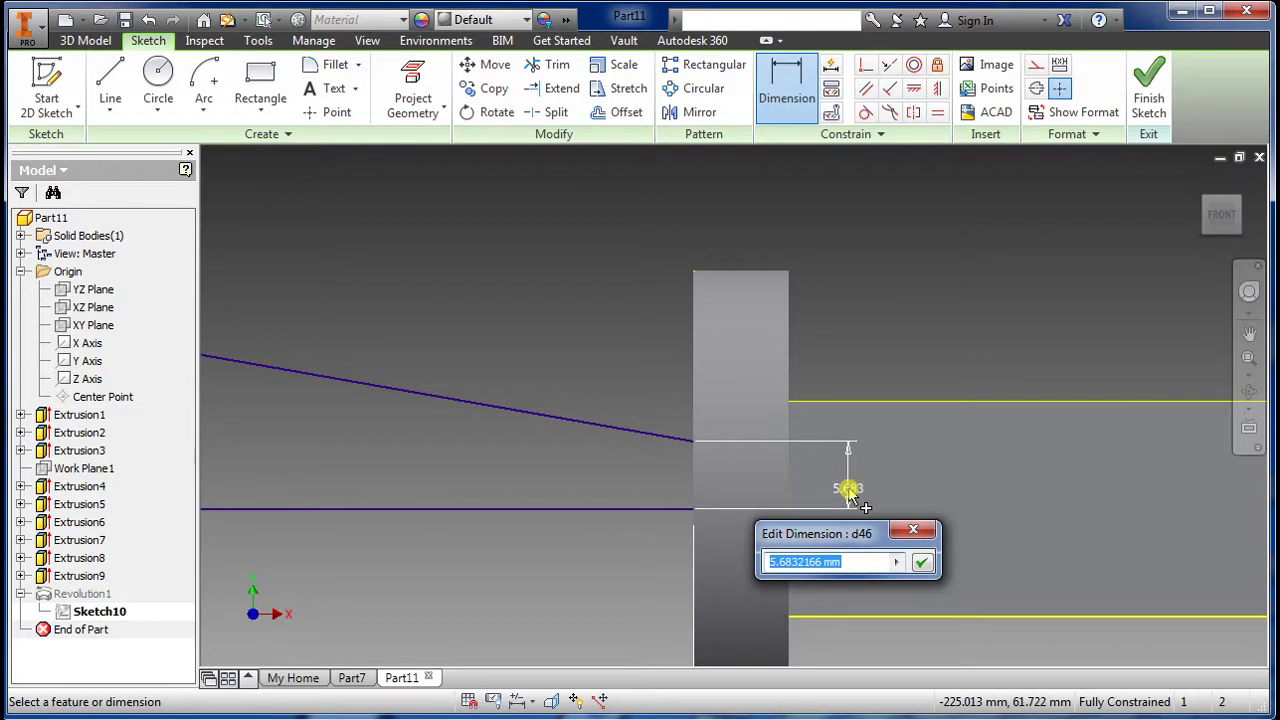
pyautogui.write('9')
pyautogui.press('Return')
pyautogui.scroll(5, 828, 540)
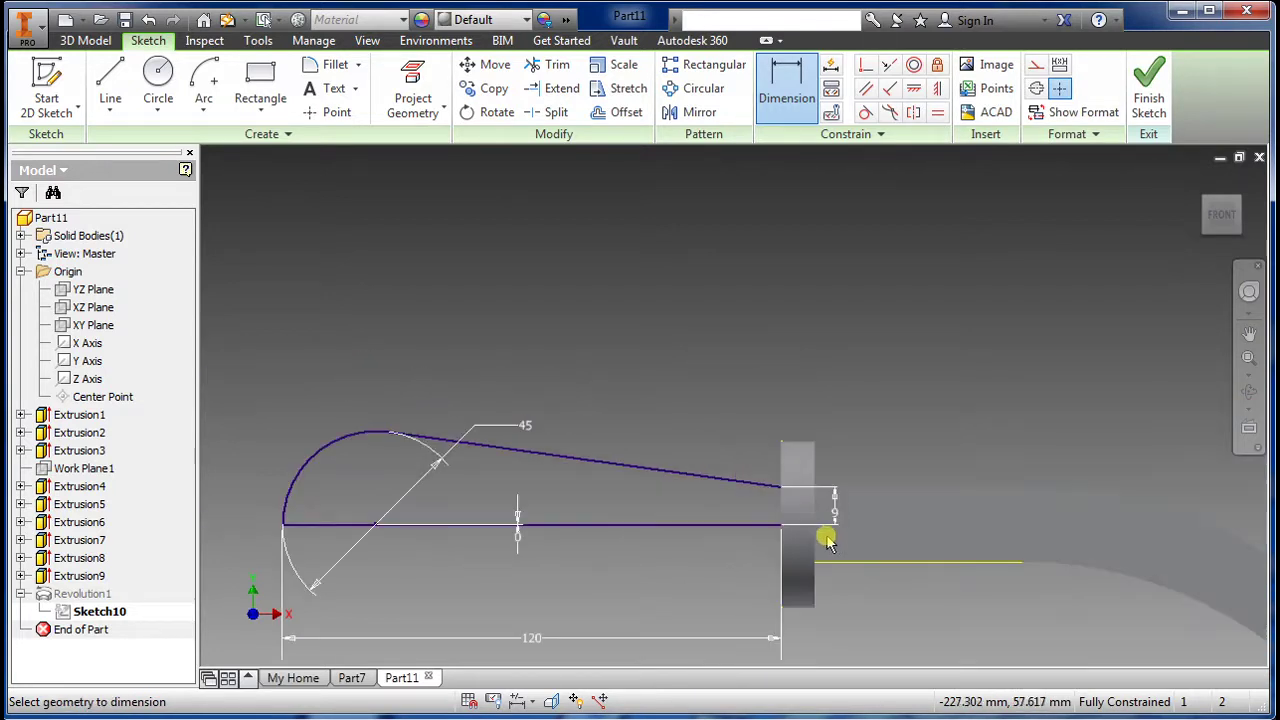
pyautogui.click(1148, 88)
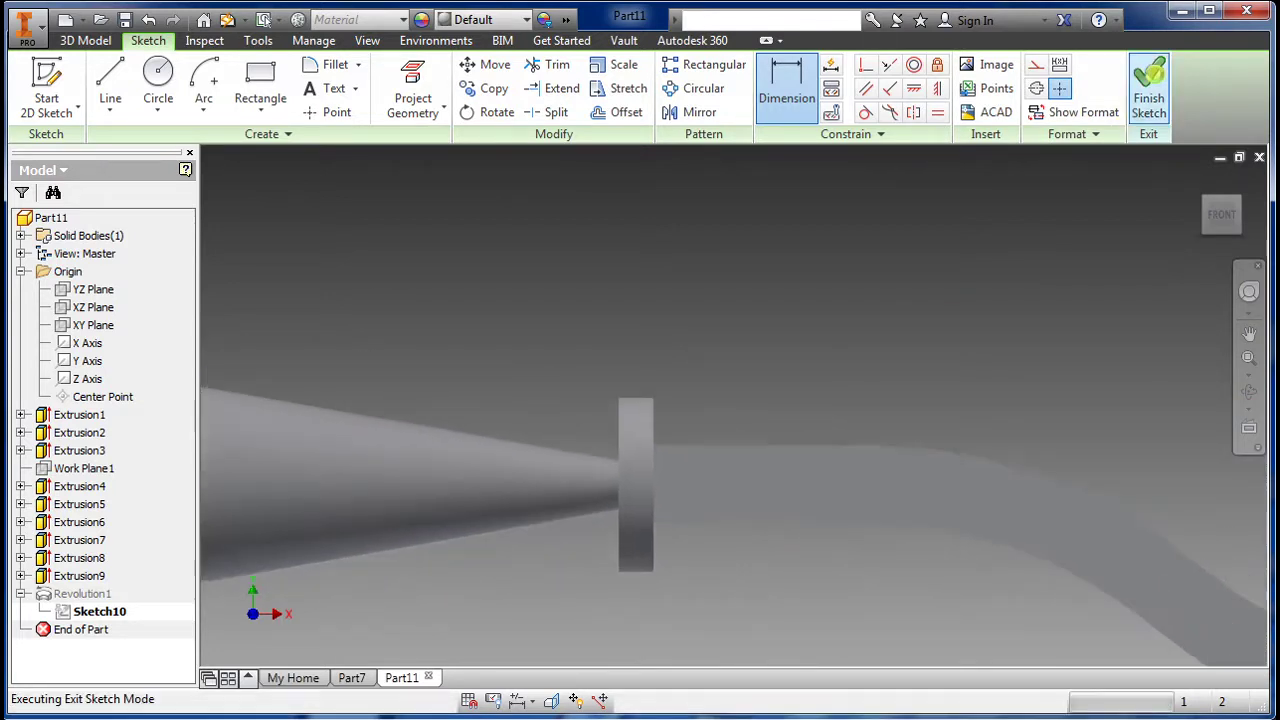
# Step: Examine the finished lever from several angles, checking the grip, disc, curved arm, hub bore and ribbed lug
pyautogui.scroll(5, 812, 505)
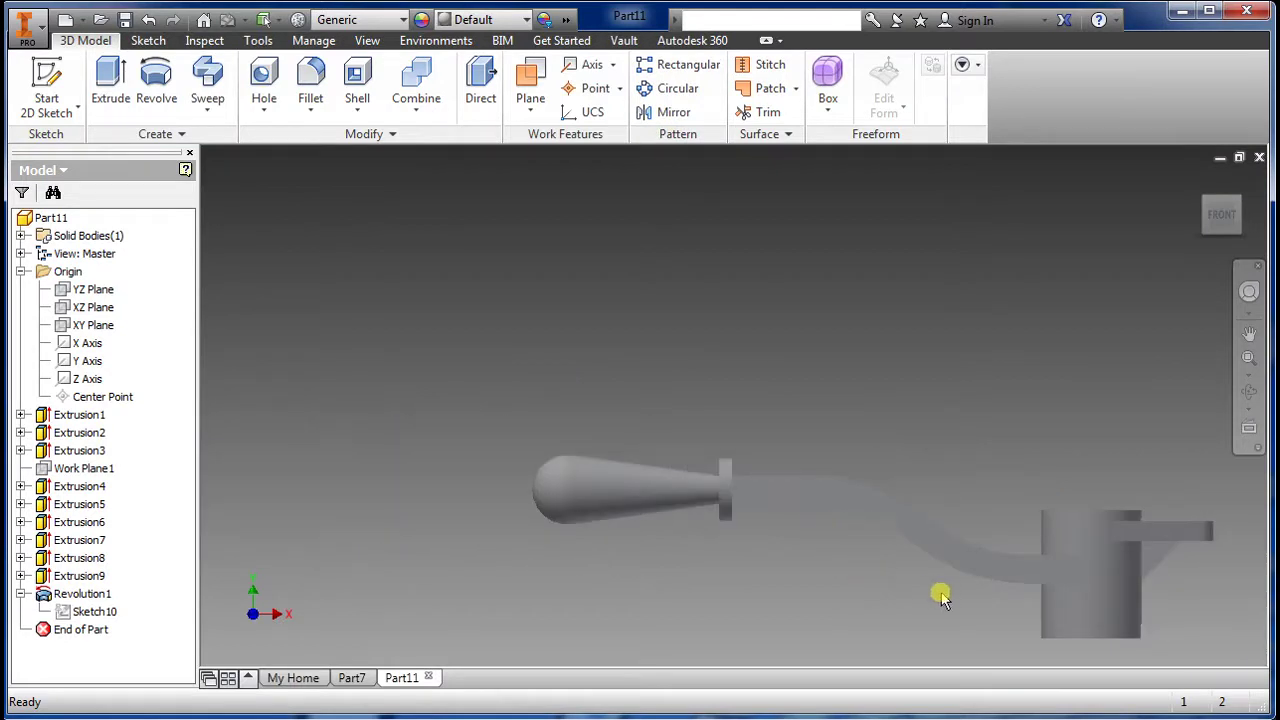
pyautogui.keyDown('shift'); pyautogui.moveTo(893, 598); pyautogui.dragTo(800, 583, button='middle'); pyautogui.keyUp('shift')
pyautogui.scroll(3, 888, 575)
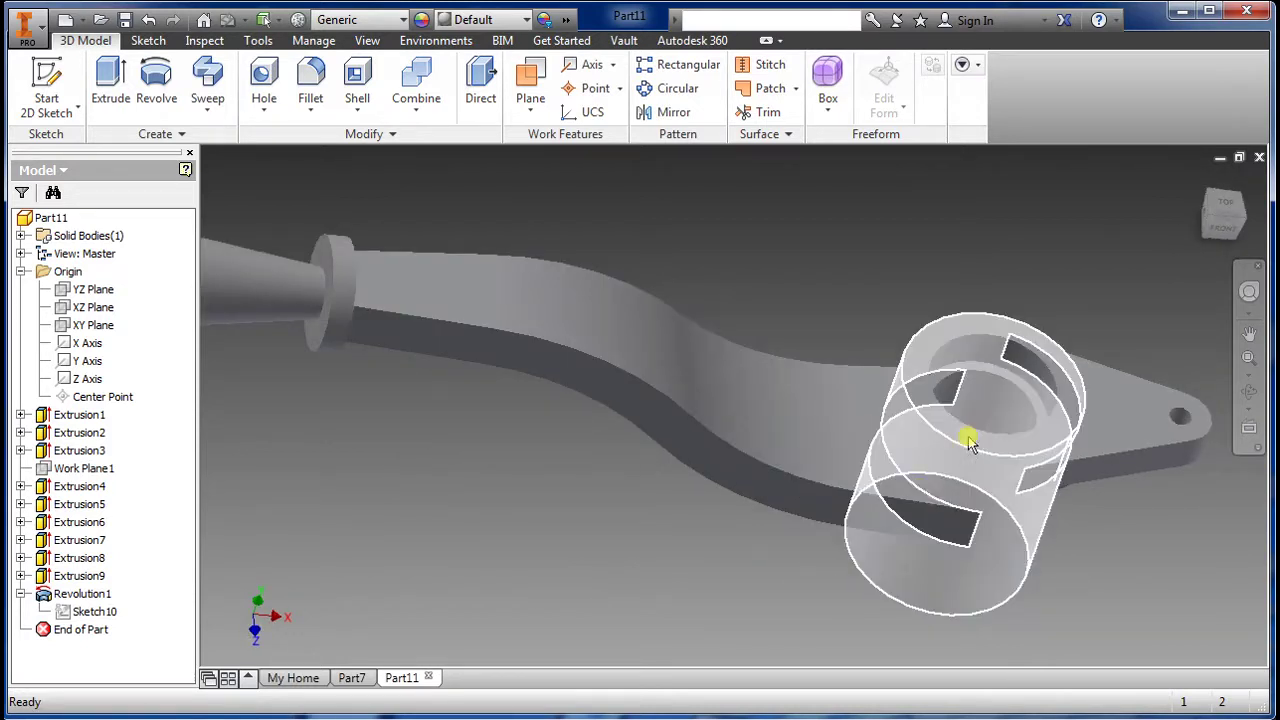
pyautogui.keyDown('shift'); pyautogui.moveTo(898, 418); pyautogui.dragTo(797, 497, button='middle'); pyautogui.keyUp('shift')
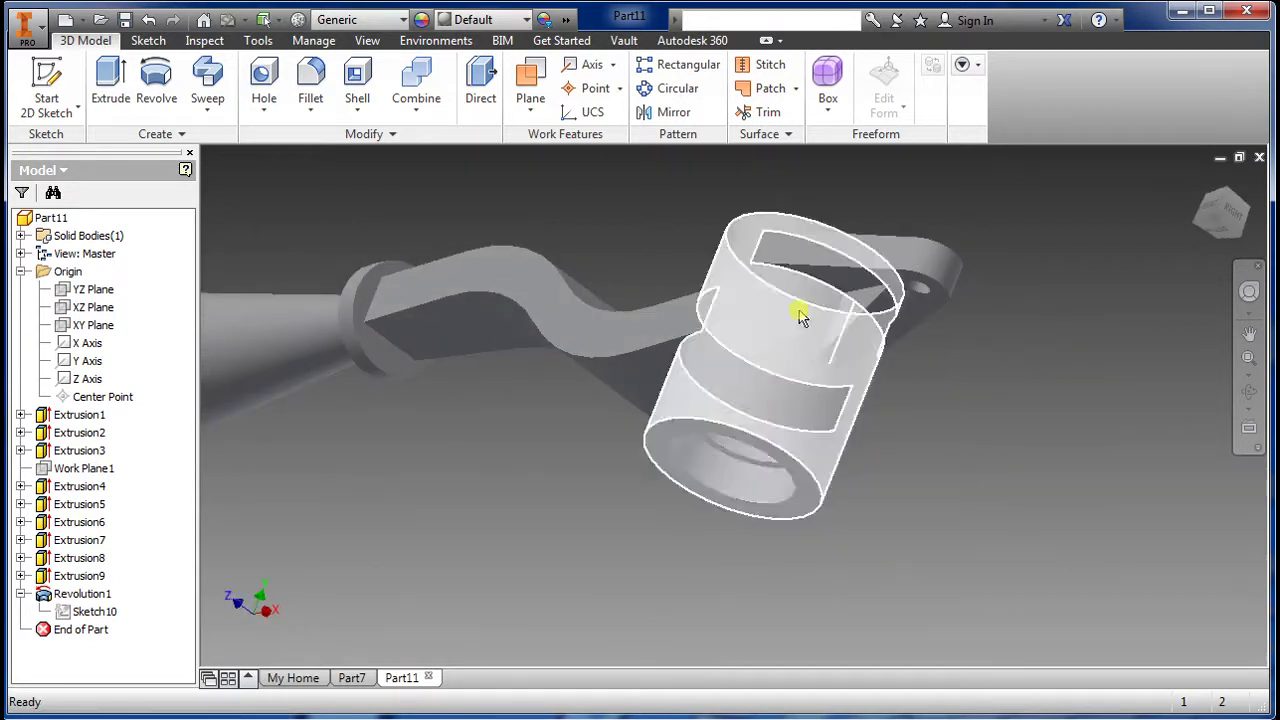
pyautogui.keyDown('shift'); pyautogui.moveTo(825, 305); pyautogui.dragTo(806, 449, button='middle'); pyautogui.keyUp('shift')
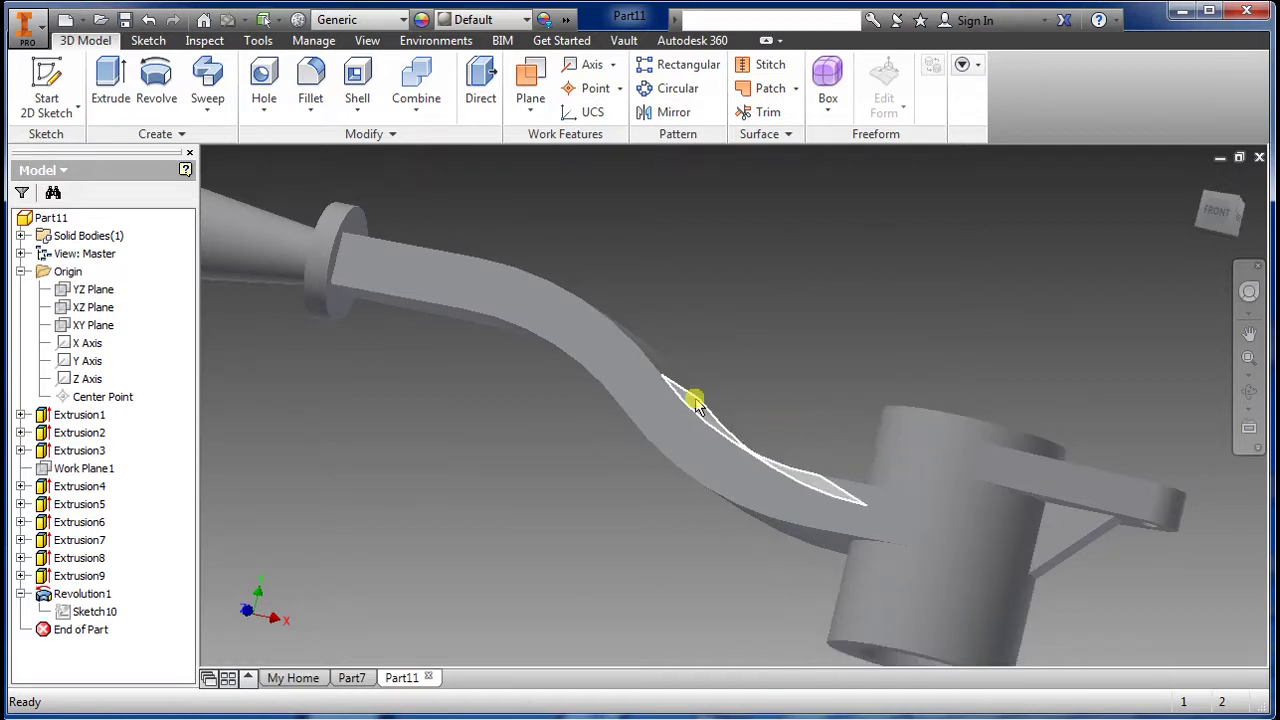
pyautogui.scroll(-2, 706, 514)
pyautogui.moveTo(625, 485)
pyautogui.keyDown('shift'); pyautogui.mouseDown(button='middle')
pyautogui.moveTo(651, 517)
pyautogui.moveTo(634, 520)
pyautogui.moveTo(640, 490)
pyautogui.mouseUp(button='middle'); pyautogui.keyUp('shift')
pyautogui.keyDown('shift'); pyautogui.moveTo(557, 500); pyautogui.dragTo(562, 467, button='middle'); pyautogui.keyUp('shift')
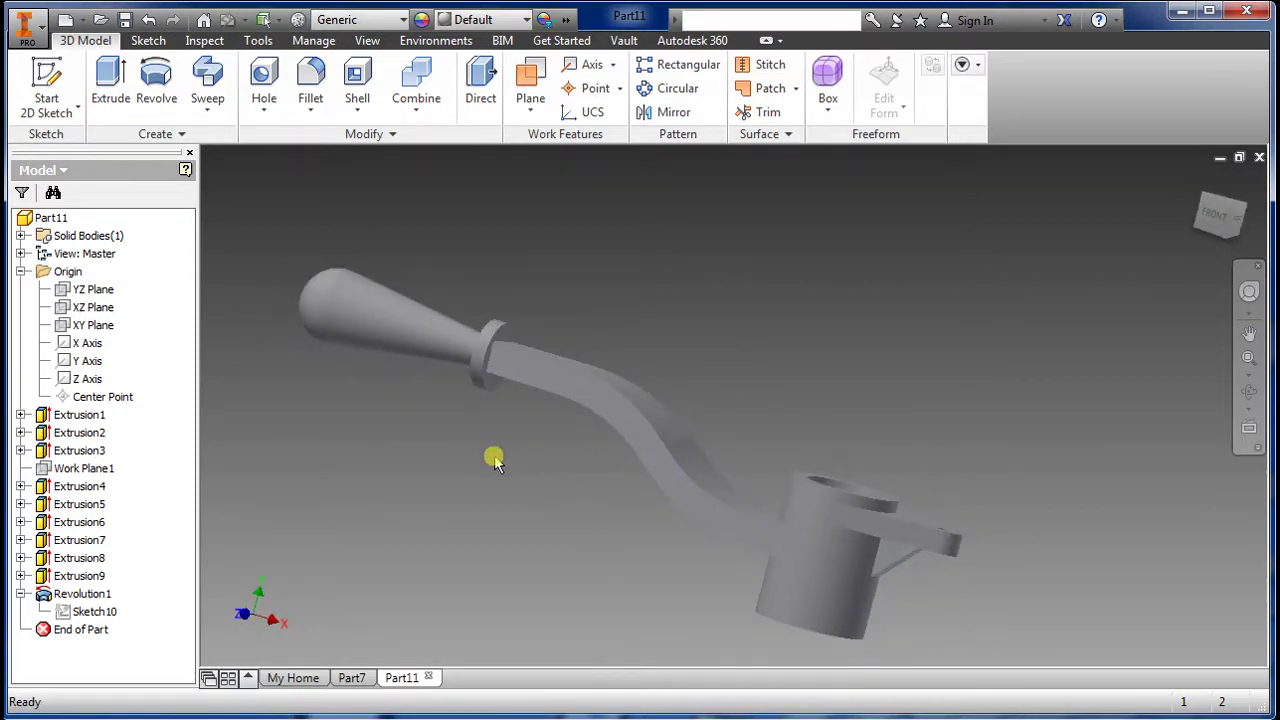
pyautogui.keyDown('shift'); pyautogui.moveTo(536, 470); pyautogui.dragTo(477, 386, button='middle'); pyautogui.keyUp('shift')
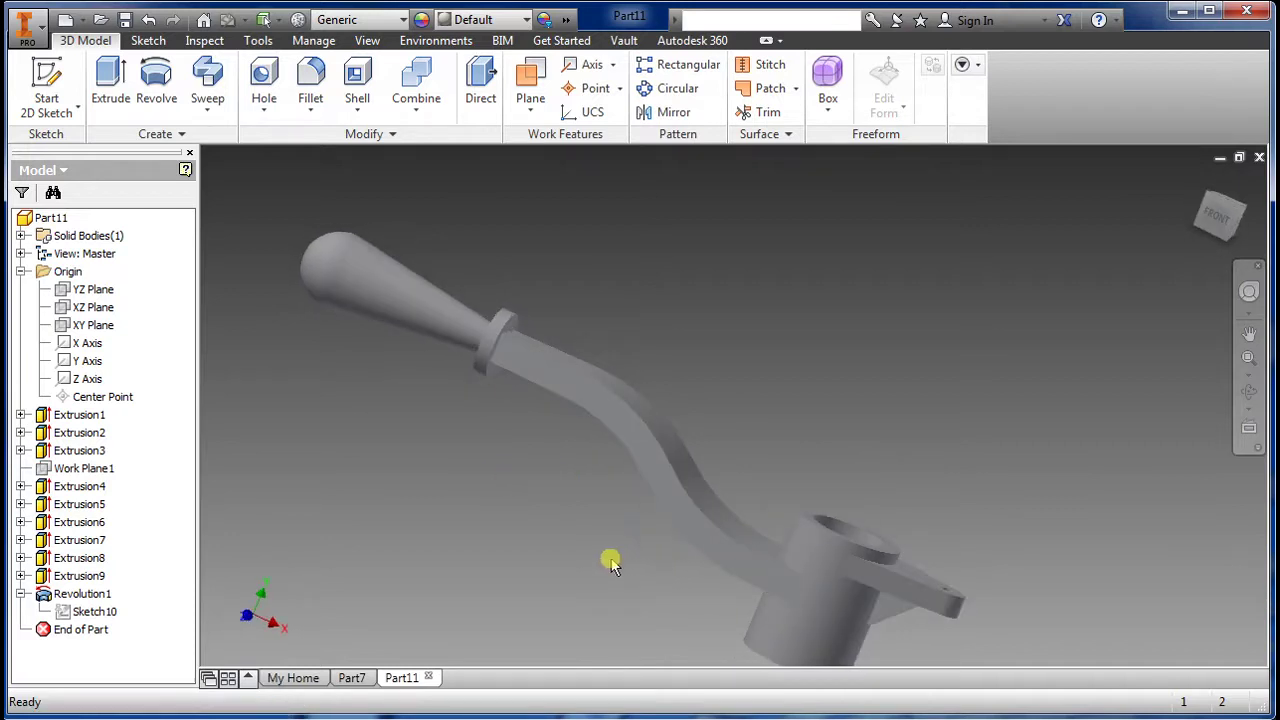